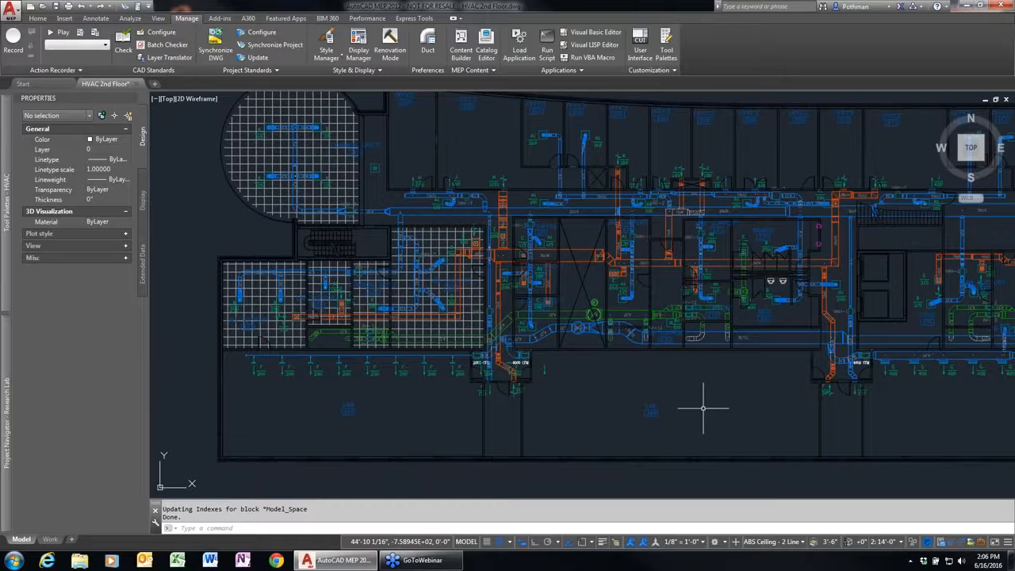
- Review the duct tools by system, shape and size in the HVAC tool palettes, plus the general build and draw commands
middle_click_drag(729, 391, 713, 344)
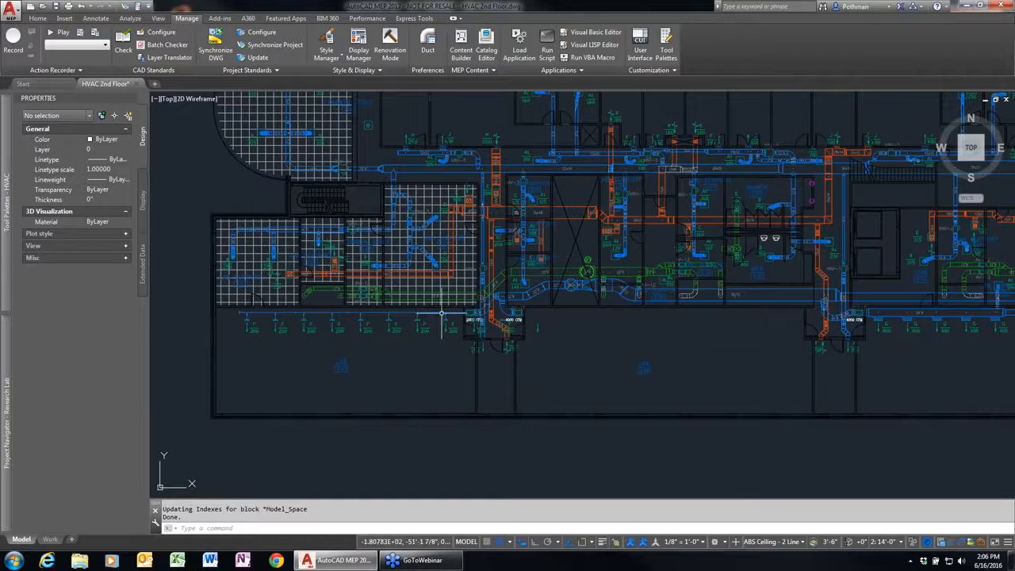
mouse_move(7, 183)
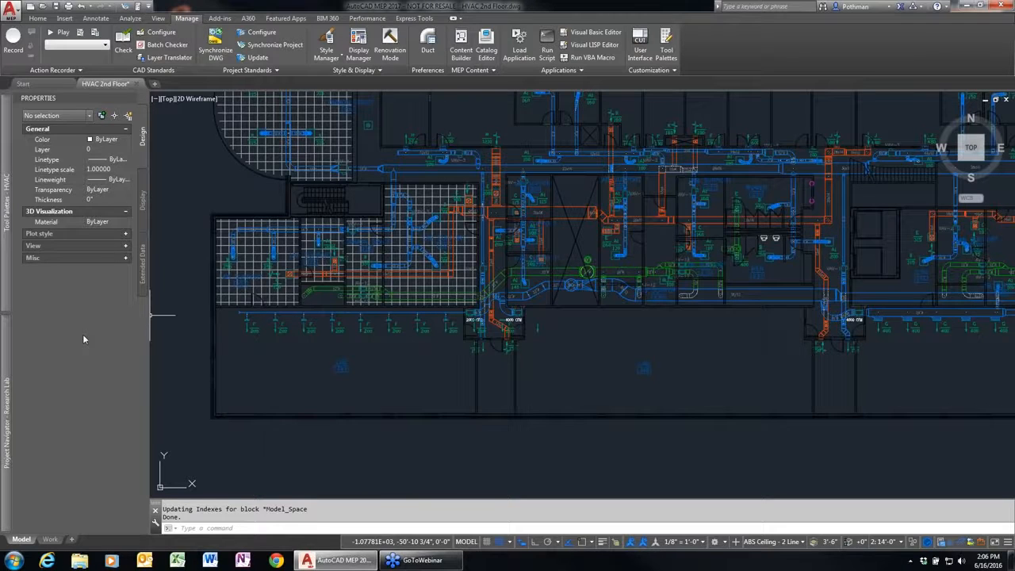
mouse_move(2, 261)
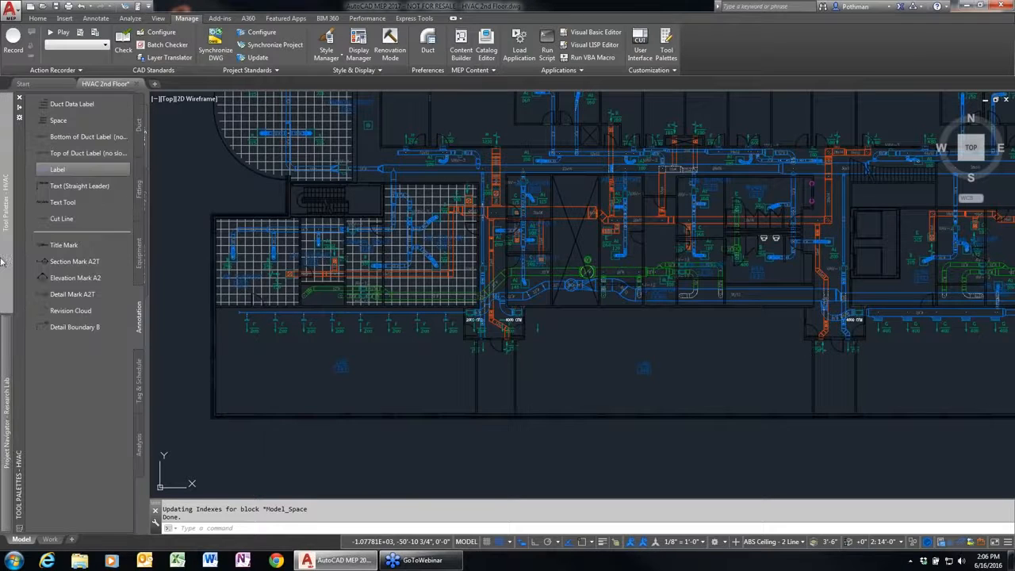
left_click(137, 113)
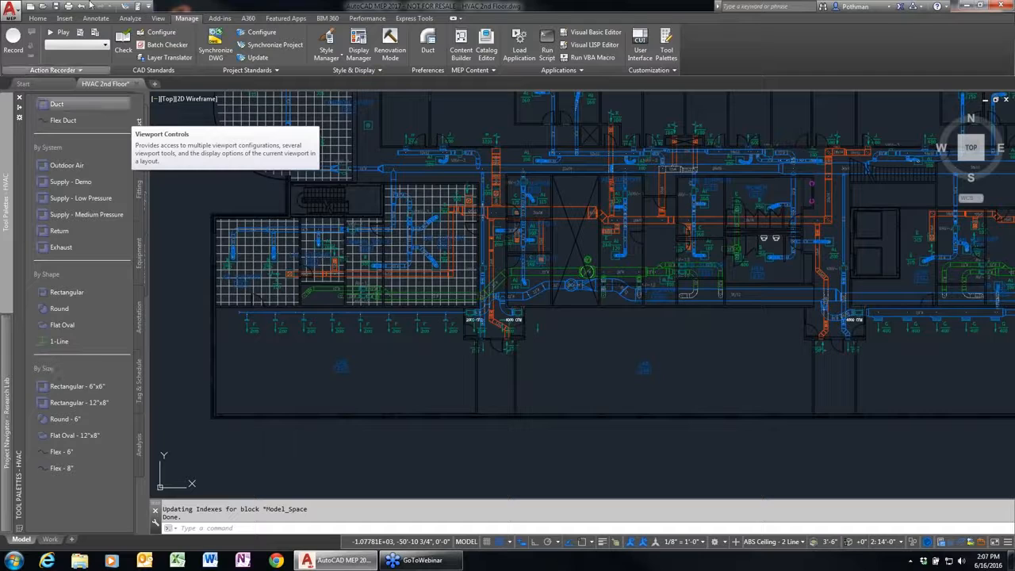
left_click(38, 18)
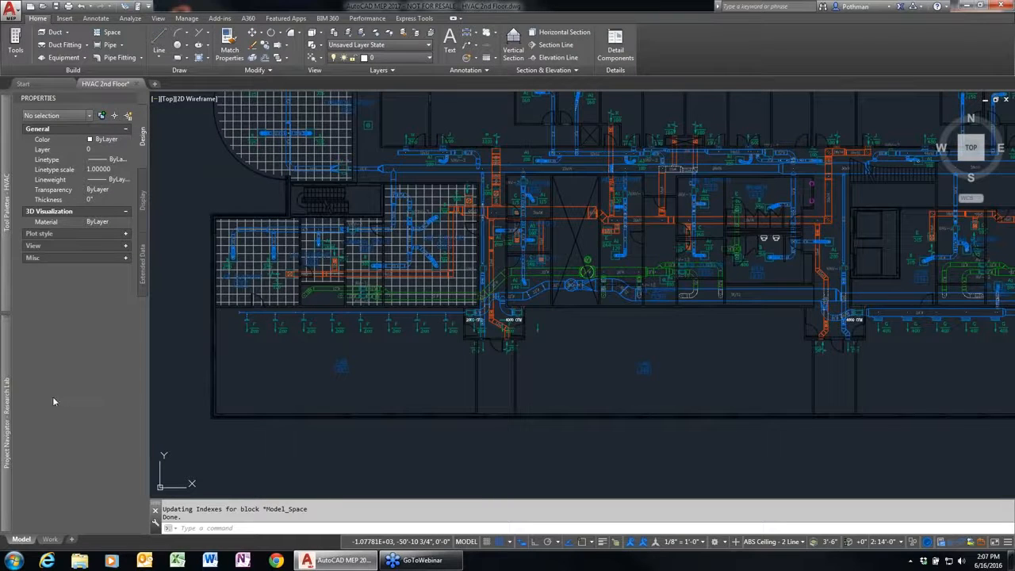
mouse_move(8, 405)
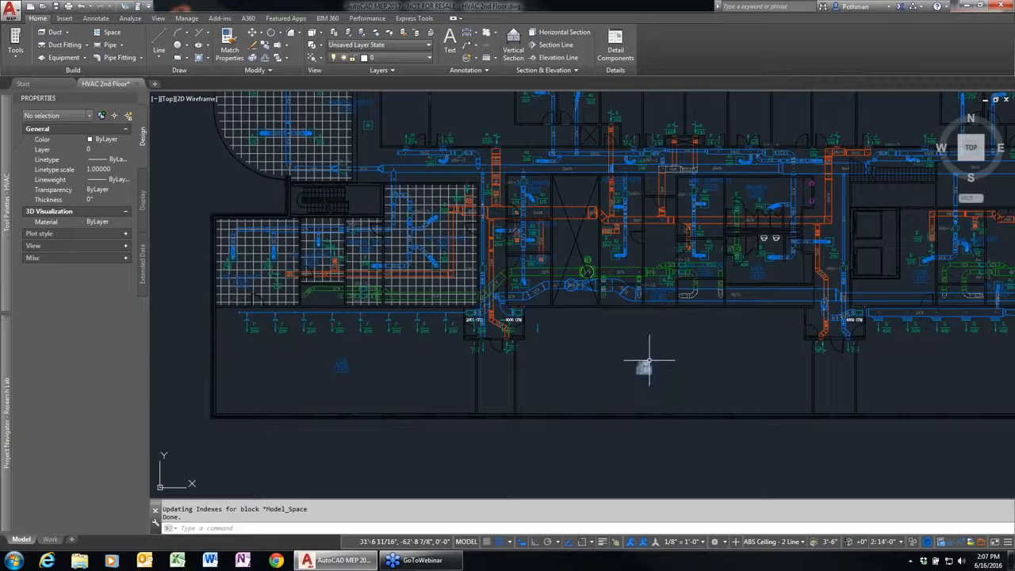
- Examine the Global, US Imperial and US Metric AutoCAD MEP 2017 shortcuts in the desktop's 2017 folder, and return to AutoCAD MEP
left_click(959, 6)
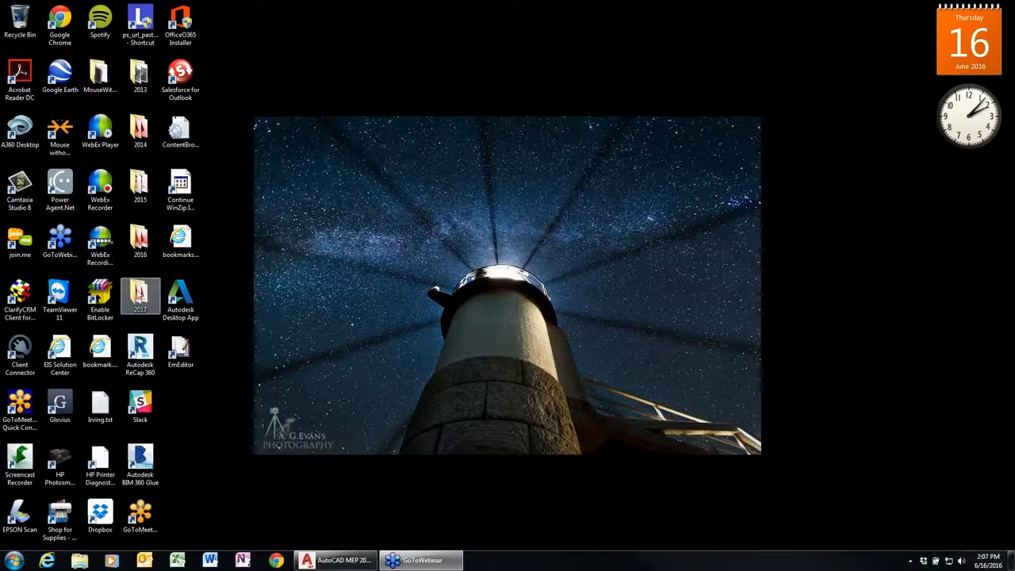
double_click(139, 295)
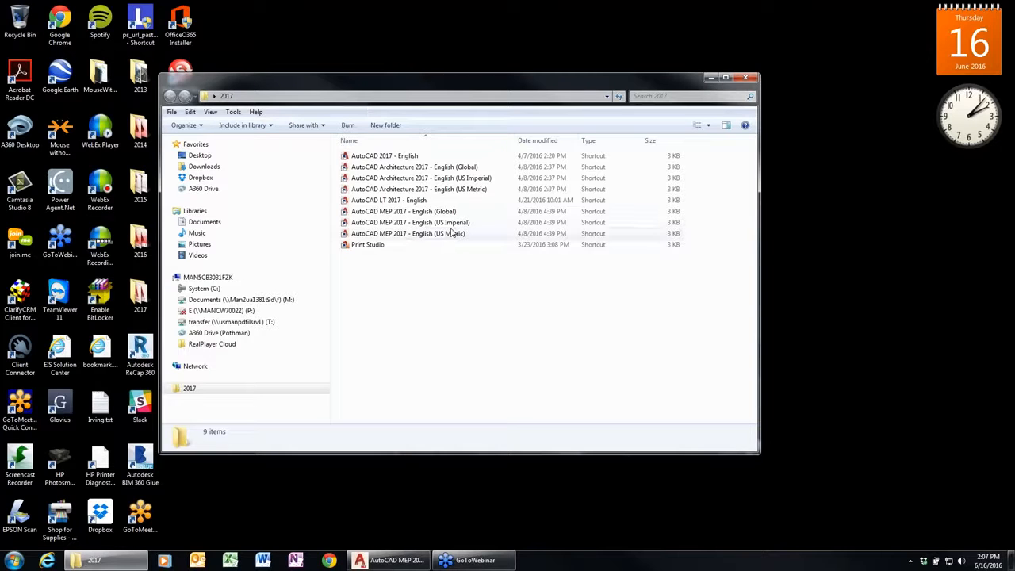
left_click(392, 224)
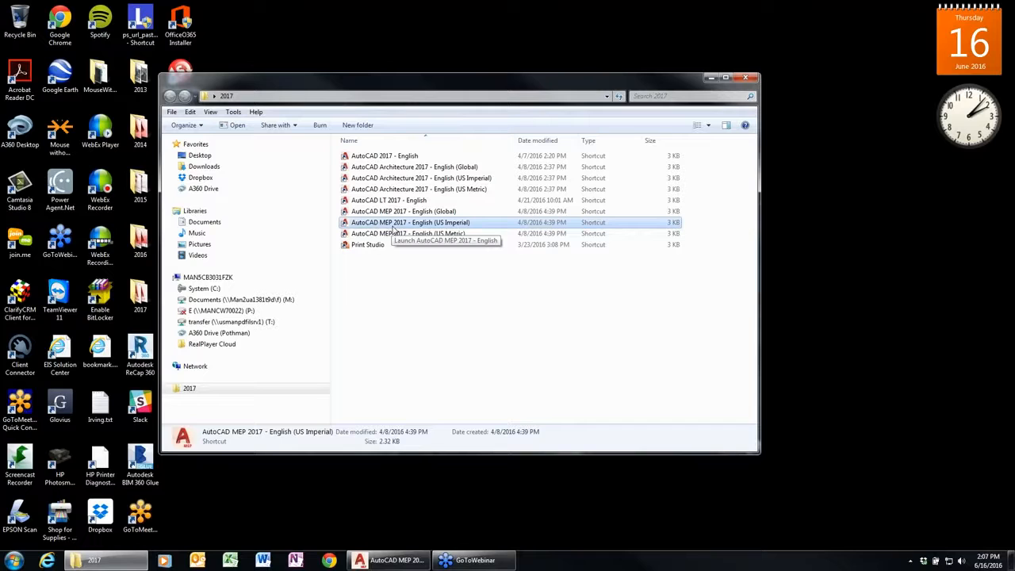
left_click(436, 212)
left_click(432, 233)
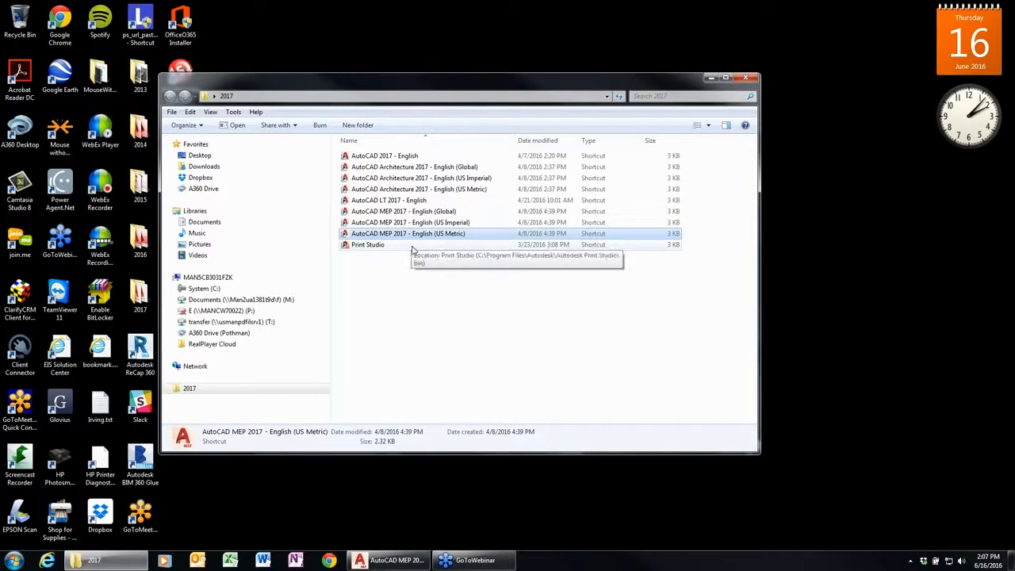
left_click(422, 224)
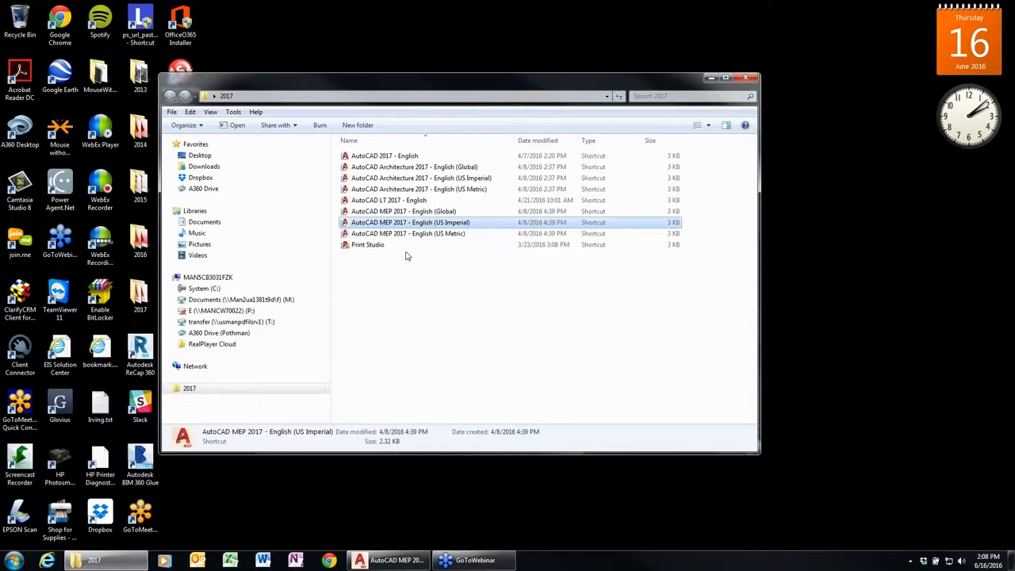
left_click(746, 80)
left_click(349, 560)
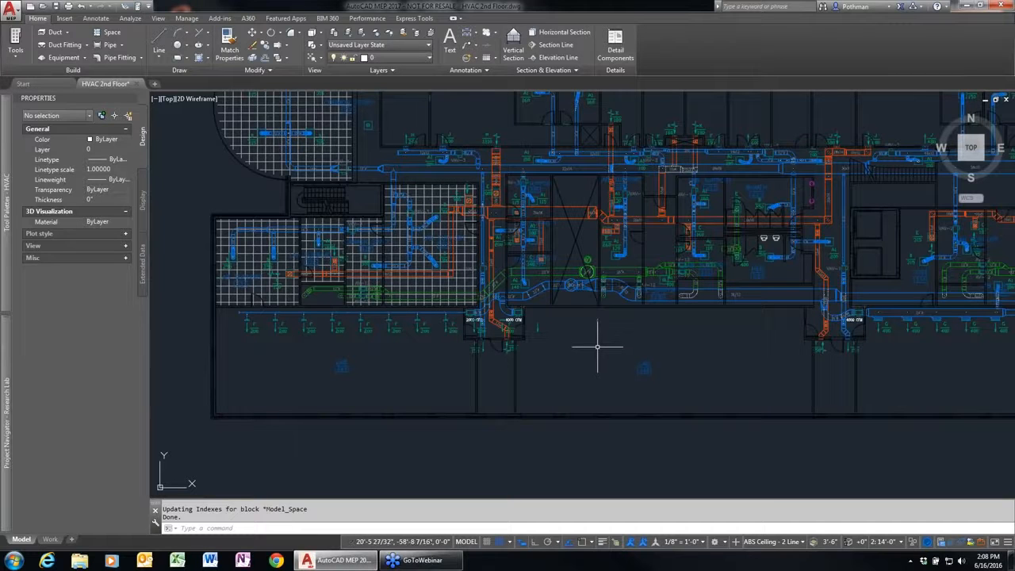
- Examine the available AutoCAD MEP profiles in the program options
type("op")
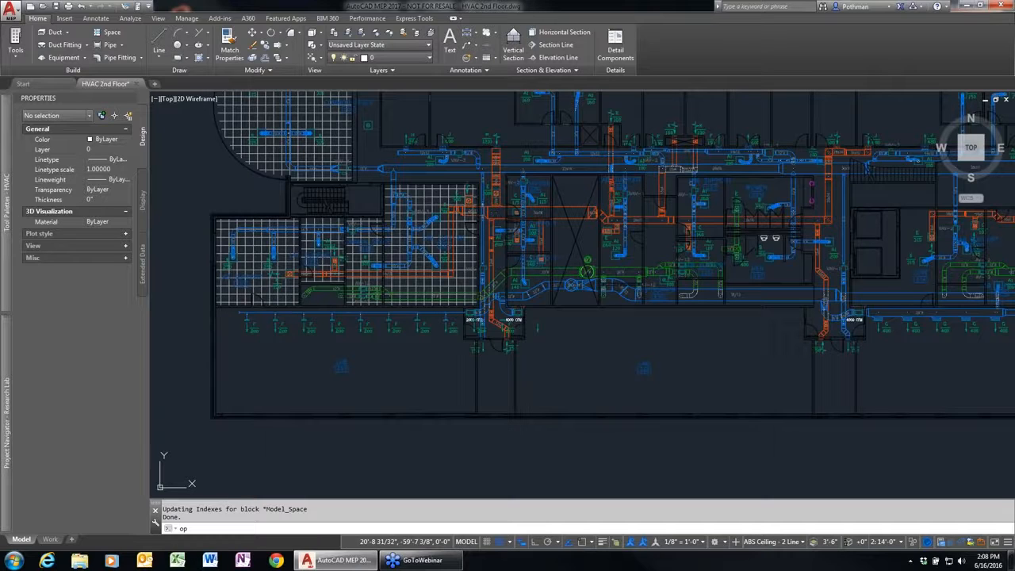
key("Return")
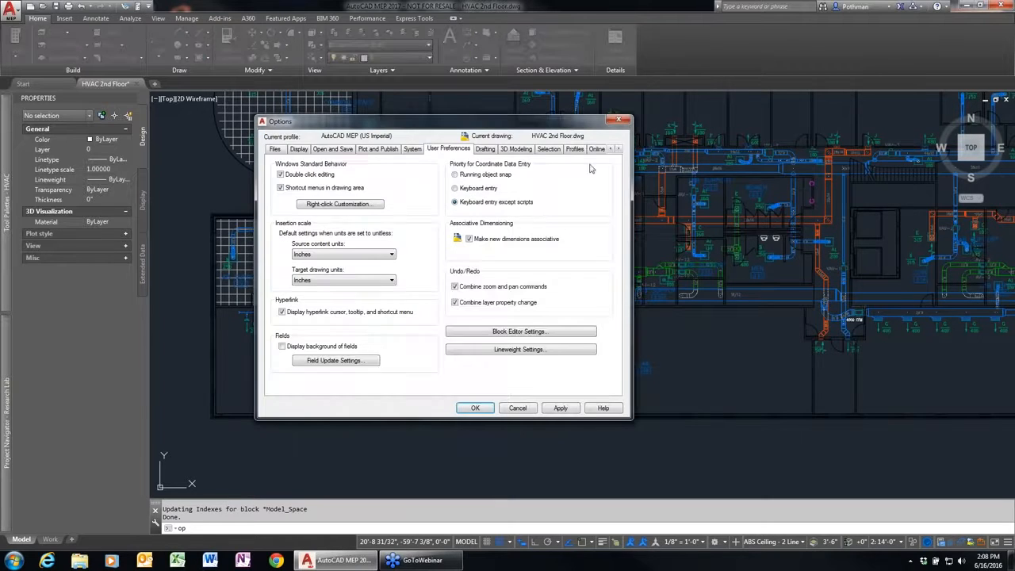
left_click(575, 150)
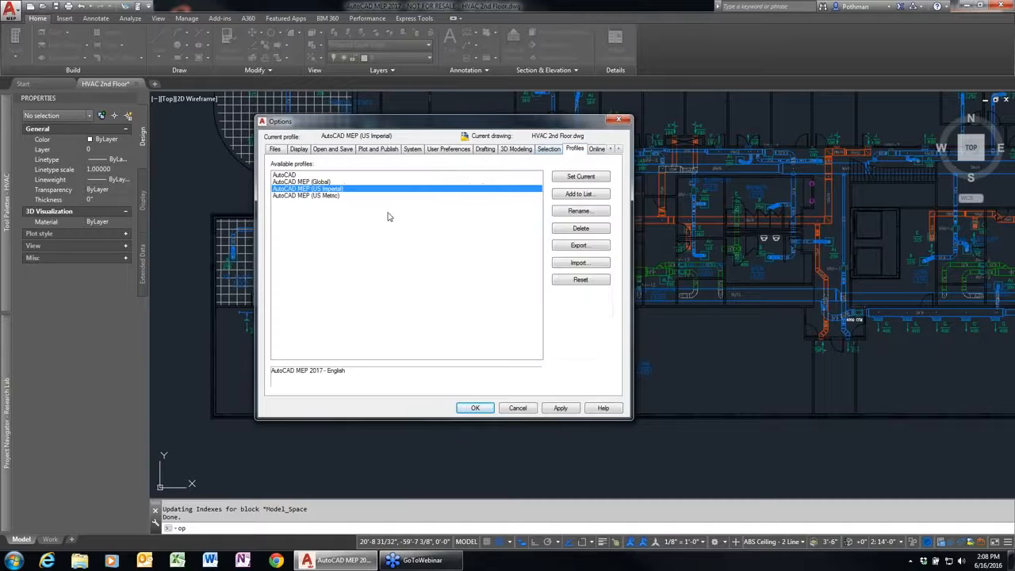
- Examine the MEP catalogs and style-based content paths in the options, leaving them without changes
left_click(619, 149)
left_click(620, 149)
left_click(620, 149)
left_click(619, 149)
left_click(619, 149)
left_click(619, 149)
left_click(619, 149)
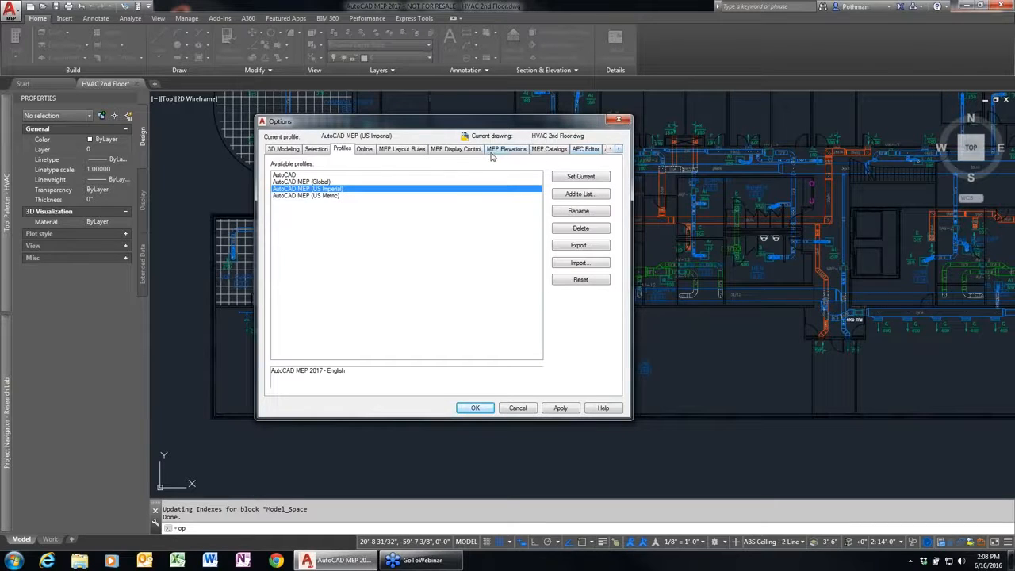
left_click(547, 151)
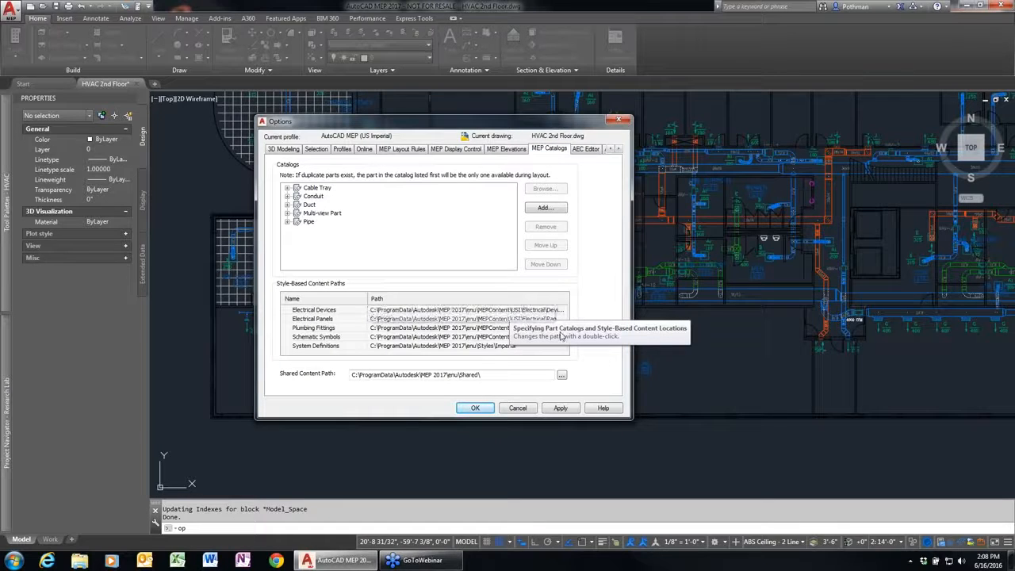
left_click(527, 409)
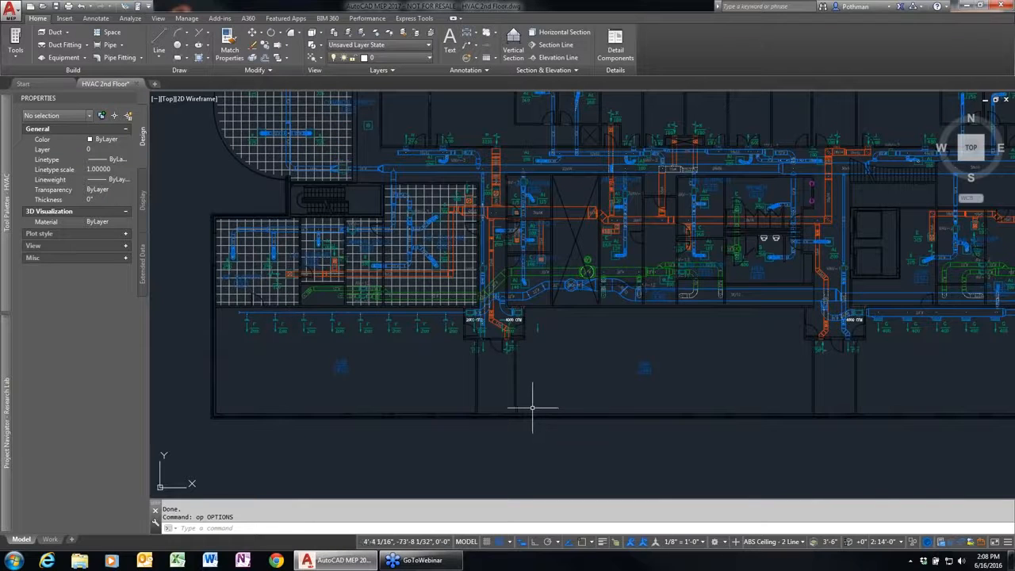
- Examine the Architectural Objects and Documentation Objects style categories in the Style Manager and close it
left_click(187, 17)
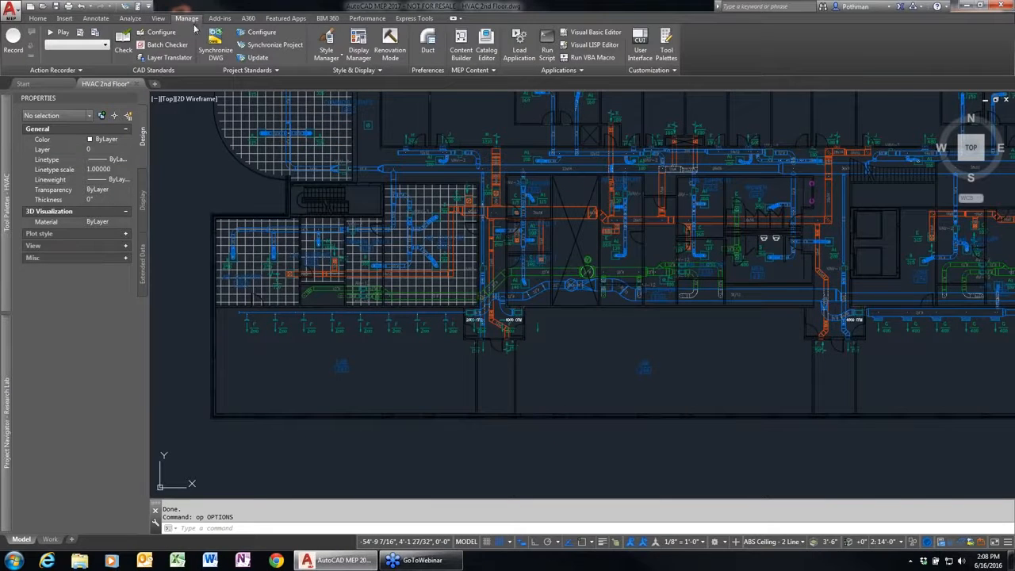
left_click(339, 59)
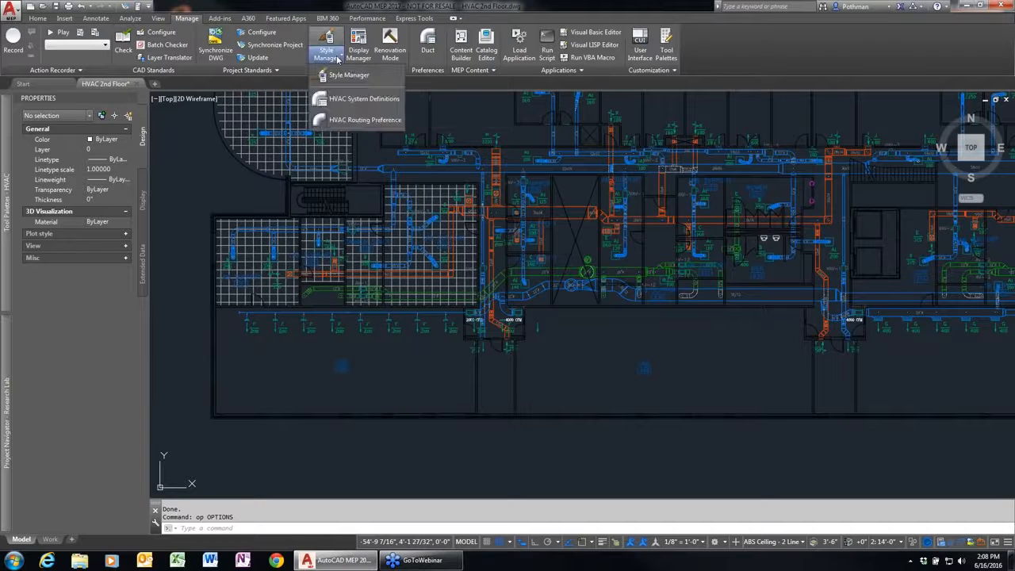
left_click(349, 75)
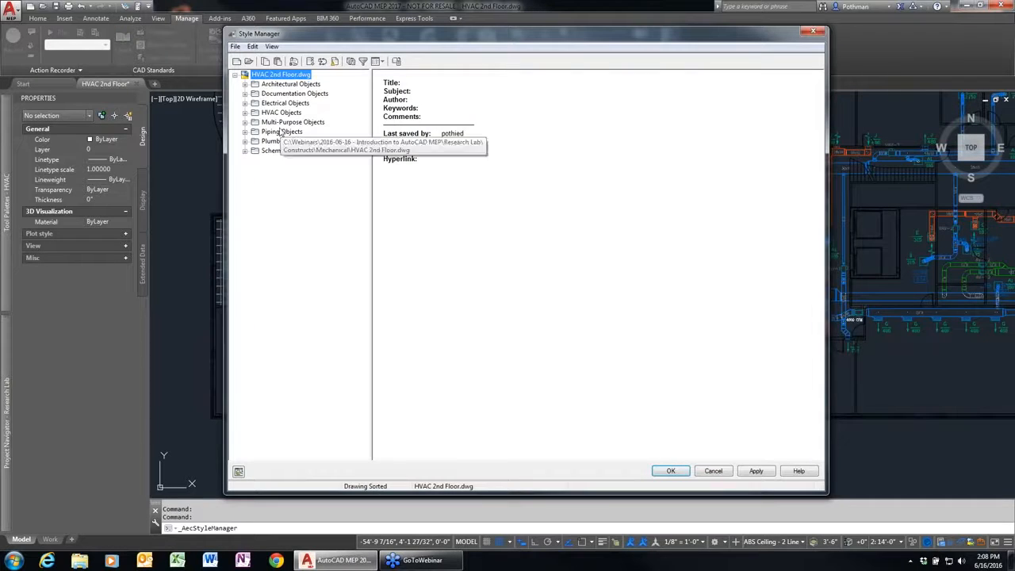
left_click(246, 85)
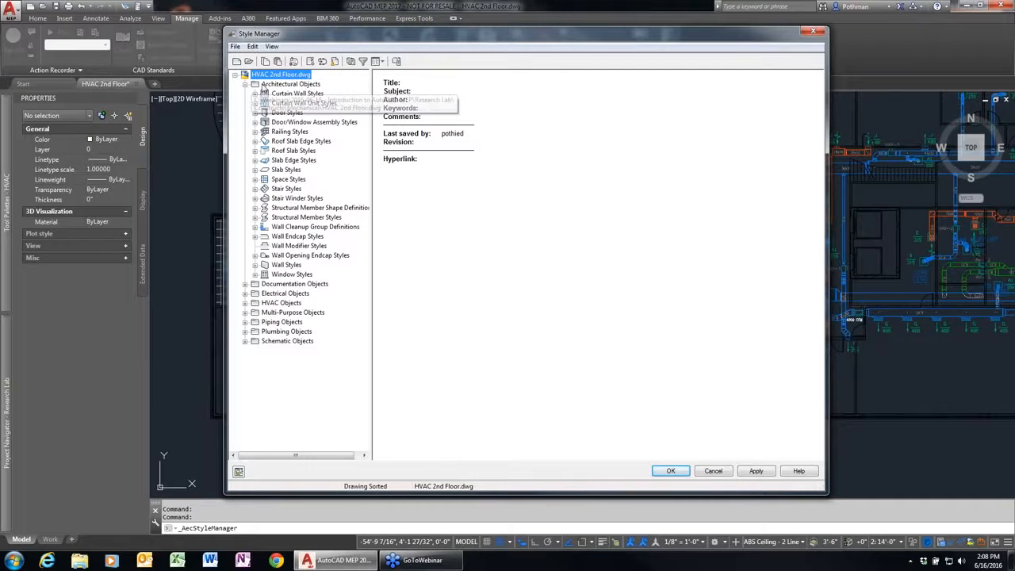
left_click(246, 85)
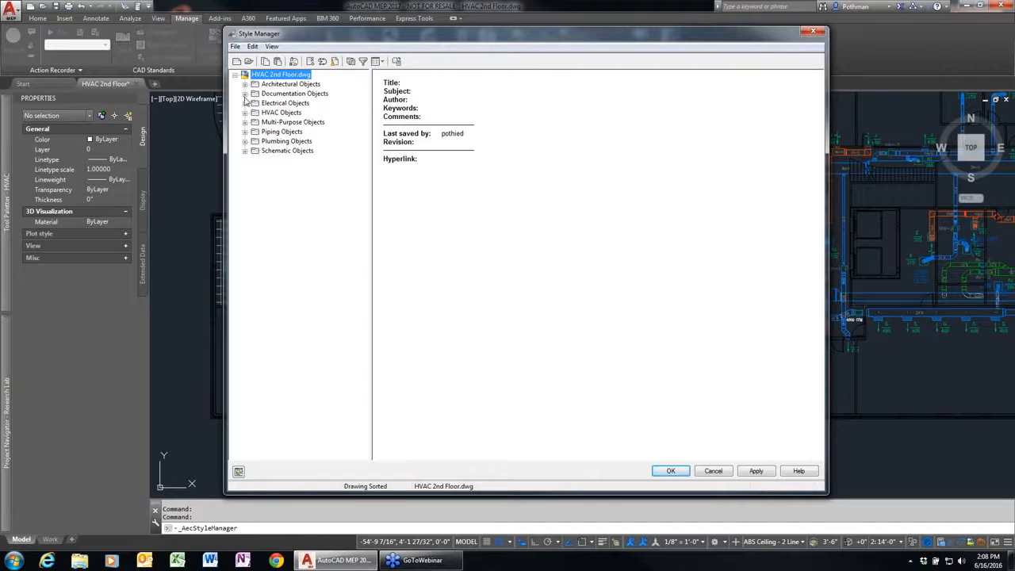
left_click(245, 94)
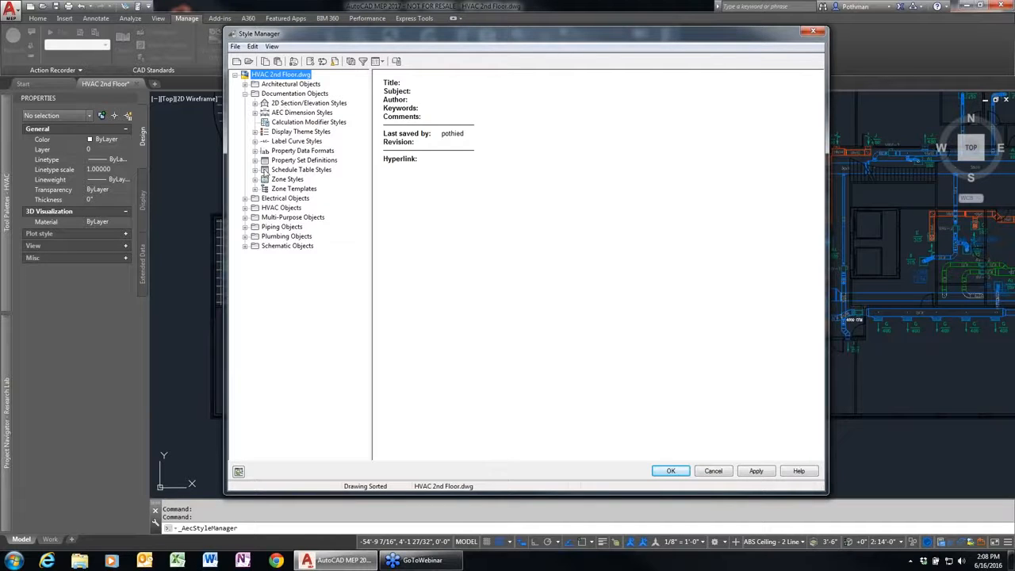
left_click(245, 93)
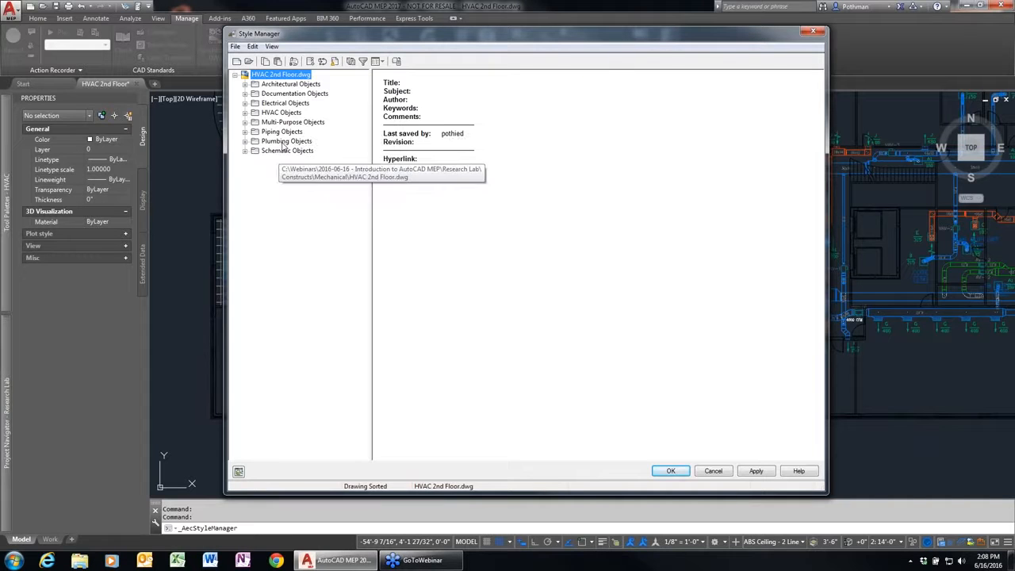
left_click(820, 33)
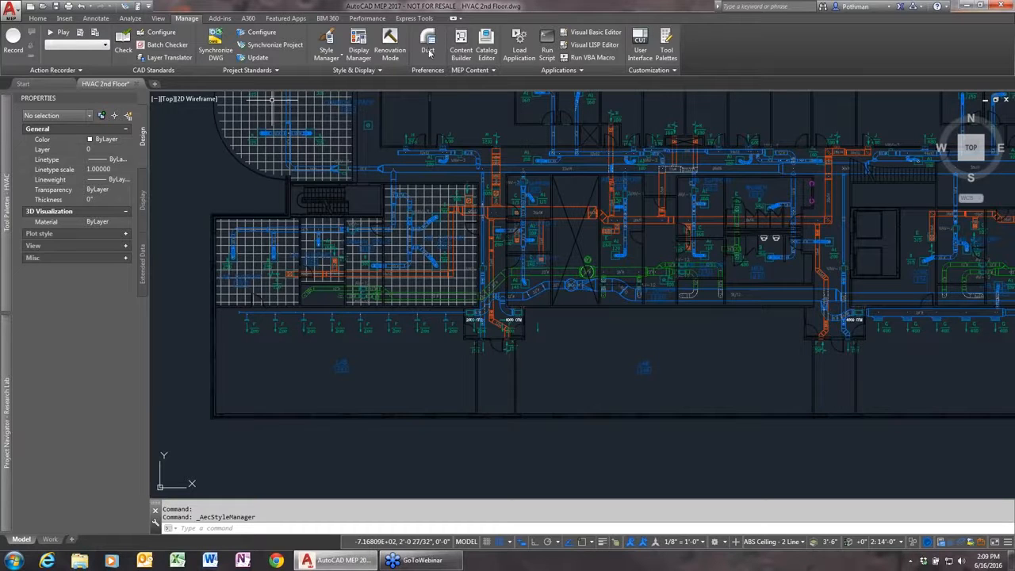
- Examine the display representation settings of the ABS Ceiling Plan - 2 Line set in the Display Manager and cancel out
left_click(361, 41)
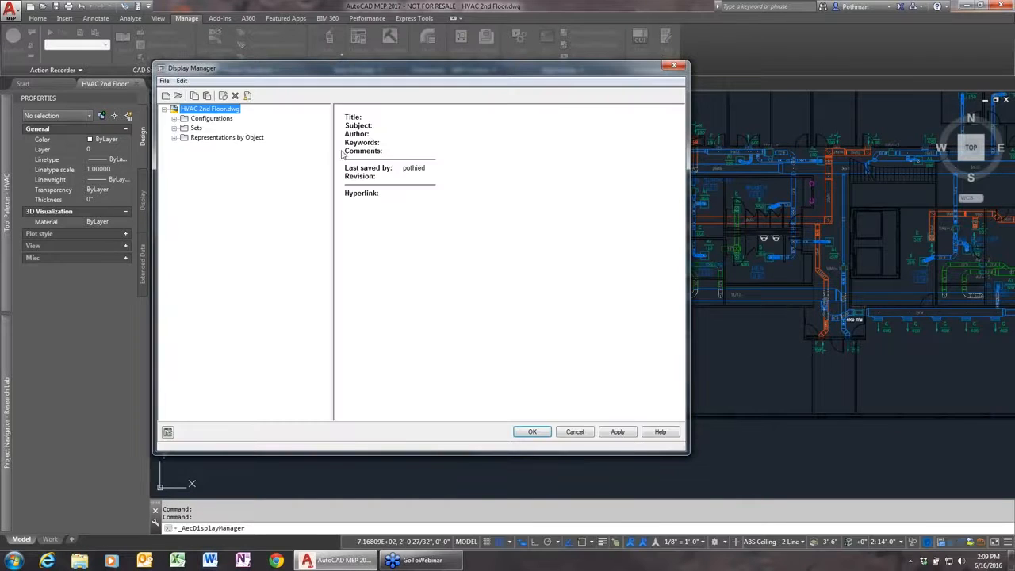
left_click(175, 128)
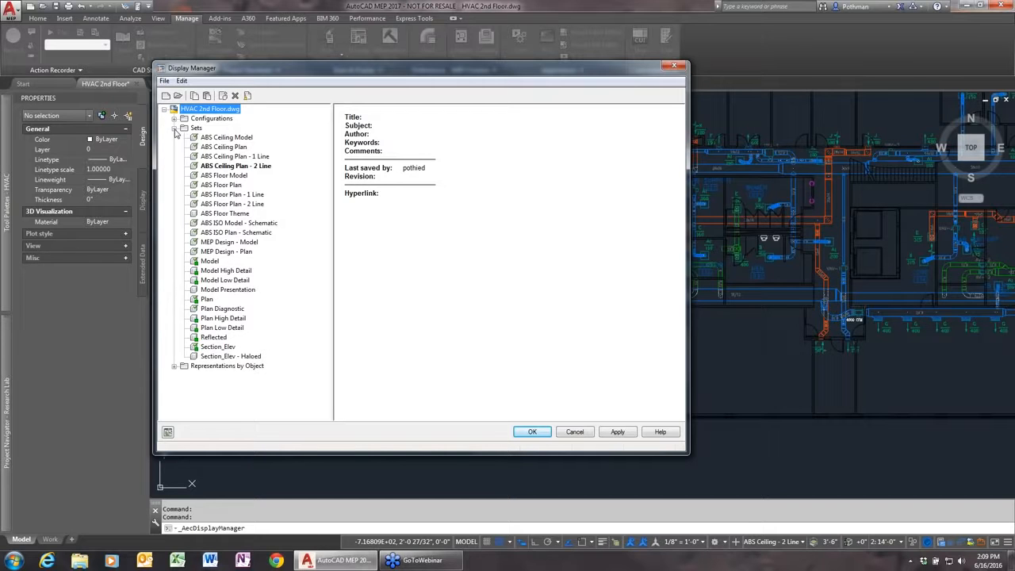
left_click(219, 169)
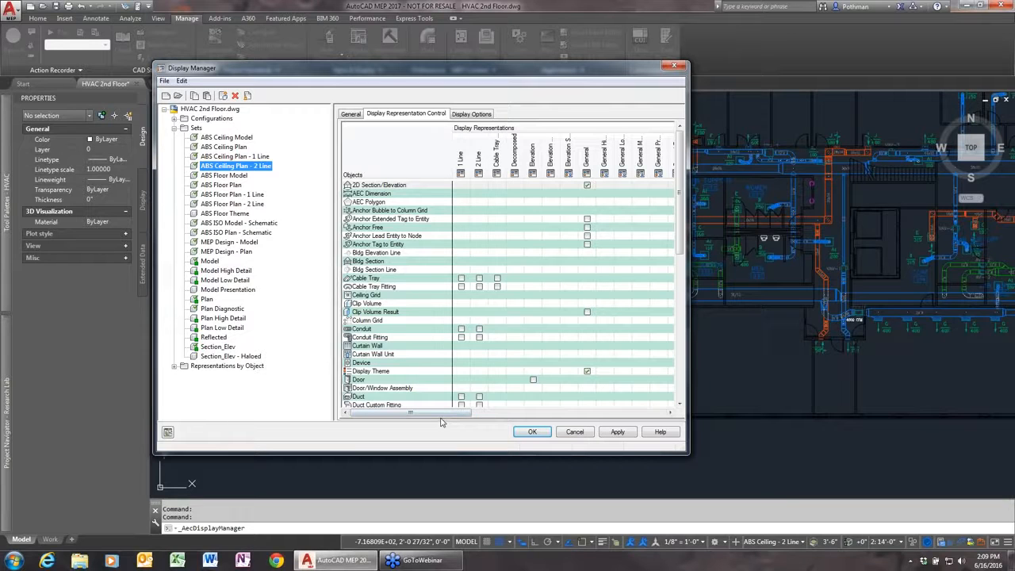
left_click(570, 435)
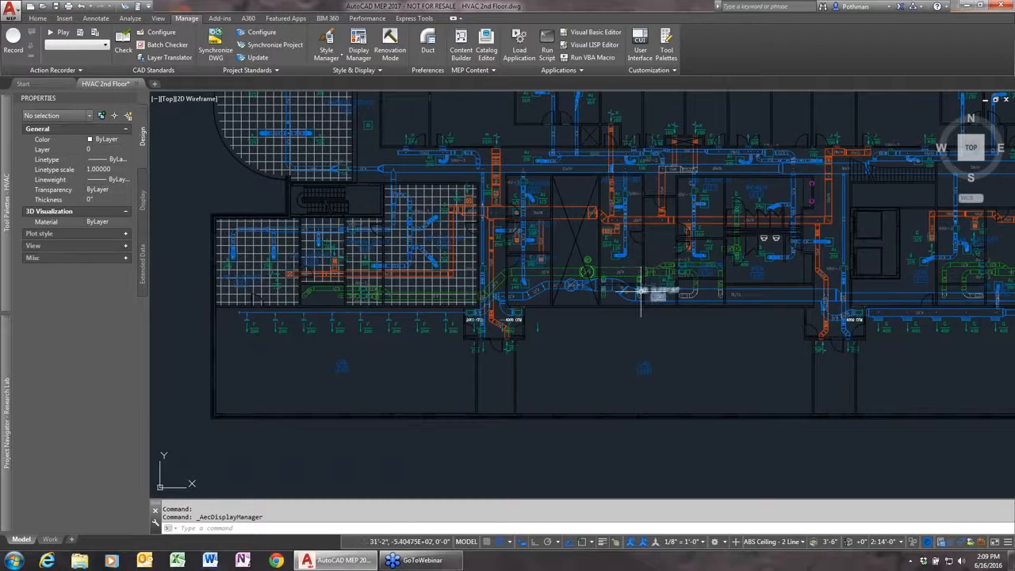
- Look over the list of available workspaces, keeping HVAC active
left_click(715, 542)
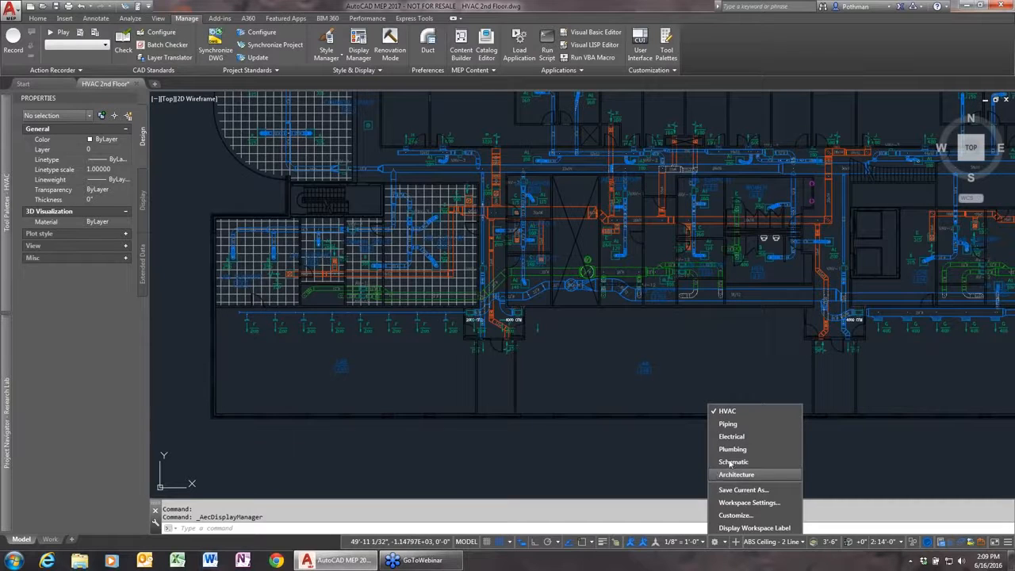
left_click(584, 436)
- Draw a horizontal line and a connected vertical line downward from its east end in the open area of Lab 248, with Ortho on
scroll(732, 343, "up", 5)
mouse_move(739, 346)
middle_mouse_down()
mouse_move(505, 270)
mouse_move(462, 277)
middle_mouse_up()
scroll(463, 277, "up", 2)
scroll(463, 277, "down", 3)
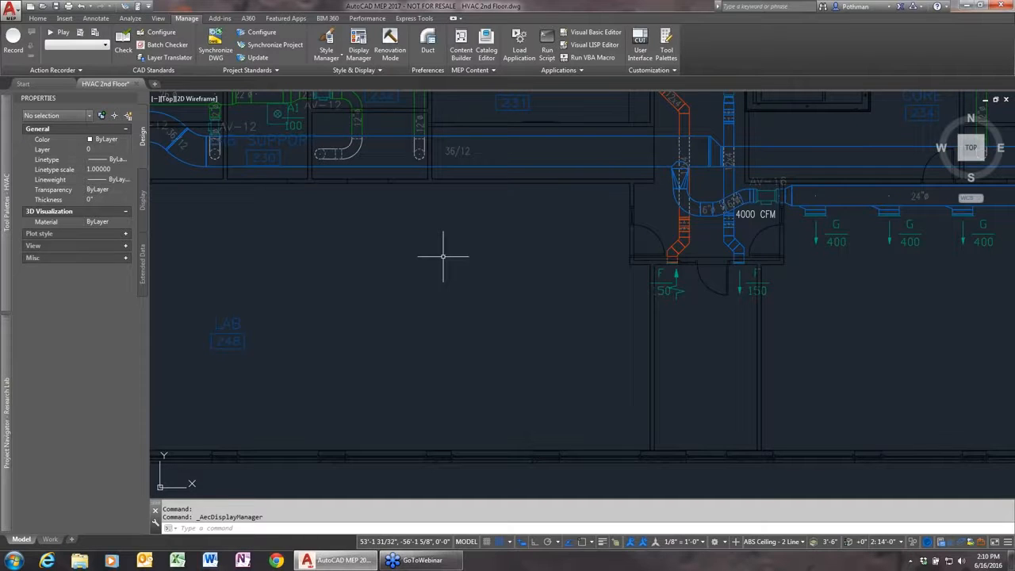
type("l")
key("Return")
left_click(339, 278)
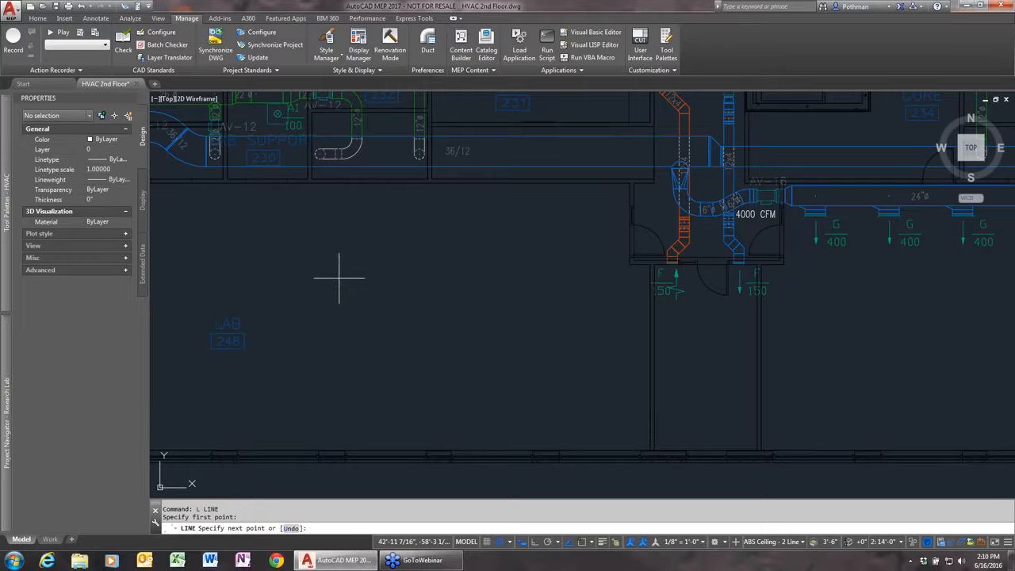
key("F8")
left_click(486, 278)
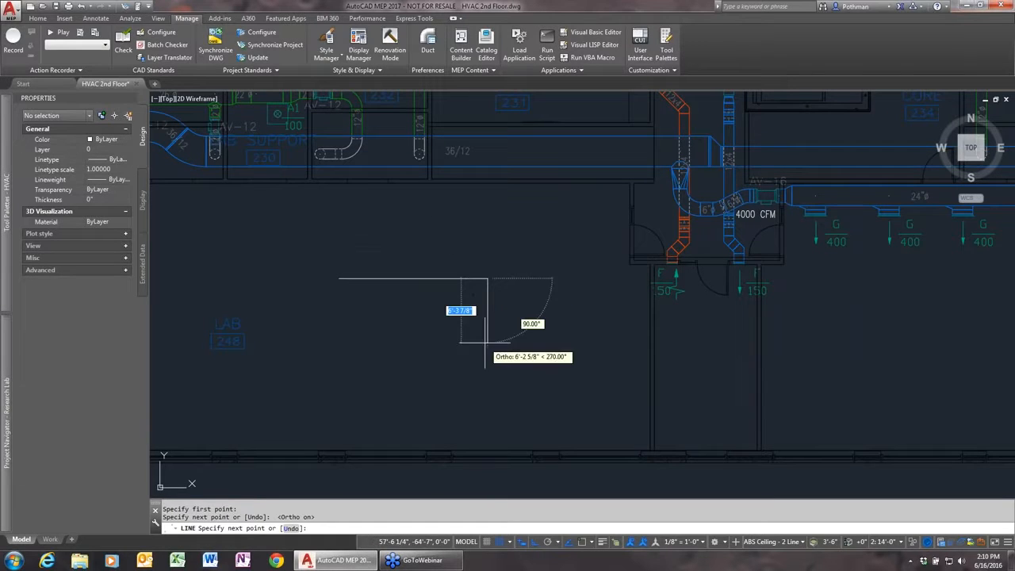
left_click(487, 385)
key("Return")
- Fillet the corner between the horizontal and vertical lines in Lab 248 with a radius of 30 inches
type("fillet")
key("Return")
type("r")
key("Return")
type("30")
key("Return")
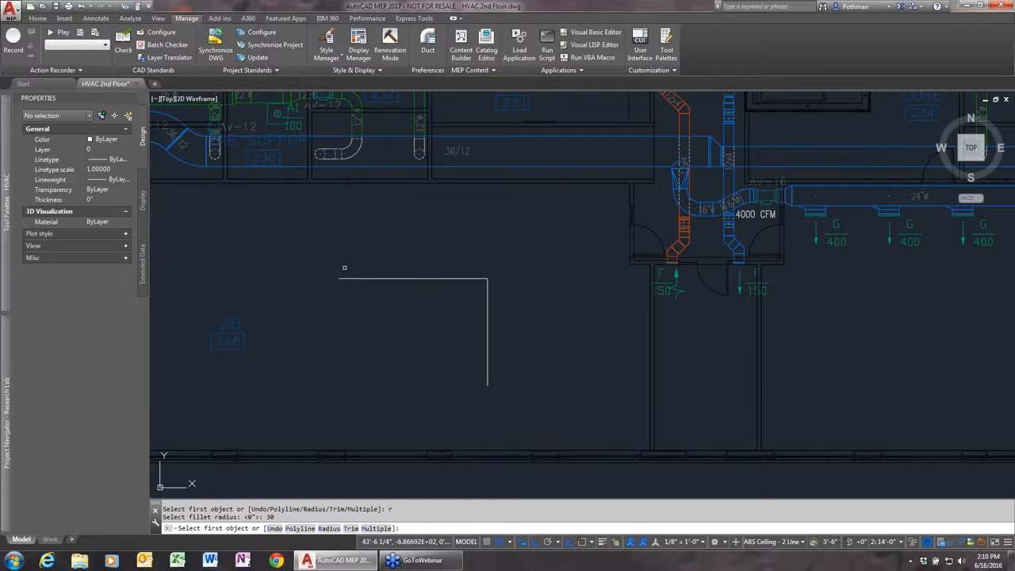
left_click(470, 279)
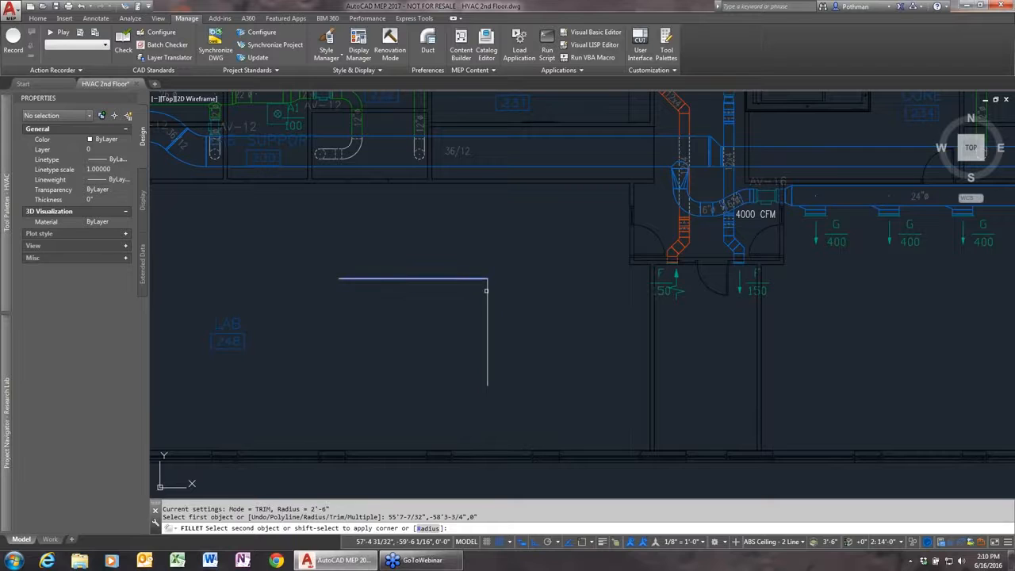
left_click(487, 291)
- Offset the horizontal line 12 inches to both sides, above and below
type("offs")
key("Return")
type("12")
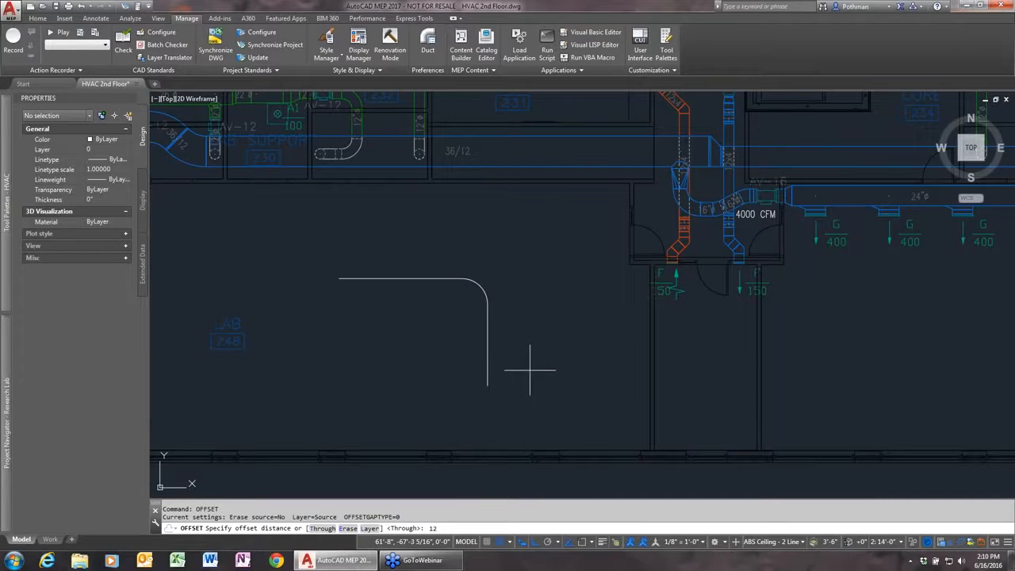
key("Return")
left_click(427, 277)
left_click(428, 269)
left_click(432, 280)
left_click(431, 302)
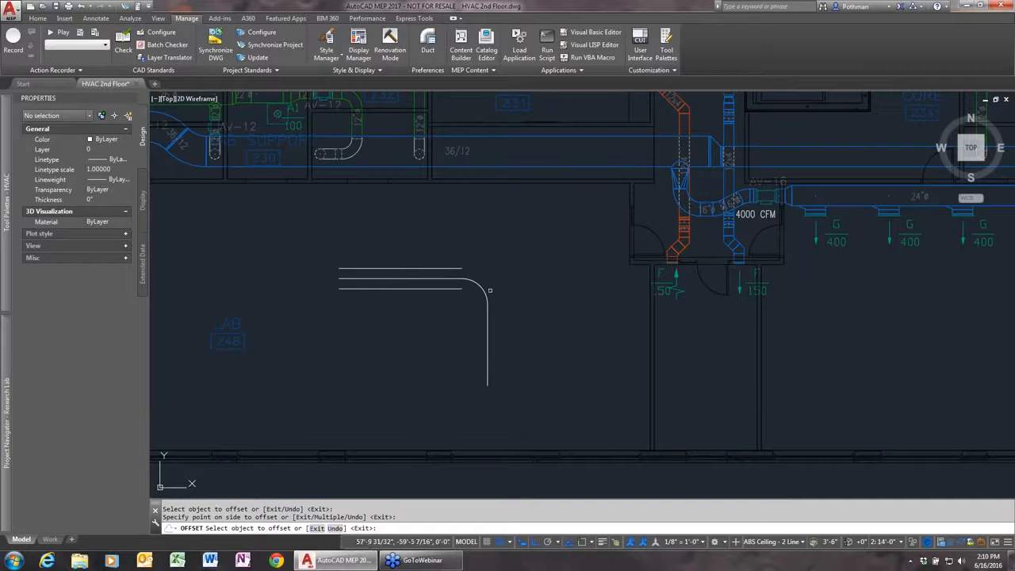
- Offset the fillet arc and the vertical line 12 inches to both sides to complete the duct outline
left_click(483, 291)
left_click(474, 296)
left_click(481, 283)
left_click(489, 351)
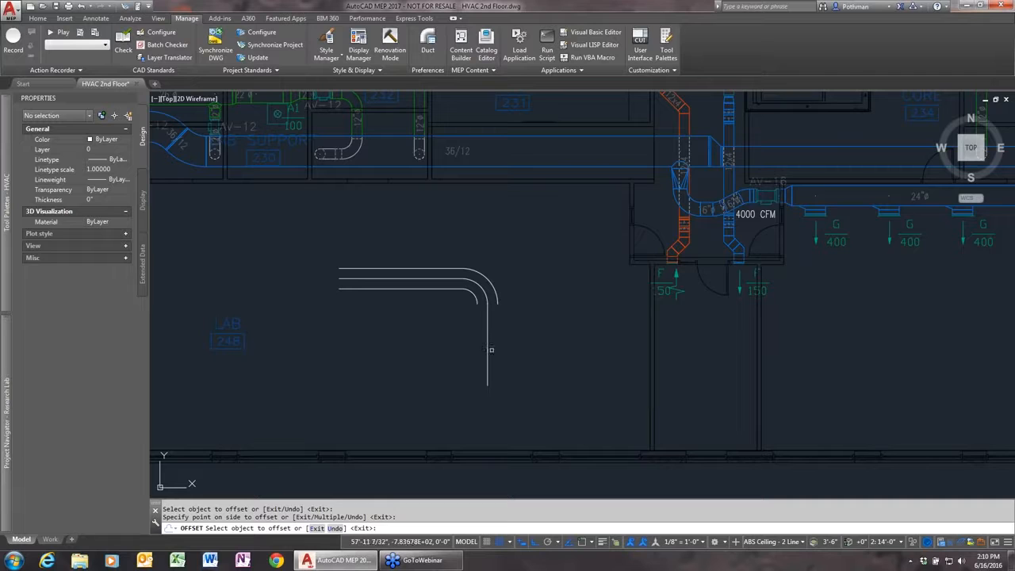
left_click(487, 351)
left_click(503, 349)
left_click(487, 347)
left_click(447, 346)
key("Return")
- Draw a closing line across each end of the bend between the inner and outer edges, with object snap on
type("l")
key("Return")
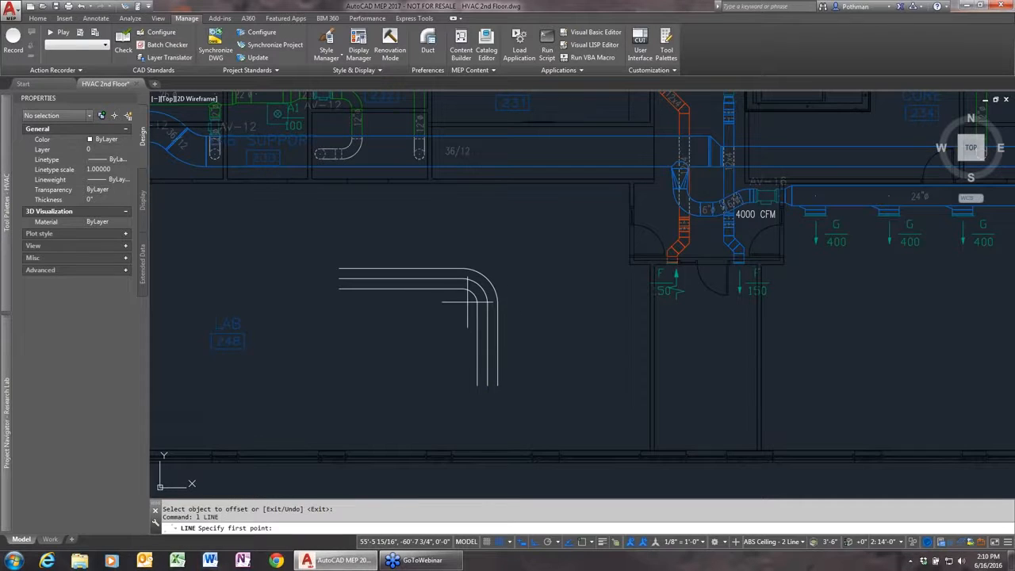
key("F3")
left_click(478, 304)
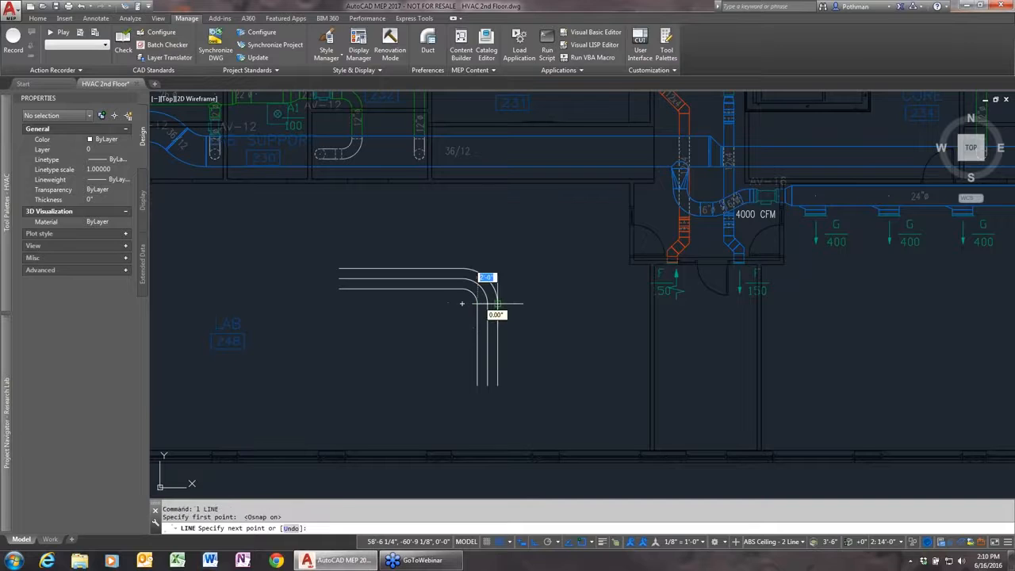
left_click(497, 304)
key("Return")
key("Return")
left_click(462, 288)
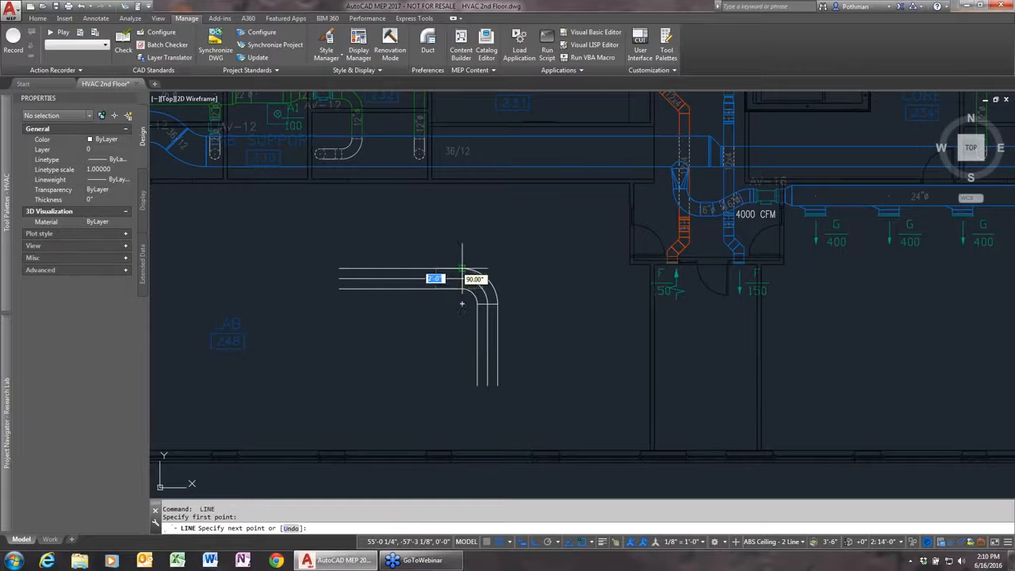
left_click(462, 268)
key("Return")
- Erase the centerline arc and both straight centerlines from inside the duct outline
type("e")
key("Return")
left_click(502, 310)
left_click(446, 259)
left_click(441, 280)
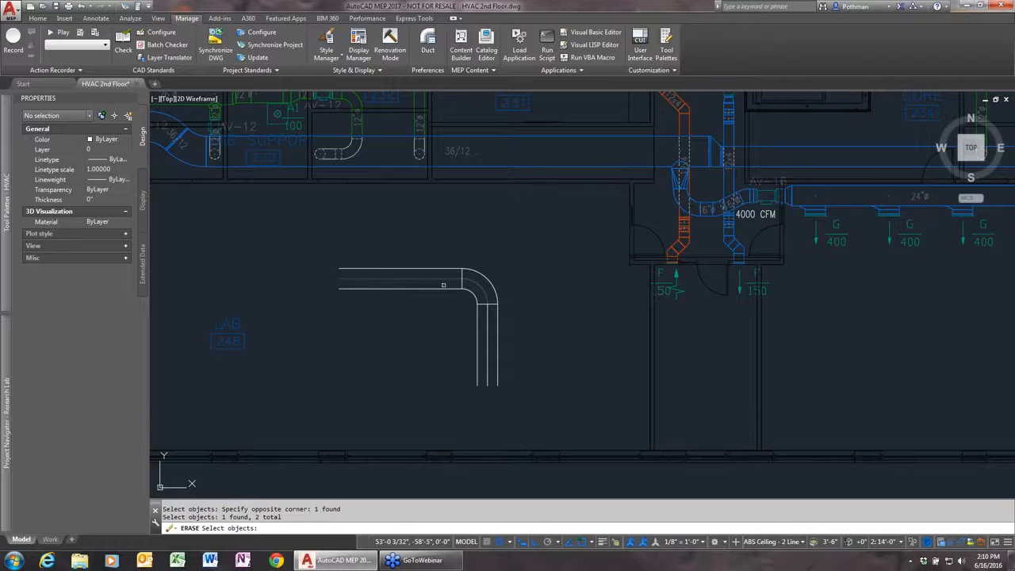
left_click(486, 322)
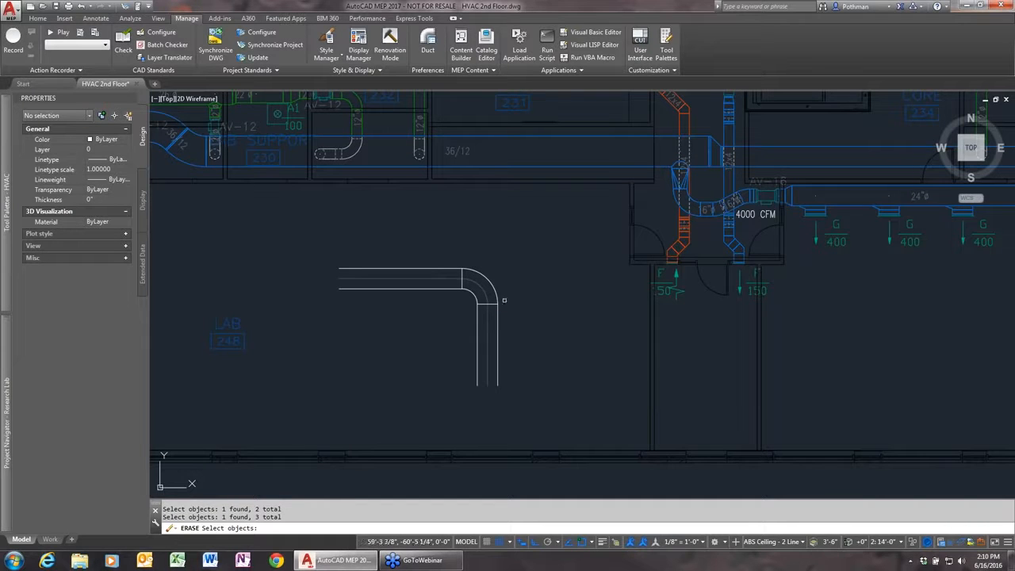
key("Return")
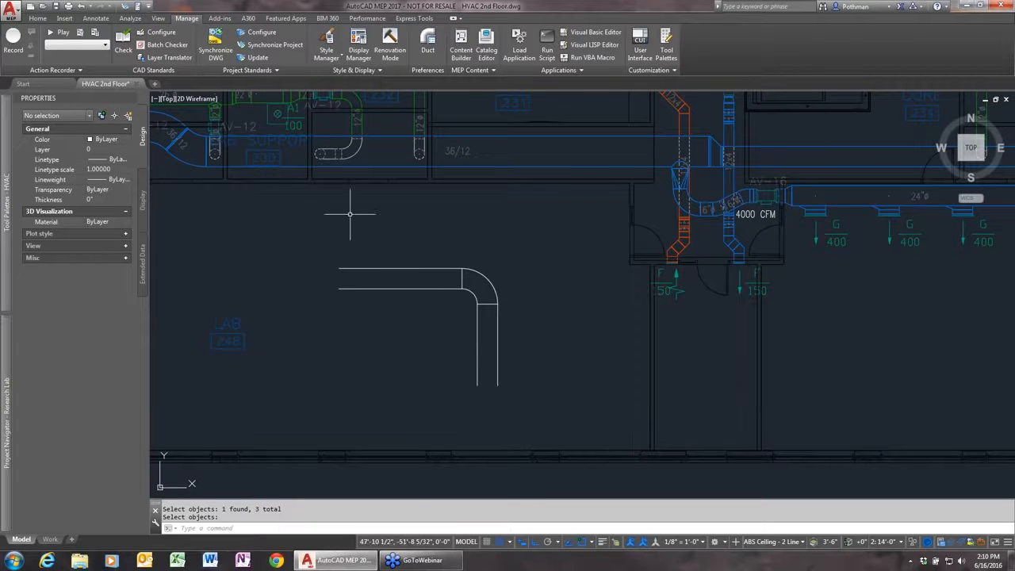
- Delete all the remaining linework of the hand-drafted duct outline in Lab 248
left_click(541, 356)
left_click(349, 226)
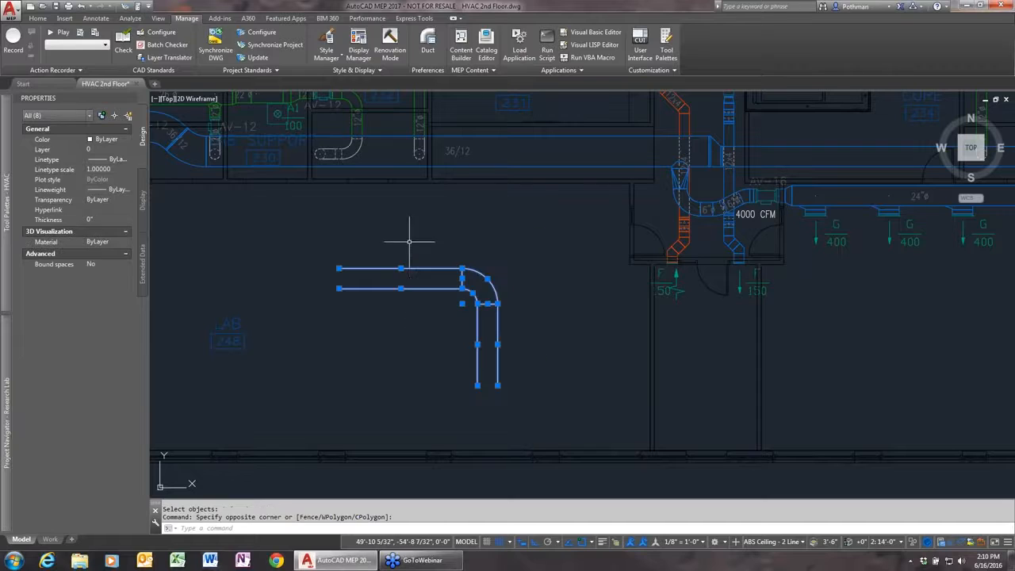
key("Delete")
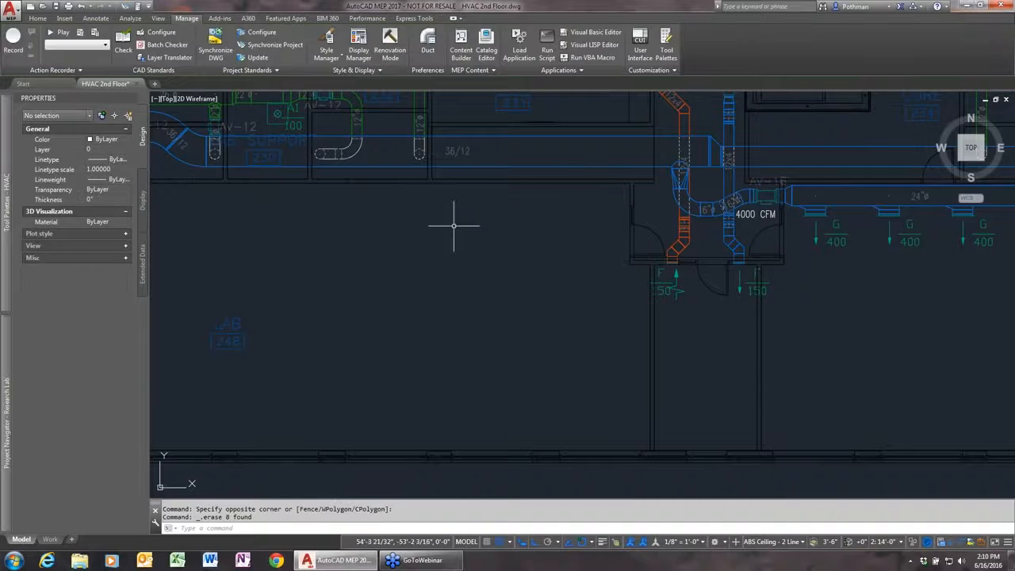
- Draw a round 24" supply duct run in Lab 248 going east, then south, then east again
left_click(37, 17)
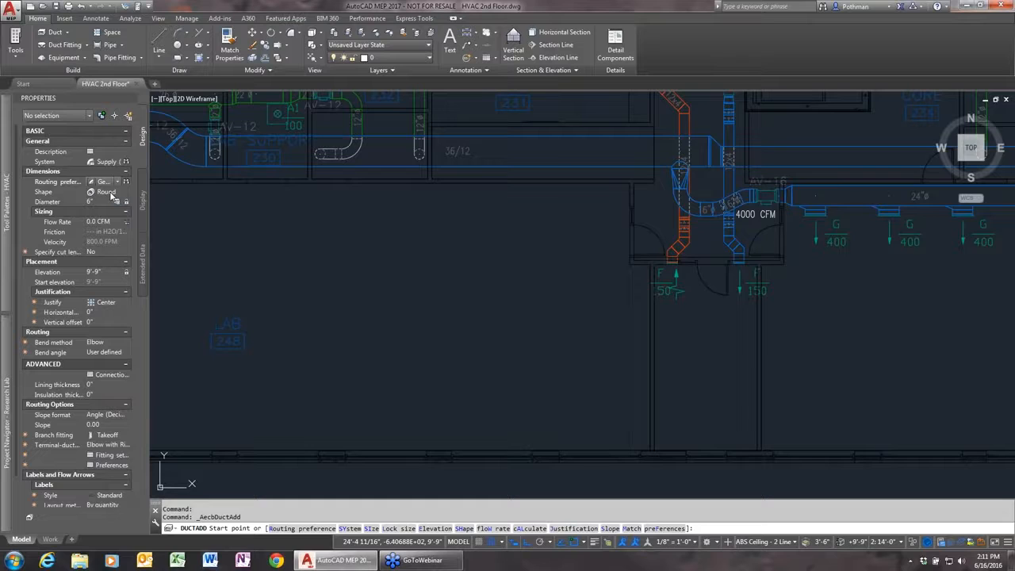
left_click(101, 201)
left_click(333, 300)
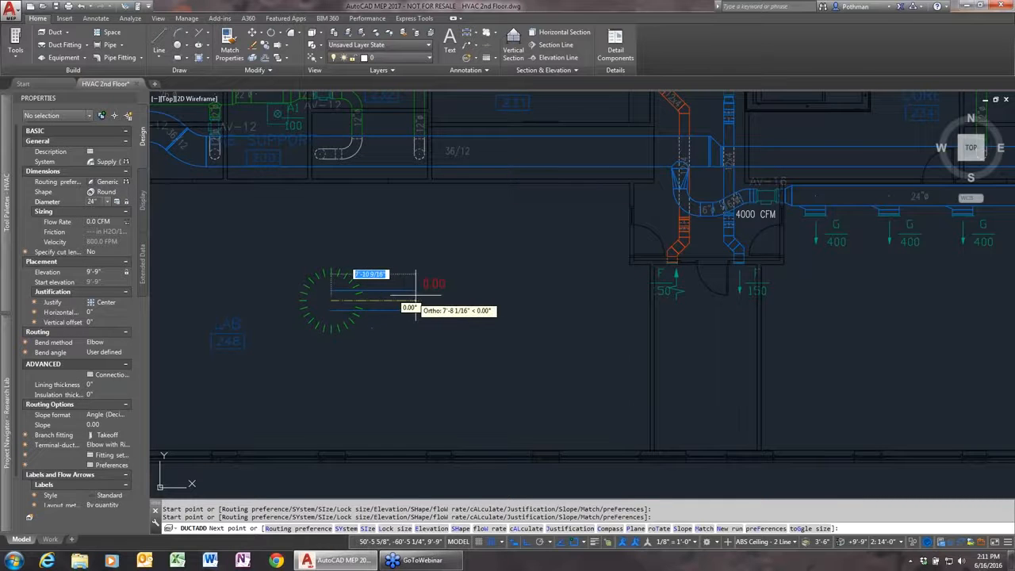
left_click(424, 300)
left_click(425, 394)
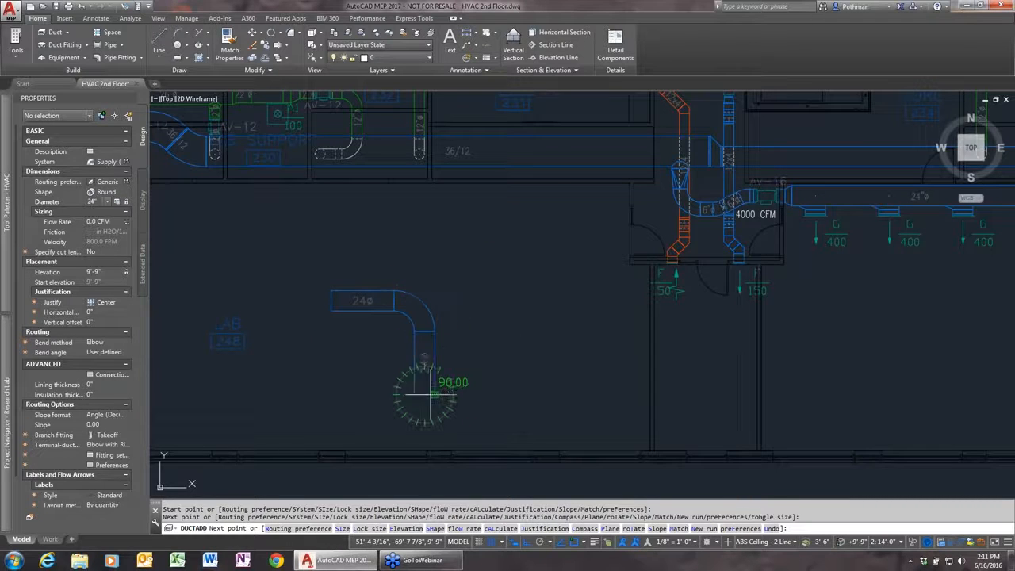
left_click(600, 394)
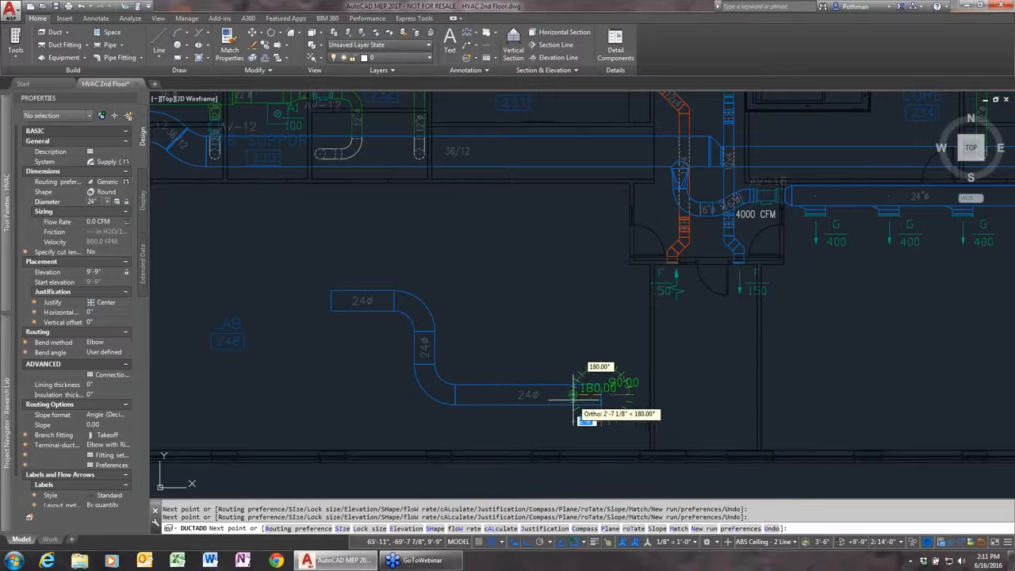
key("Return")
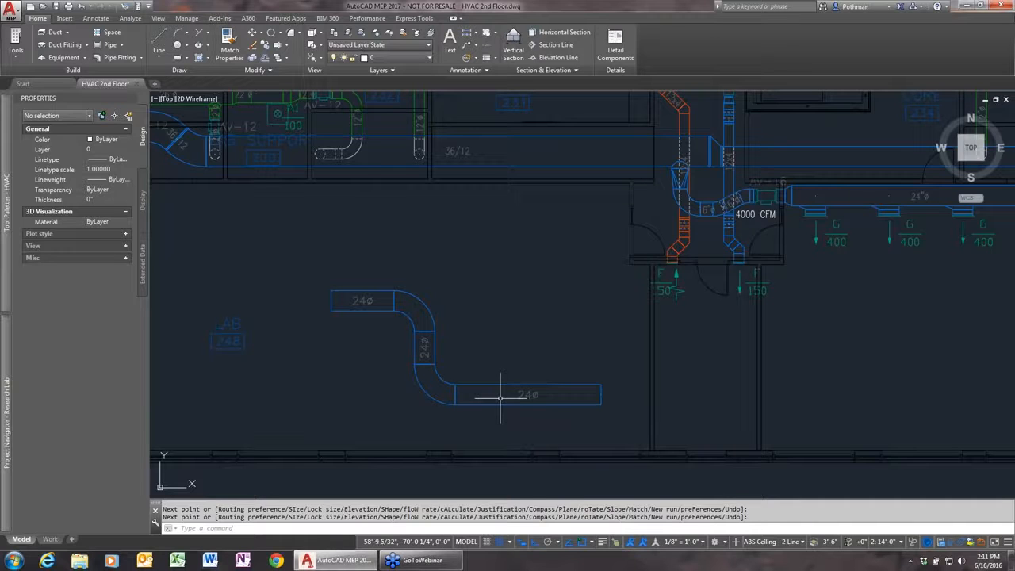
- Draw a rectangular 24x12 duct run above the round one, going east, then south, then east
left_click(55, 31)
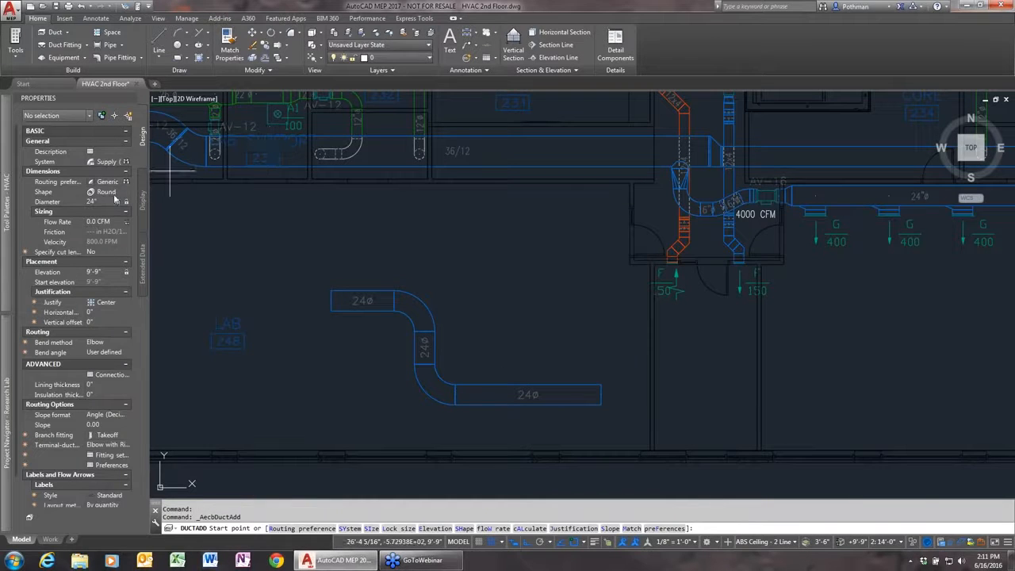
left_click(127, 193)
left_click(109, 207)
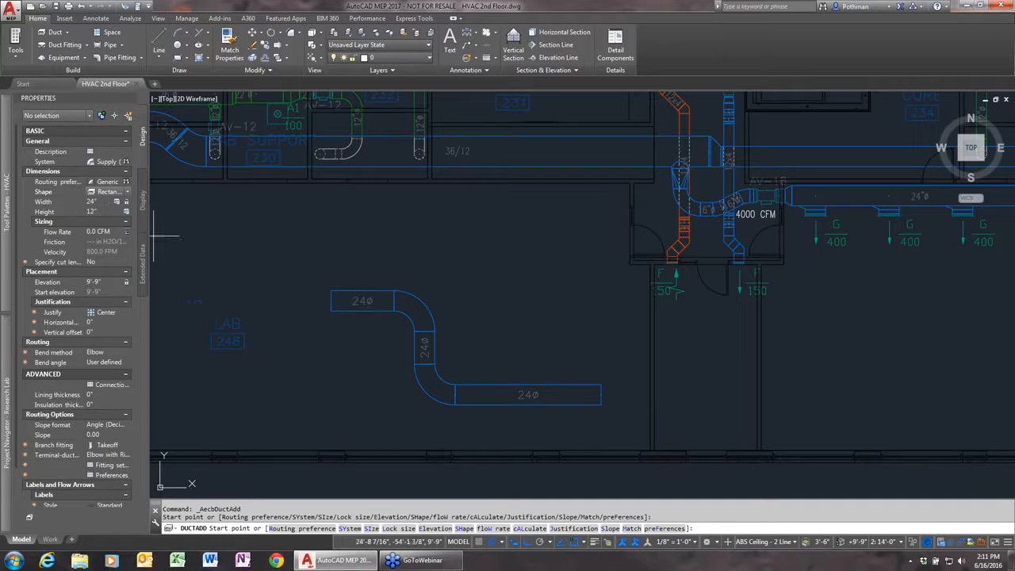
left_click(297, 245)
left_click(489, 244)
left_click(488, 337)
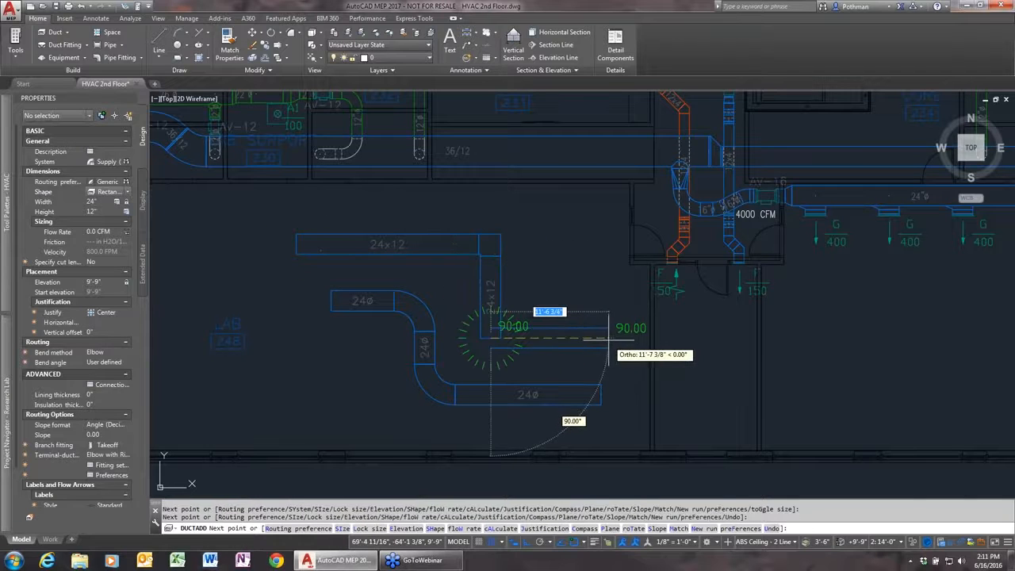
left_click(611, 337)
key("Return")
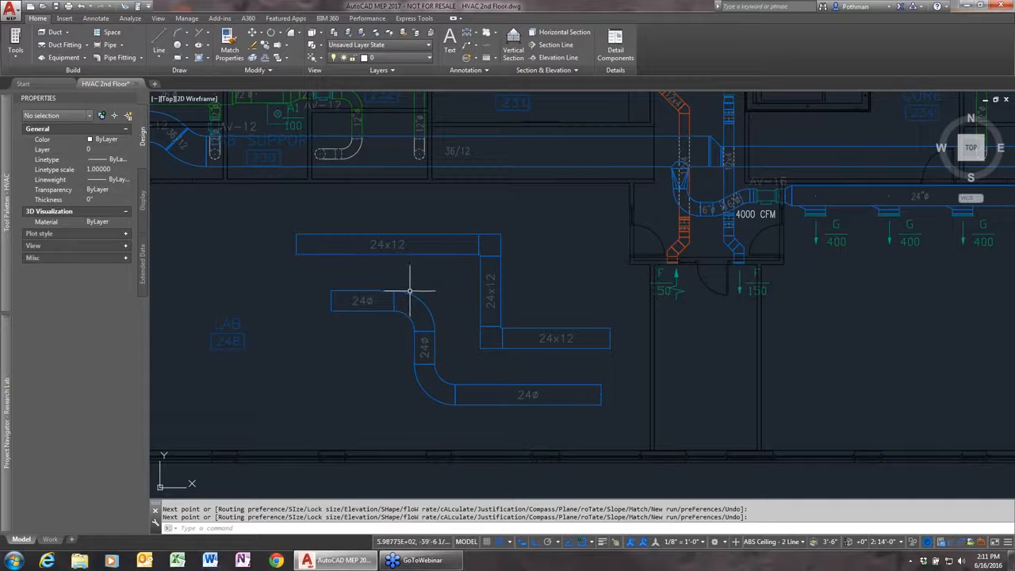
- Examine the straight elbow options for round and rectangular ducts in the Generic Slip Joint routing preference and cancel out
left_click(195, 21)
left_click(327, 55)
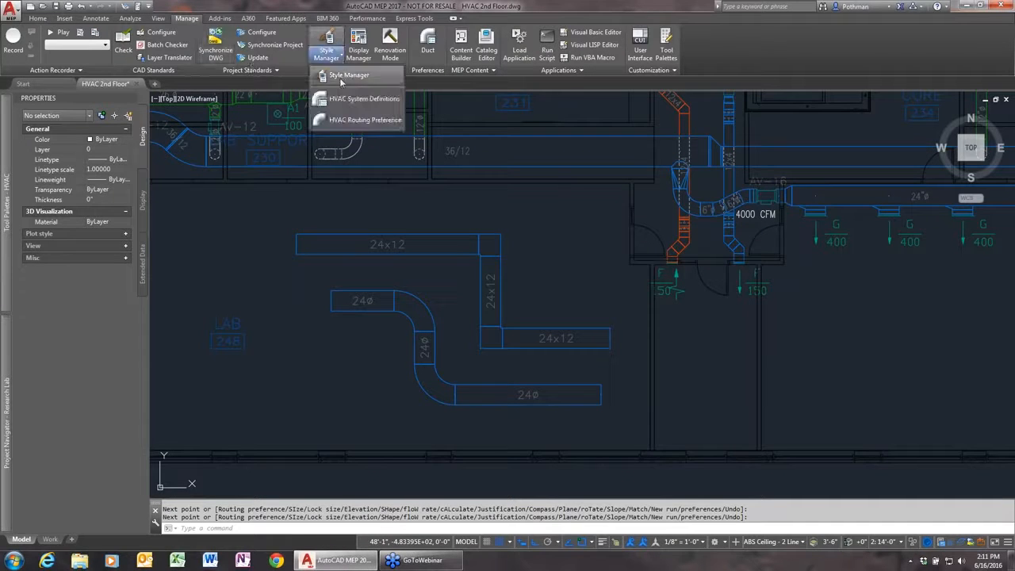
left_click(348, 121)
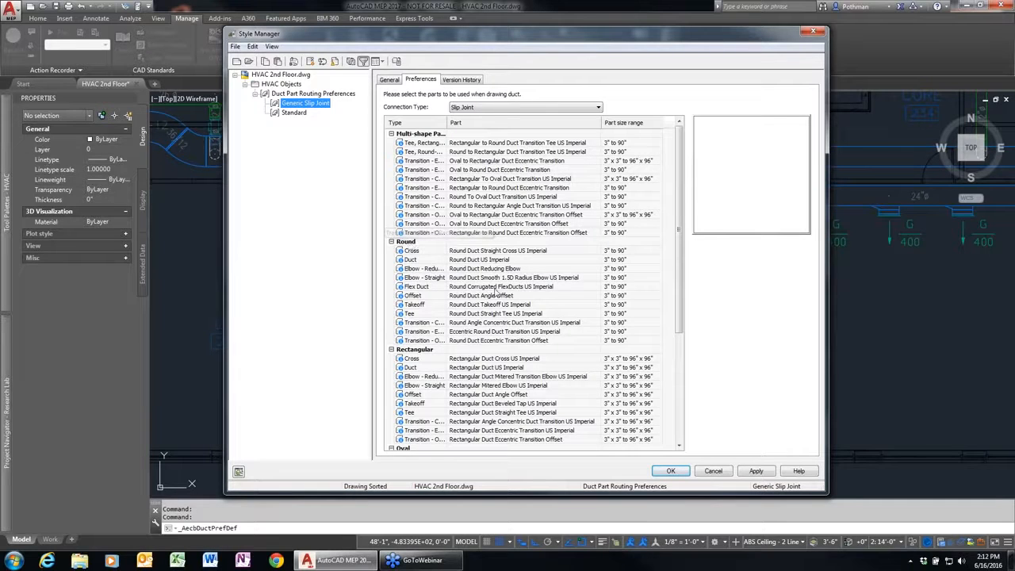
left_click(549, 280)
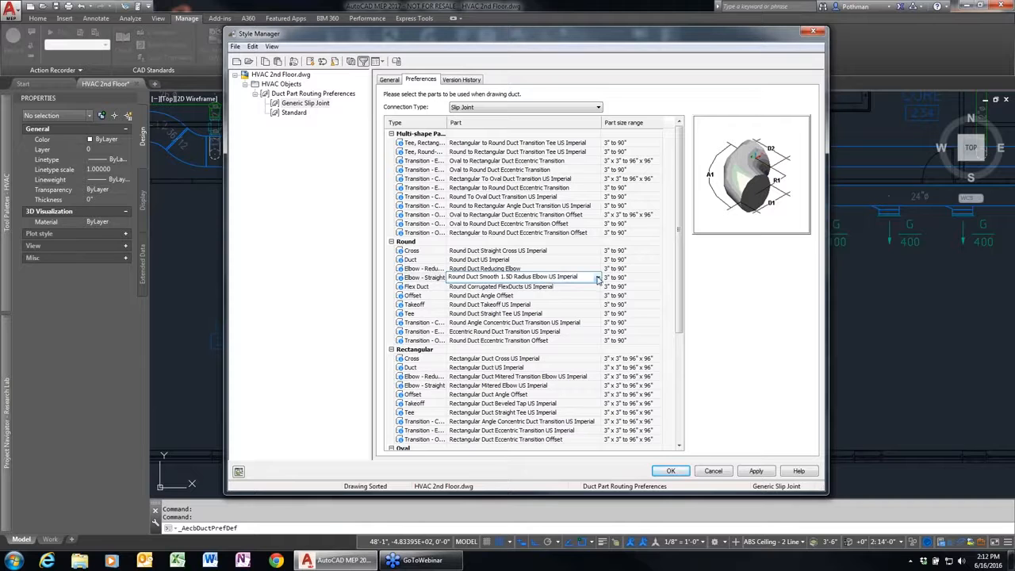
left_click(598, 278)
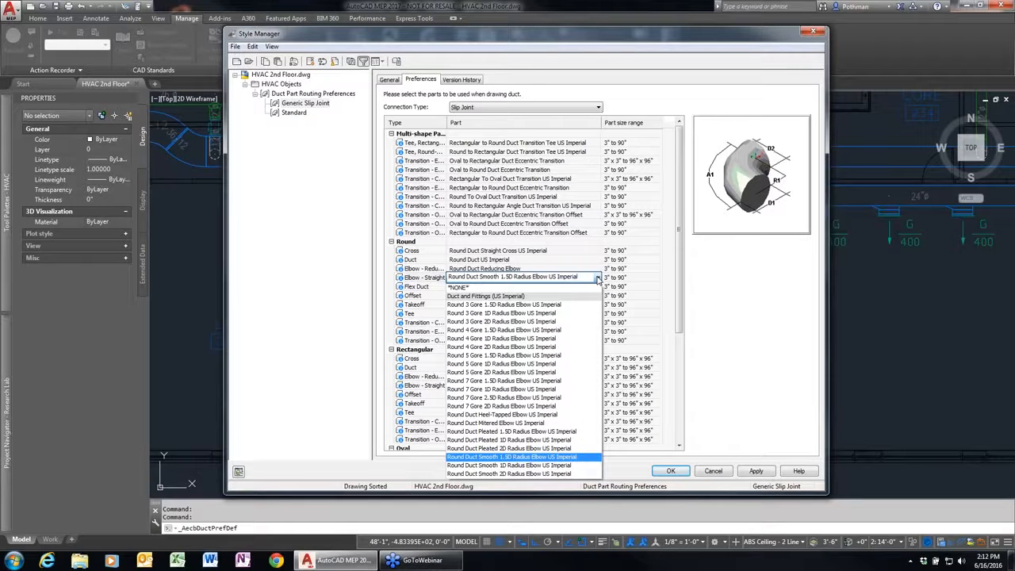
left_click(598, 280)
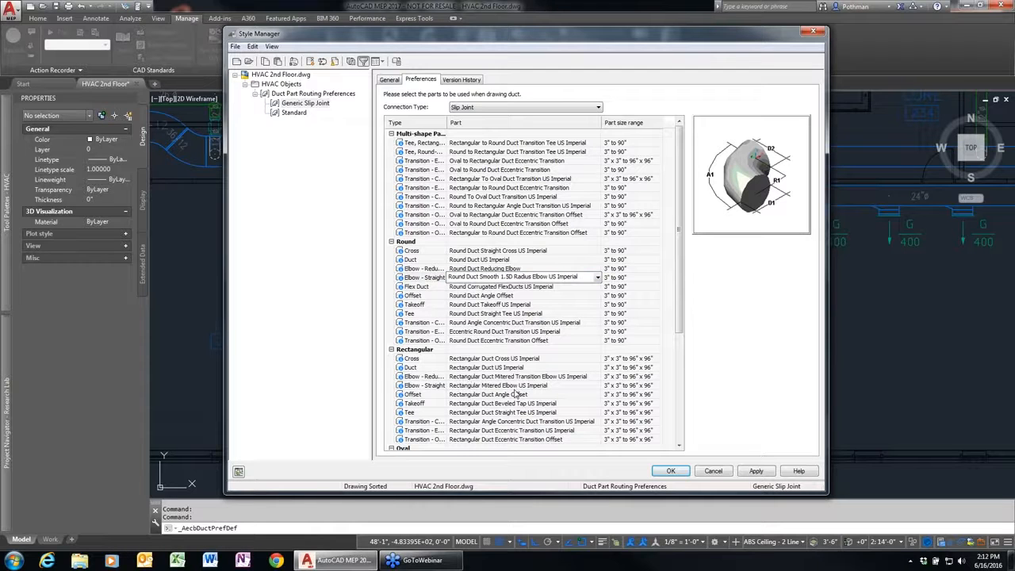
left_click(542, 386)
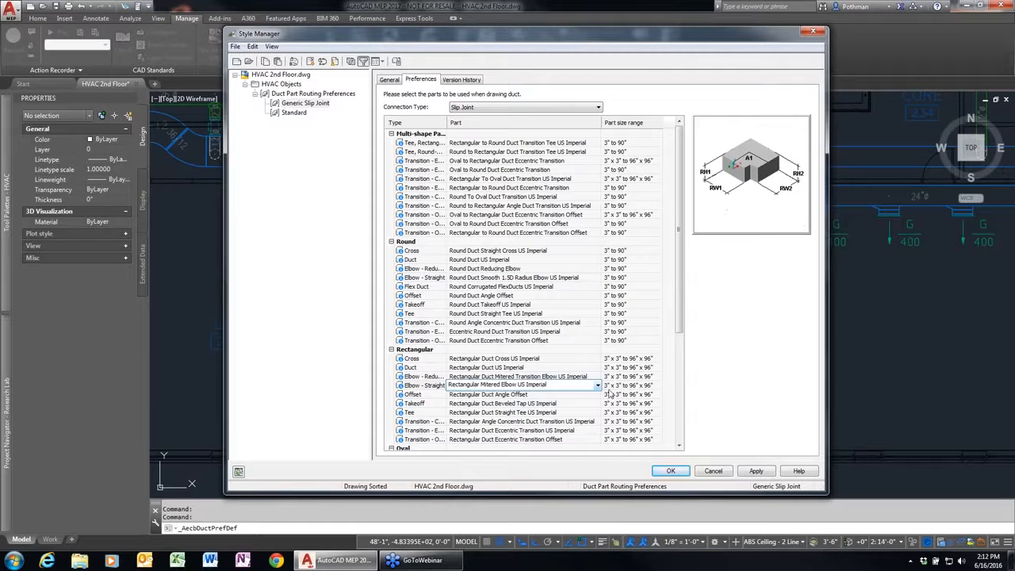
left_click(598, 386)
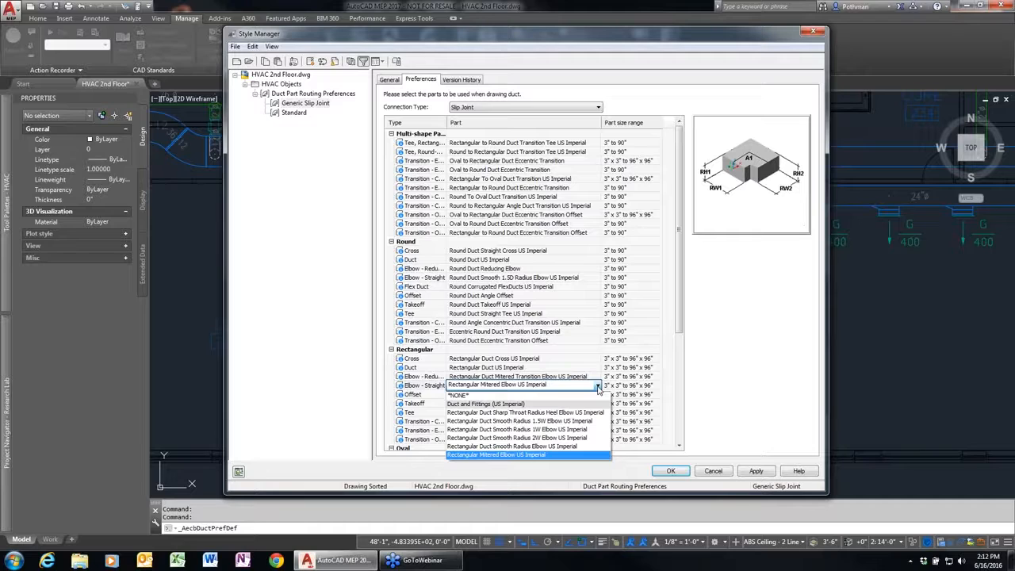
left_click(597, 387)
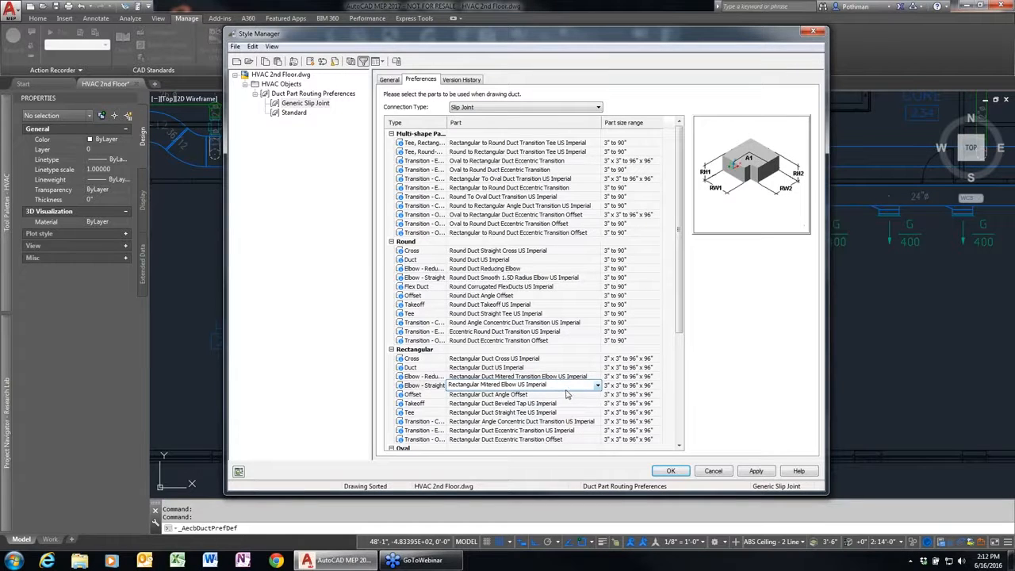
left_click(721, 472)
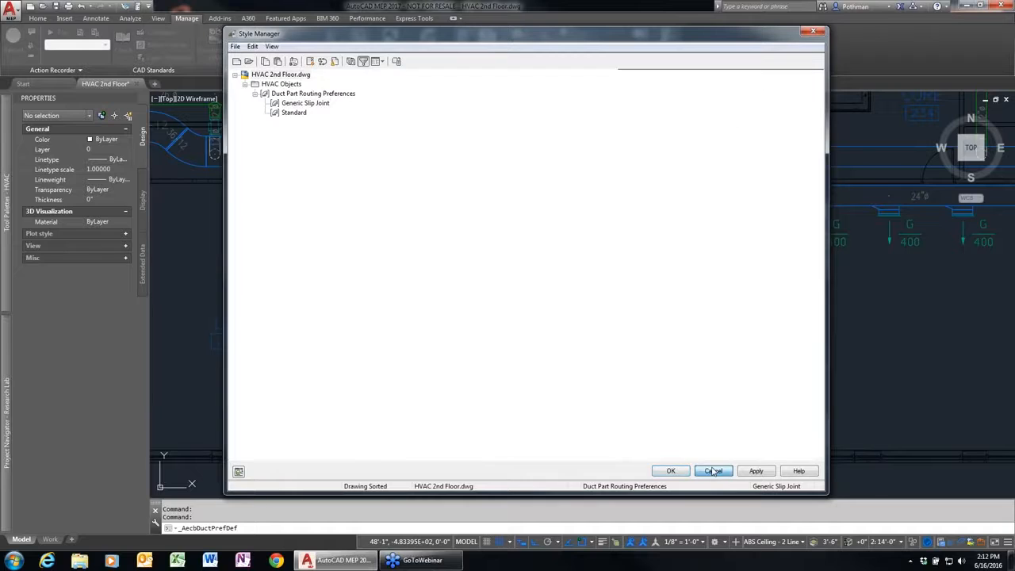
- Change the lower horizontal round duct's diameter to 20" and accept the 24 to 20 in. 15 Deg concentric transition
left_click(522, 384)
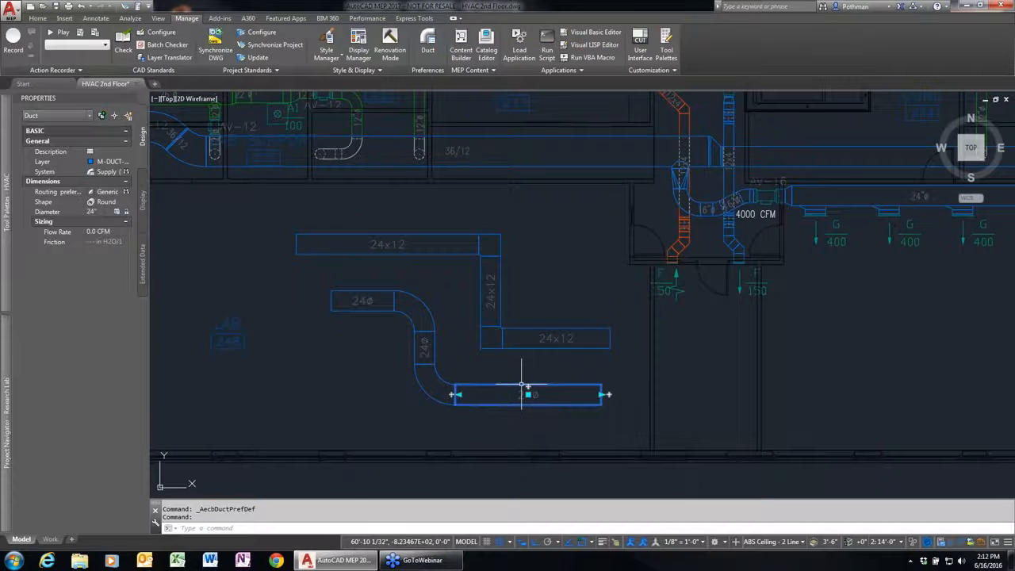
scroll(523, 387, "down", 2)
scroll(486, 383, "up", 2)
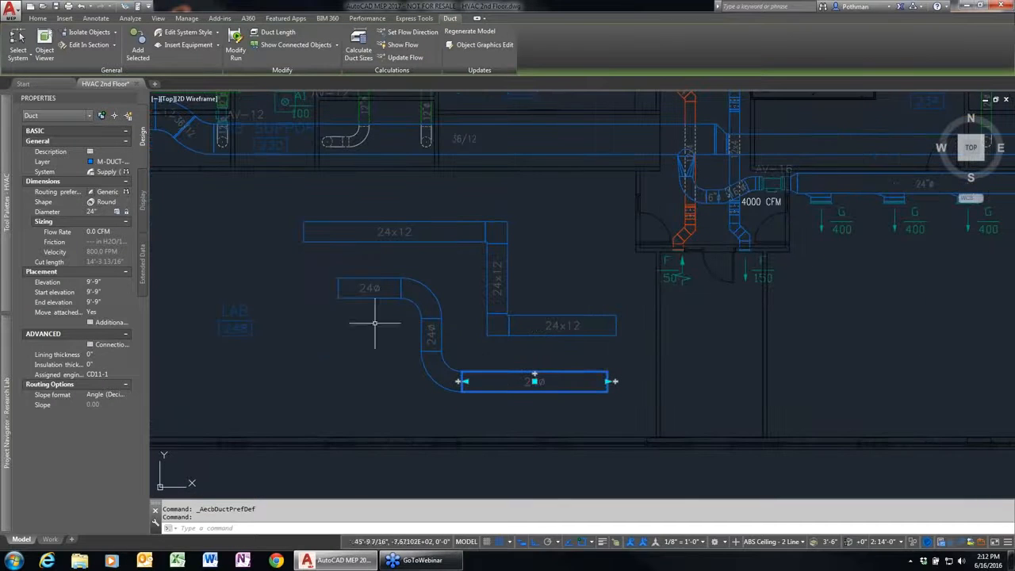
left_click(106, 213)
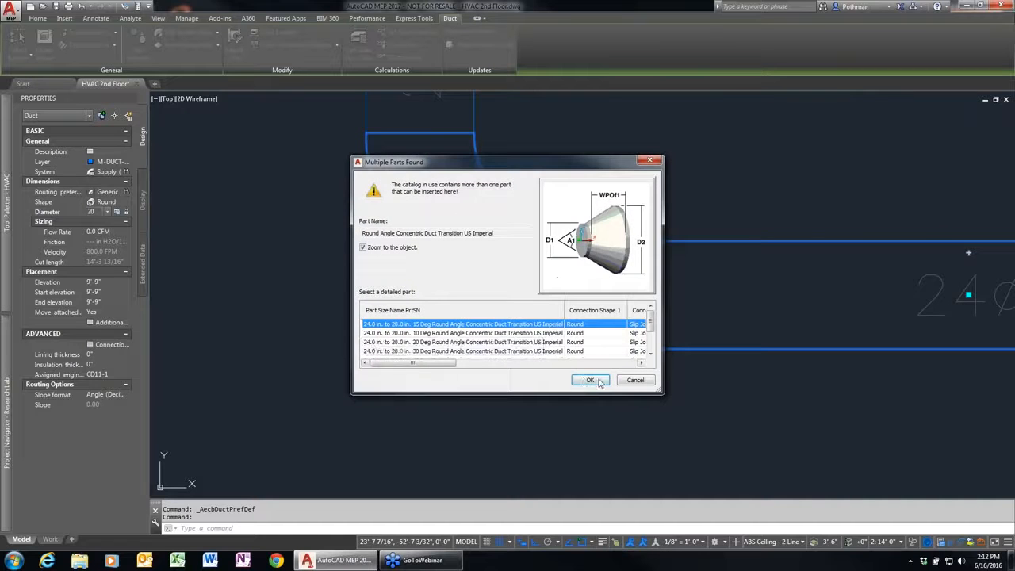
left_click(591, 380)
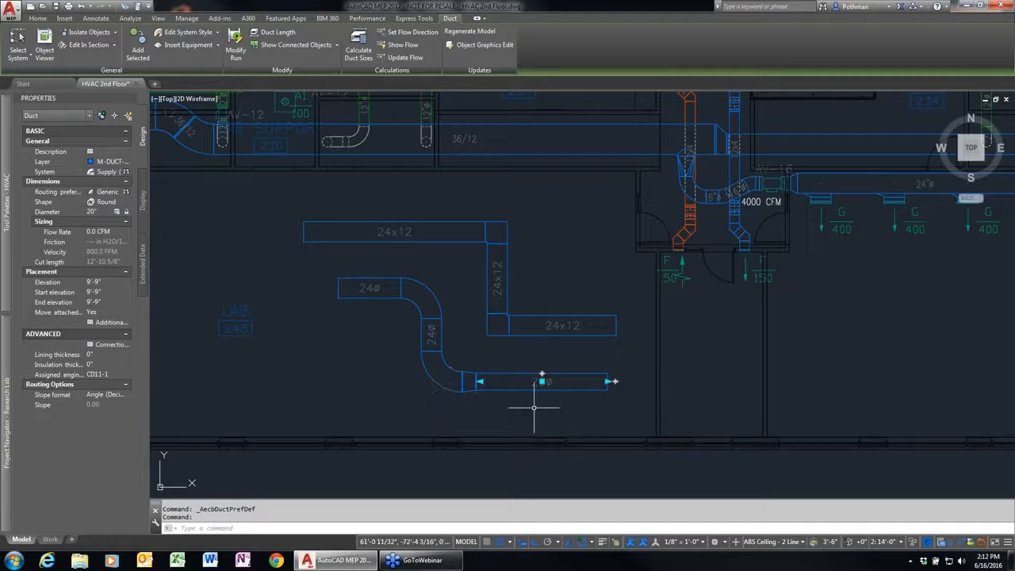
- Move the lower 20" round duct south beyond the exterior wall, and move it back north to near its original position
key("Escape")
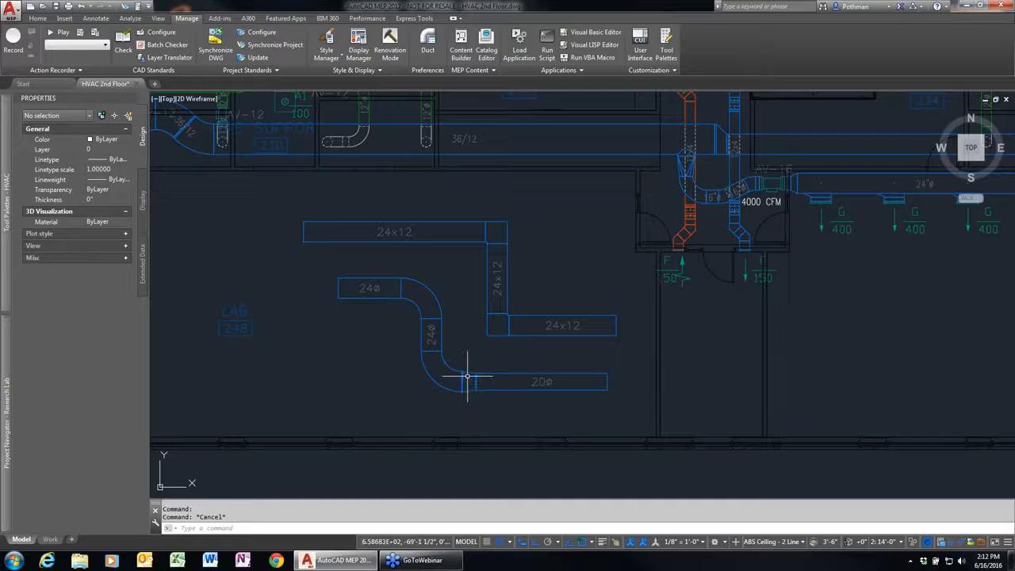
left_click(629, 403)
left_click(334, 216)
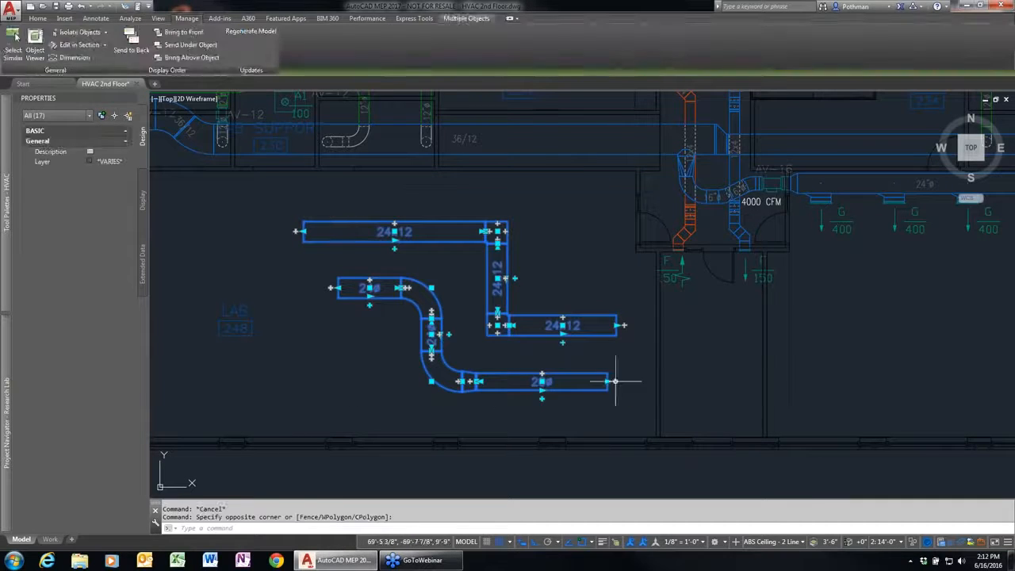
key("Escape")
left_click(558, 372)
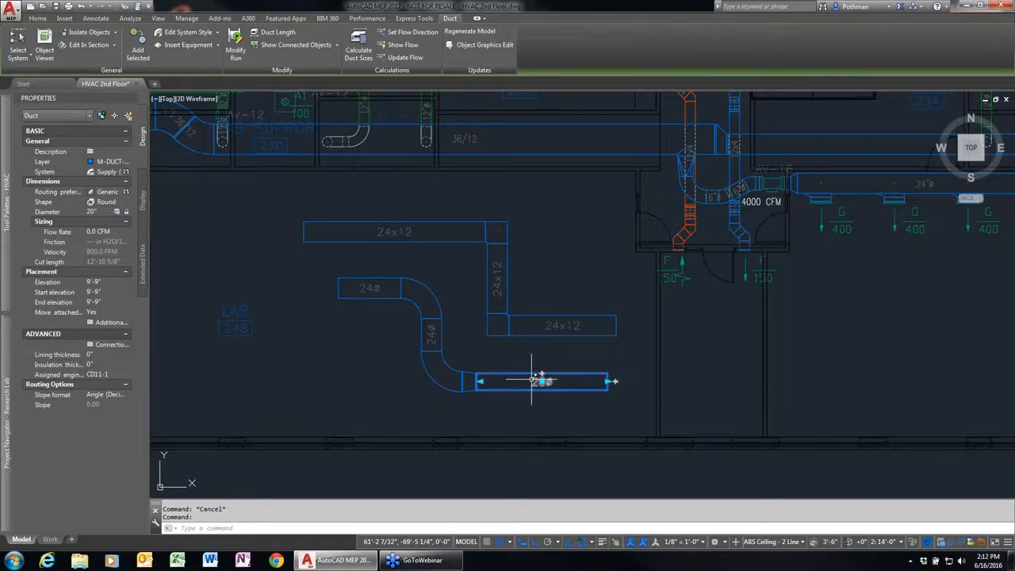
left_click(541, 381)
left_click(542, 474)
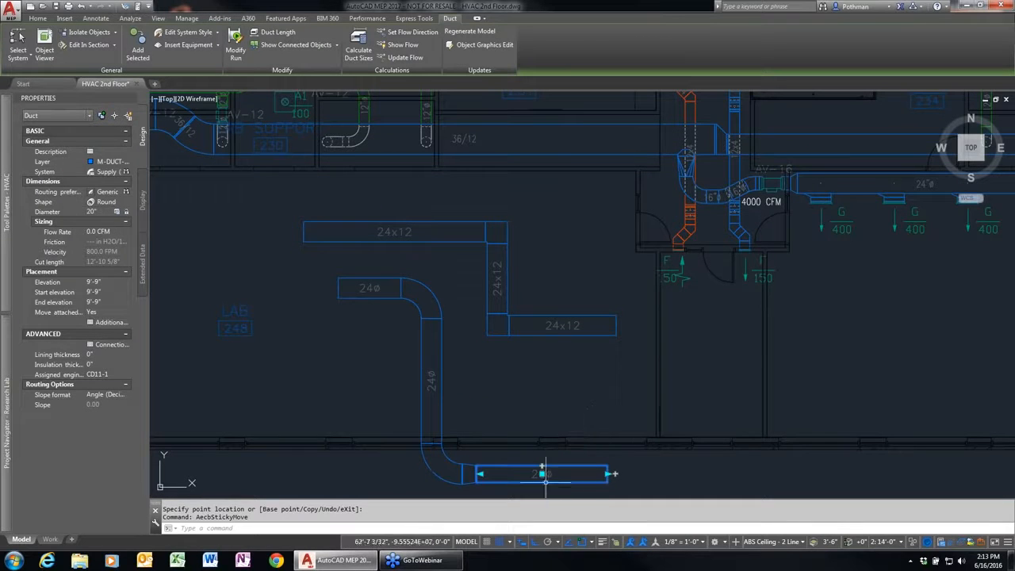
left_click(541, 474)
left_click(543, 386)
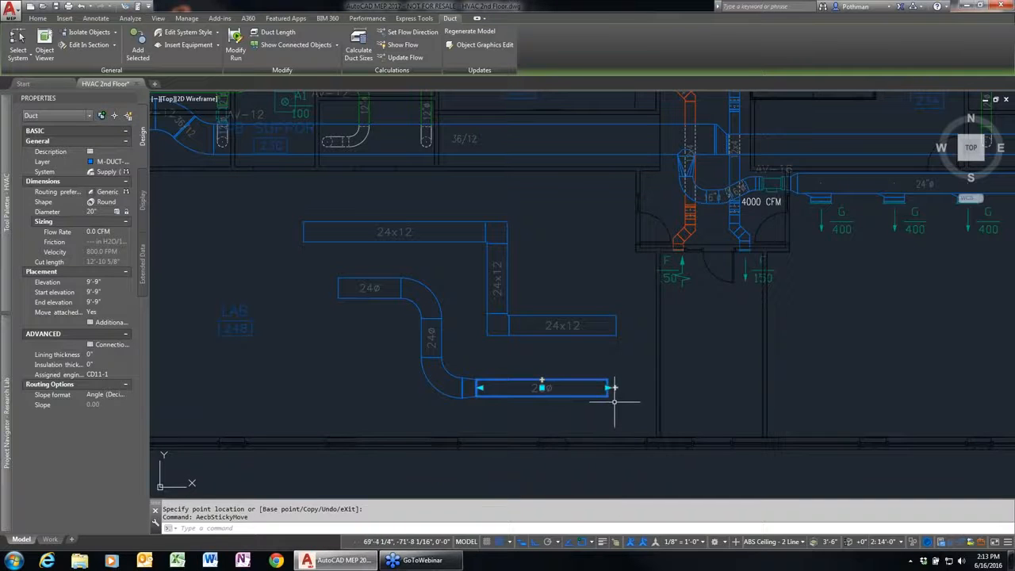
key("Escape")
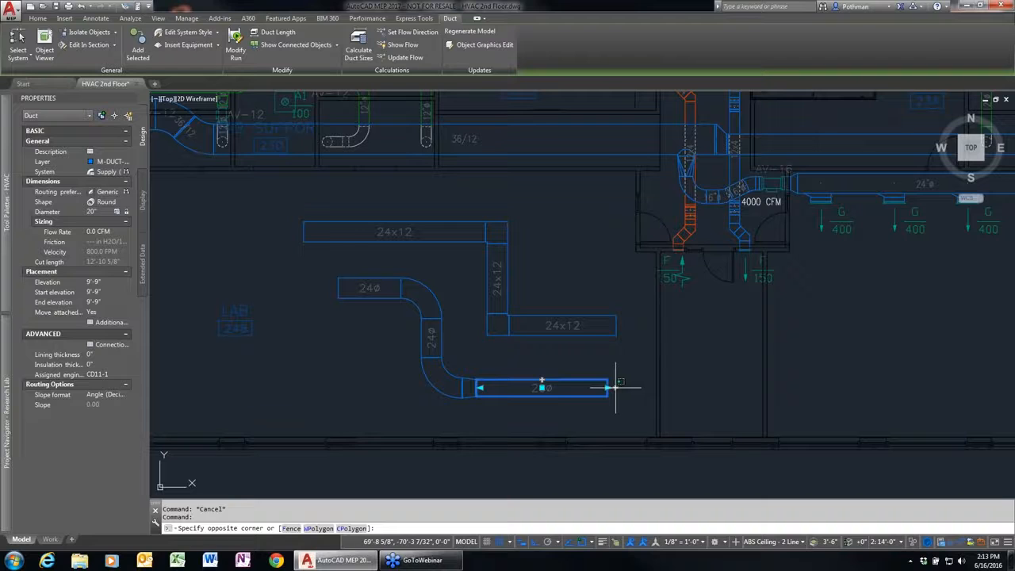
- Continue the 20" round duct run from its open east end, going east, north, and east again
left_click(612, 387)
left_click(610, 387)
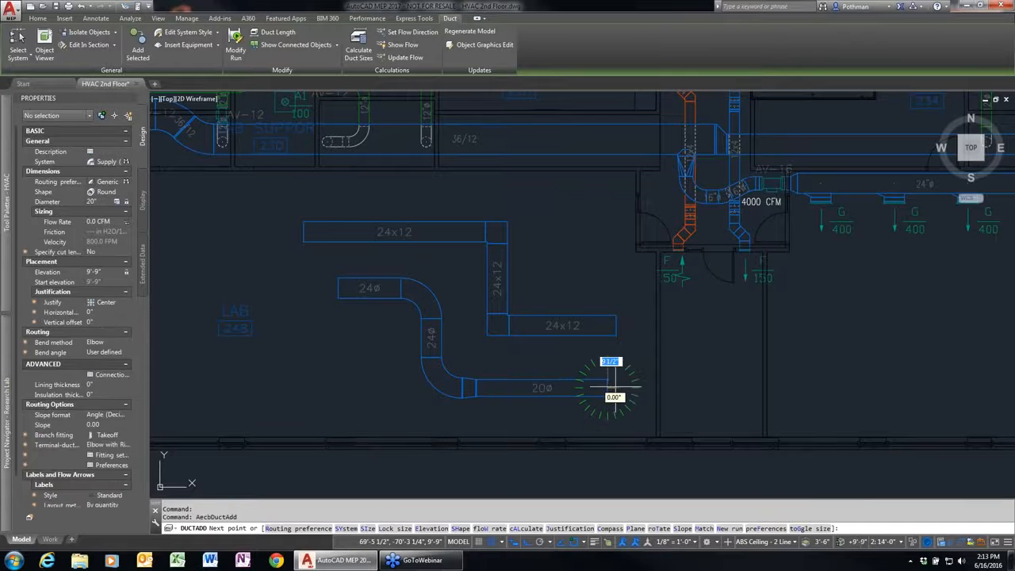
left_click(719, 388)
left_click(718, 322)
left_click(851, 330)
key("Escape")
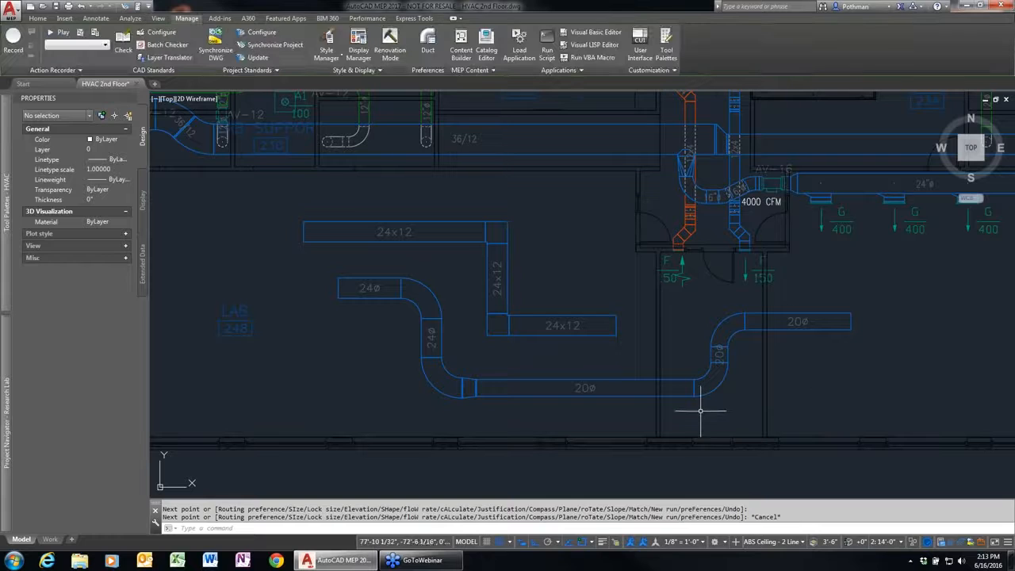
- Erase both duct runs in Lab 248, the round one with its extension and the rectangular 24x12 one
type("e")
key("Return")
left_click(749, 404)
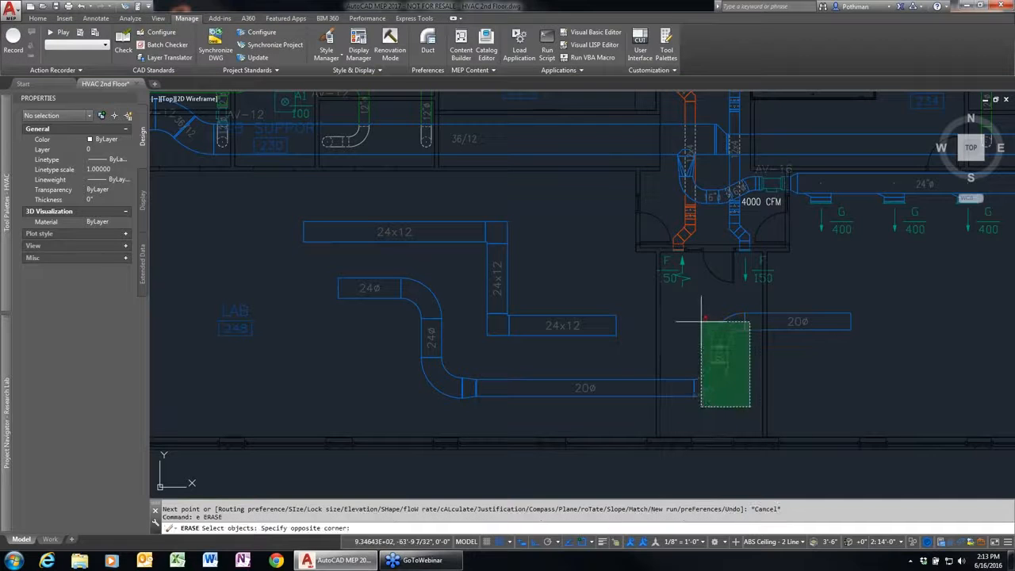
left_click(669, 340)
left_click(596, 411)
left_click(354, 251)
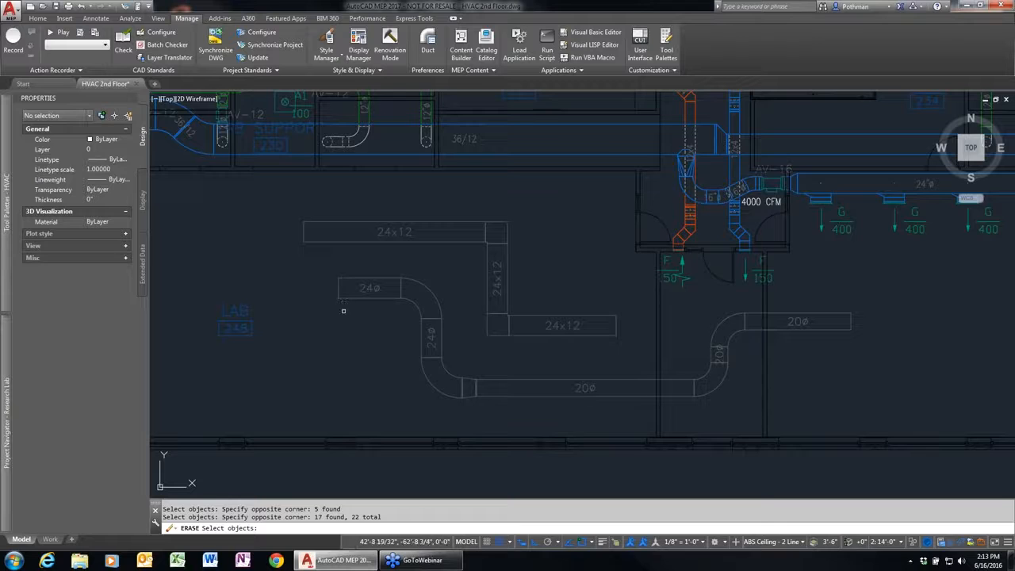
key("Return")
- Add a run matching the existing 12" round exhaust duct, going east through Lab 248 and north across the 36/12 duct into Men 231
middle_click_drag(528, 204, 512, 296)
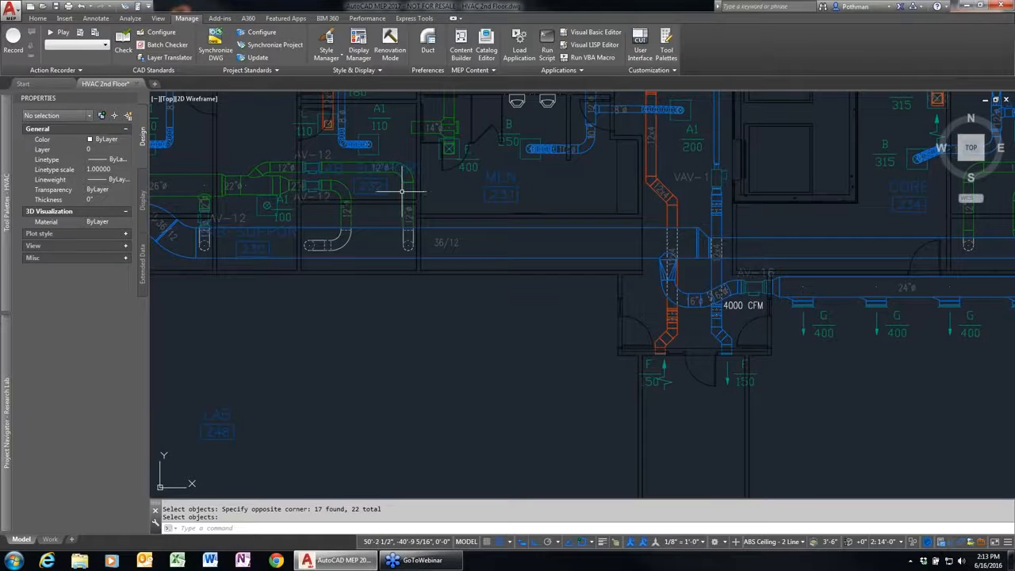
left_click(406, 194)
right_click(449, 319)
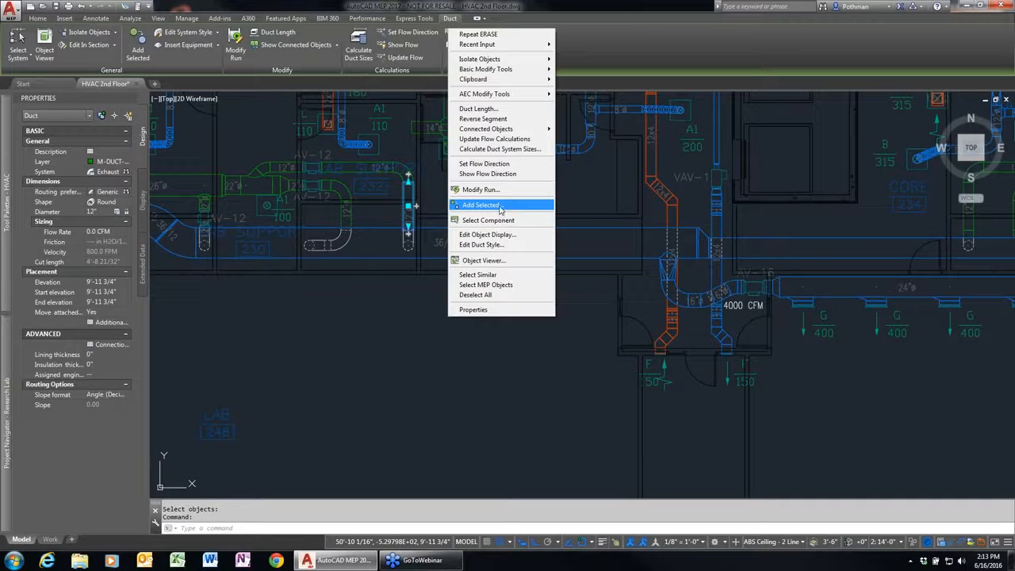
left_click(498, 205)
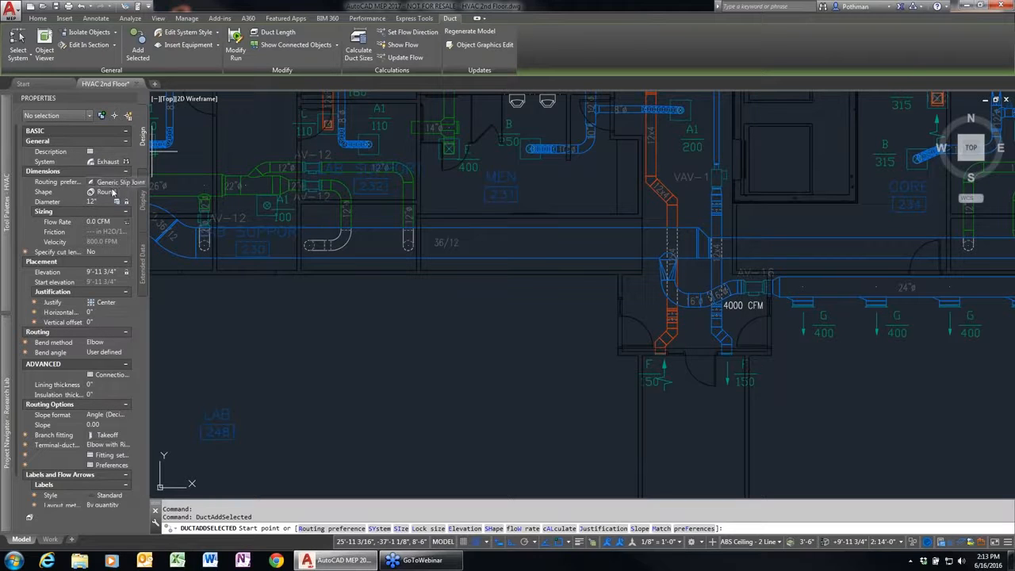
left_click(380, 357)
left_click(553, 357)
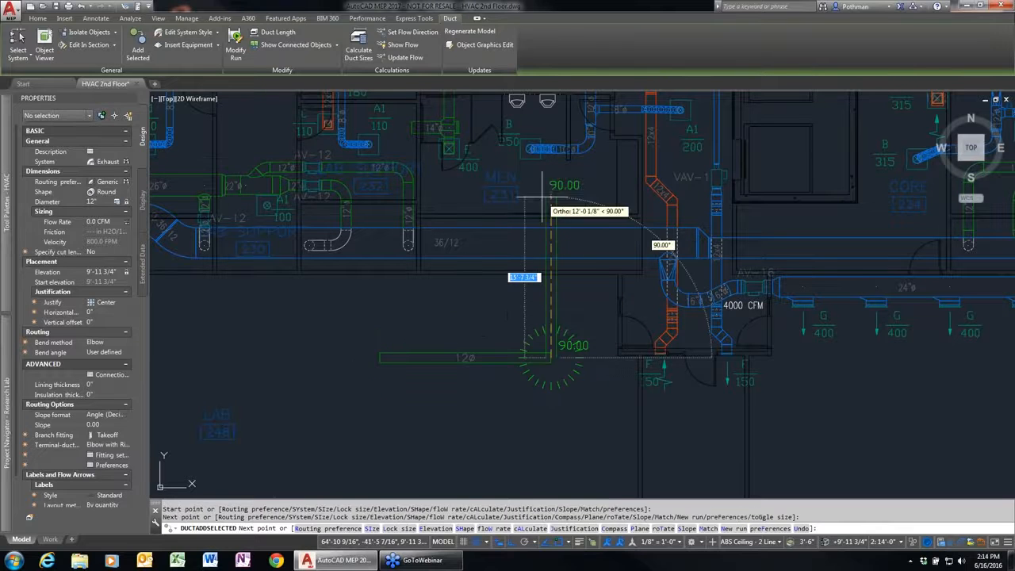
left_click(553, 186)
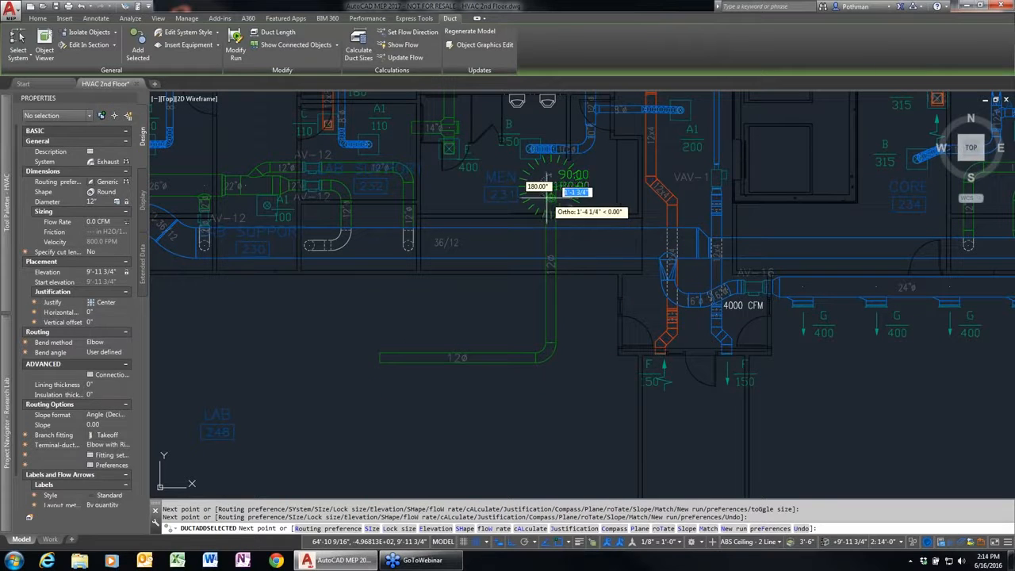
key("Return")
- Shorten the new vertical exhaust duct to end within the 36/12 duct crossing, and stretch it back north into Men 231
scroll(562, 255, "up", 6)
scroll(555, 281, "up", 3)
scroll(584, 374, "down", 2)
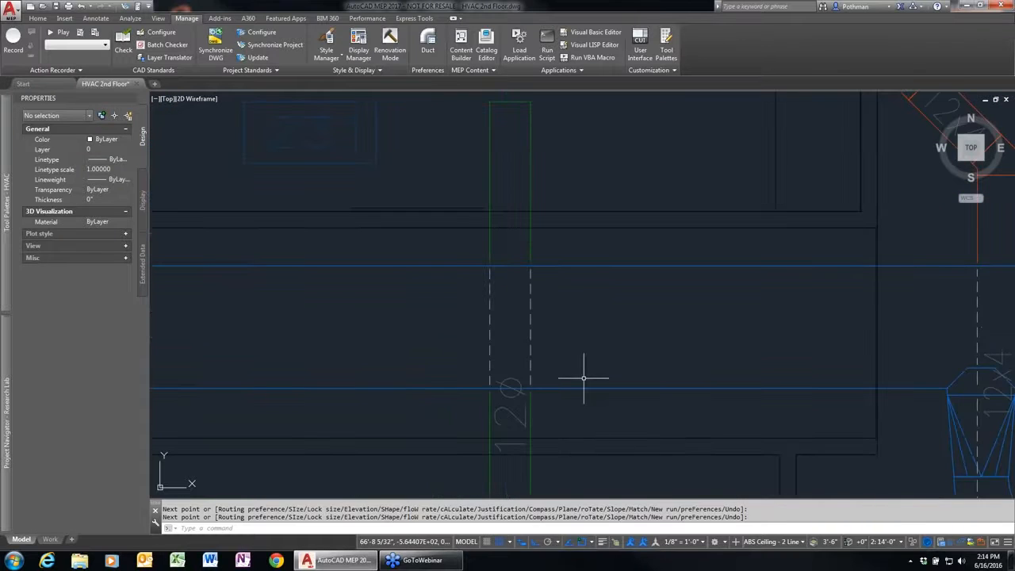
left_click(550, 310)
left_click(483, 304)
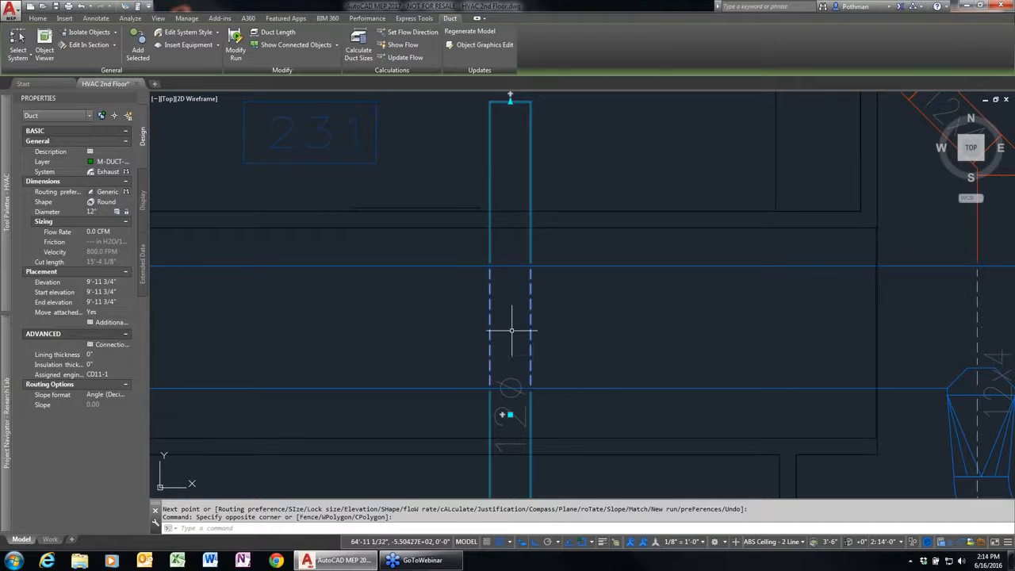
scroll(514, 363, "down", 2)
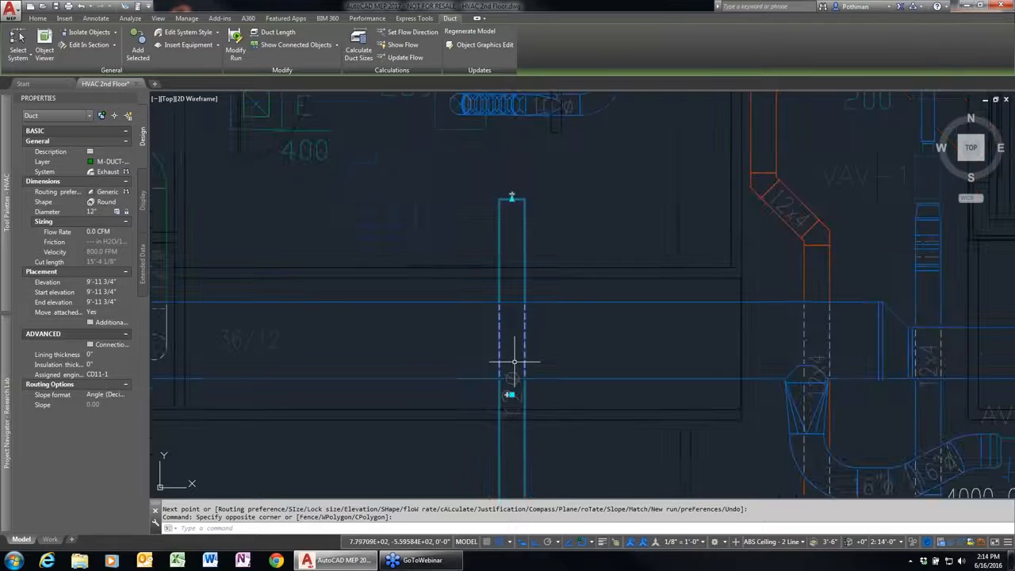
left_click(512, 197)
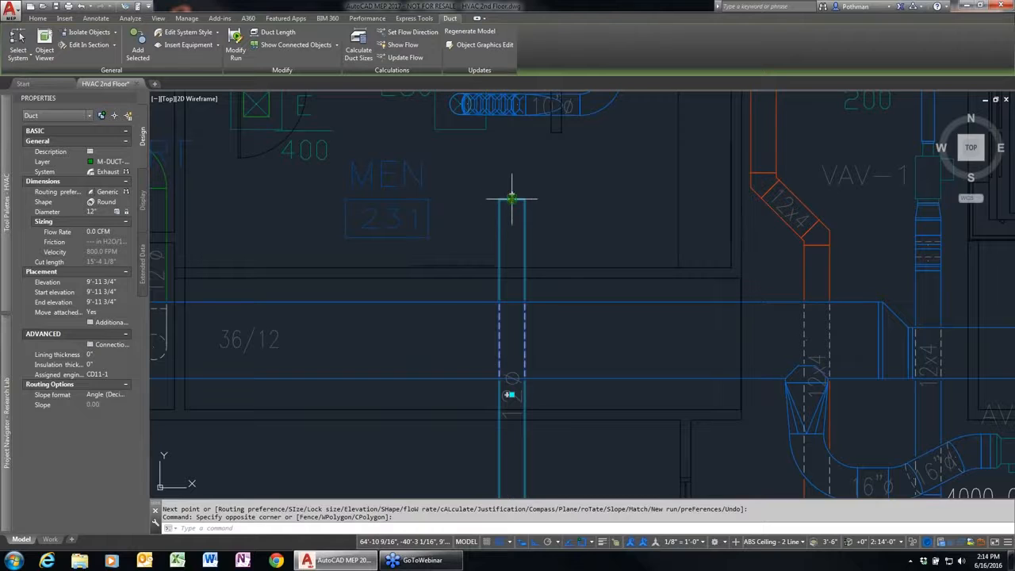
left_click(512, 333)
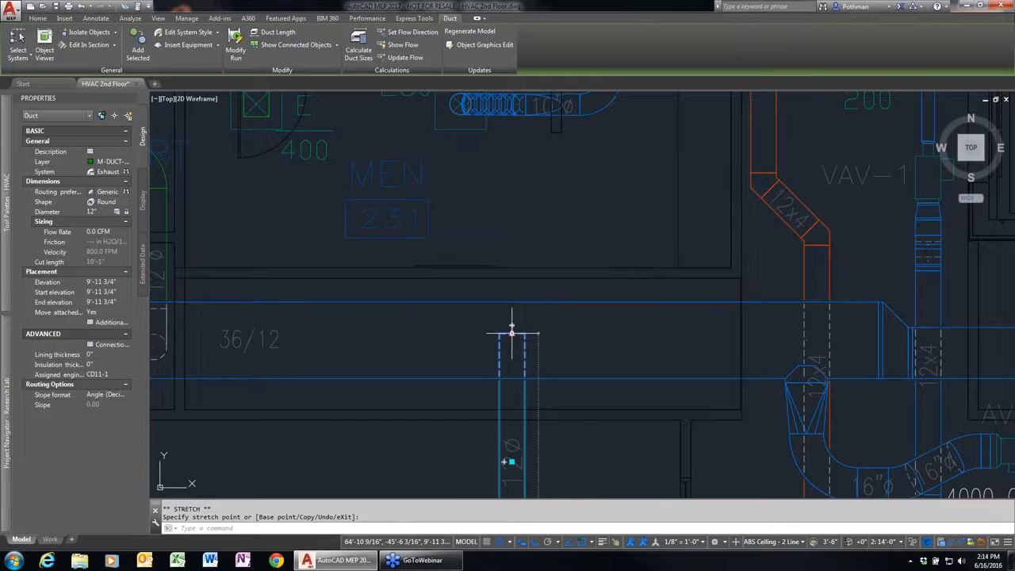
left_click(512, 226)
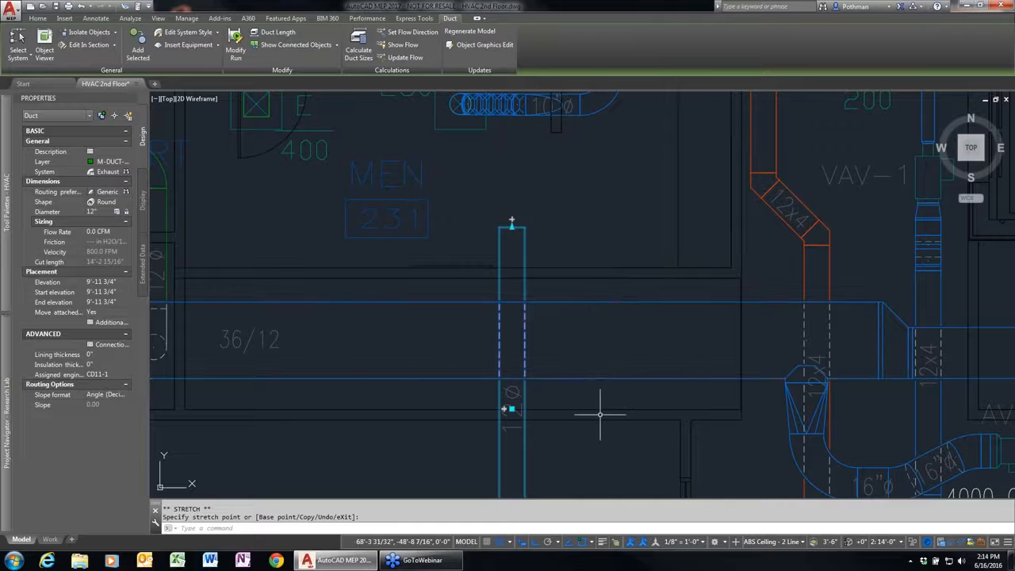
- Shift the vertical 12" exhaust duct east with its connected run, and move it back west to near its original position
scroll(600, 415, "down", 2)
middle_click_drag(598, 421, 585, 266)
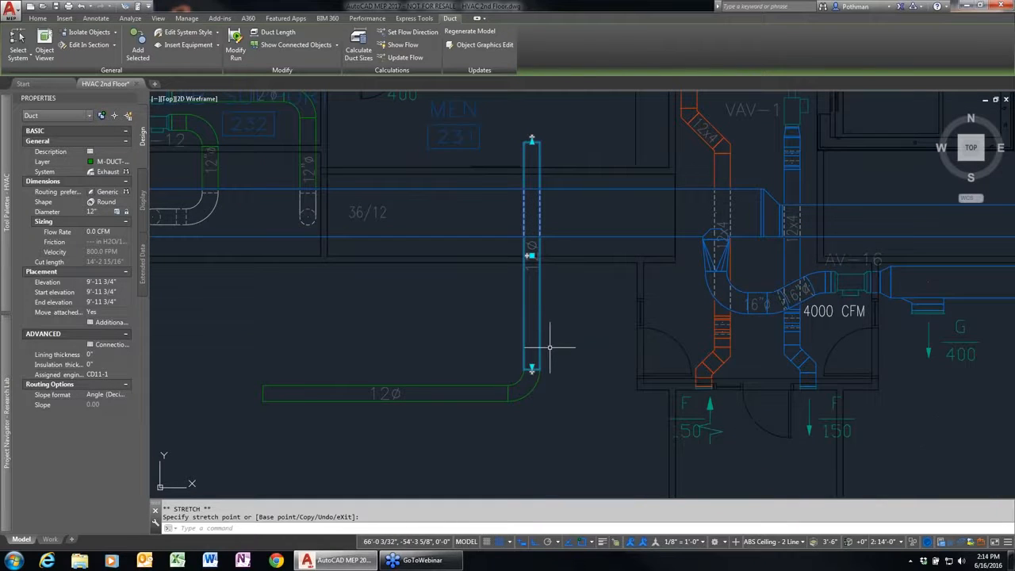
left_click(532, 255)
left_click(589, 253)
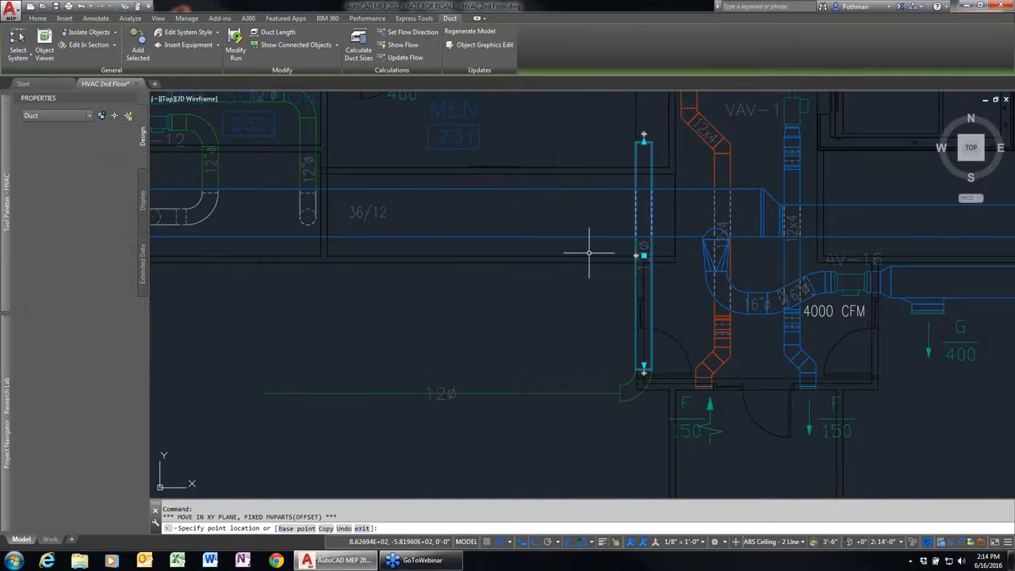
left_click(644, 254)
left_click(534, 255)
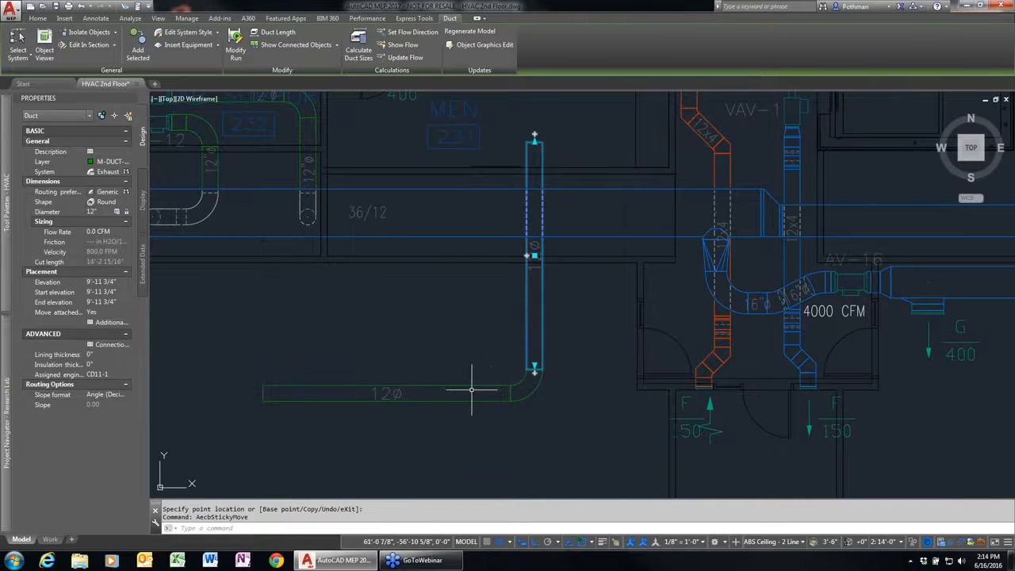
- Erase the new 12" exhaust run, including both duct segments and the elbow
key("Escape")
left_click(578, 428)
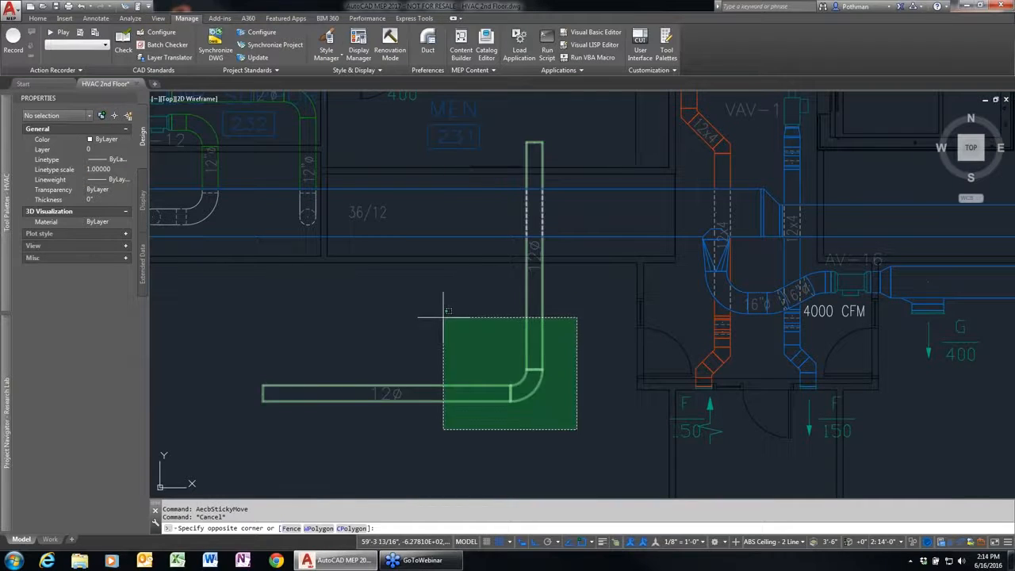
left_click(444, 311)
key("Delete")
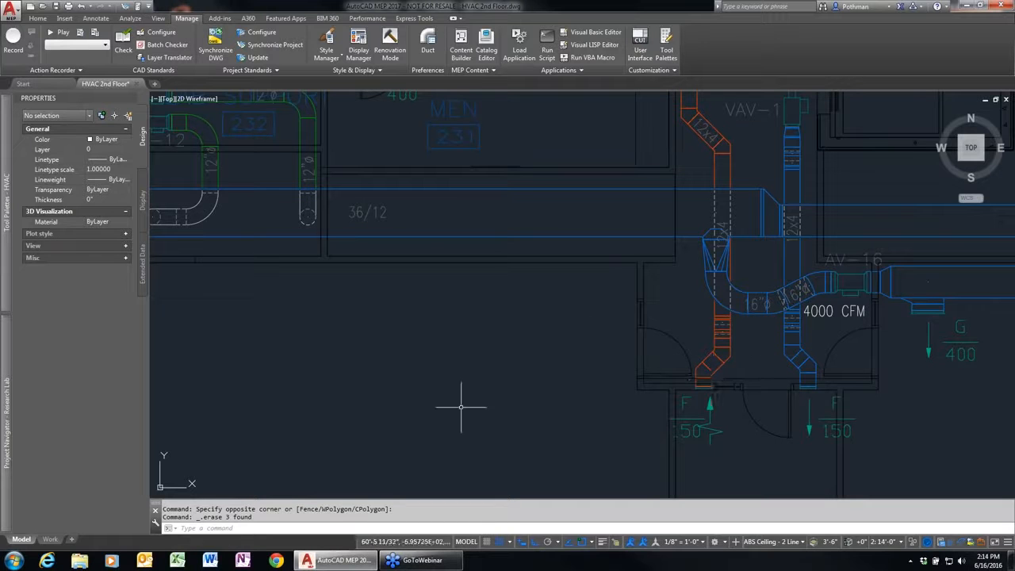
- Start adding a multi-view equipment part and preview the 1600-2000 kW Diesel Emergency Power Generator US Imperial among the electrical parts
middle_click_drag(463, 408, 566, 373)
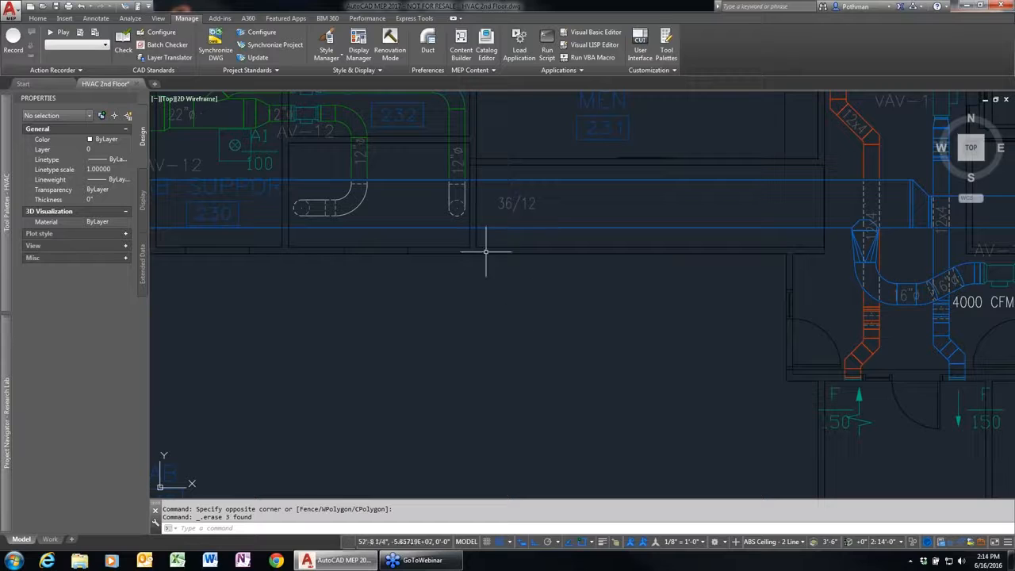
left_click(39, 19)
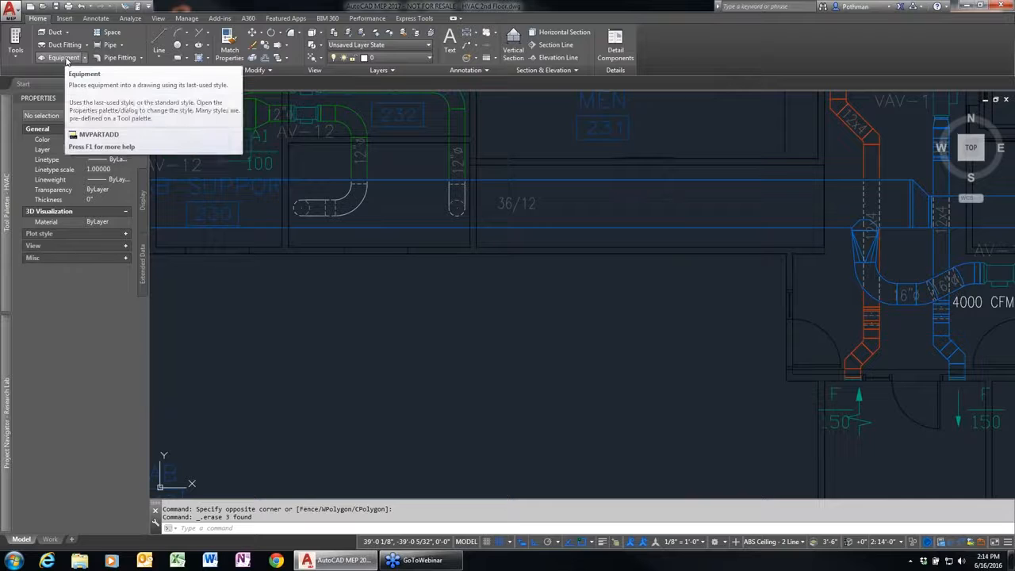
mouse_move(5, 169)
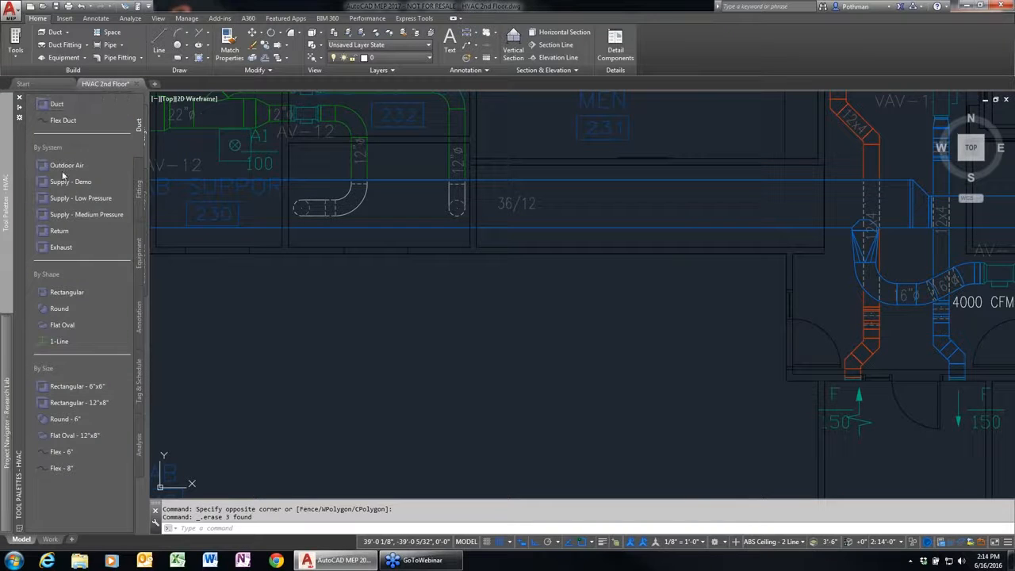
left_click(139, 262)
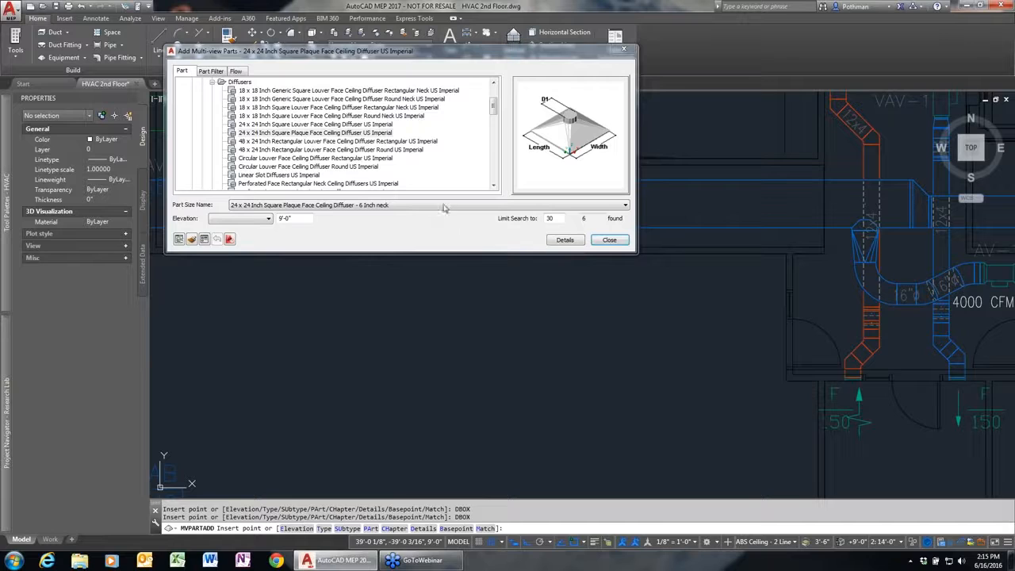
left_click_drag(493, 111, 493, 102)
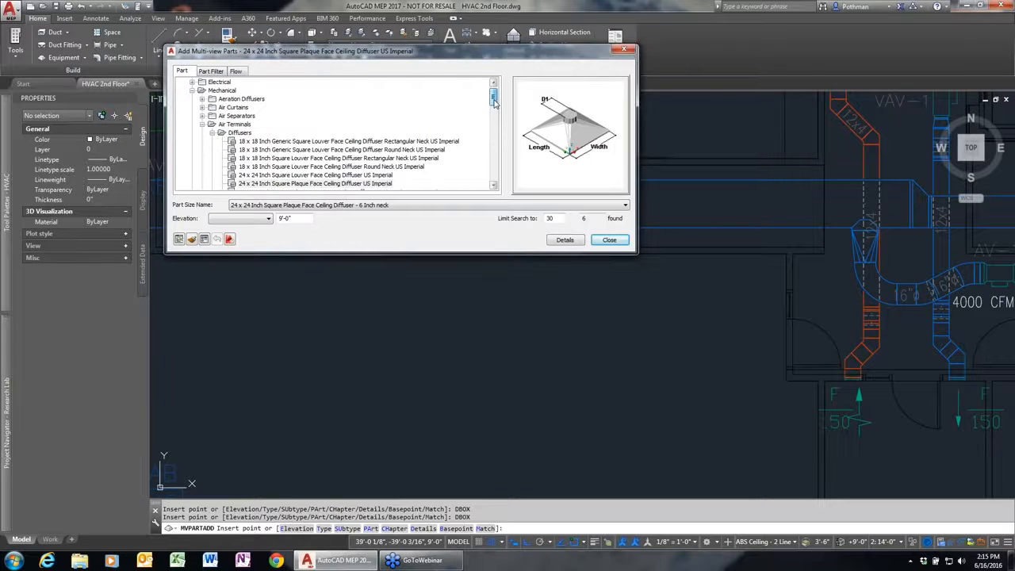
left_click(192, 82)
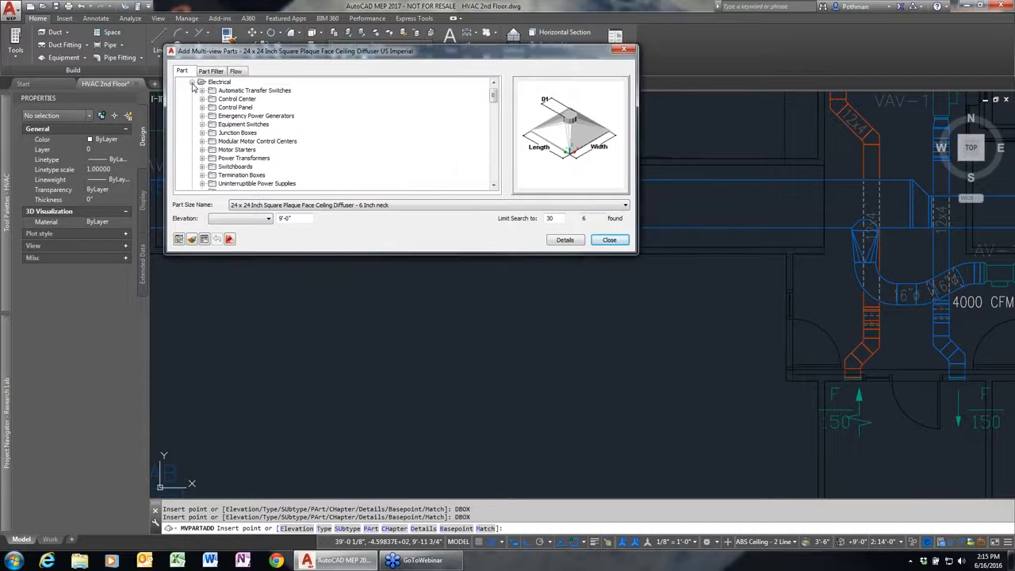
left_click(234, 117)
left_click(202, 116)
left_click(229, 124)
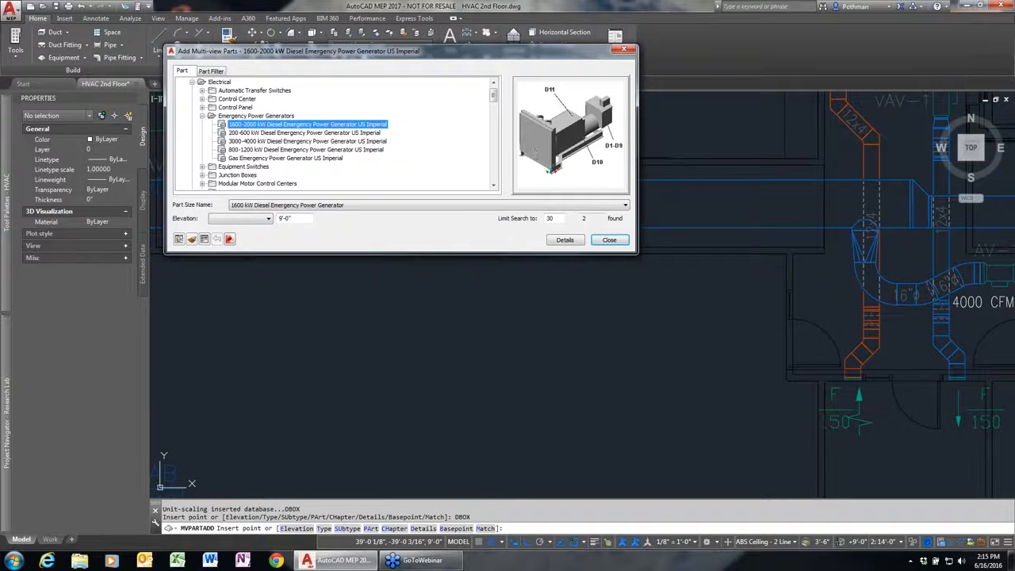
- Browse the Mechanical equipment categories in the multi-view part catalog, from Air Terminals through Vertical Fan Coil Units
left_click_drag(492, 95, 492, 115)
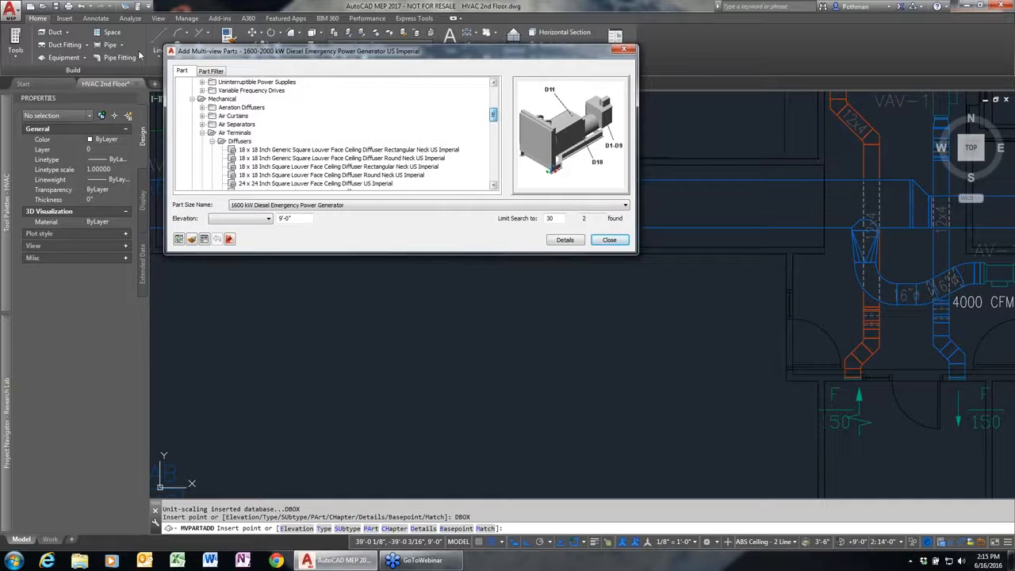
left_click(201, 132)
scroll(226, 131, "down", 1)
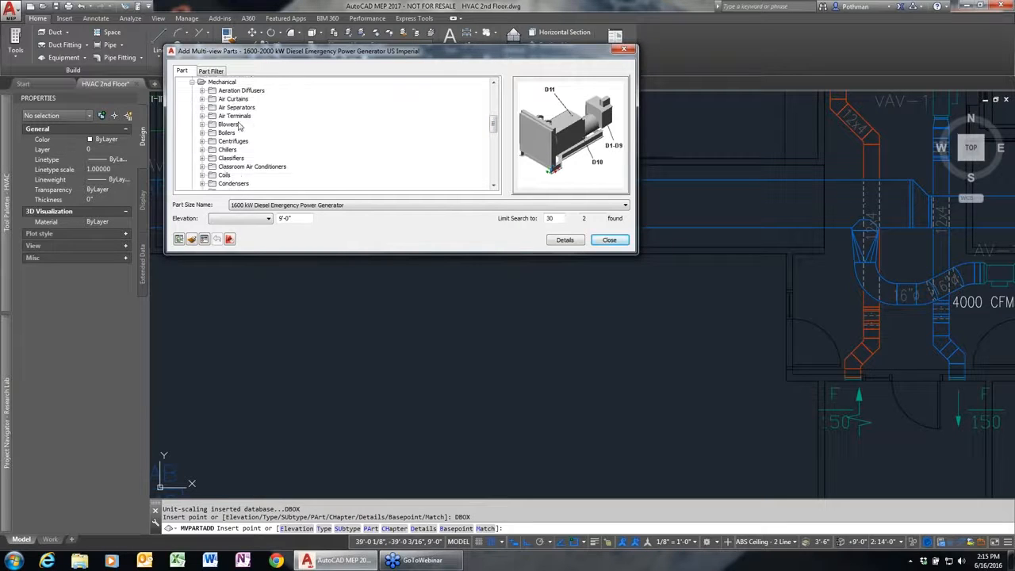
scroll(254, 174, "down", 2)
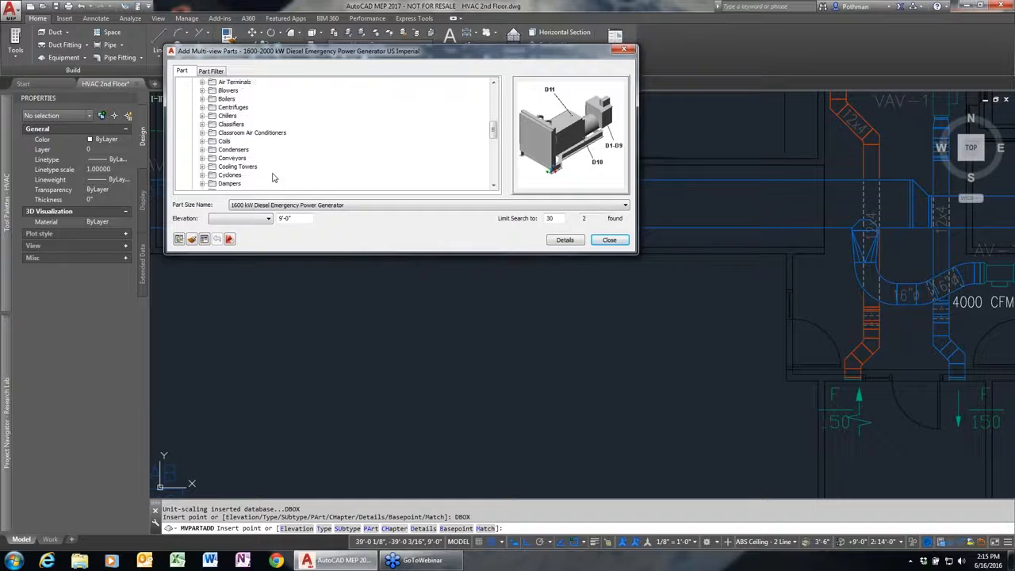
scroll(270, 174, "down", 1)
scroll(268, 174, "down", 1)
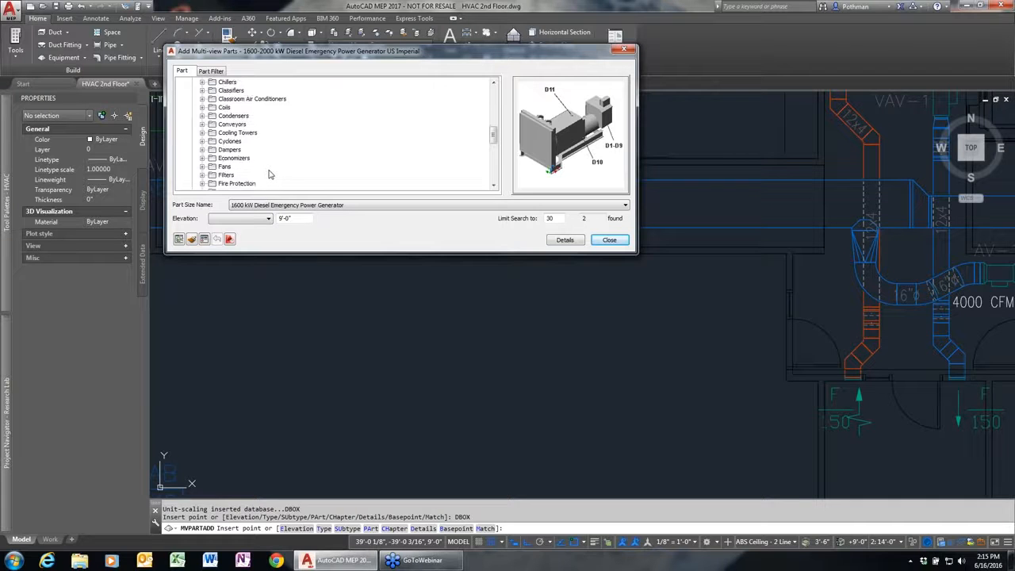
scroll(238, 164, "down", 3)
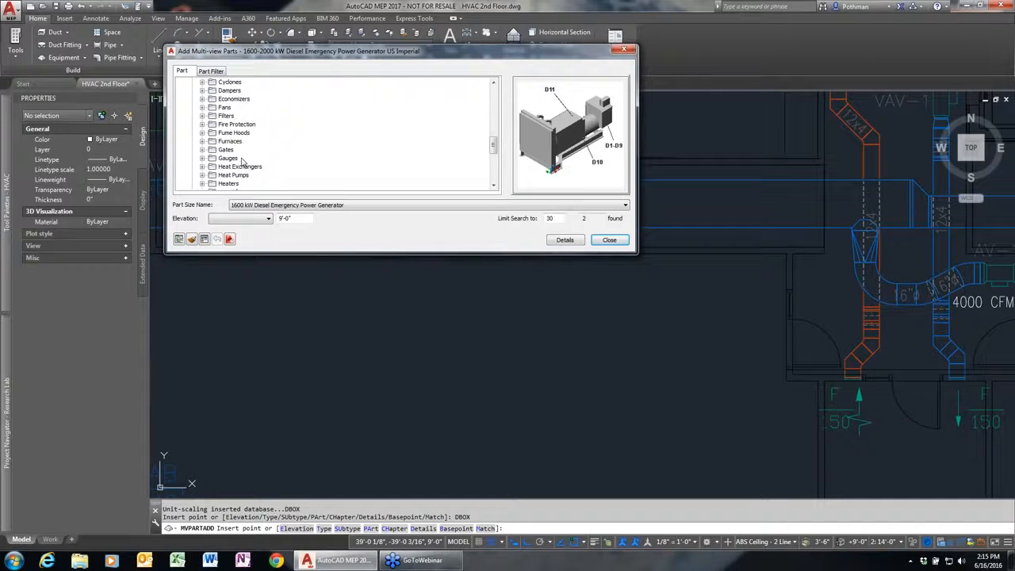
scroll(243, 165, "down", 4)
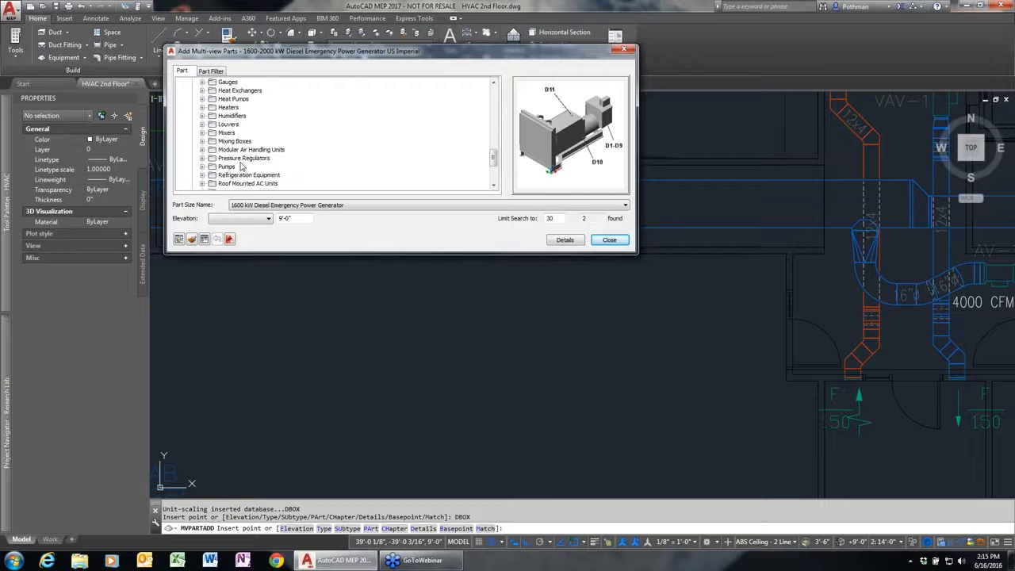
scroll(239, 164, "down", 1)
scroll(238, 165, "down", 1)
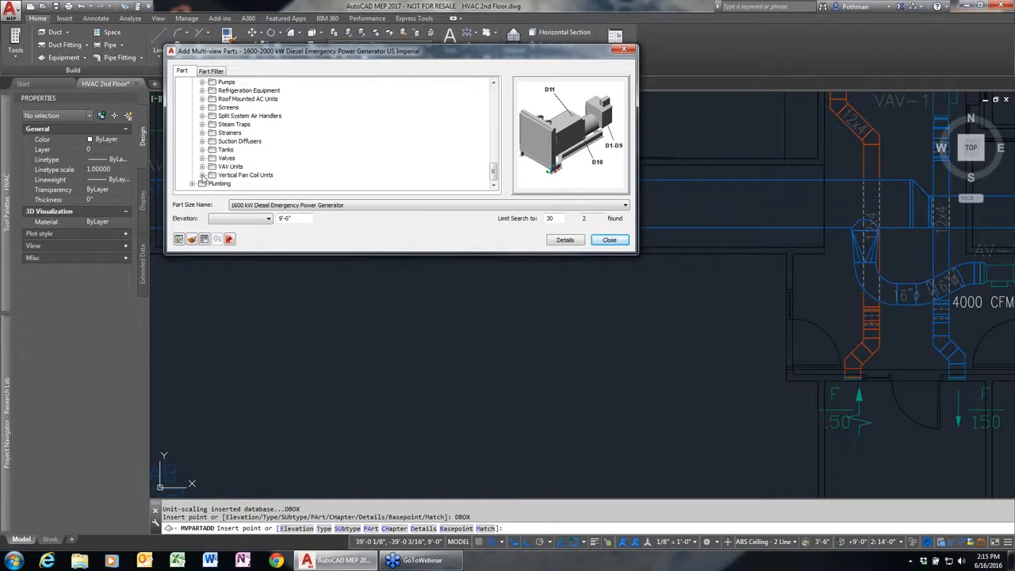
- Preview the Ball Valves US Imperial part with its available sizes, and list the Plumbing equipment categories
left_click(202, 159)
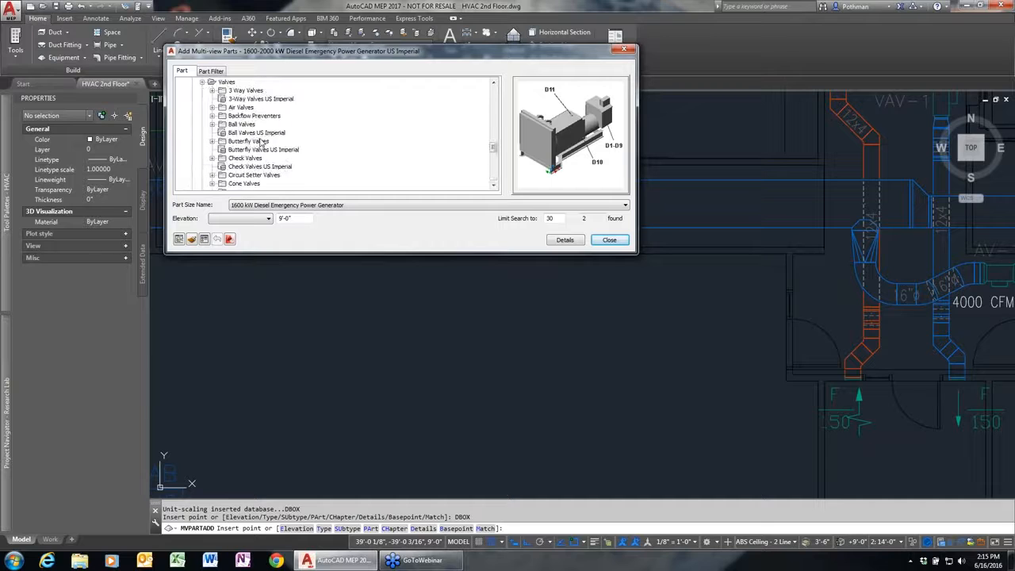
left_click(262, 132)
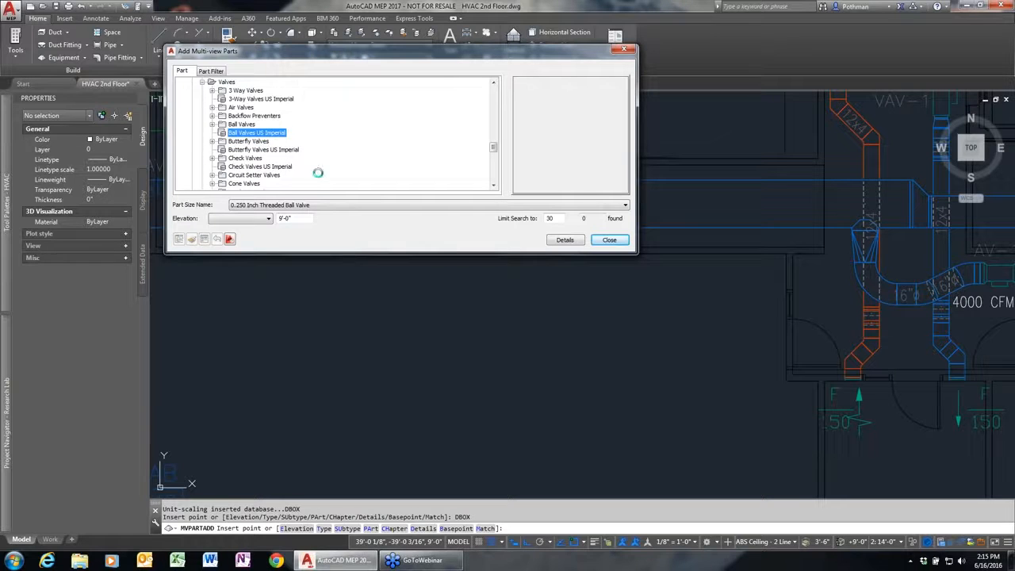
left_click(321, 206)
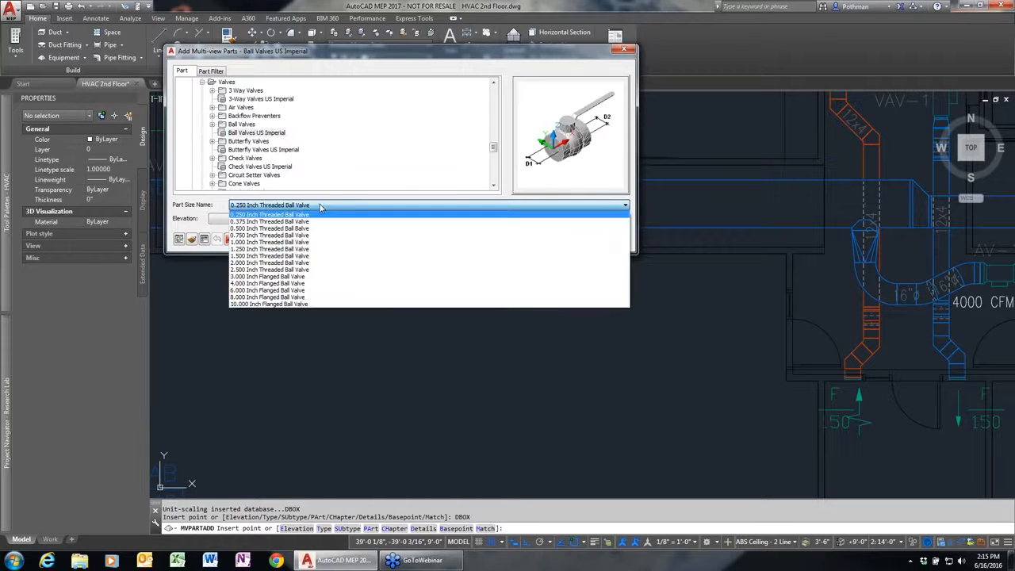
left_click(320, 206)
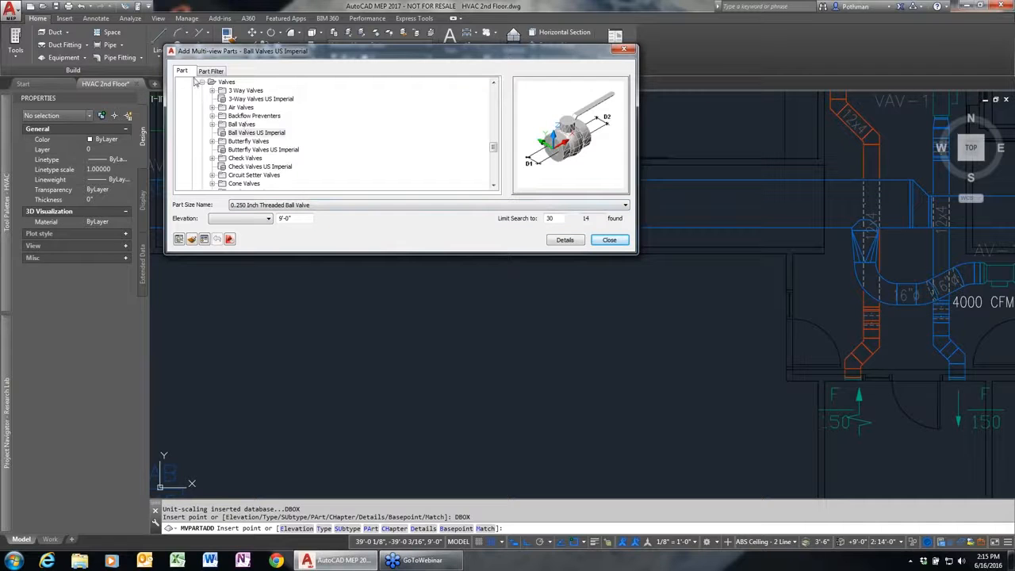
left_click_drag(493, 149, 491, 190)
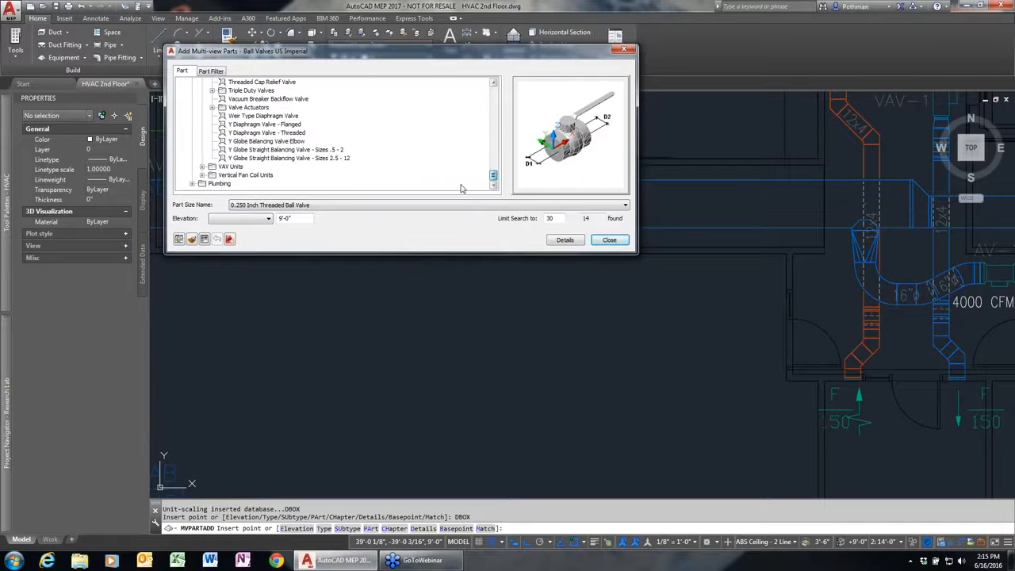
left_click(193, 184)
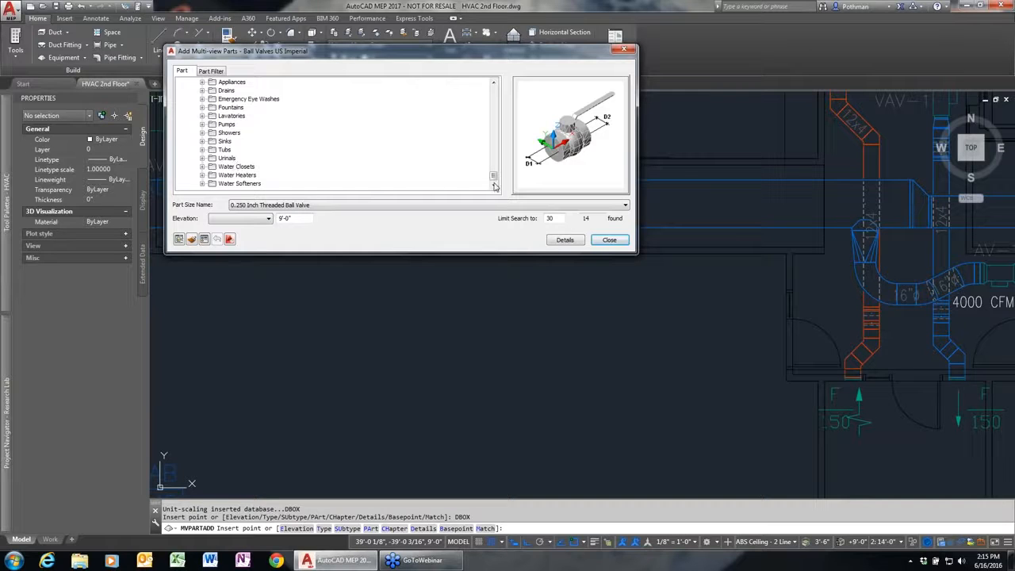
- Place a 24 x 24 Inch Square Louver Face Ceiling Diffuser with 6 inch neck at 9'-0" elevation in the open area south of the 36/12 duct
left_click_drag(493, 176, 512, 108)
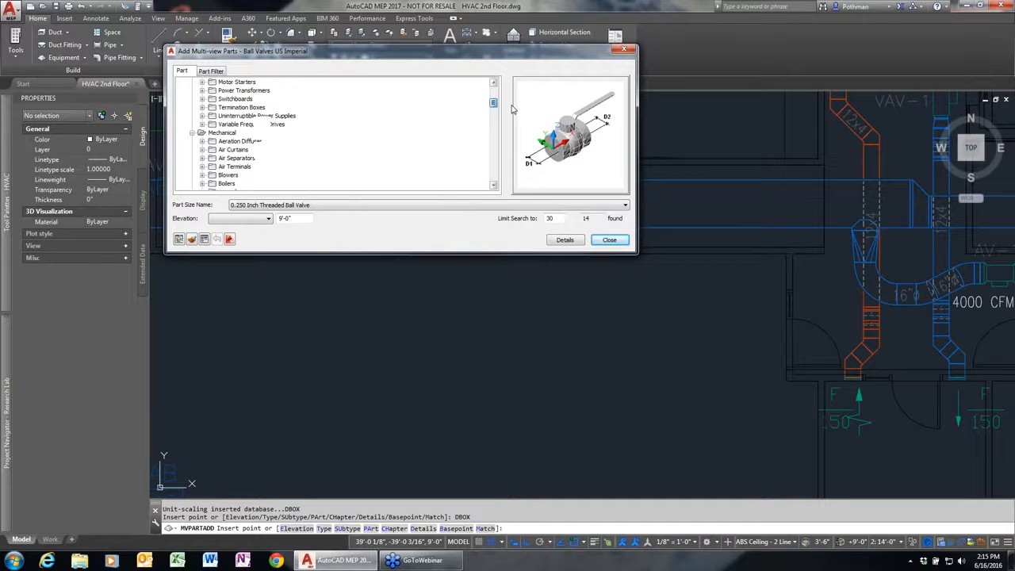
double_click(234, 168)
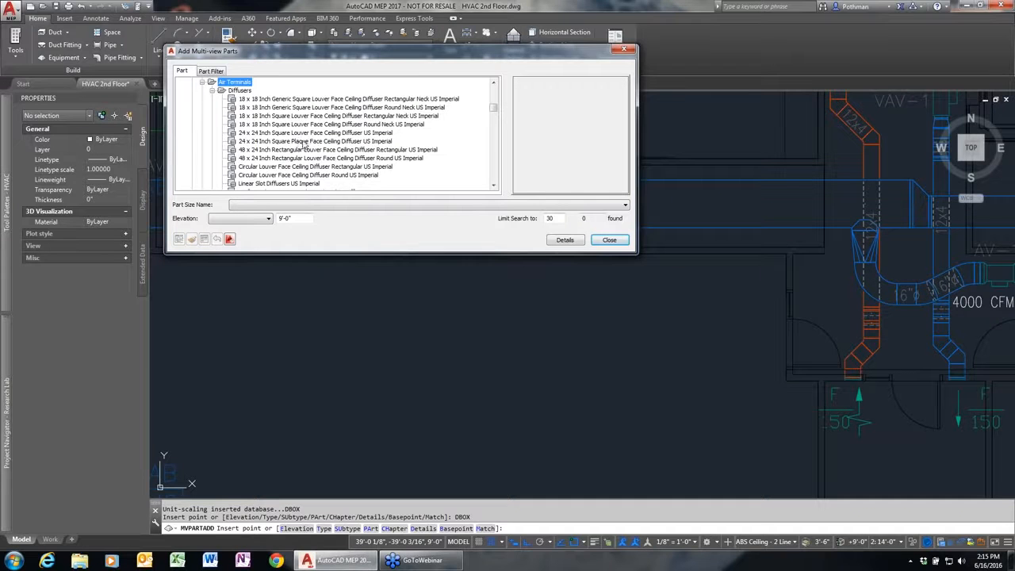
left_click(303, 142)
left_click(306, 133)
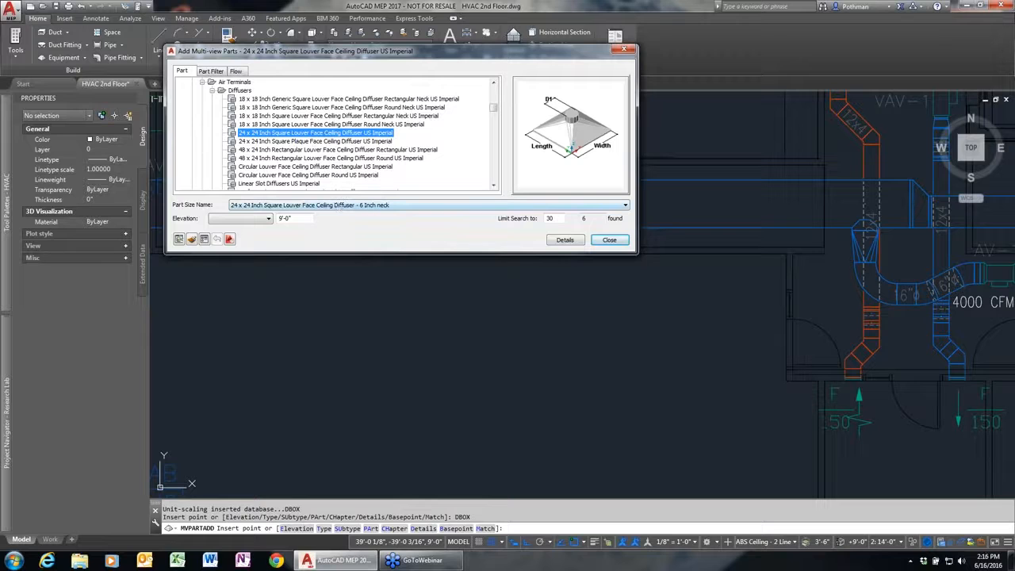
left_click_drag(298, 219, 260, 221)
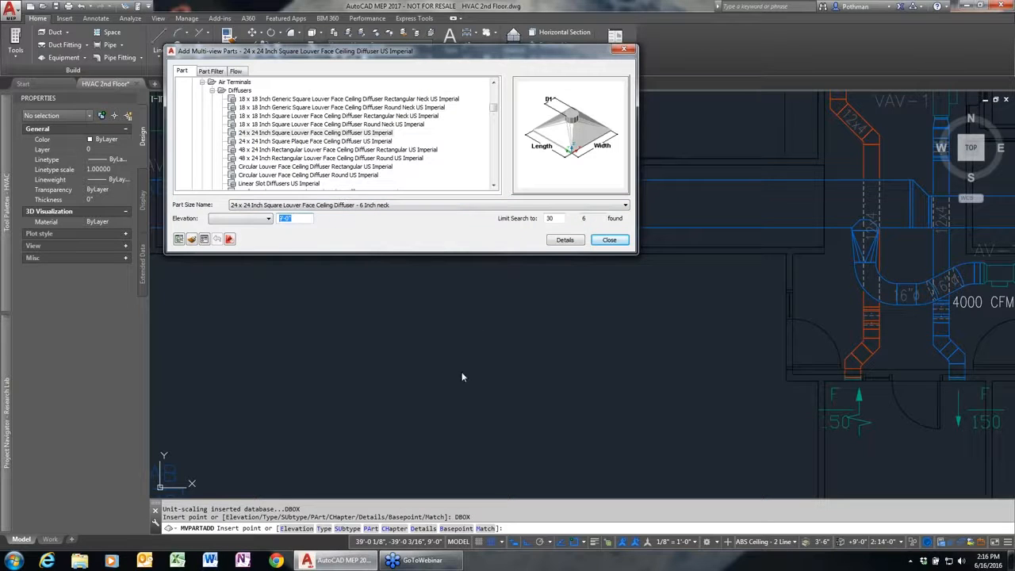
left_click(392, 367)
key("Return")
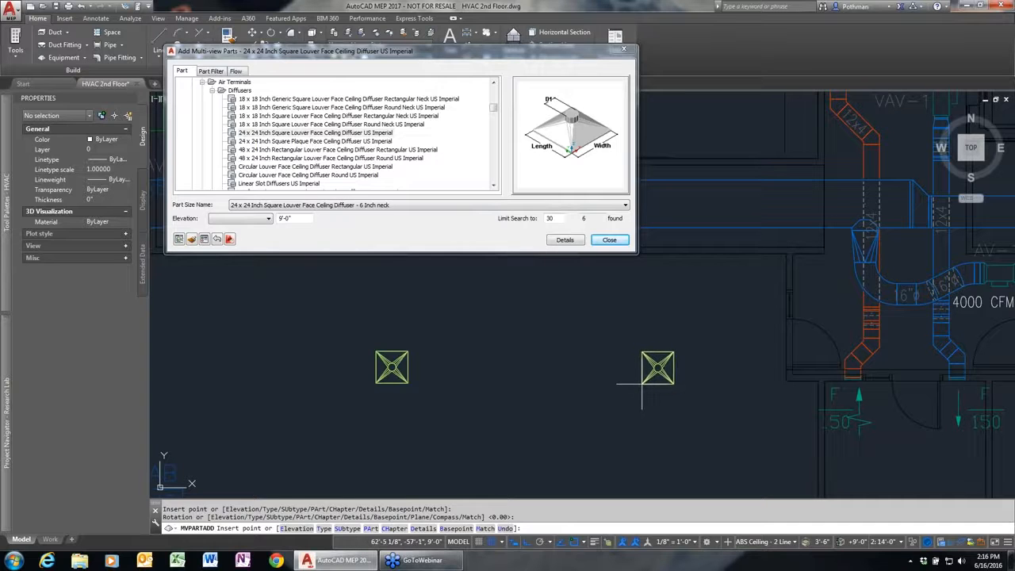
- Copy the ceiling diffuser once, horizontally to the east within the open area
key("Escape")
type("co")
key("Return")
left_click(482, 416)
left_click(294, 310)
key("Return")
left_click(372, 421)
left_click(665, 421)
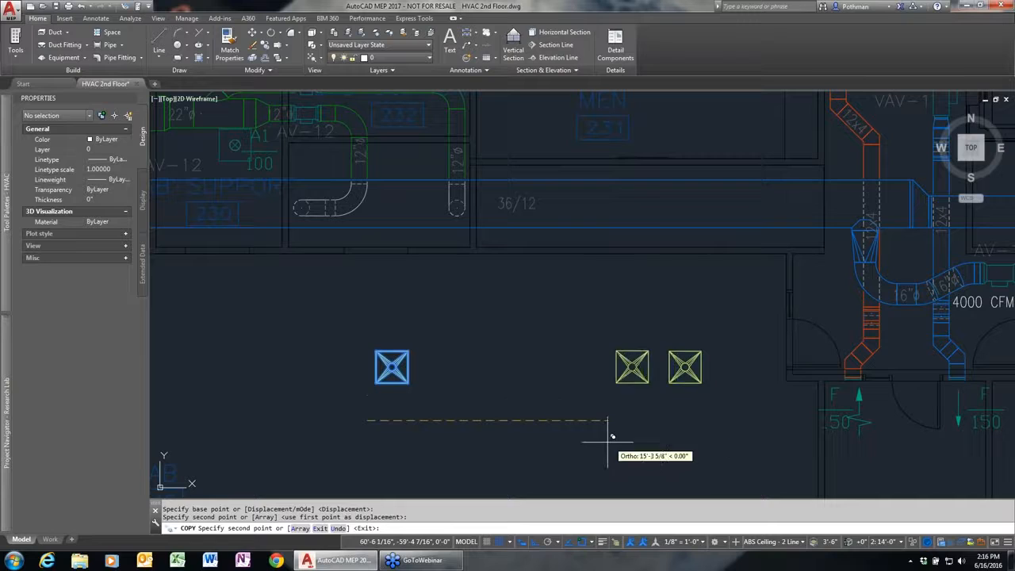
key("Escape")
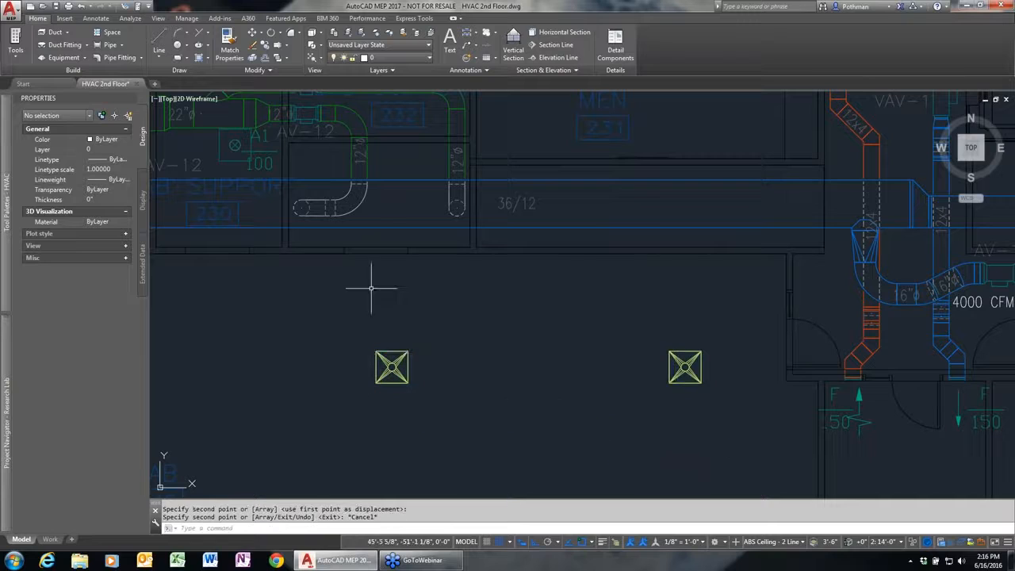
left_click(308, 130)
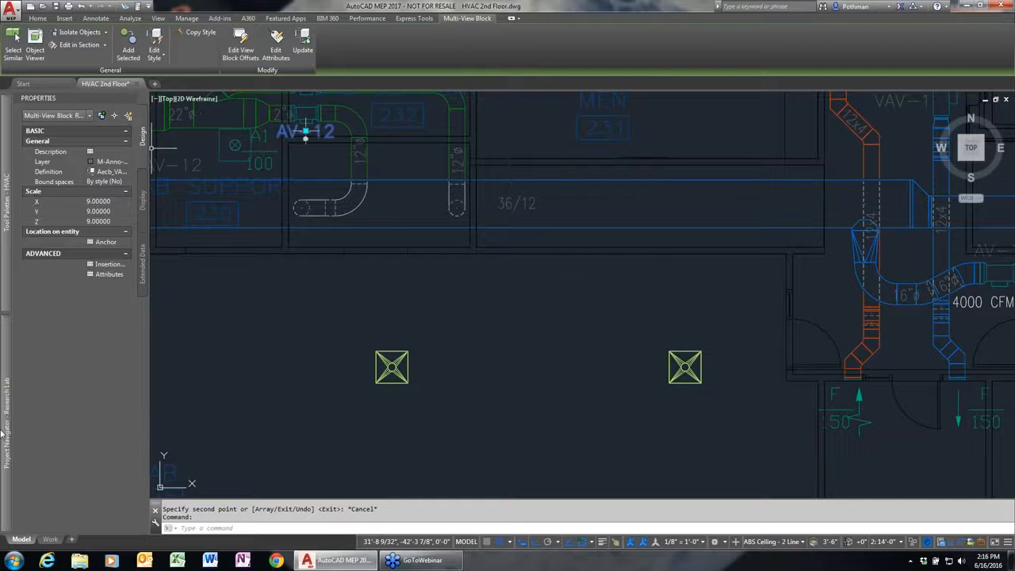
mouse_move(6, 203)
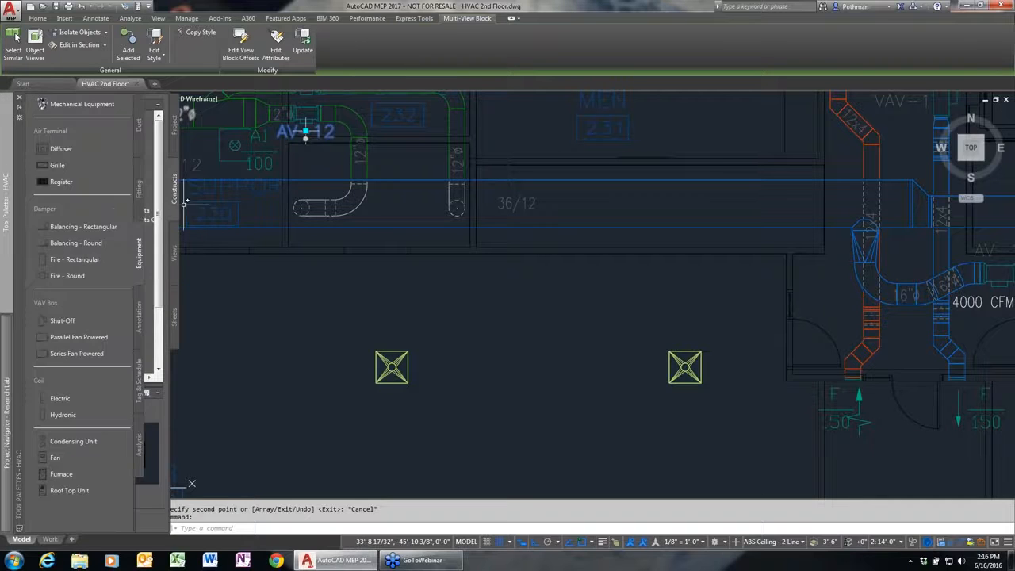
mouse_move(5, 182)
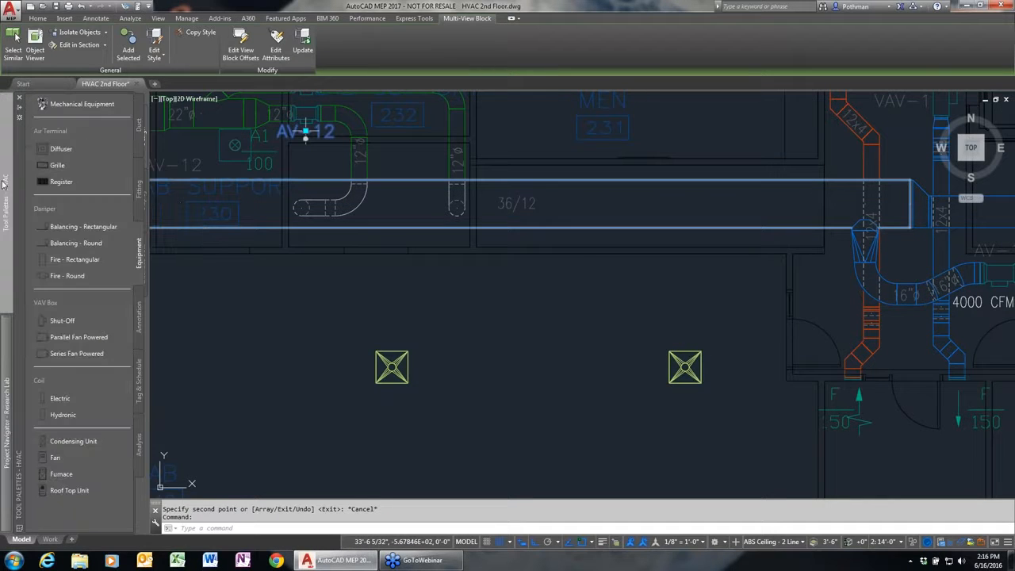
left_click(141, 317)
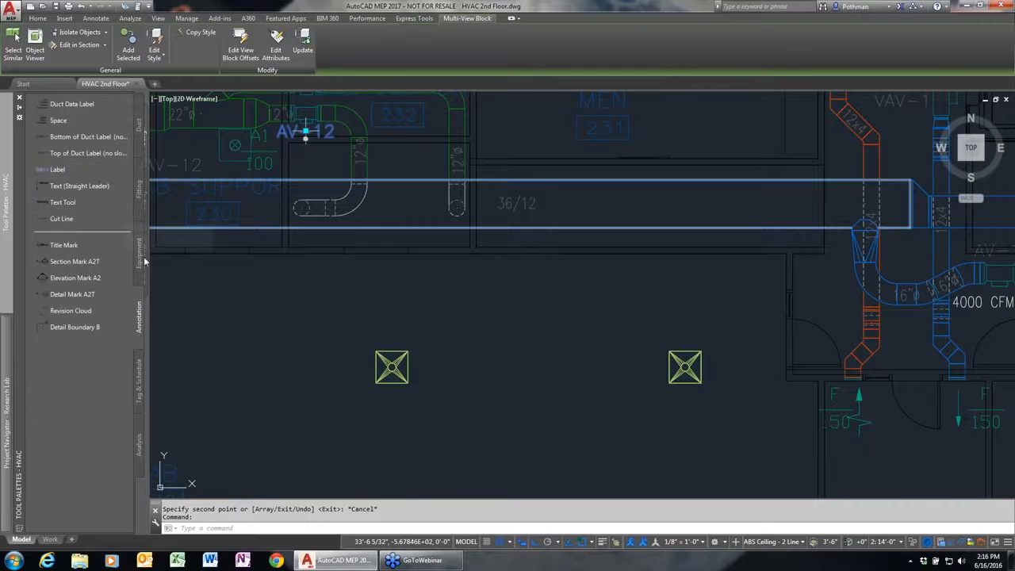
left_click(137, 382)
left_click(57, 124)
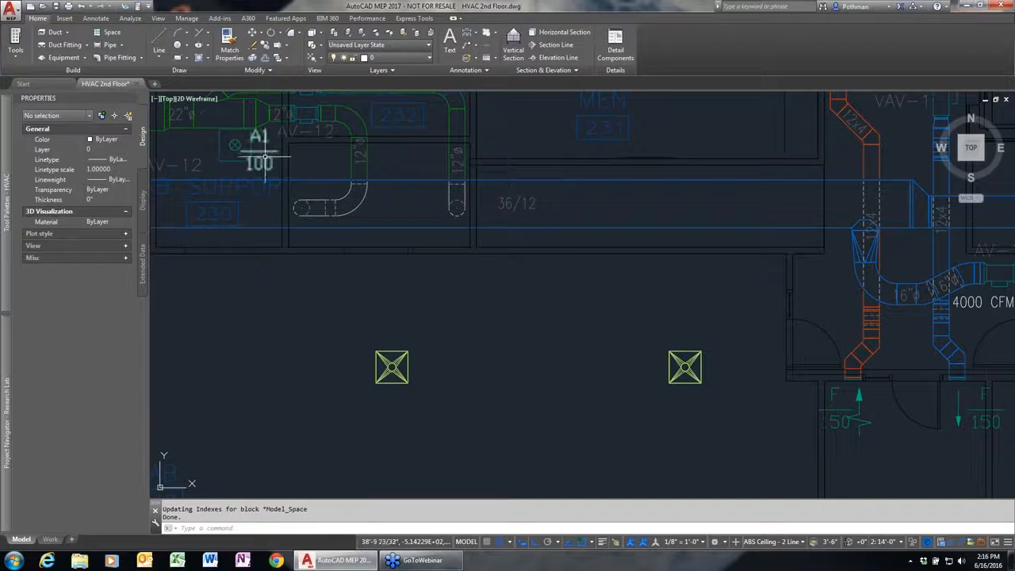
- Tag both new diffusers with the same tag type as the existing A1/100 tag, placing each tag southwest of its diffuser
left_click(261, 157)
right_click(280, 219)
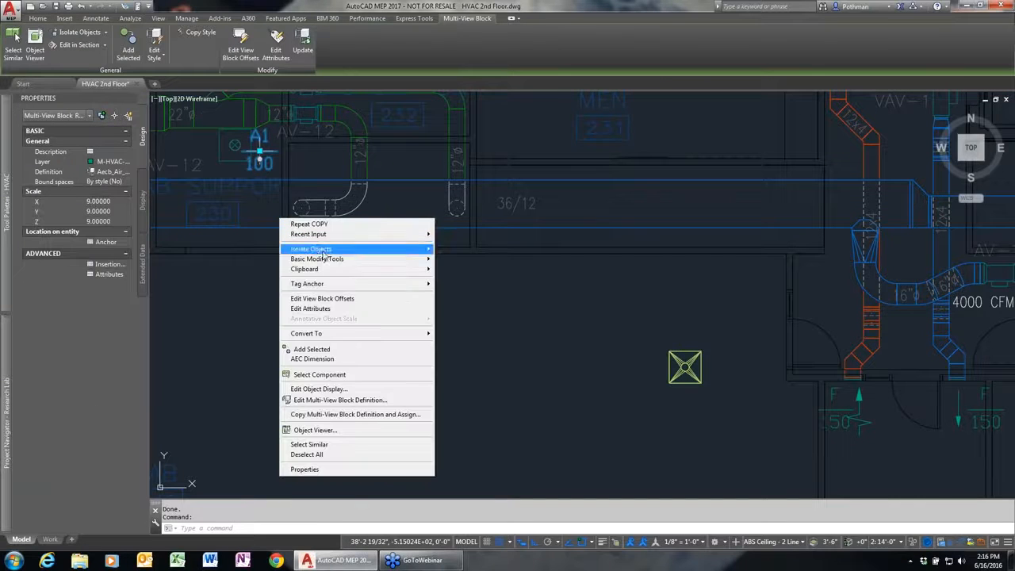
left_click(338, 353)
left_click(392, 366)
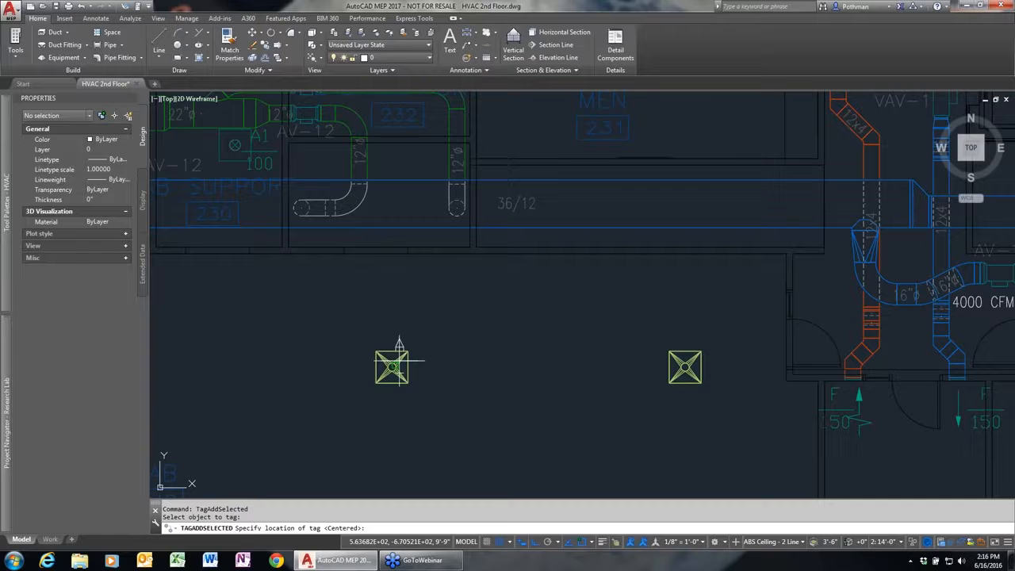
left_click(333, 400)
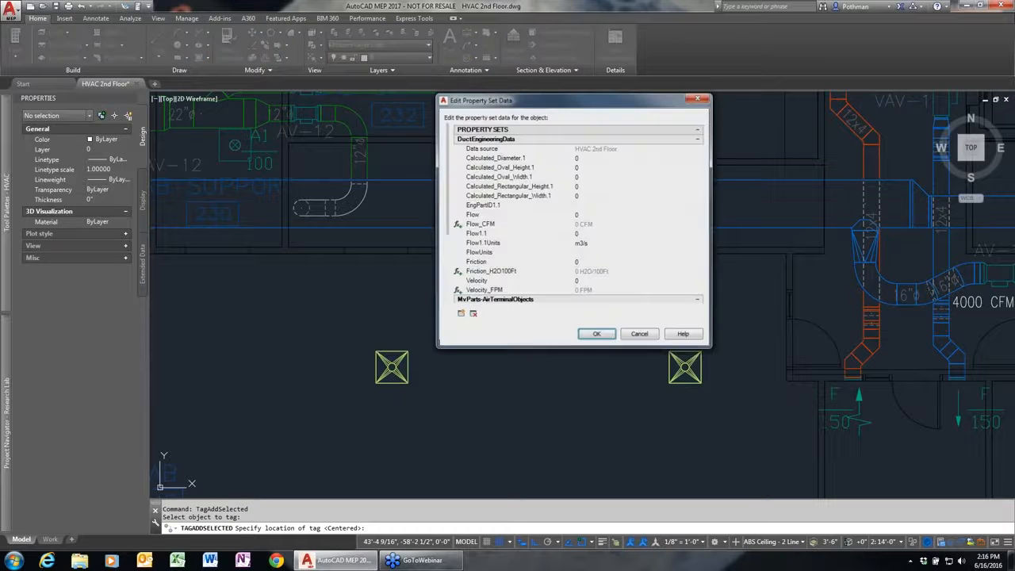
left_click(641, 336)
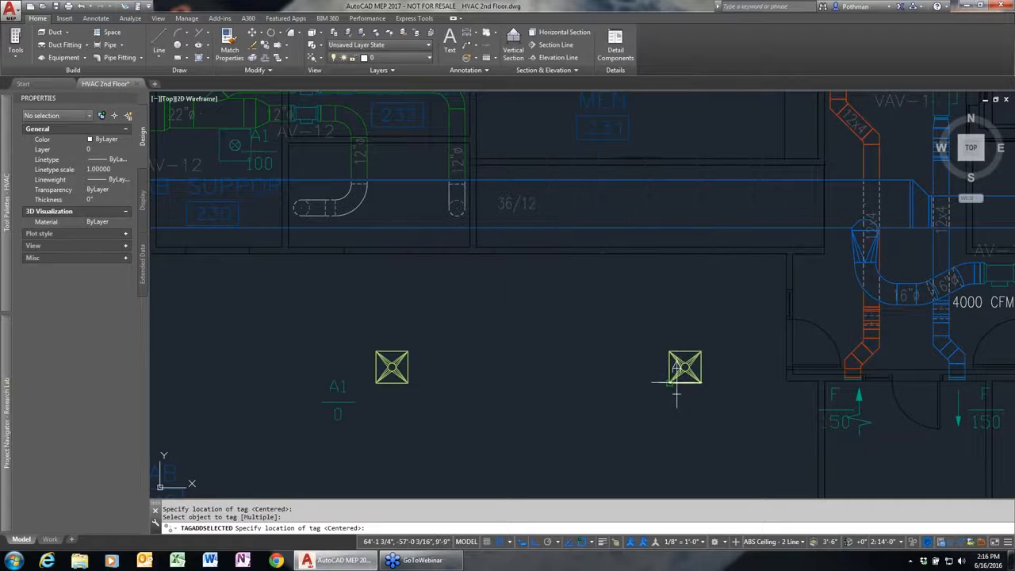
left_click(637, 401)
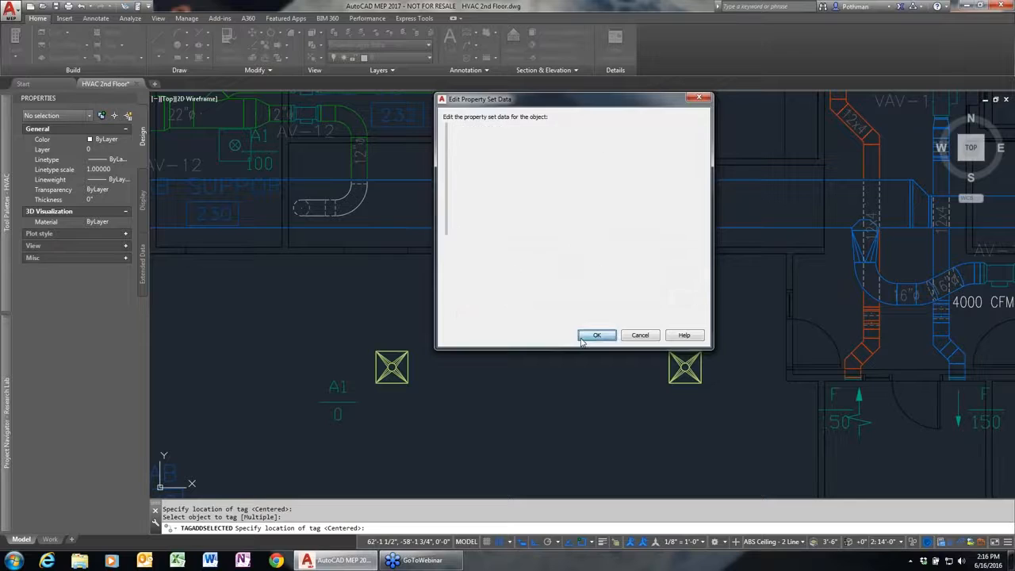
left_click(596, 336)
key("Return")
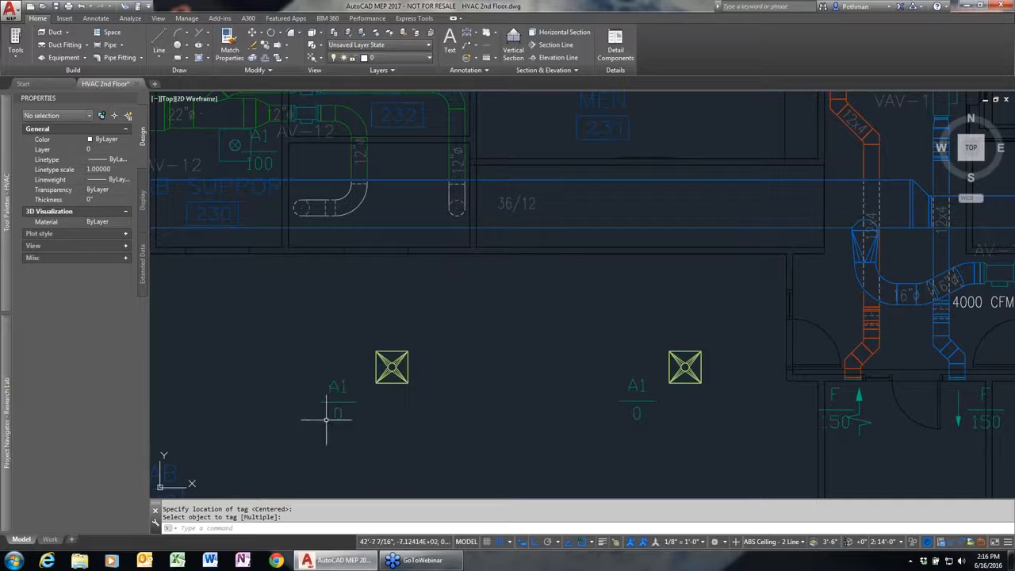
- Set the flow of both new ceiling diffusers to 250 CFM for each terminal
left_click(724, 335)
left_click(367, 381)
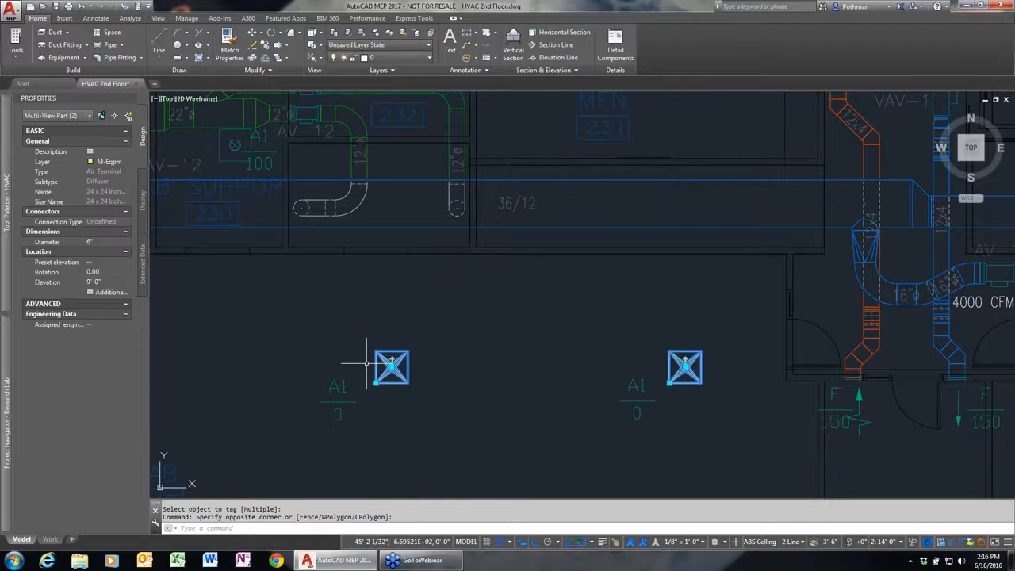
right_click(330, 311)
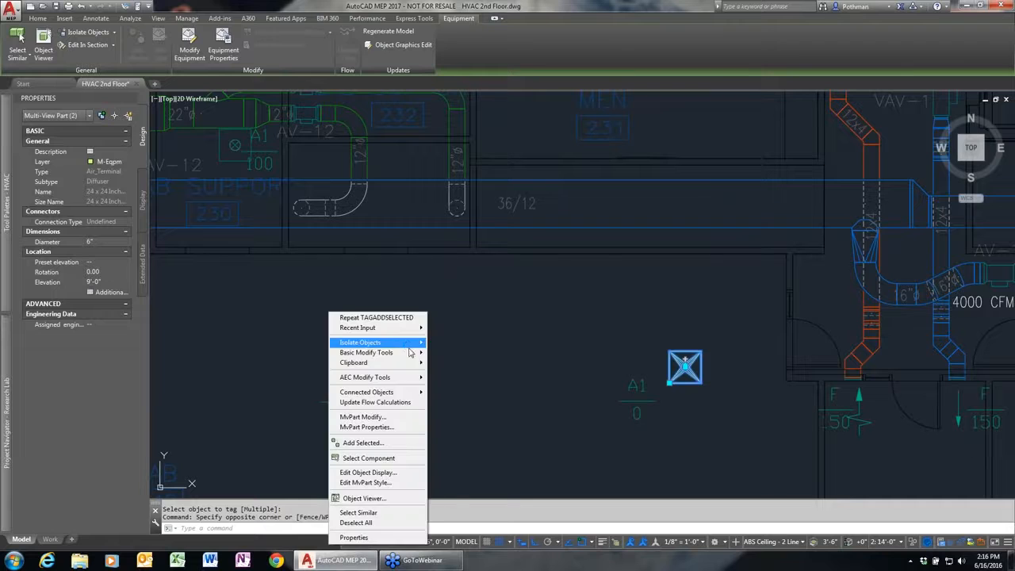
left_click(386, 418)
left_click(79, 124)
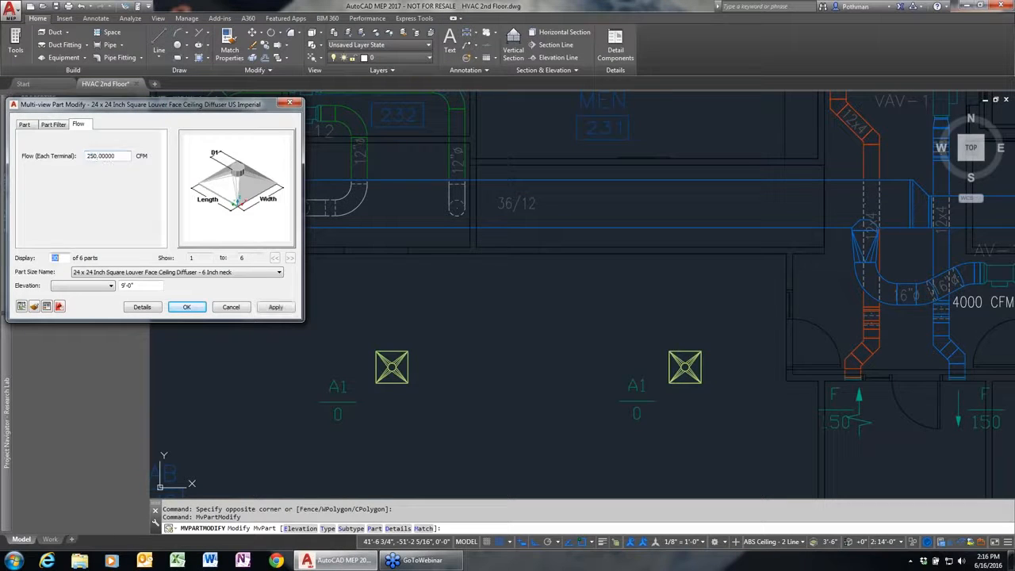
left_click(186, 309)
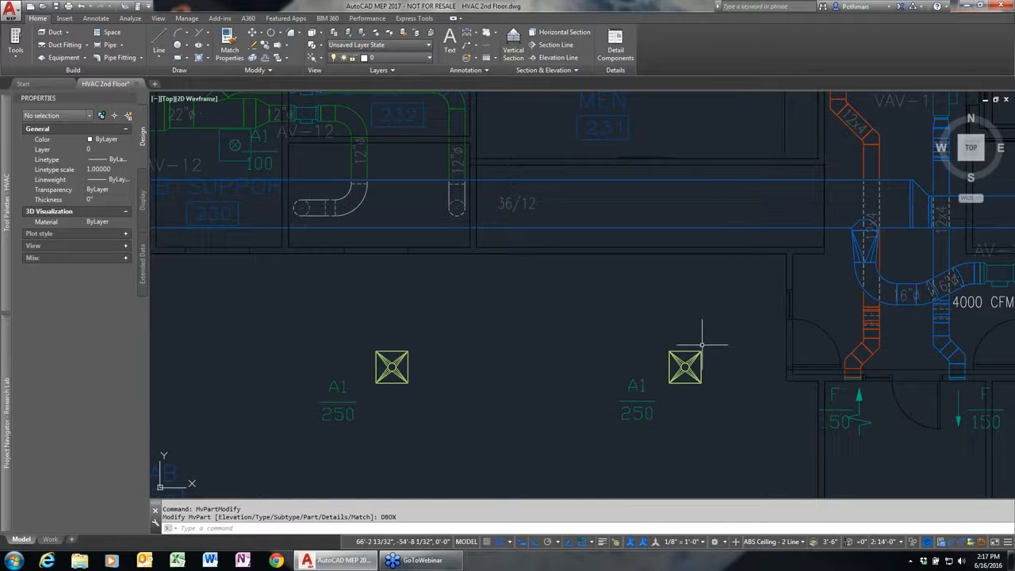
- Run a 6 inch round rigid supply duct from the west diffuser's connector straight north to the 36/12 duct and accept the connection
left_click(396, 366)
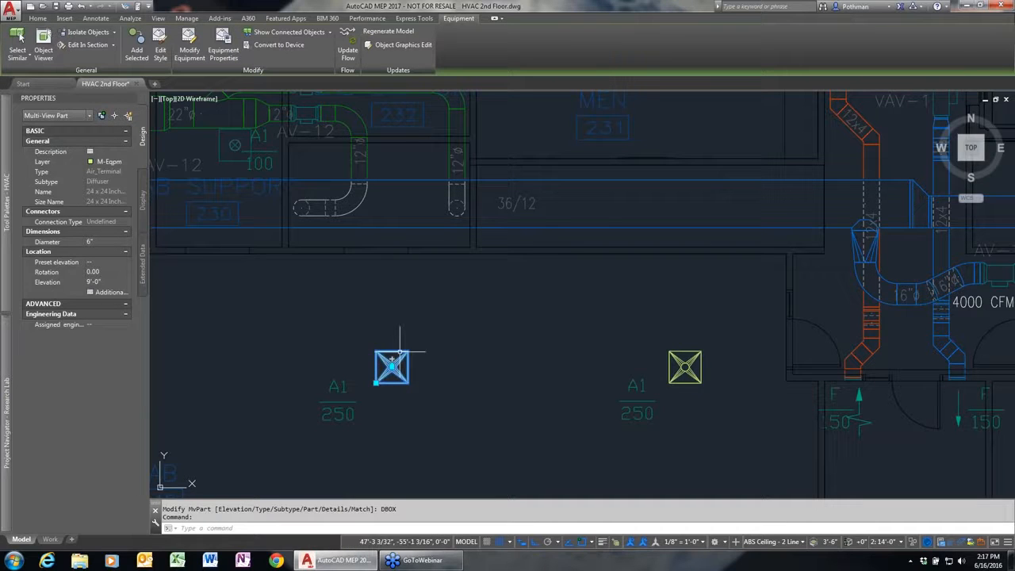
mouse_move(390, 360)
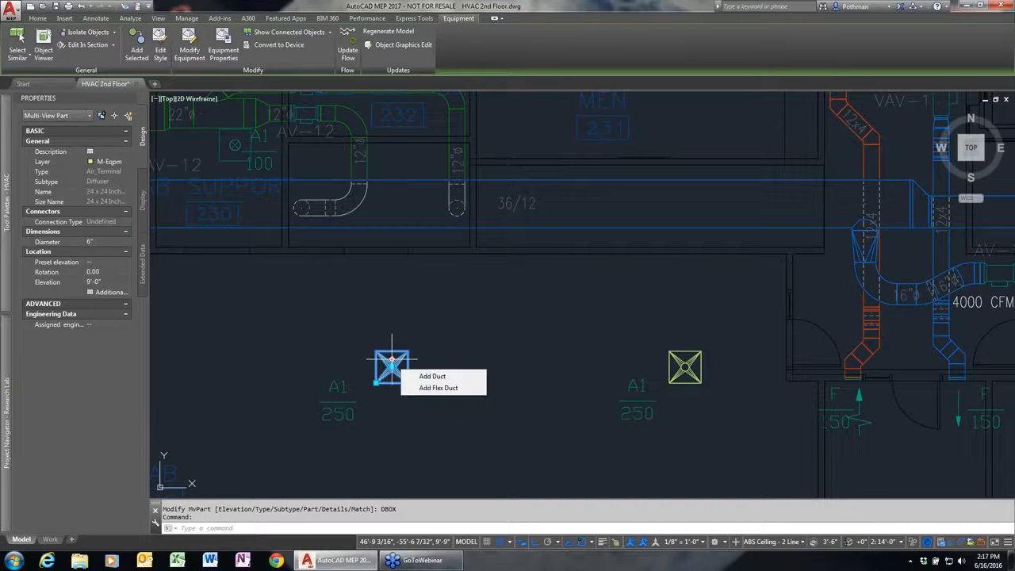
left_click(391, 361)
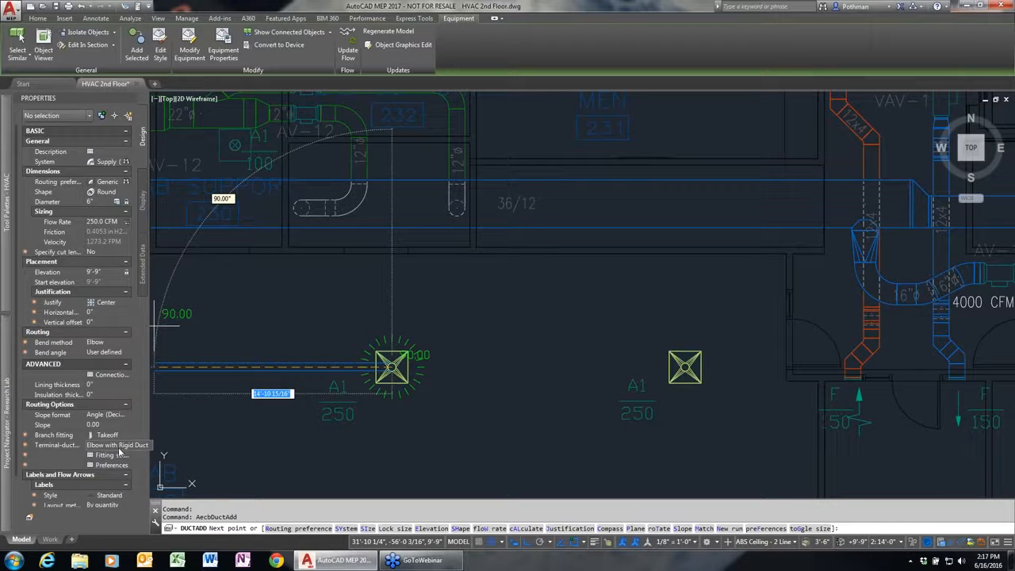
left_click(395, 205)
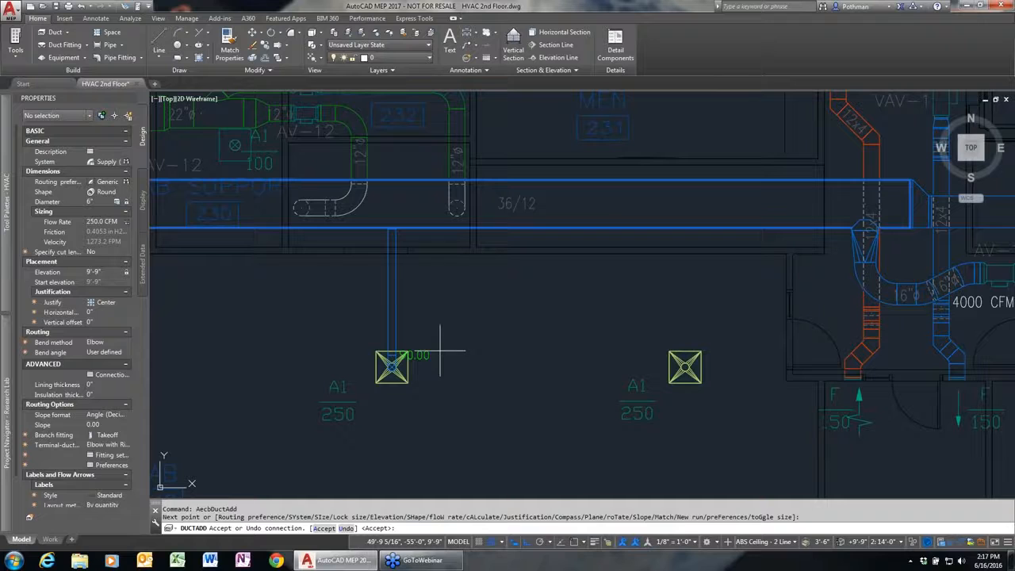
key("Return")
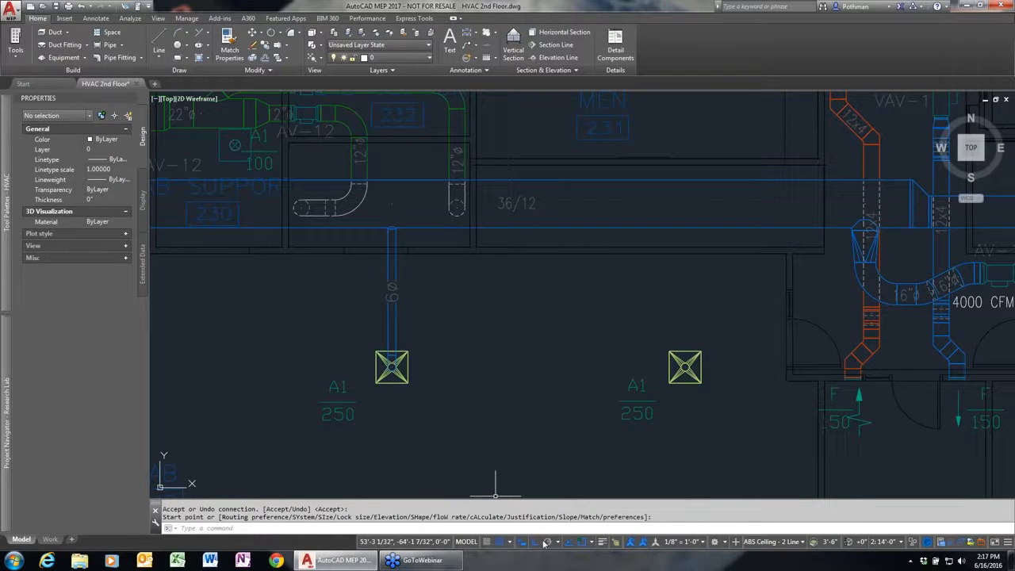
- Review the object snap settings, including the AutoCAD MEP duct curve and connector snaps, and leave them without saving changes
left_click(587, 542)
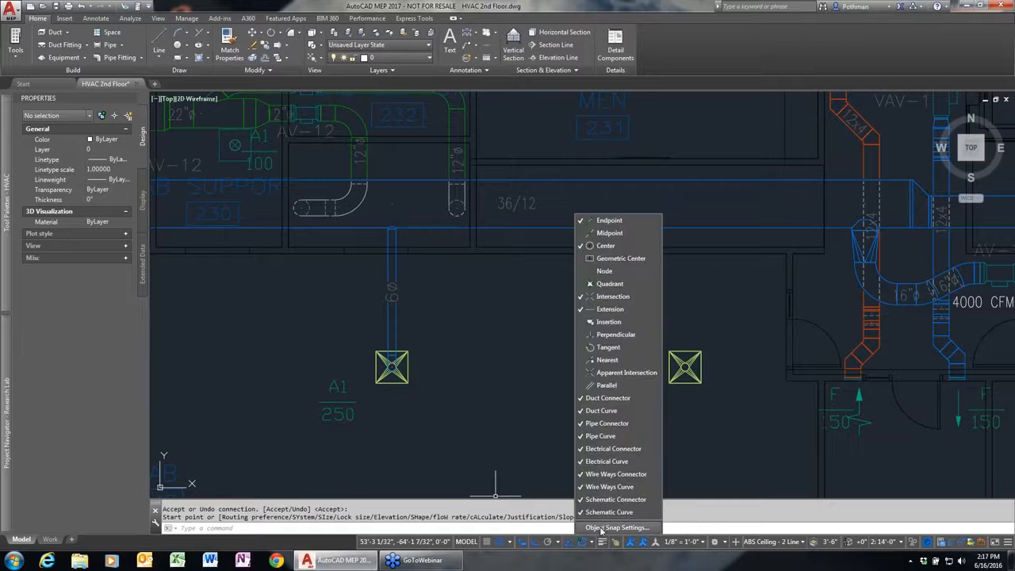
left_click(600, 531)
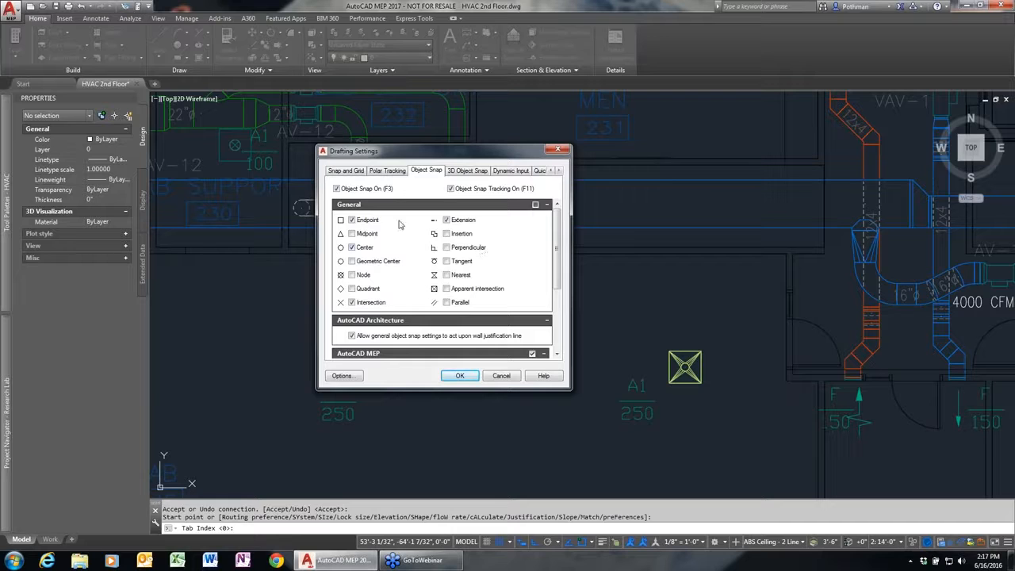
scroll(547, 249, "down", 5)
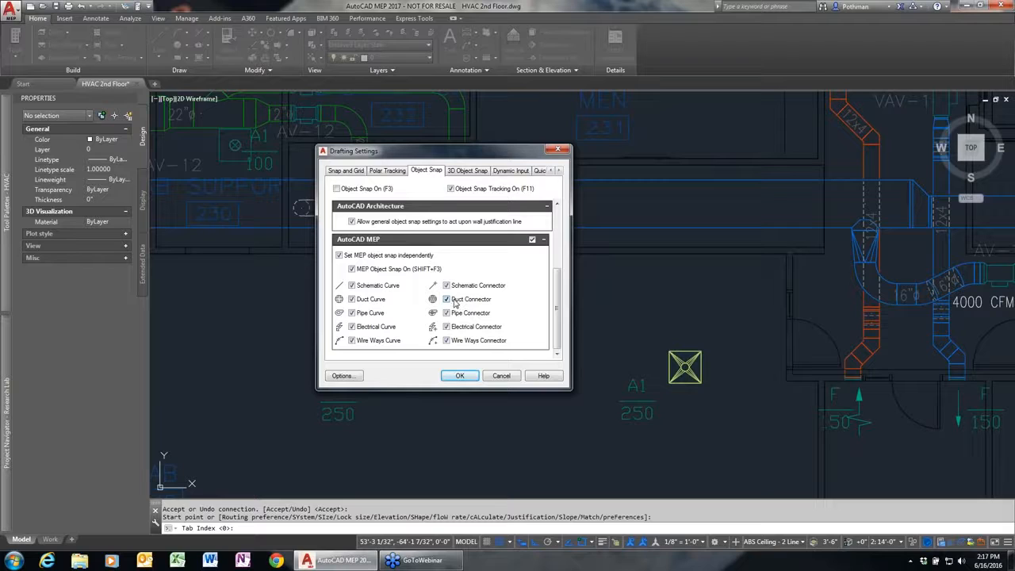
left_click(502, 376)
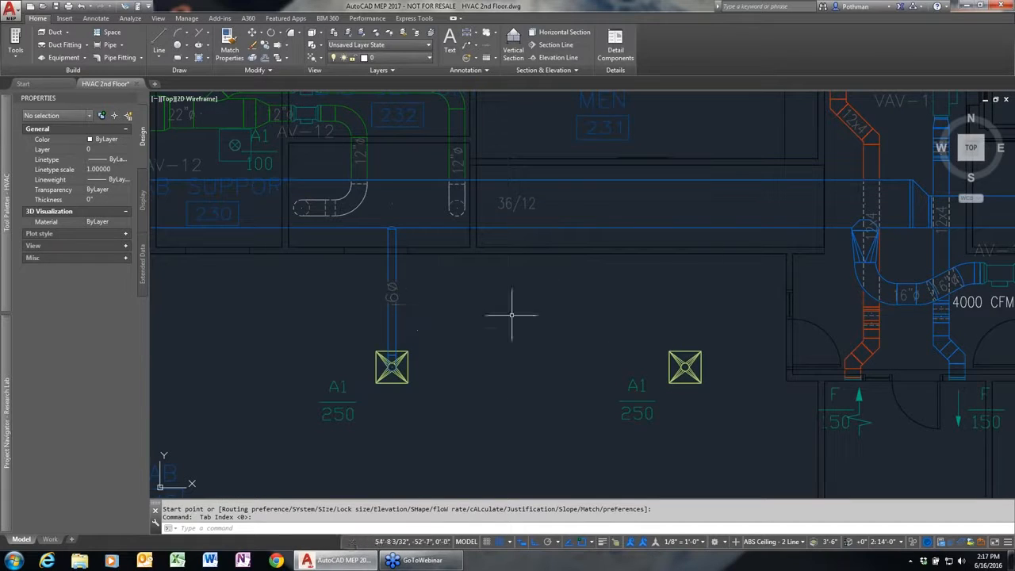
- Add a duct matching the new 6 inch branch from the 36/12 duct, using the offered takeoff, short southward between the two diffusers
left_click(428, 342)
left_click(385, 306)
right_click(394, 293)
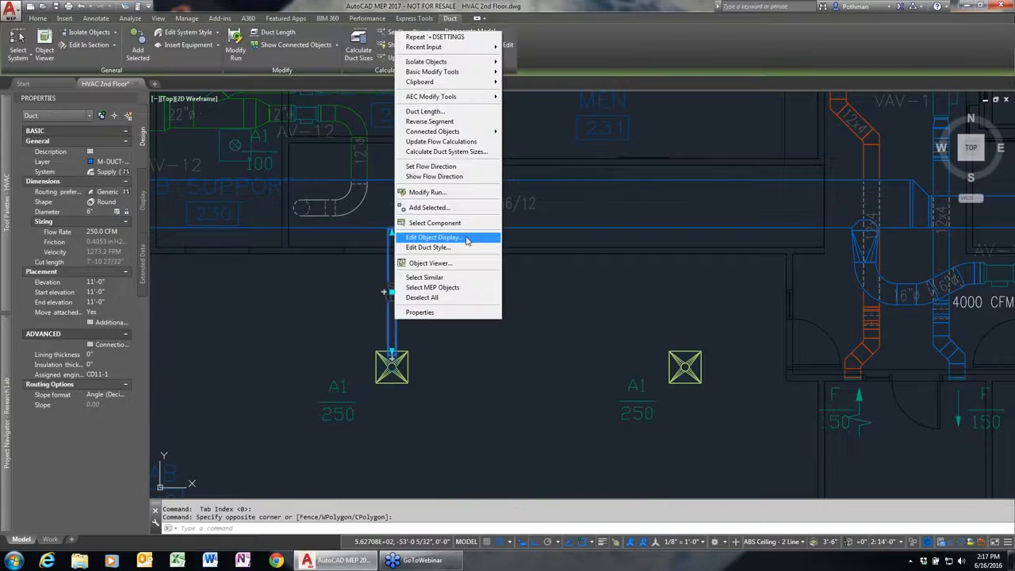
left_click(461, 208)
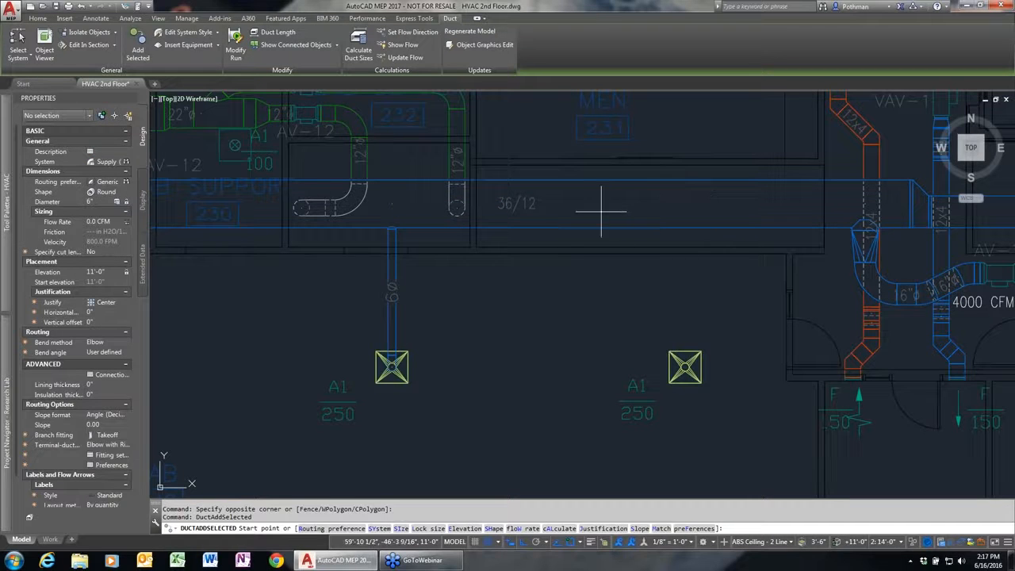
left_click(601, 206)
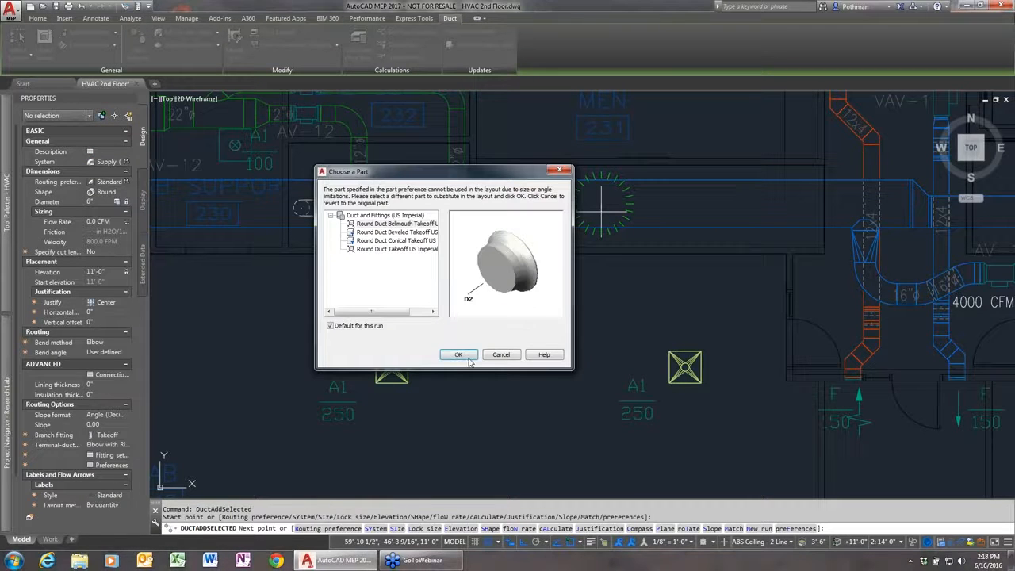
left_click(473, 356)
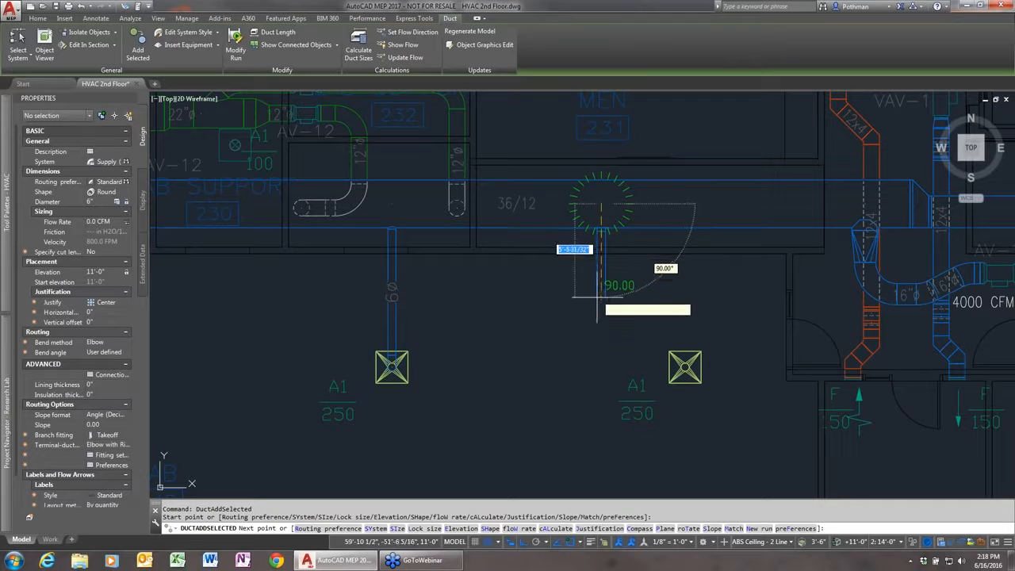
left_click(601, 297)
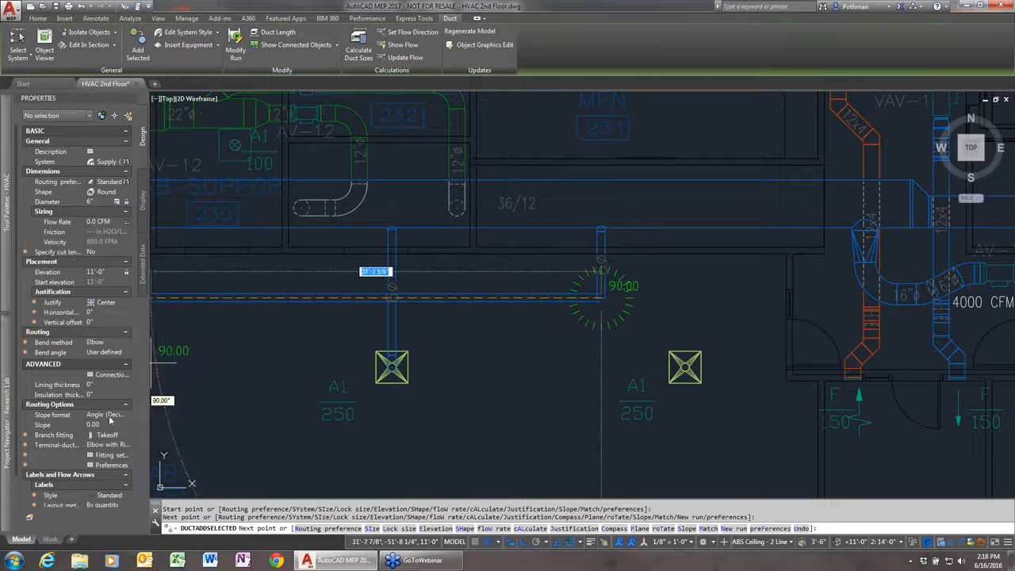
- Set the terminal-duct connection to Flexible, connect the duct run to the east diffuser, and accept the connection
left_click(112, 445)
left_click(111, 446)
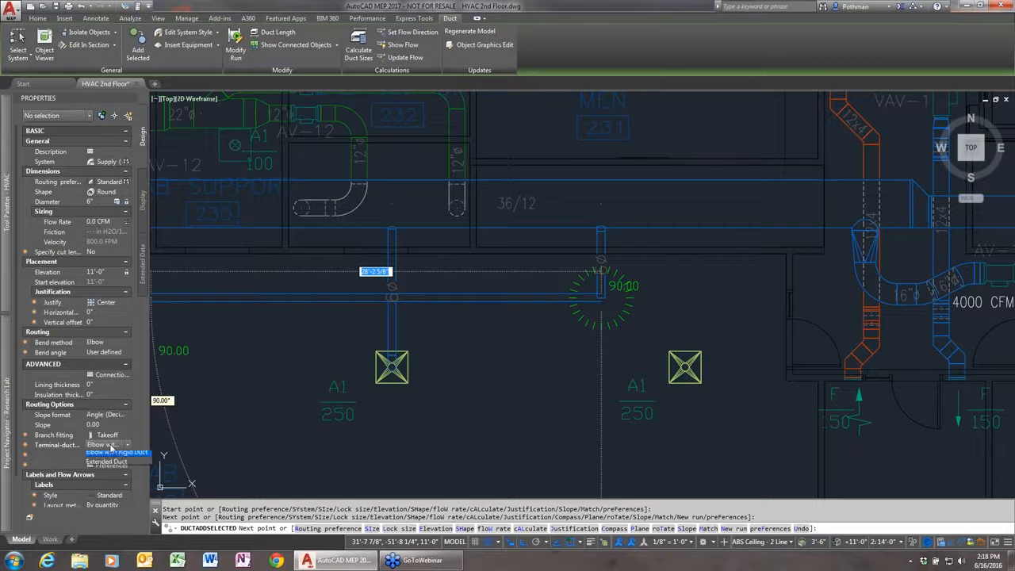
left_click(111, 454)
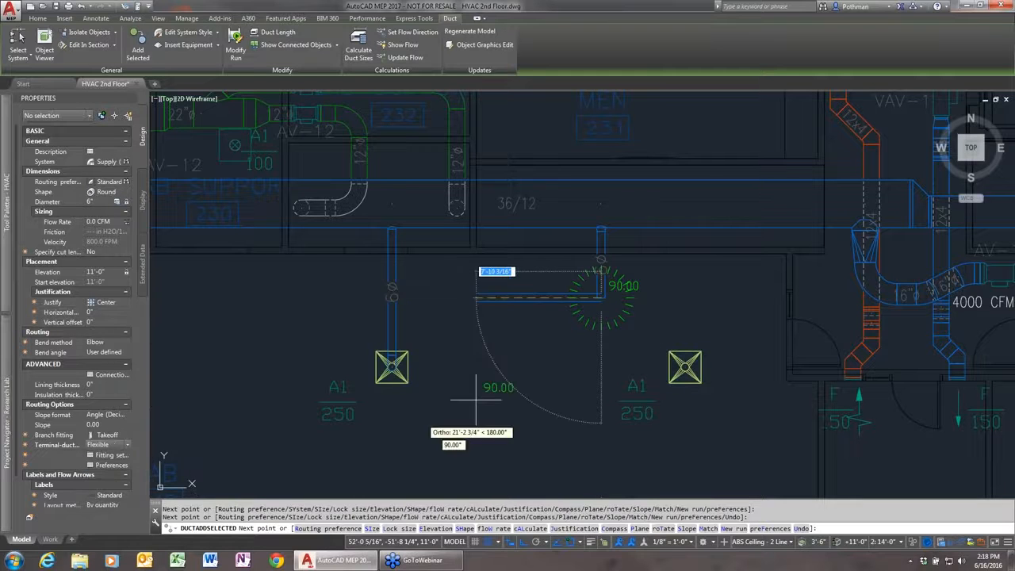
left_click(685, 367)
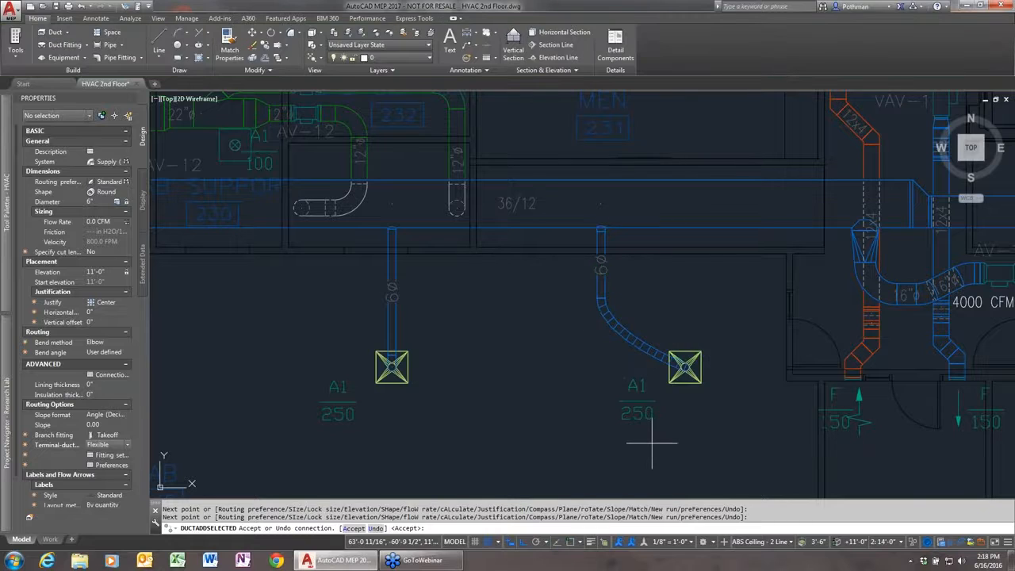
key("Return")
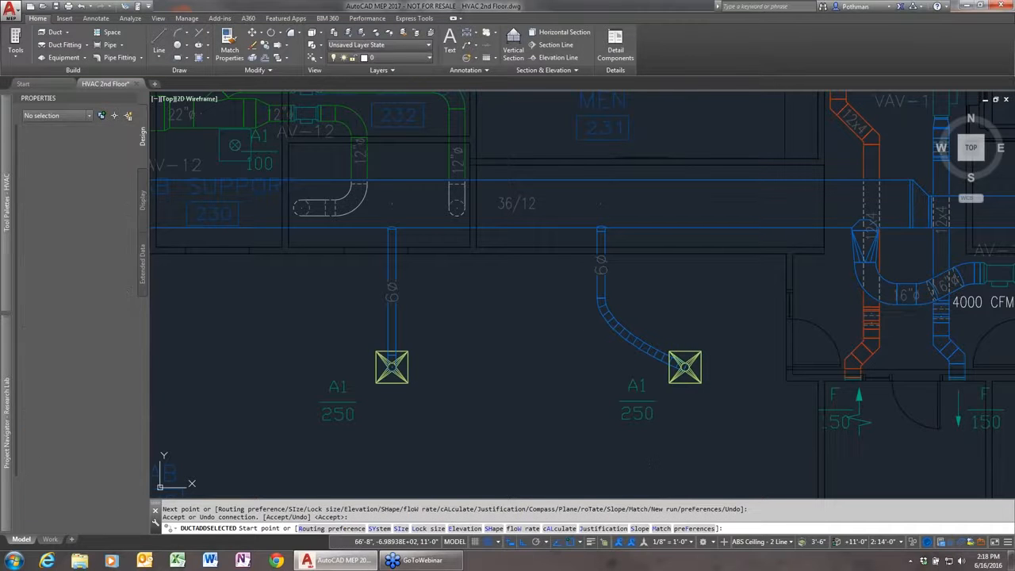
key("Escape")
- Move the east diffuser horizontally west toward the other diffuser, then back east to just short of its original position
left_click(685, 367)
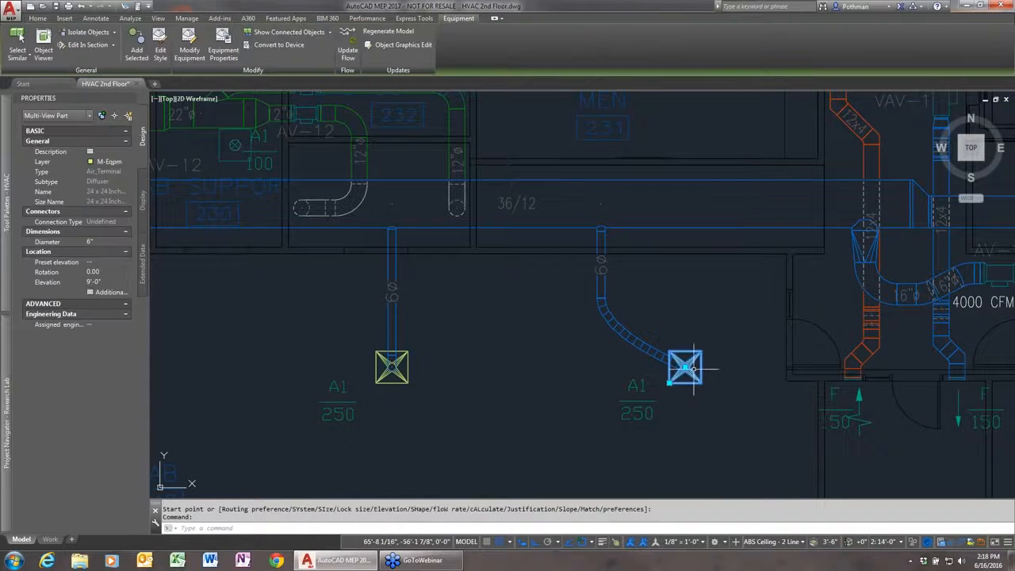
left_click(685, 367)
left_click(506, 385)
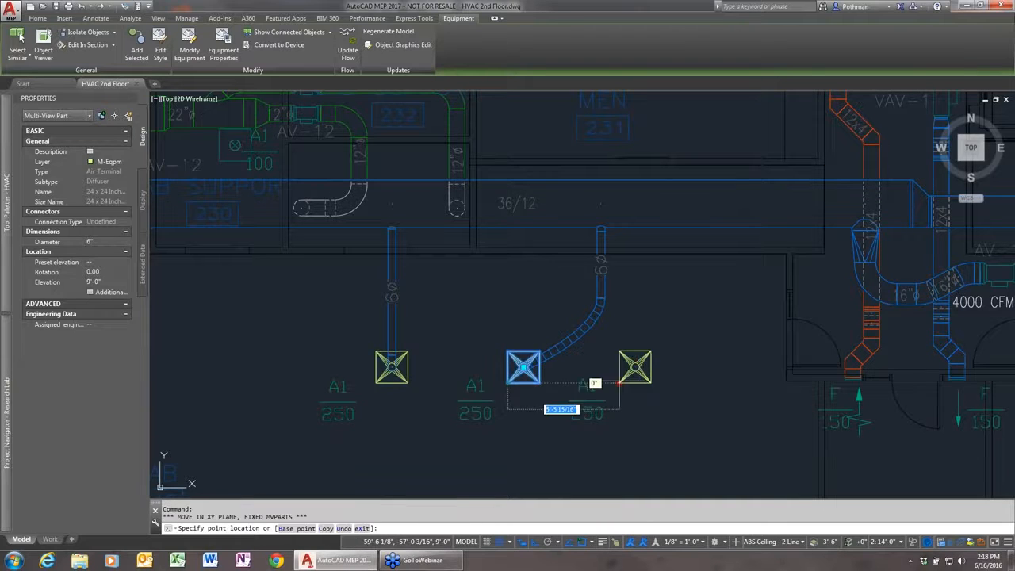
left_click(664, 383)
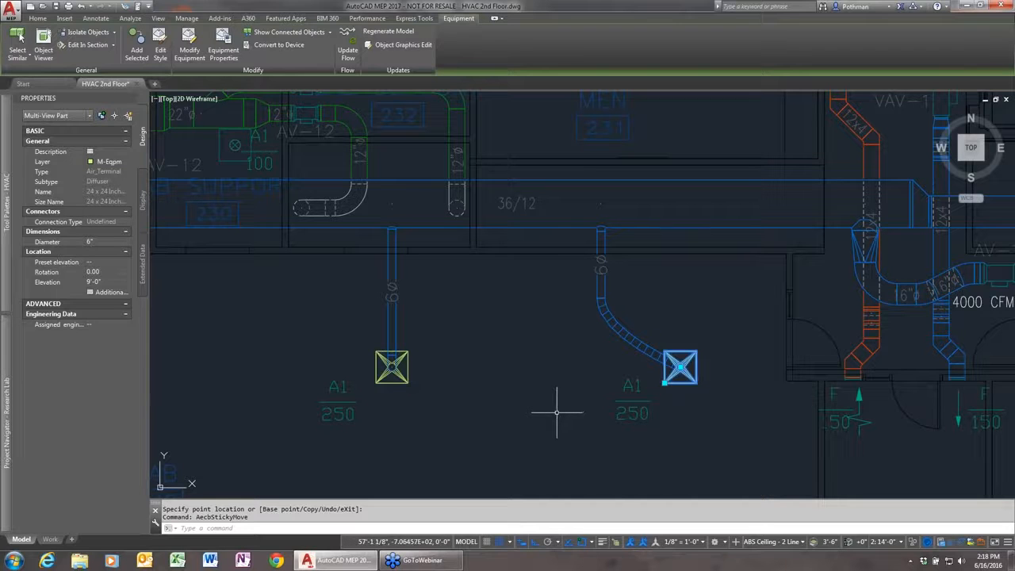
key("Escape")
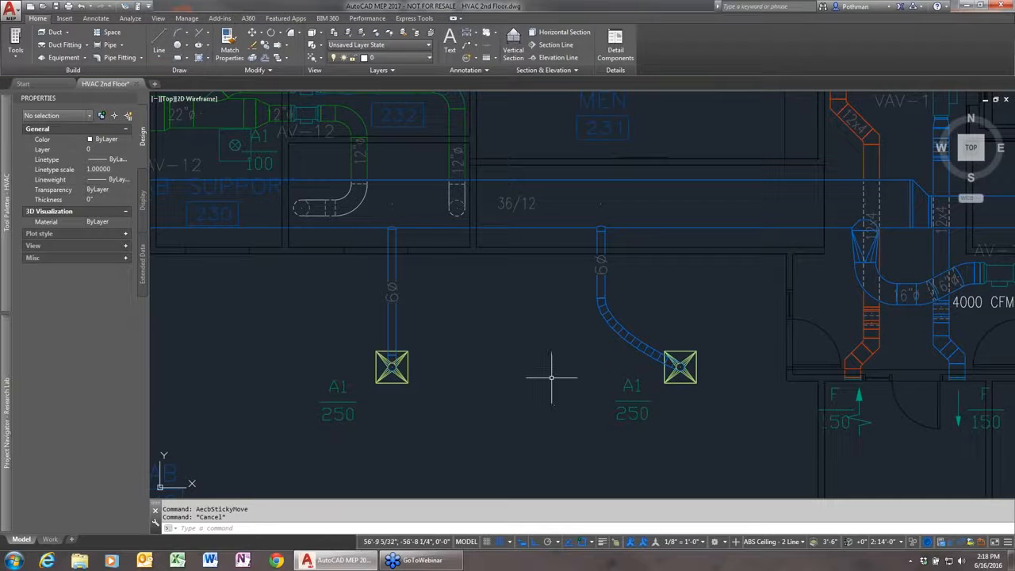
- Examine the single-line supply duct serving the F/200 diffusers along Lab 247's north wall, including its size, flow and system properties
scroll(526, 360, "down", 2)
mouse_move(369, 351)
middle_mouse_down()
mouse_move(537, 403)
mouse_move(745, 354)
middle_mouse_up()
scroll(634, 365, "down", 5)
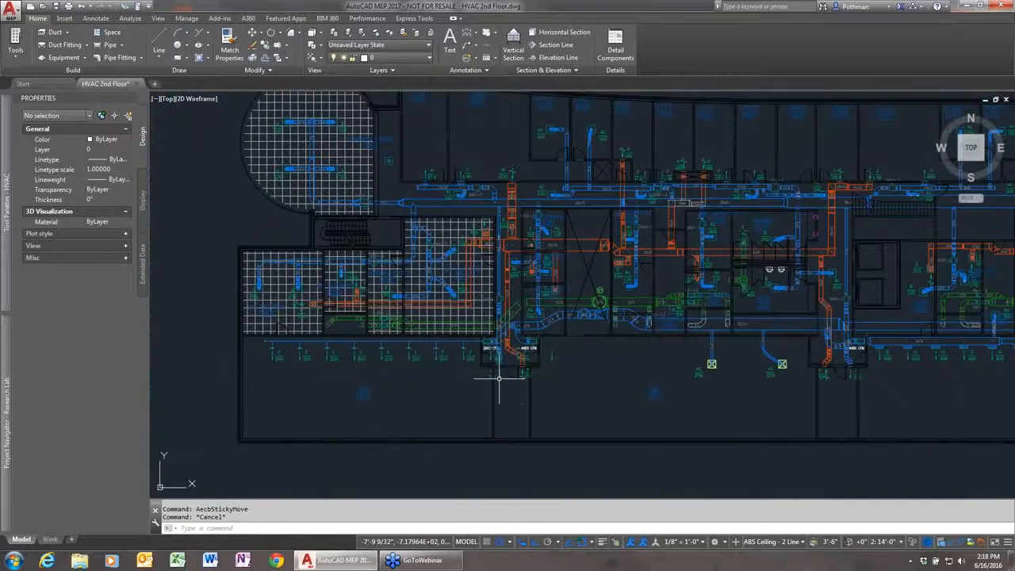
scroll(428, 345, "up", 3)
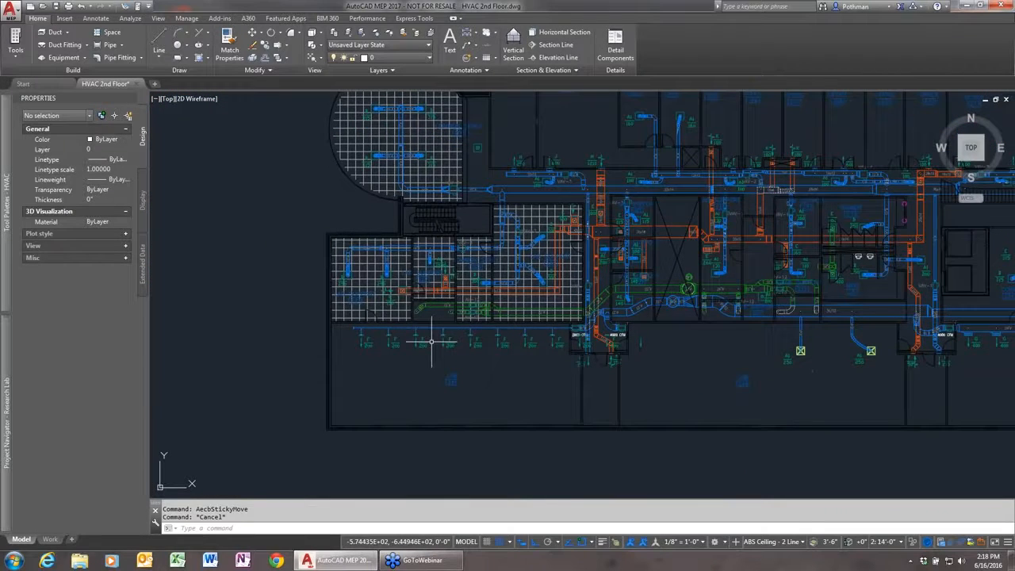
scroll(430, 342, "up", 1)
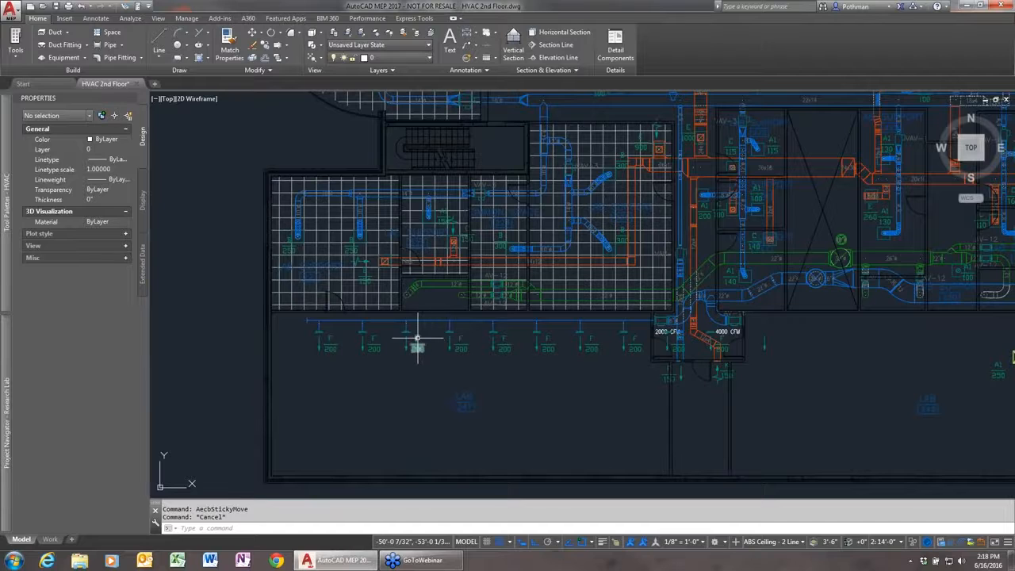
scroll(417, 339, "up", 2)
scroll(418, 339, "up", 2)
scroll(416, 340, "down", 2)
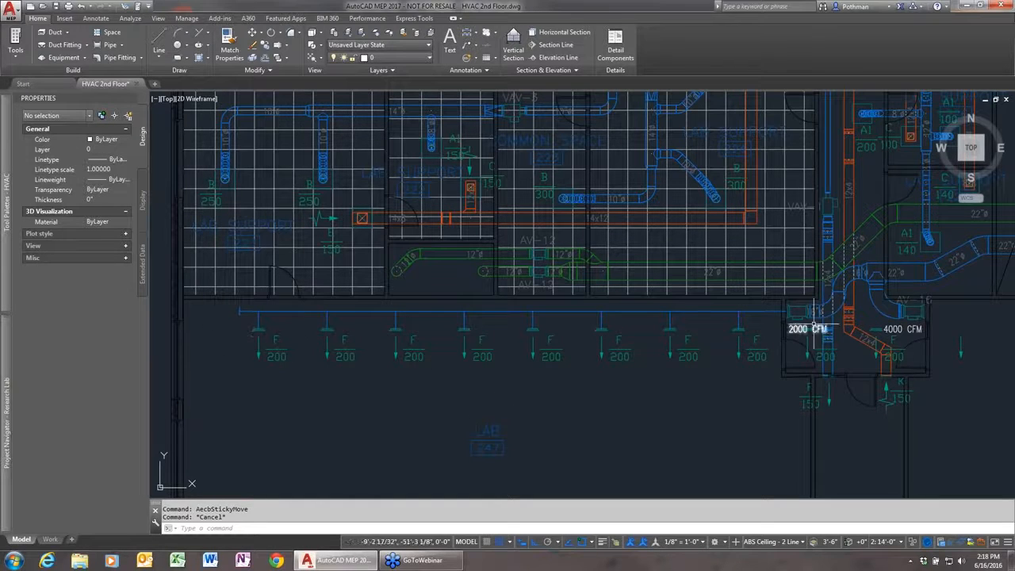
left_click(766, 311)
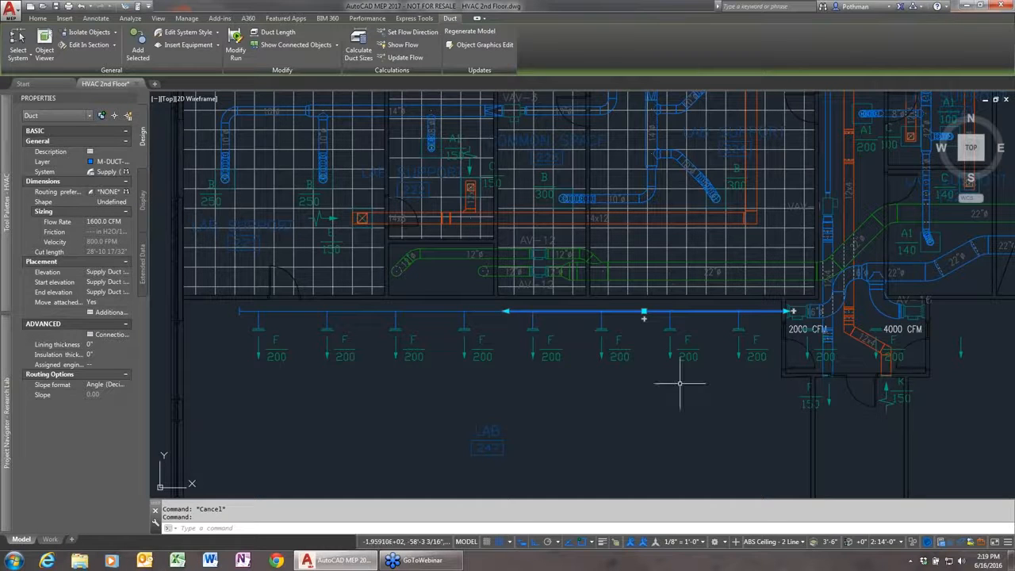
key("Escape")
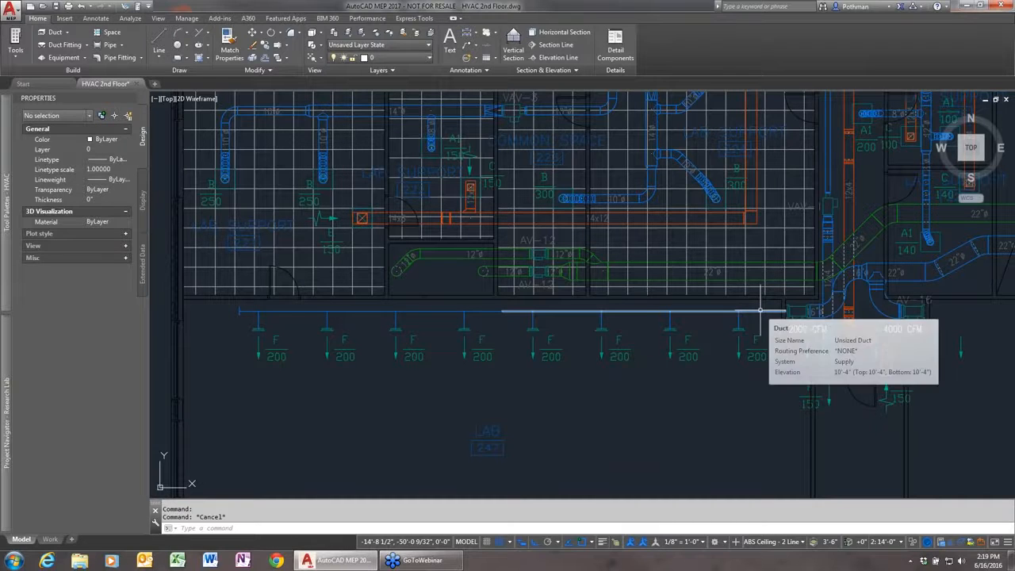
left_click(757, 311)
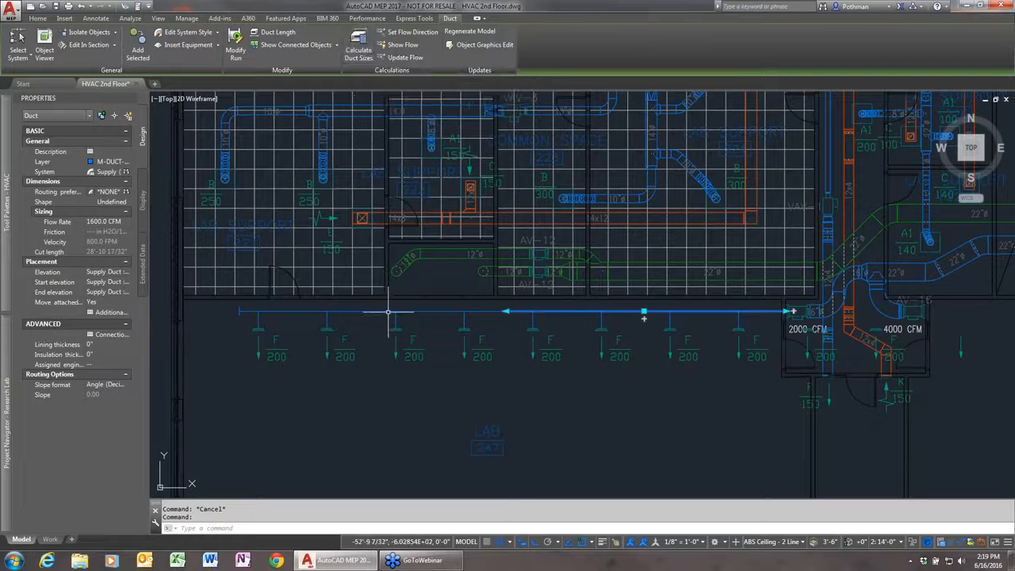
key("Escape")
- Inspect the duct sizing velocity in the design parameters of the Supply duct system definition, and close the definitions without changes
left_click(185, 18)
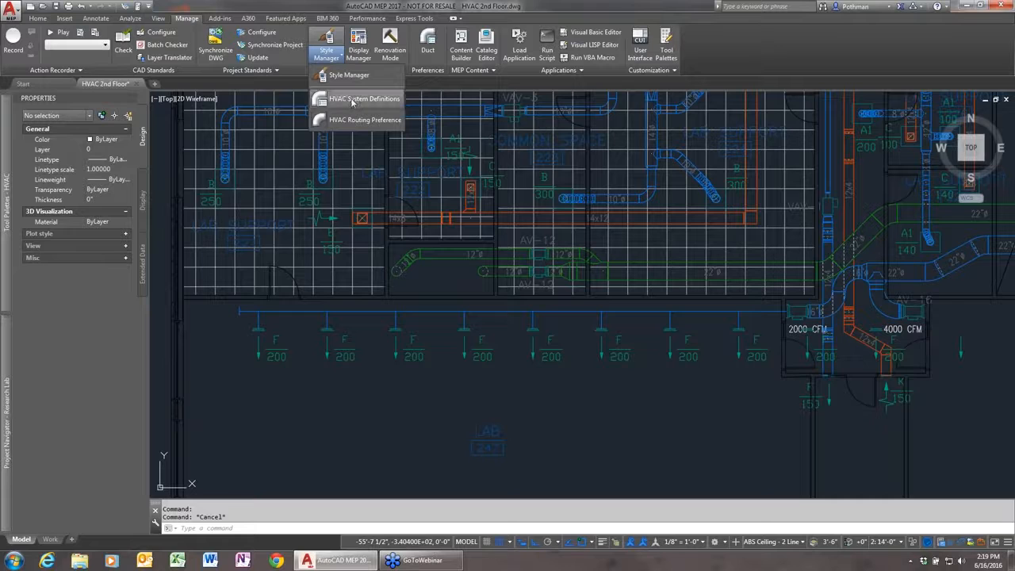
left_click(352, 102)
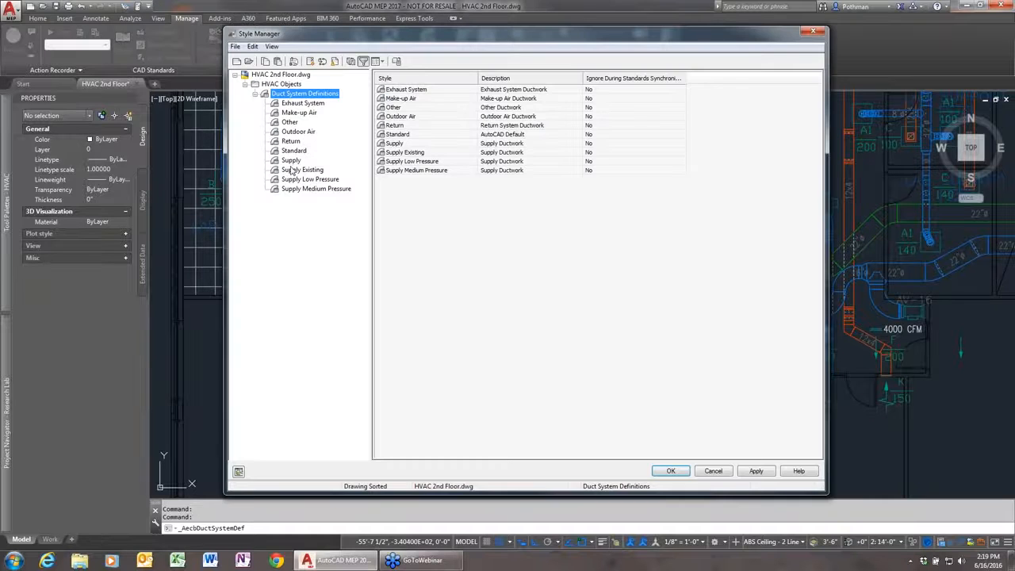
left_click(291, 161)
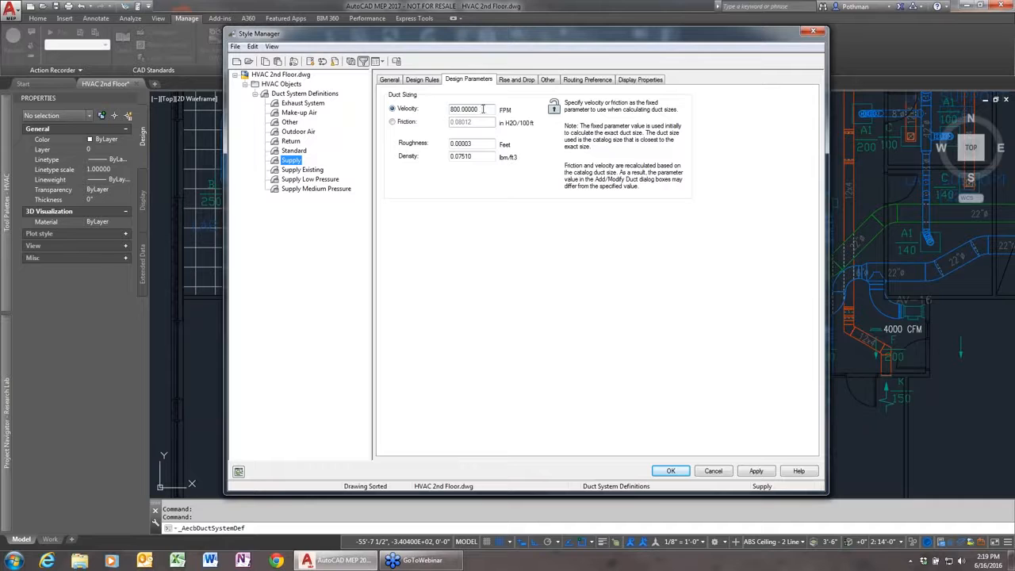
left_click_drag(482, 110, 428, 105)
left_click(814, 31)
left_click(555, 278)
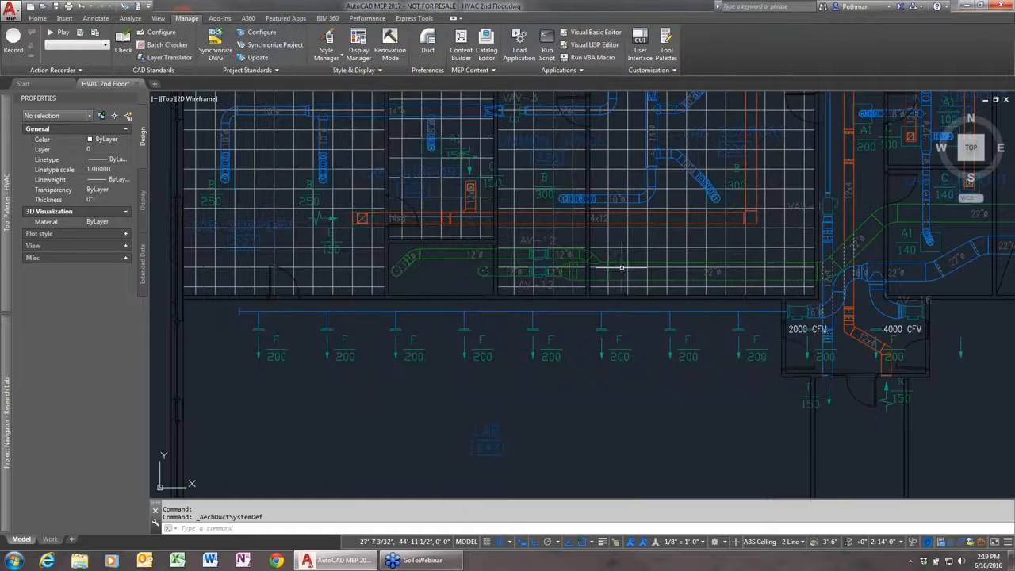
- Set up duct sizing for the complete Lab 247 supply system, using system-definition parameters, 20" maximum rectangular height and even catalog sizes only
left_click(767, 310)
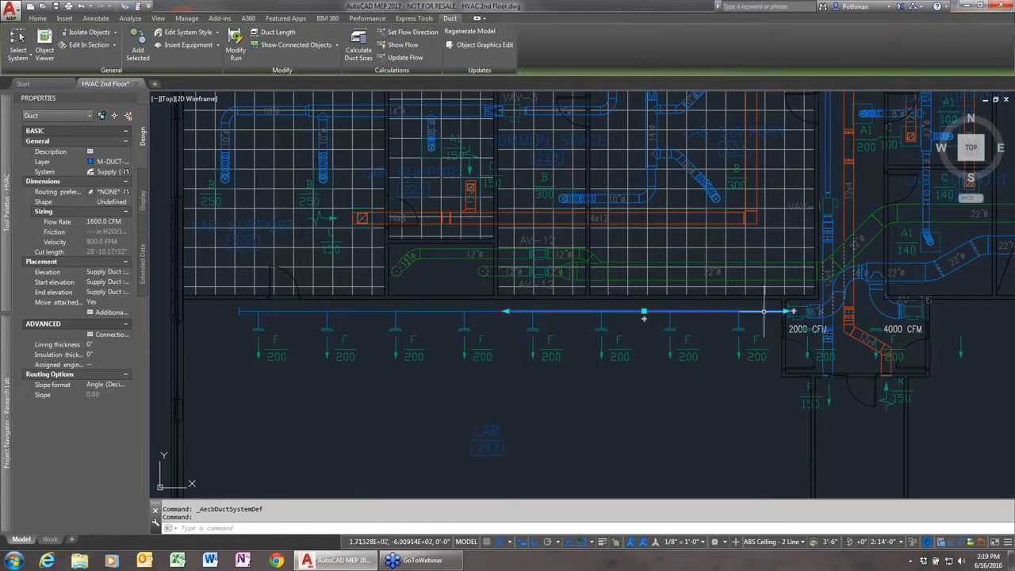
left_click(358, 44)
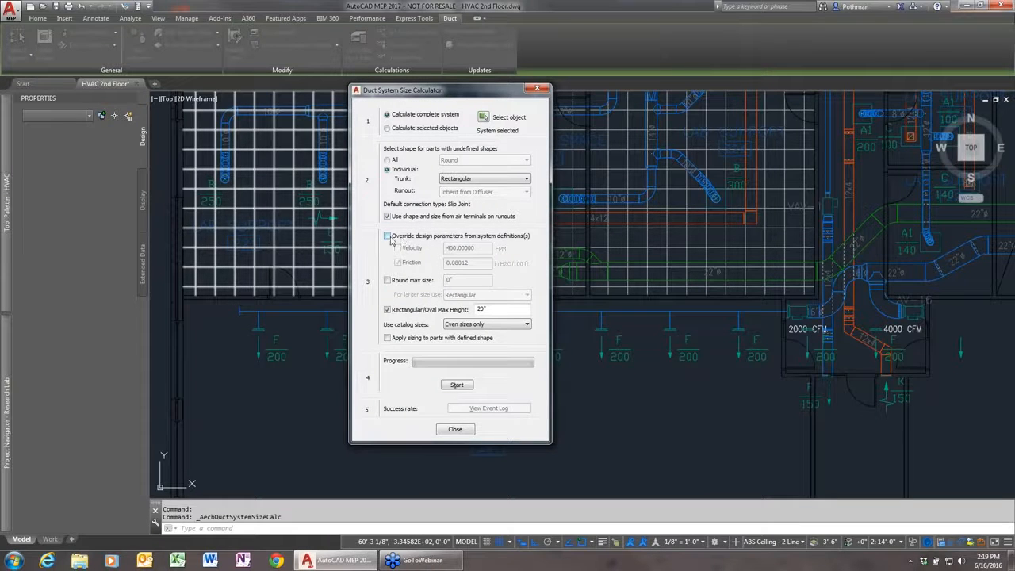
left_click(388, 236)
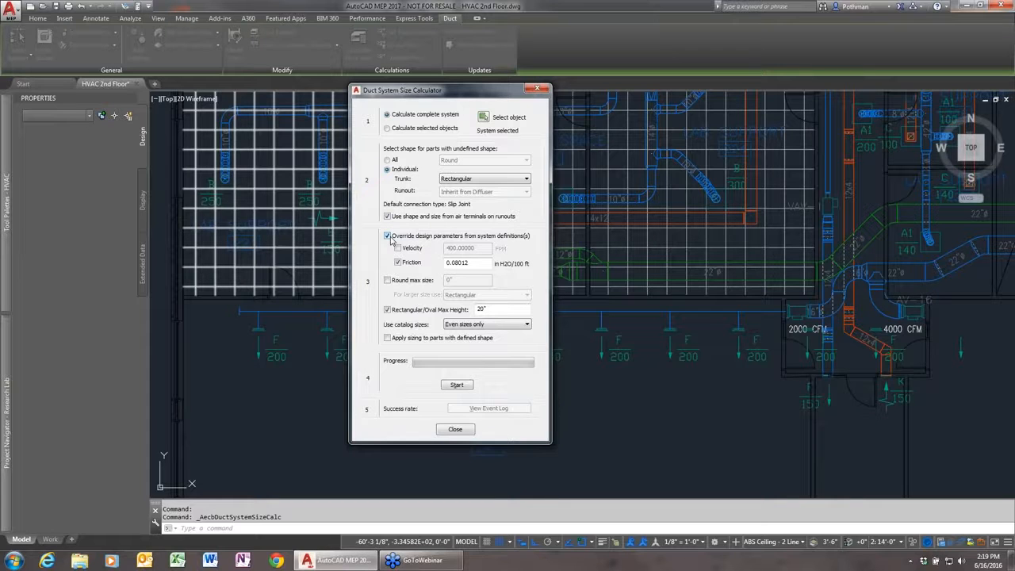
left_click(387, 235)
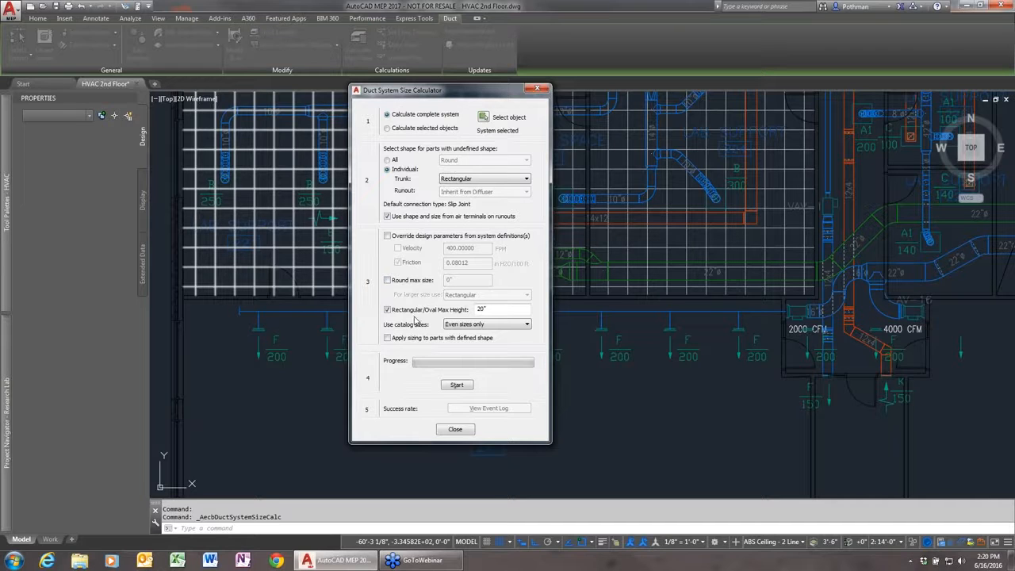
left_click_drag(503, 307, 475, 306)
left_click(492, 324)
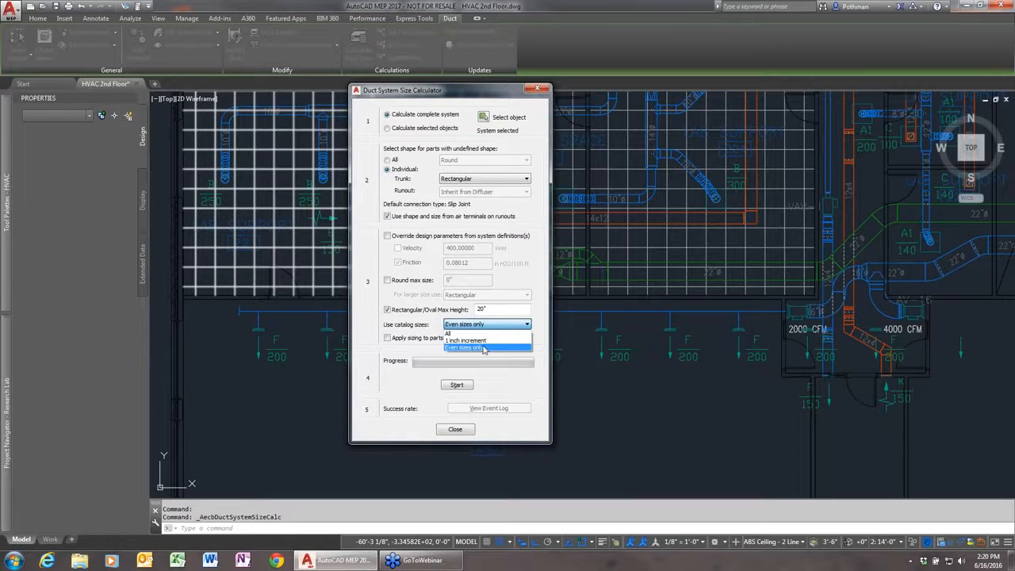
left_click(484, 349)
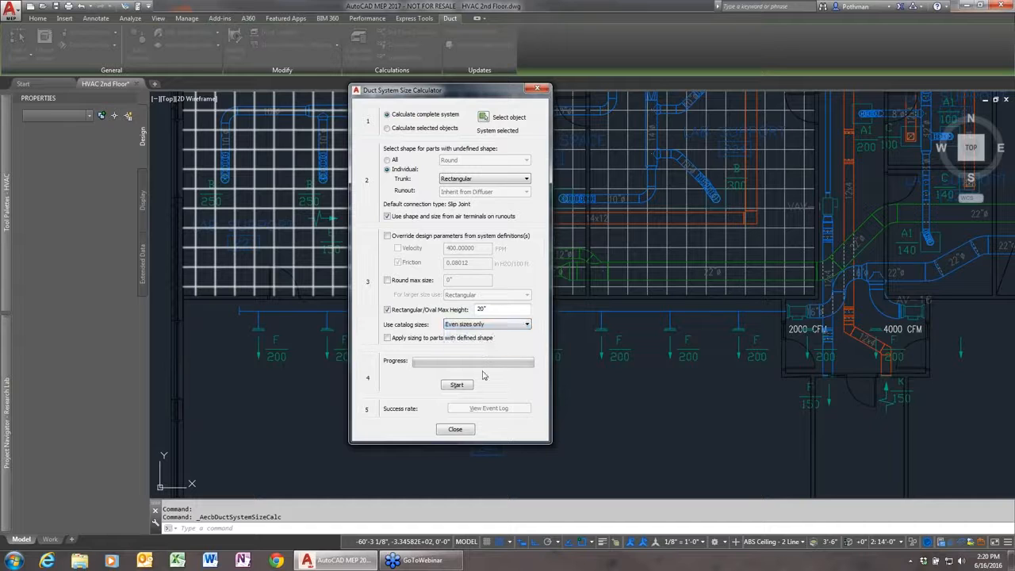
- Run the duct size calculation and accept the suggested rectangular duct tap for each diffuser takeoff, keeping it as the default for the run
left_click(460, 385)
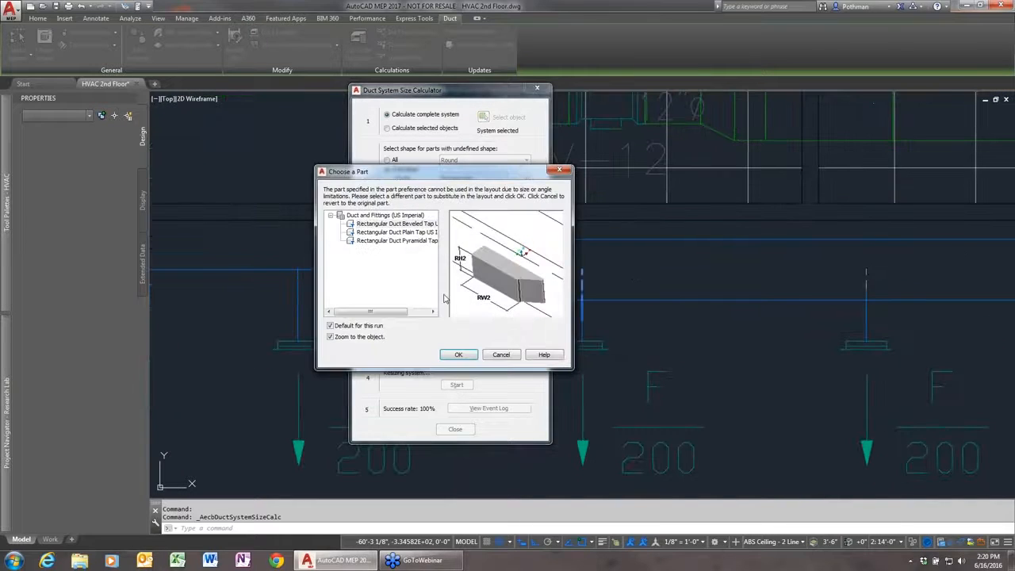
left_click(468, 356)
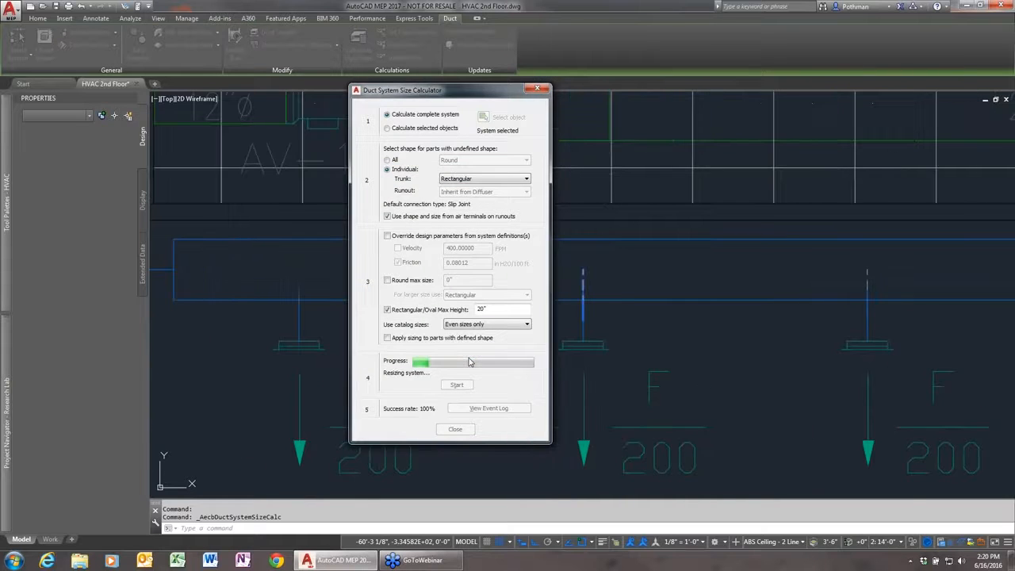
left_click(466, 356)
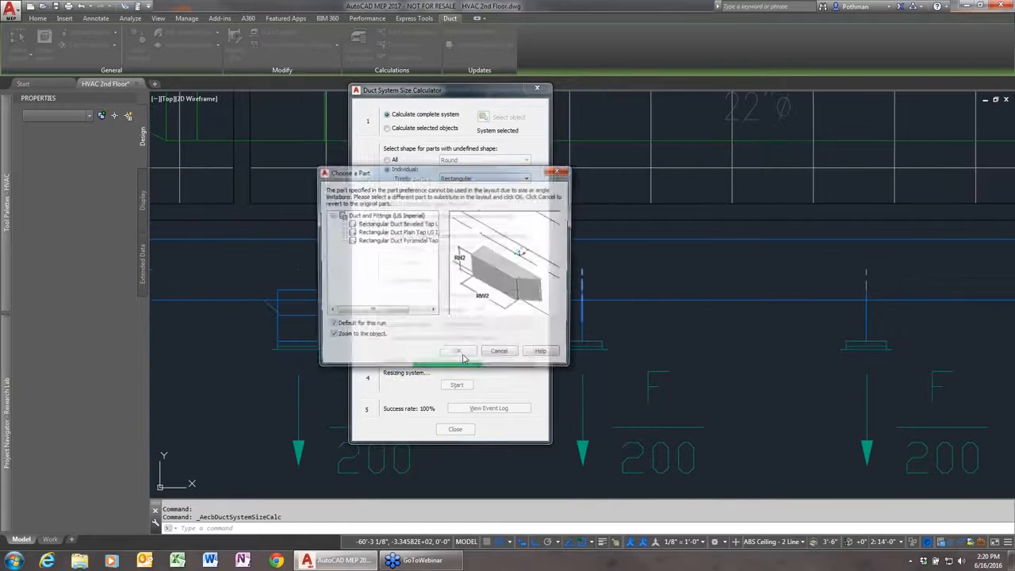
left_click(459, 355)
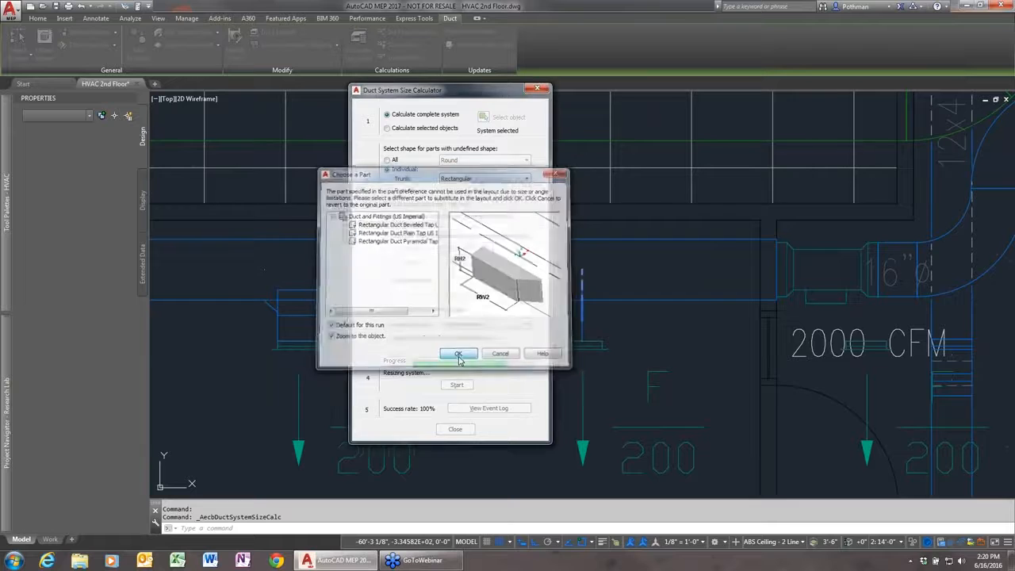
left_click(458, 354)
left_click(458, 354)
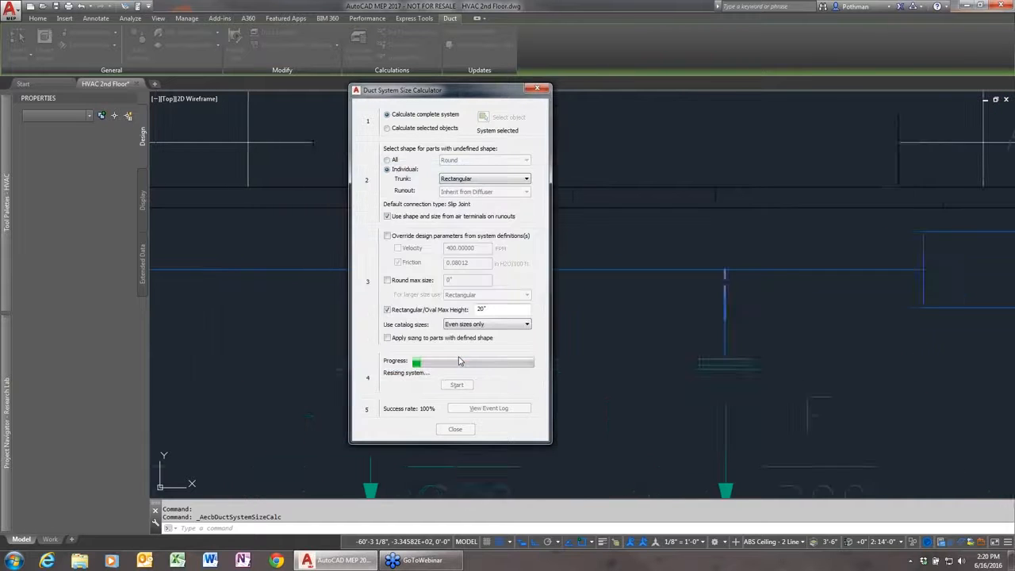
left_click(459, 355)
left_click(458, 355)
left_click(458, 355)
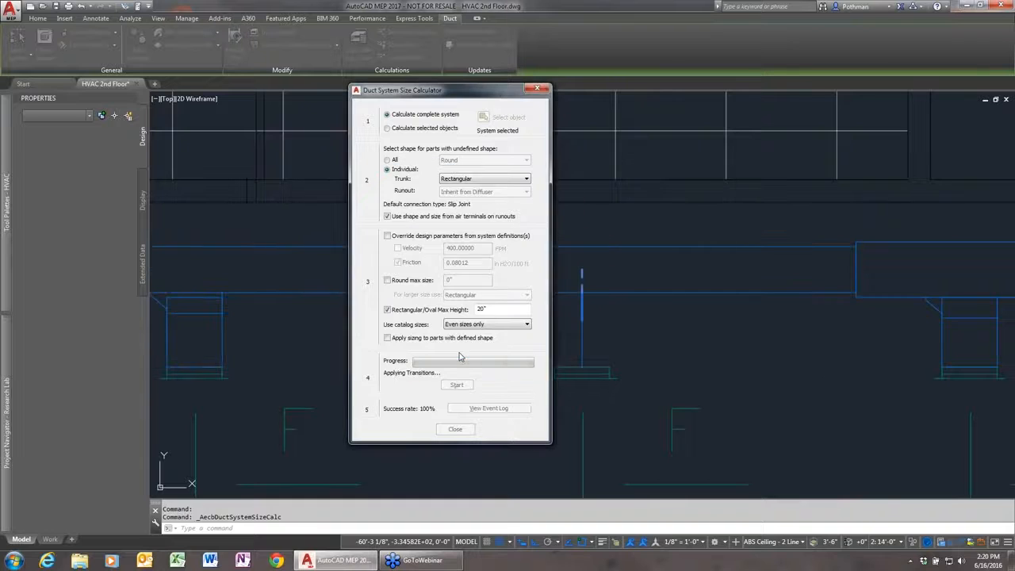
- Accept the 15-degree 12x12 to 18x16 angle concentric transition, pick Rectangular Duct Concentric Transition for the next, and close the calculator
left_click(458, 356)
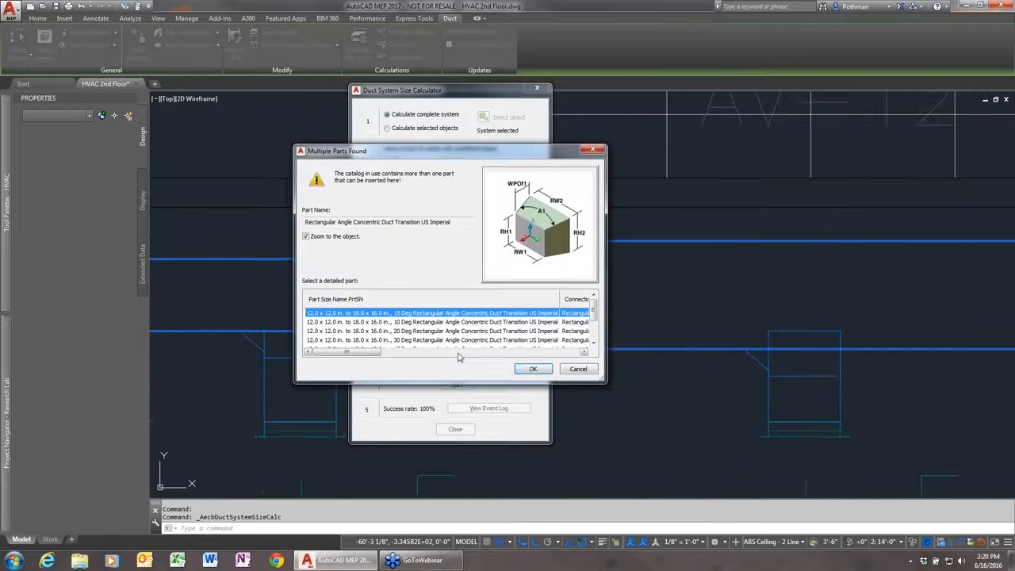
left_click(533, 370)
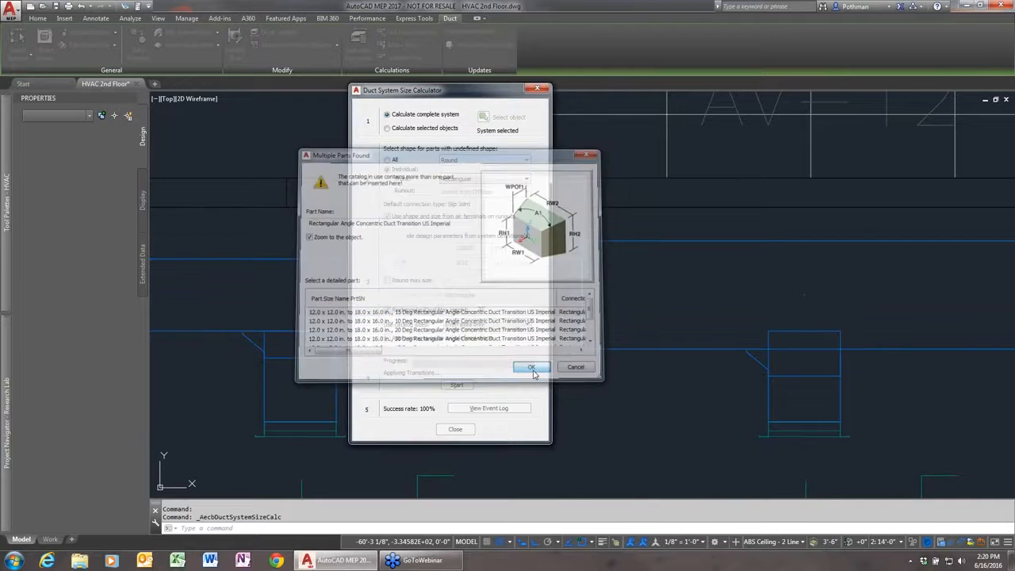
left_click(403, 233)
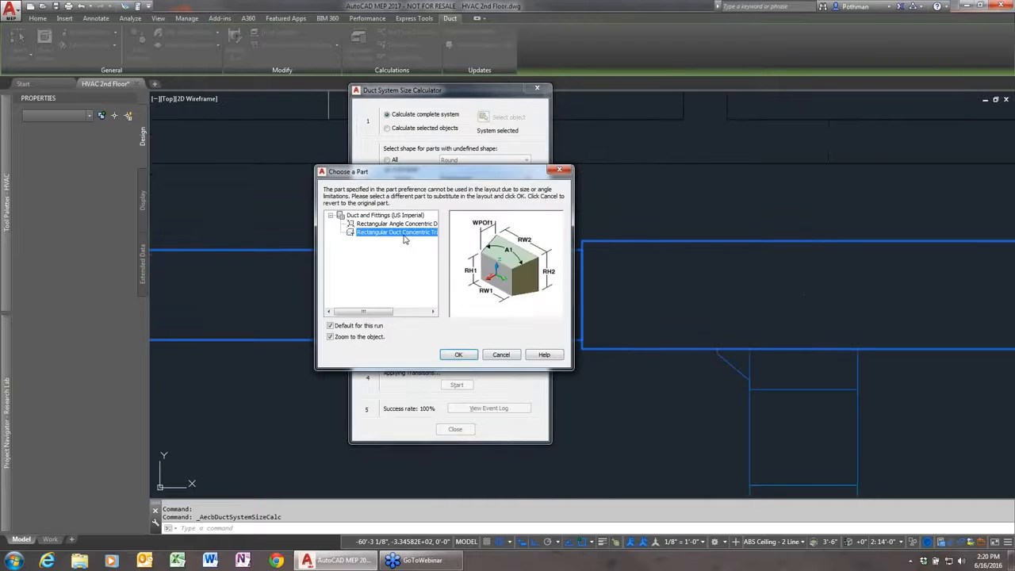
left_click(459, 354)
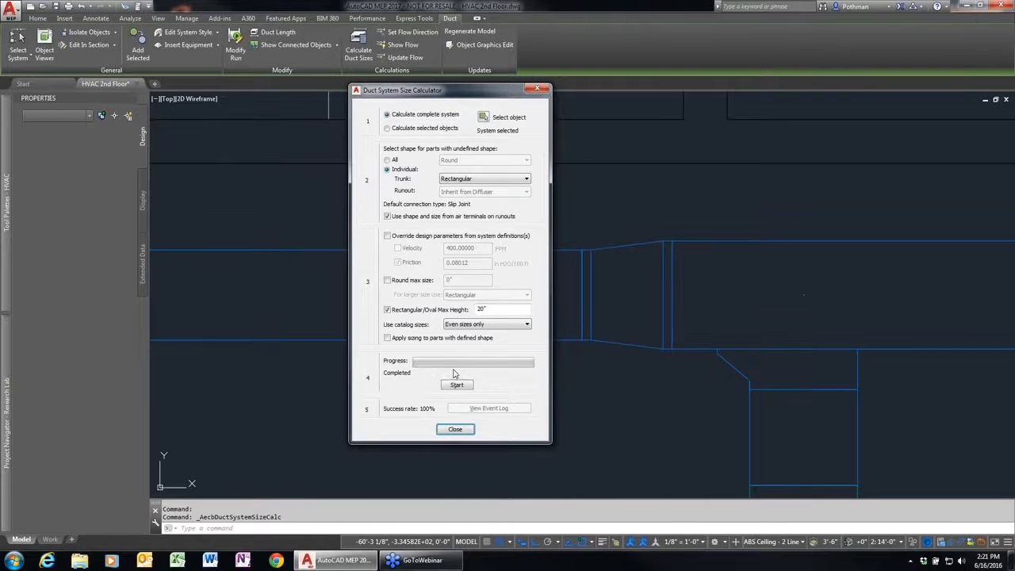
left_click(455, 429)
- Inspect the calculated width, height, flow rate and friction of the east segment of the resized Lab 247 supply duct
scroll(548, 417, "down", 5)
left_click(658, 311)
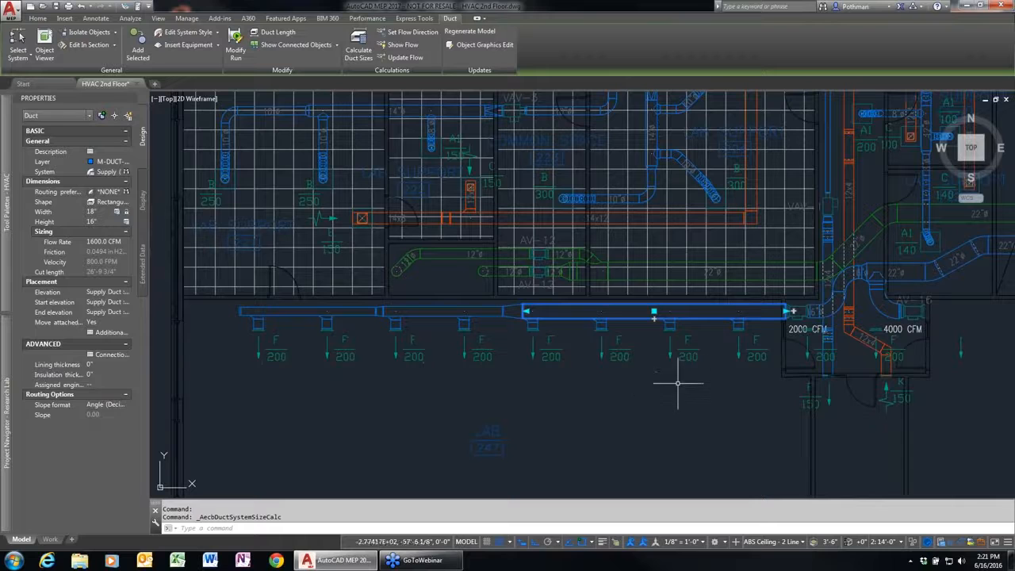
key("Escape")
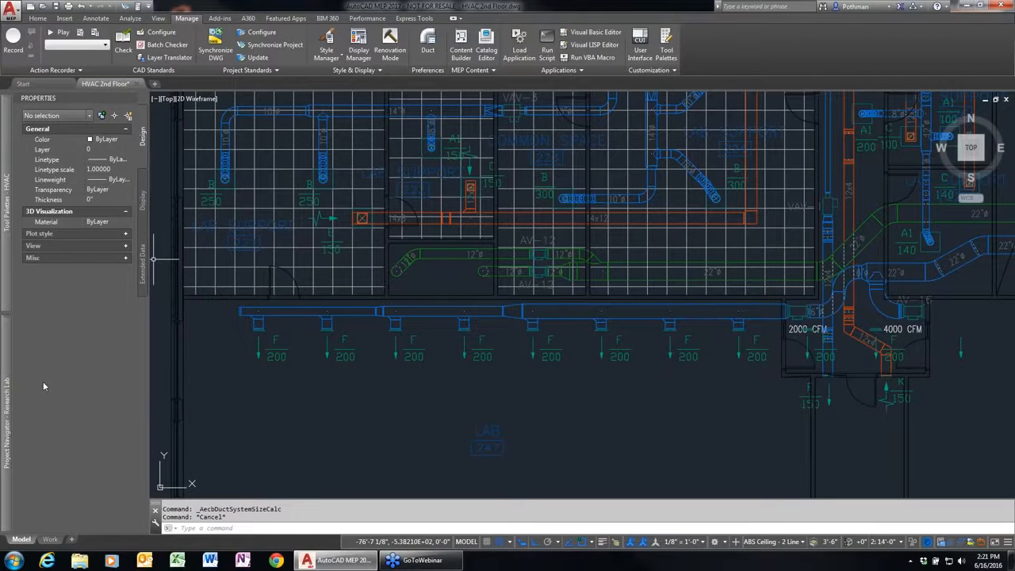
- Label the three rectangular segments of the Lab 247 supply duct with their sizes, one by one from east to west, in the Standard style
mouse_move(9, 384)
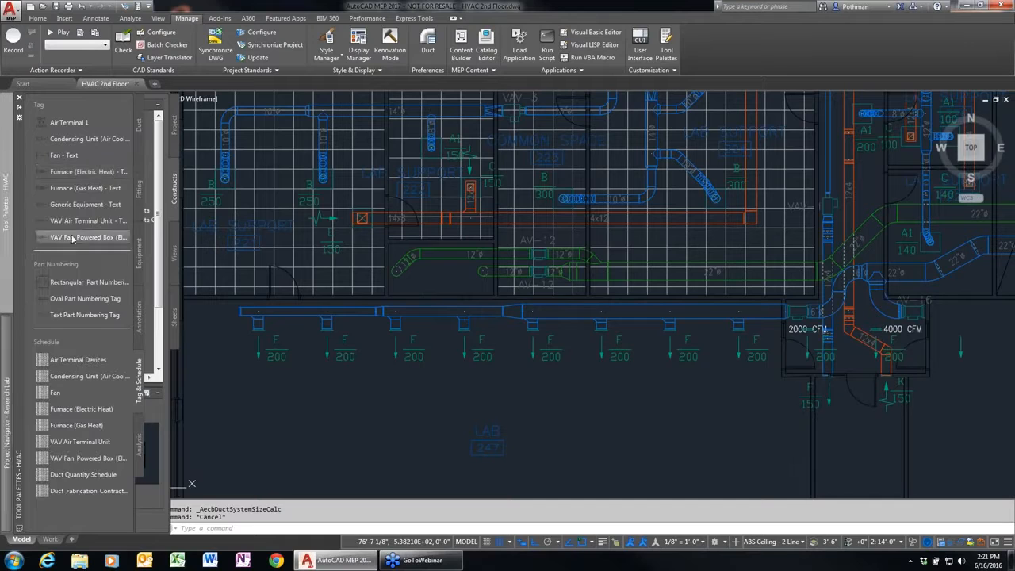
mouse_move(4, 168)
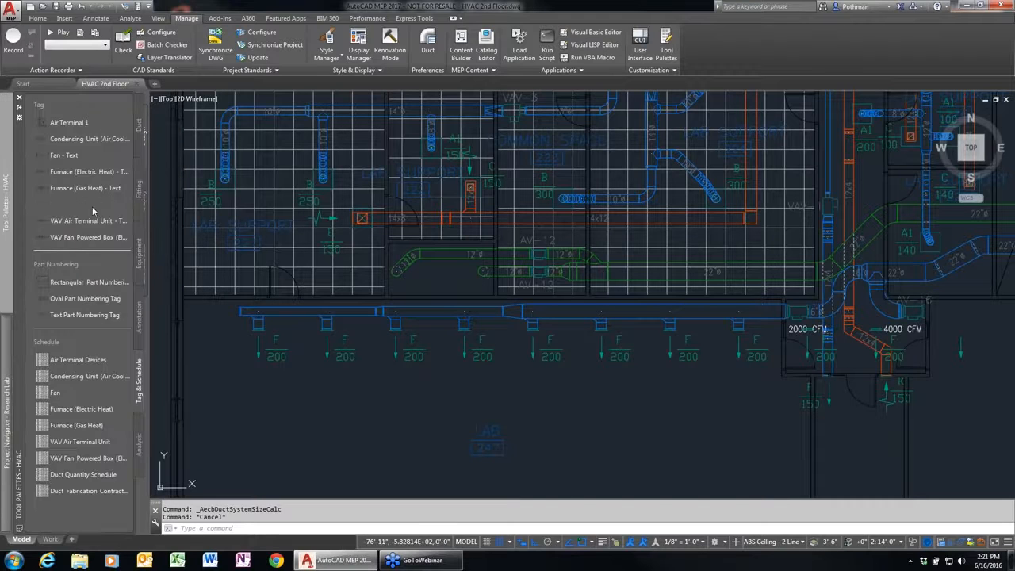
left_click(139, 313)
left_click(59, 169)
left_click(718, 316)
left_click(655, 349)
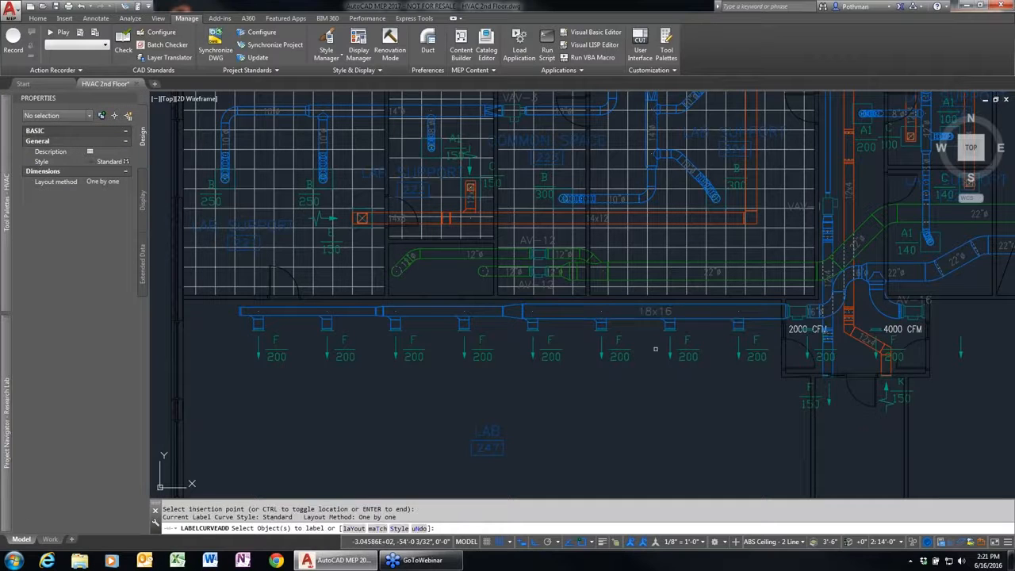
left_click(448, 314)
left_click(432, 316)
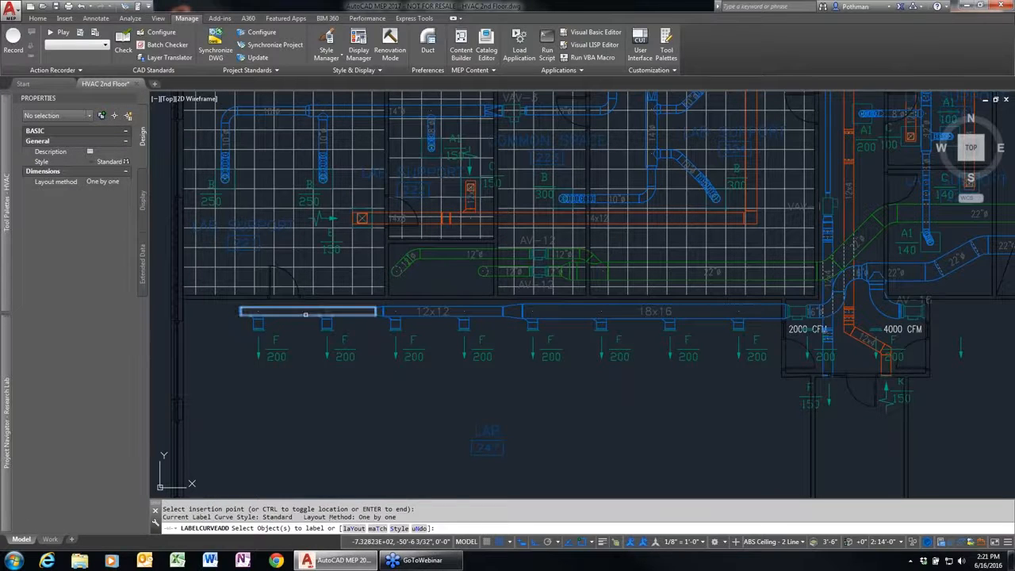
left_click(306, 315)
left_click(293, 316)
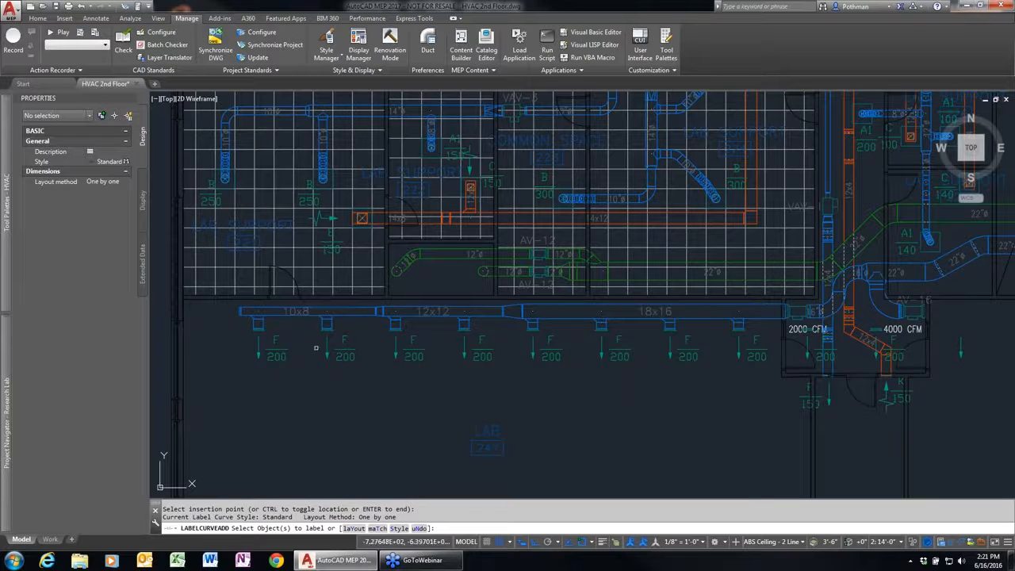
key("Return")
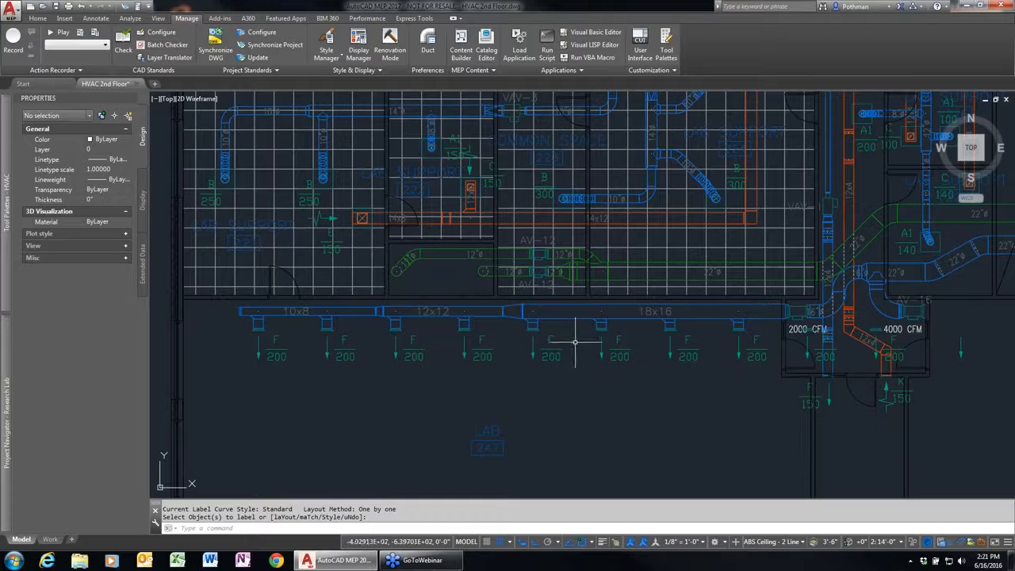
- Flip the direction of the four diffuser tap fittings along the 18x16 duct so their beveled sides face east
scroll(575, 341, "up", 4)
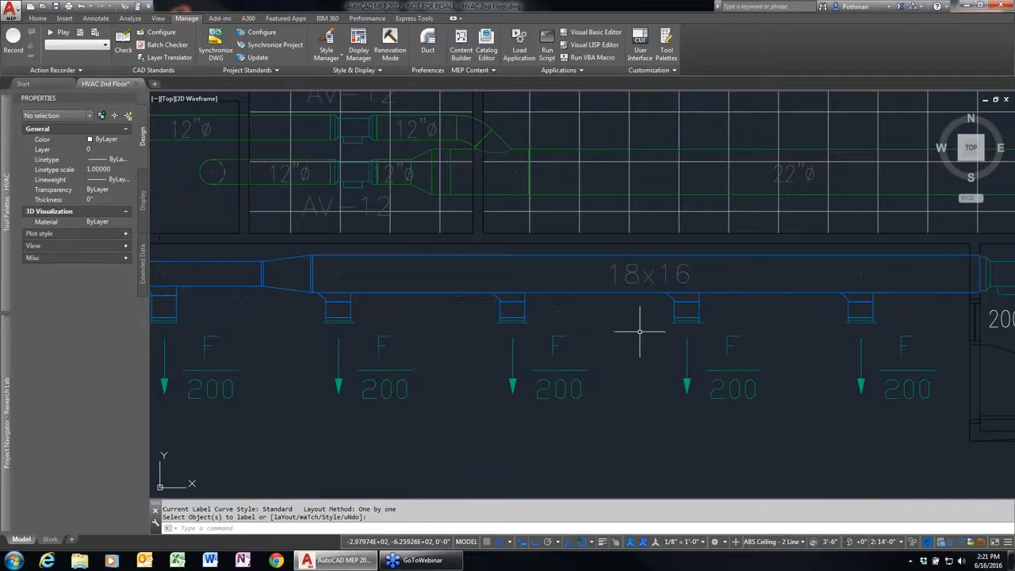
left_click(322, 298)
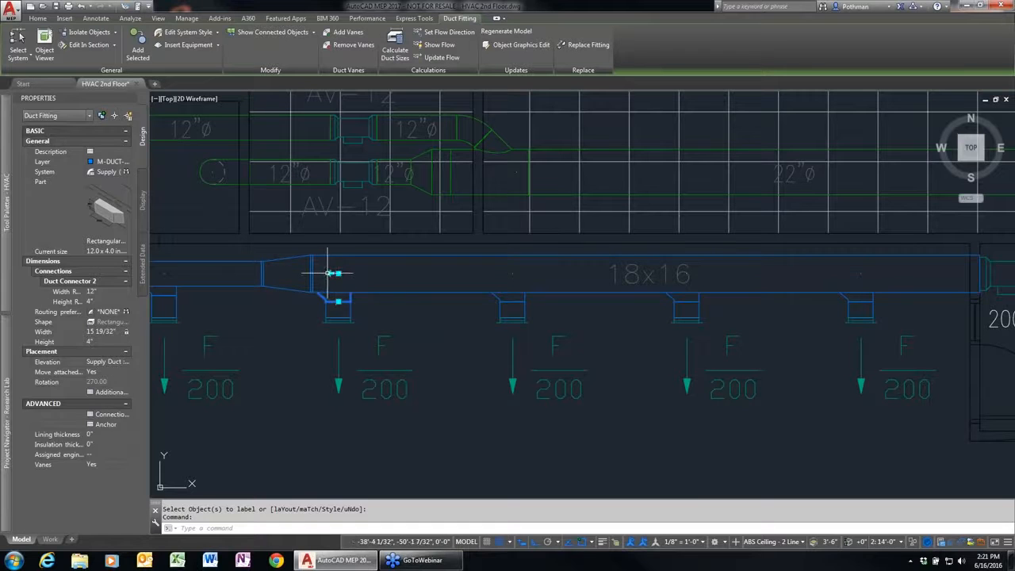
left_click(336, 274)
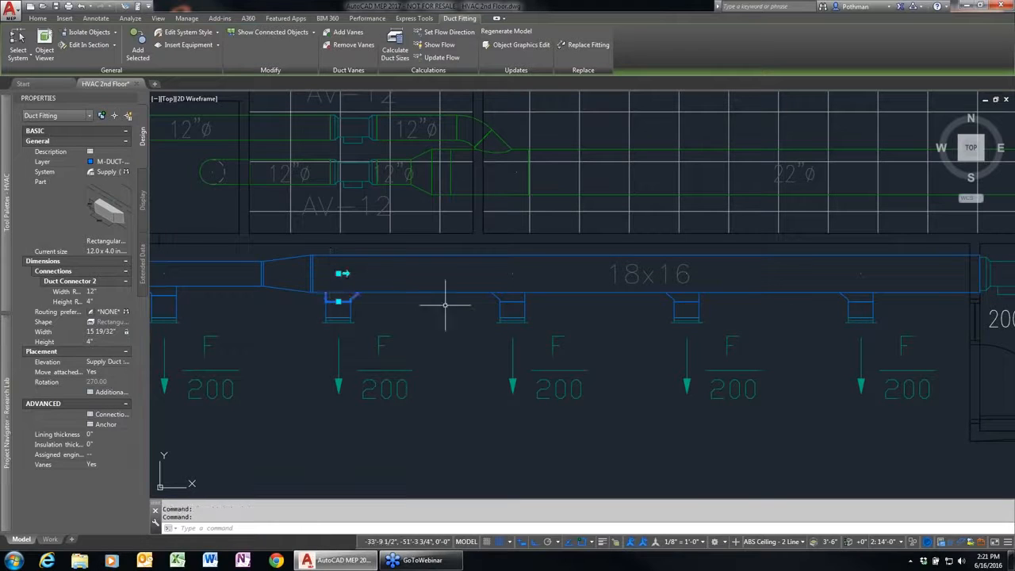
left_click(499, 298)
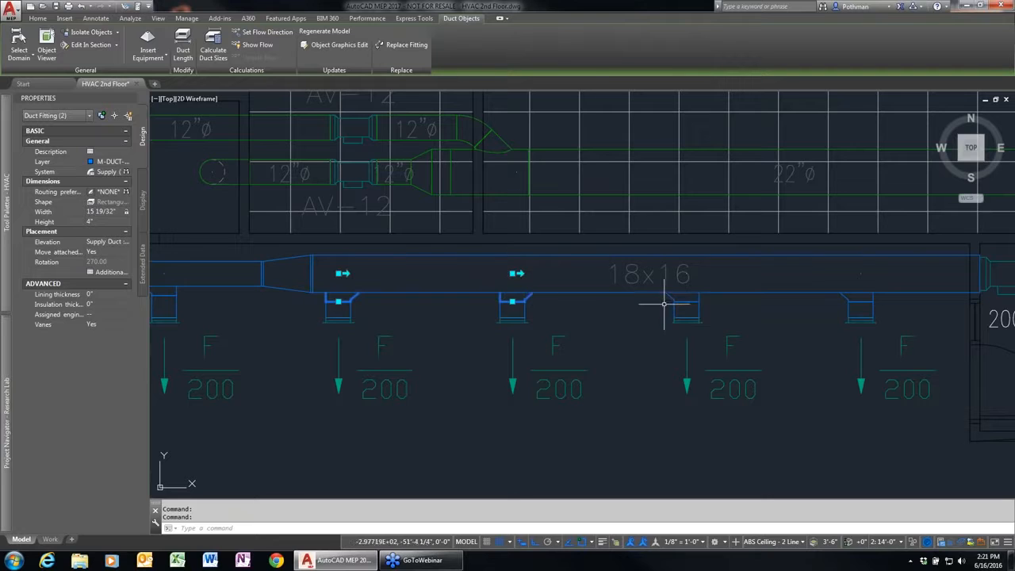
left_click(680, 284)
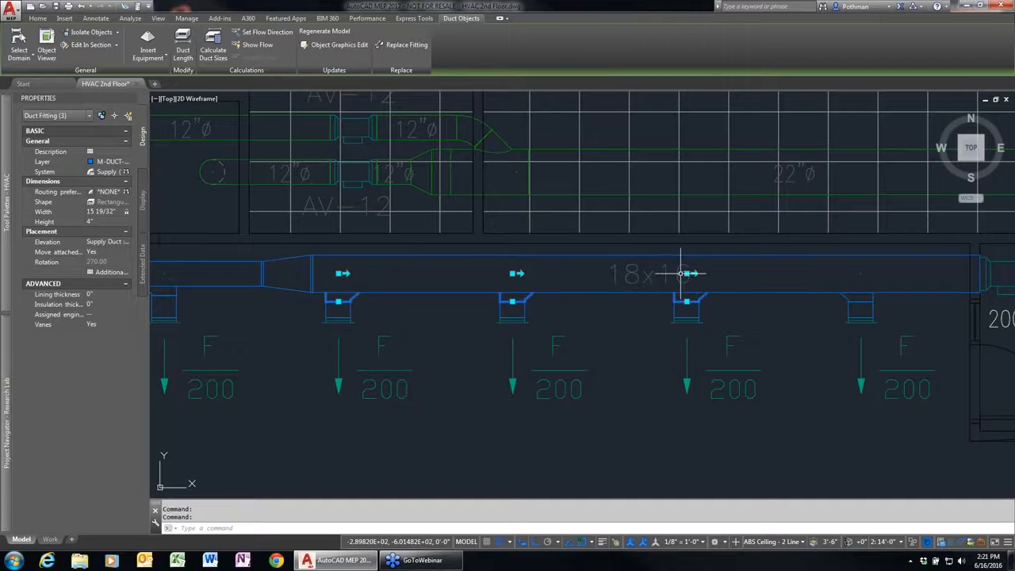
left_click(846, 298)
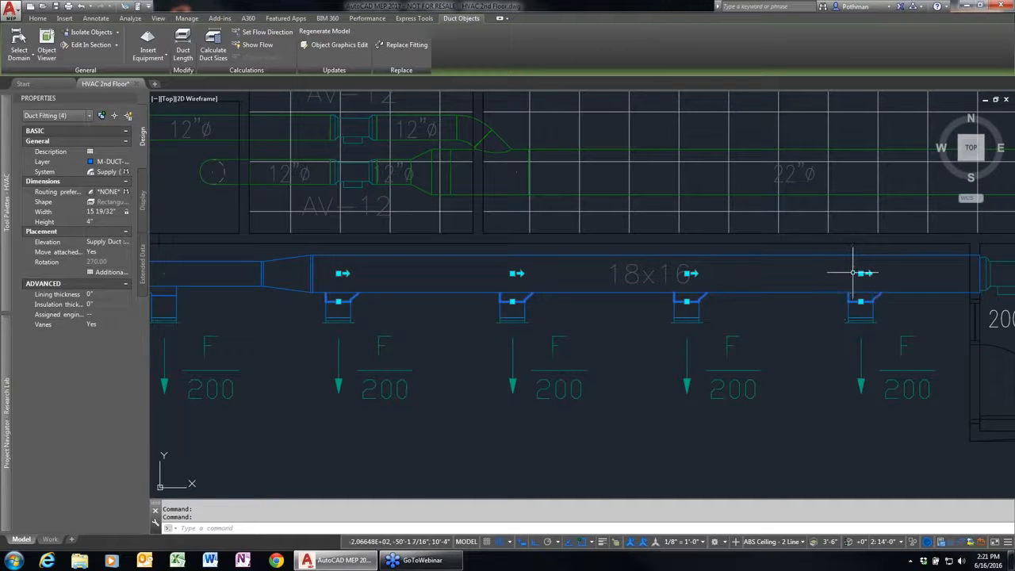
key("Escape")
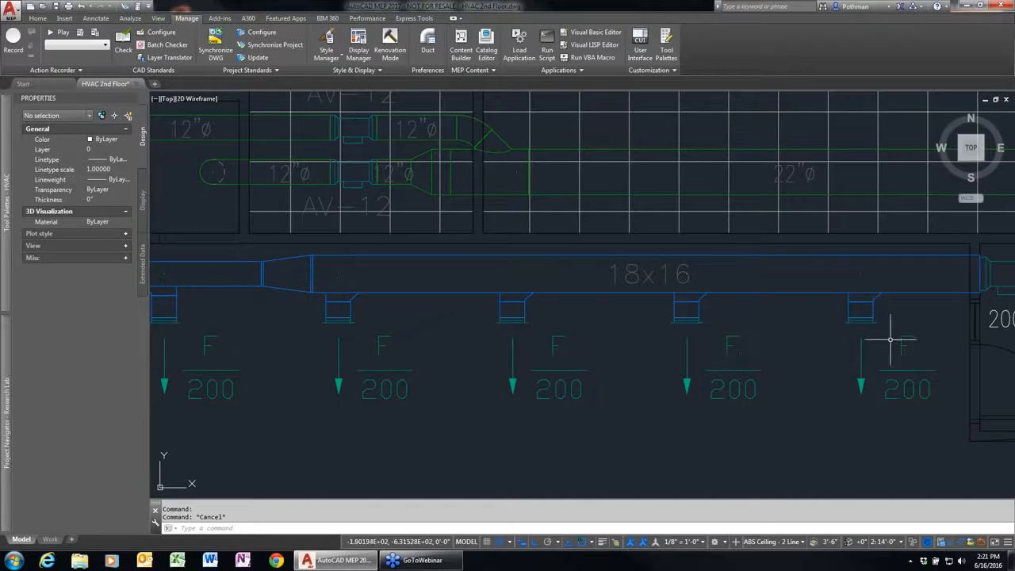
- Close the HVAC 2nd Floor drawing without saving its changes
scroll(879, 352, "down", 4)
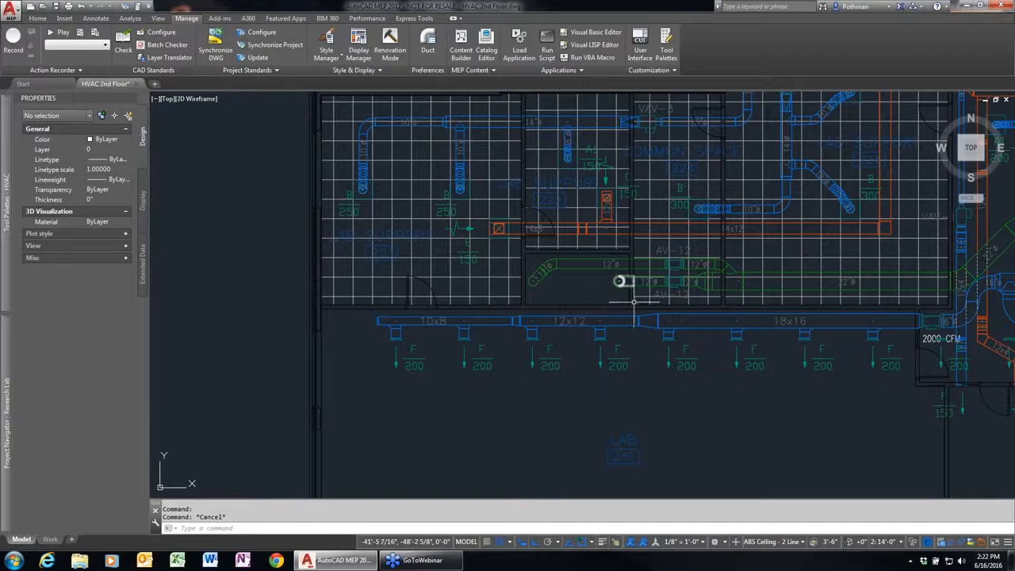
scroll(806, 261, "up", 3)
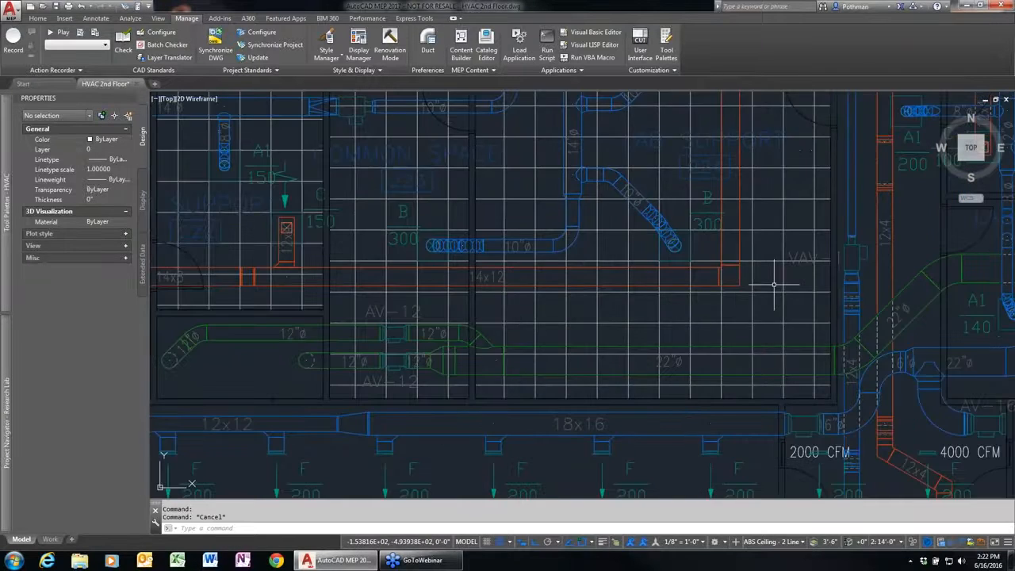
scroll(774, 283, "down", 5)
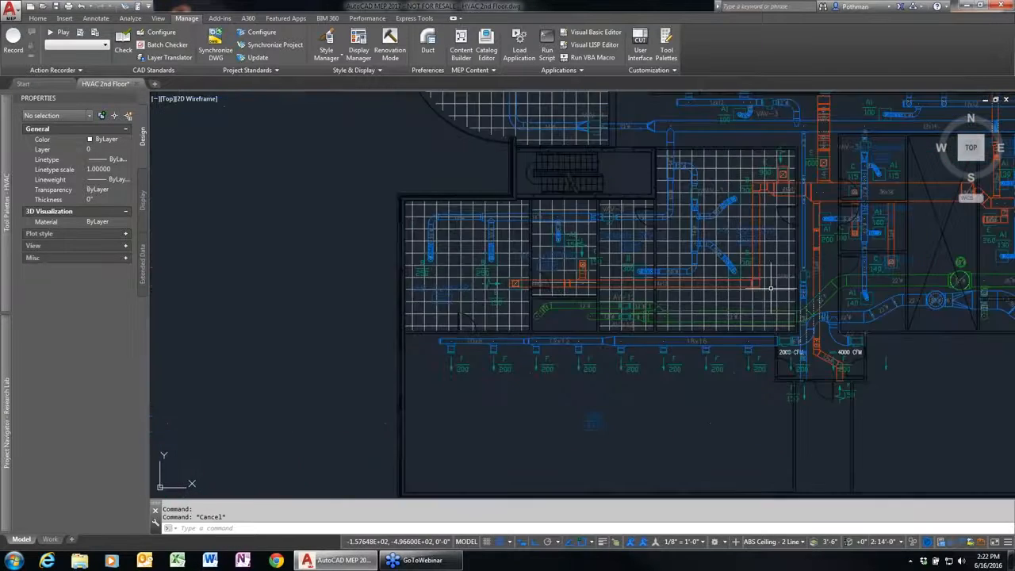
left_click(136, 85)
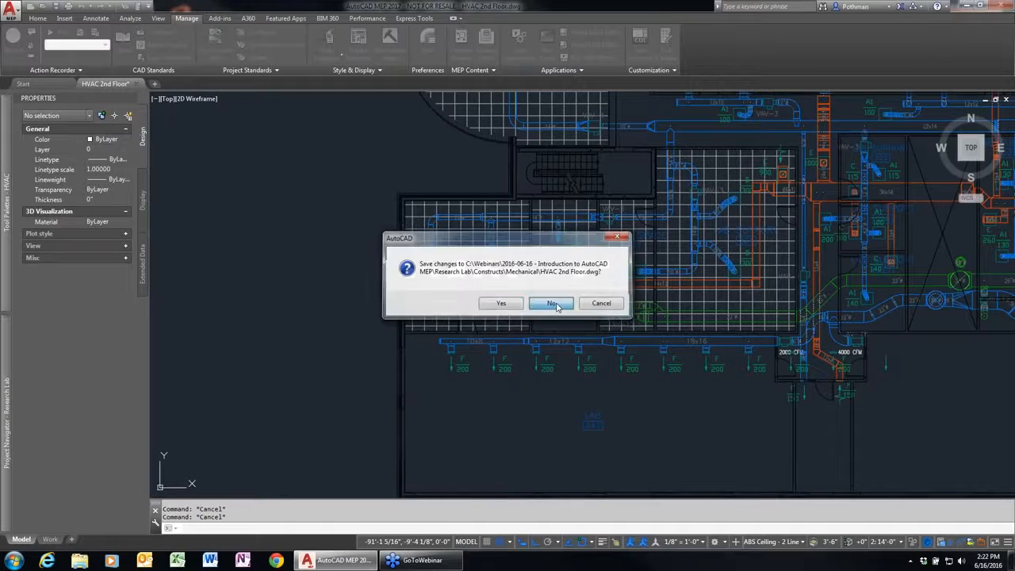
left_click(546, 317)
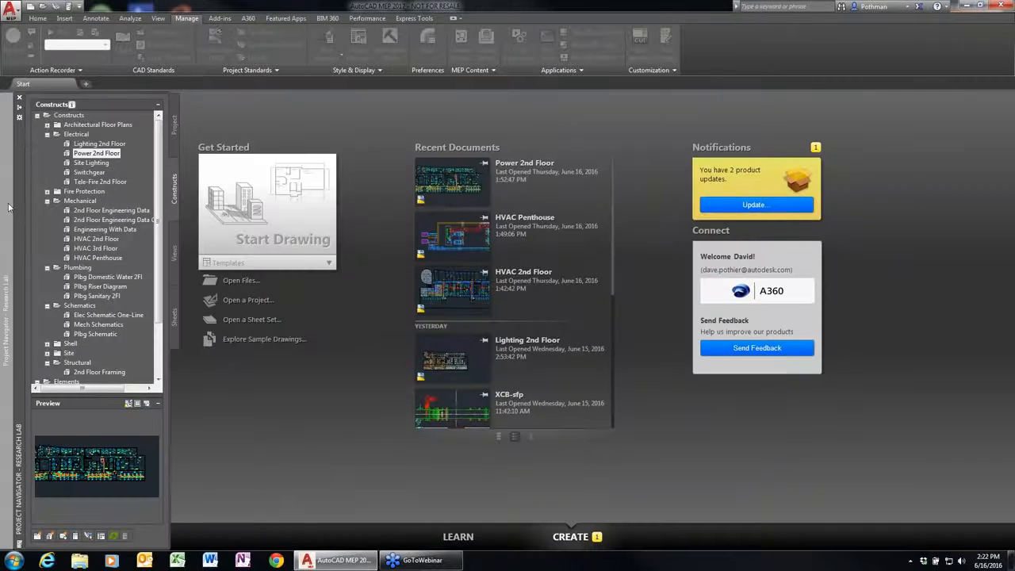
- Open the HVAC Penthouse construct from the Mechanical folder and focus on the chillers and pumps at the west end of the plan
double_click(88, 259)
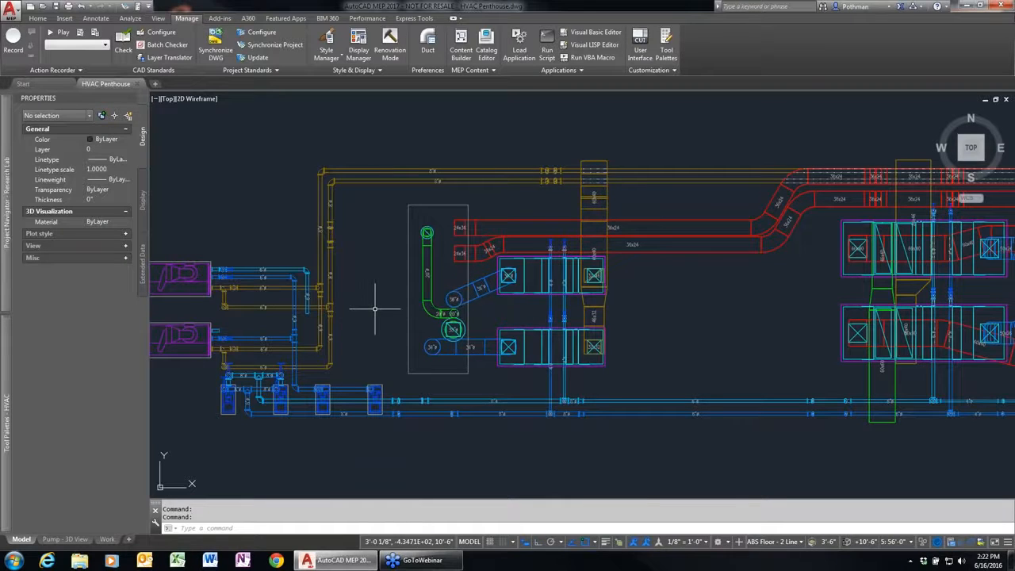
middle_click_drag(378, 309, 541, 285)
scroll(537, 291, "down", 3)
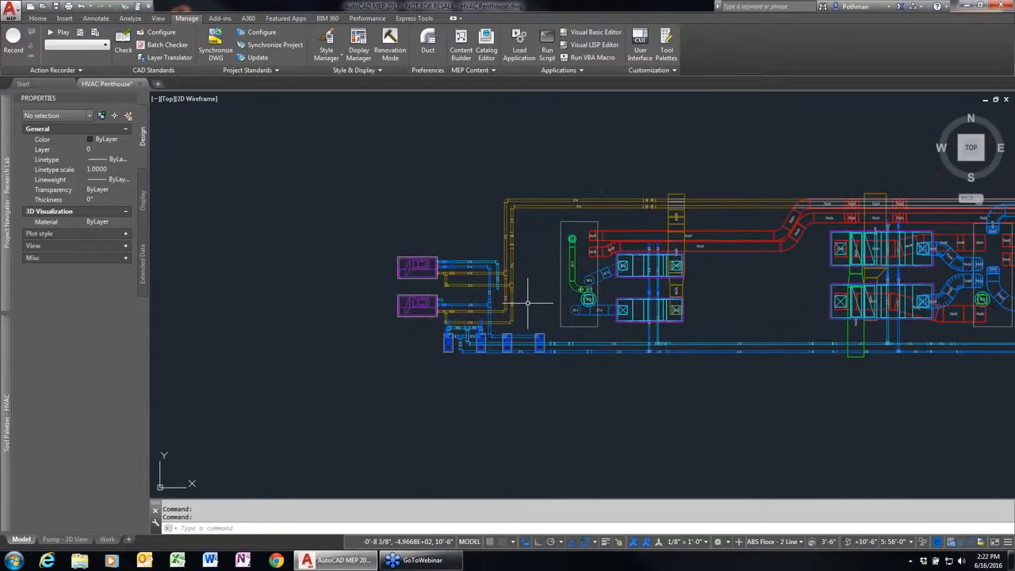
scroll(527, 303, "up", 3)
scroll(527, 303, "up", 2)
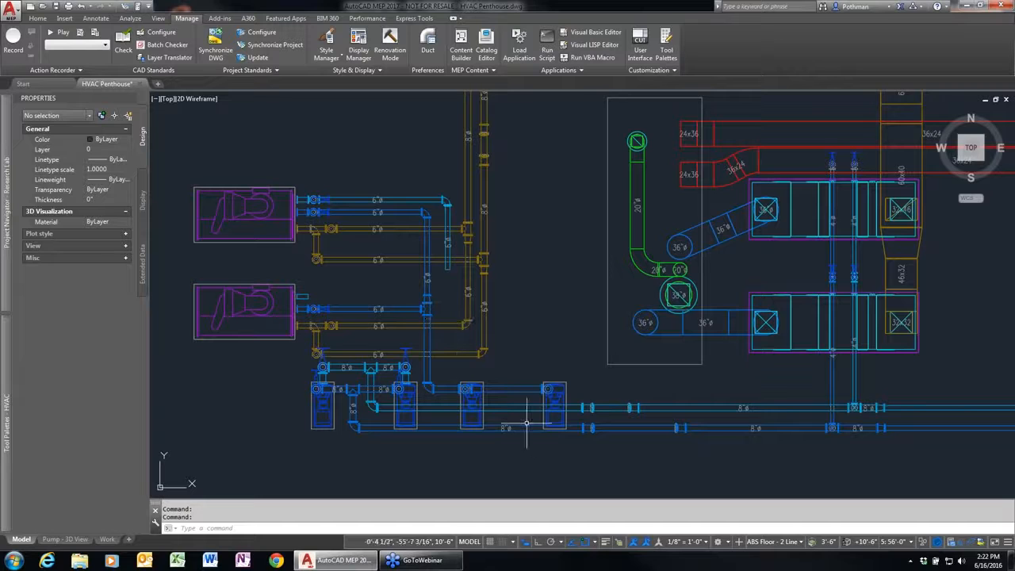
scroll(525, 446, "up", 2)
middle_click_drag(526, 438, 667, 447)
scroll(668, 452, "down", 2)
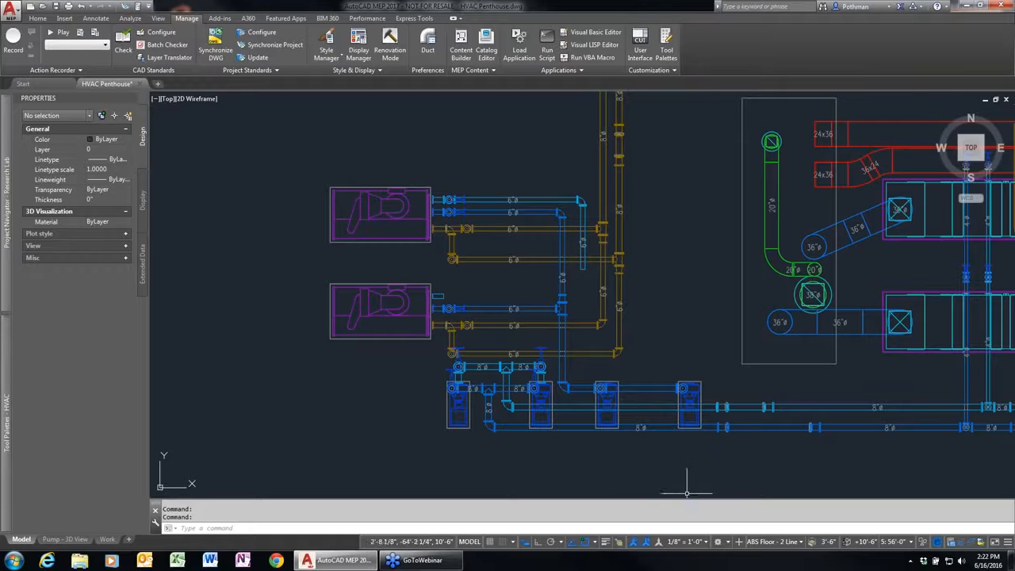
- Switch to the Piping workspace and review its pipe, fitting and equipment tools
left_click(727, 543)
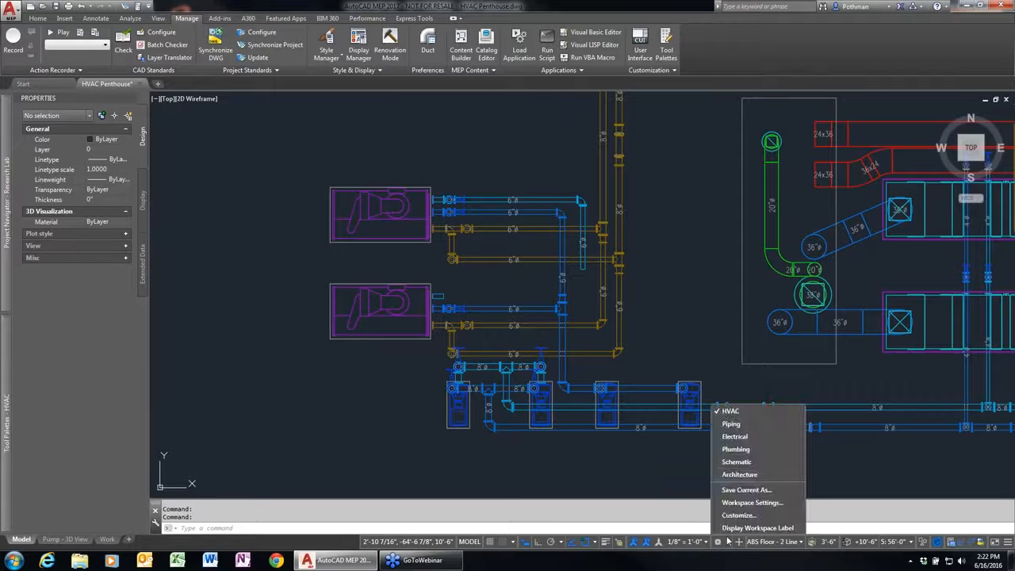
left_click(740, 426)
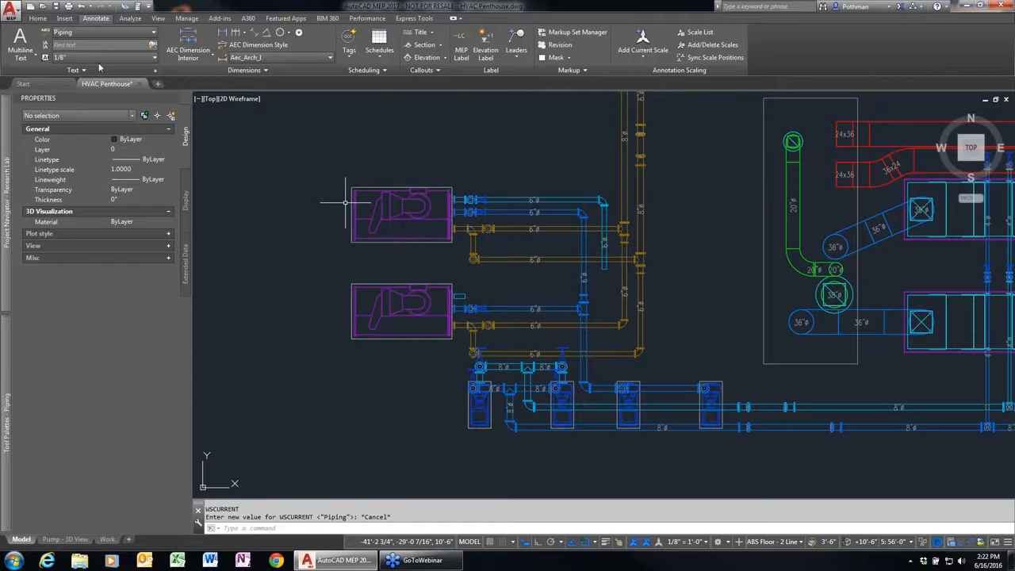
left_click(38, 17)
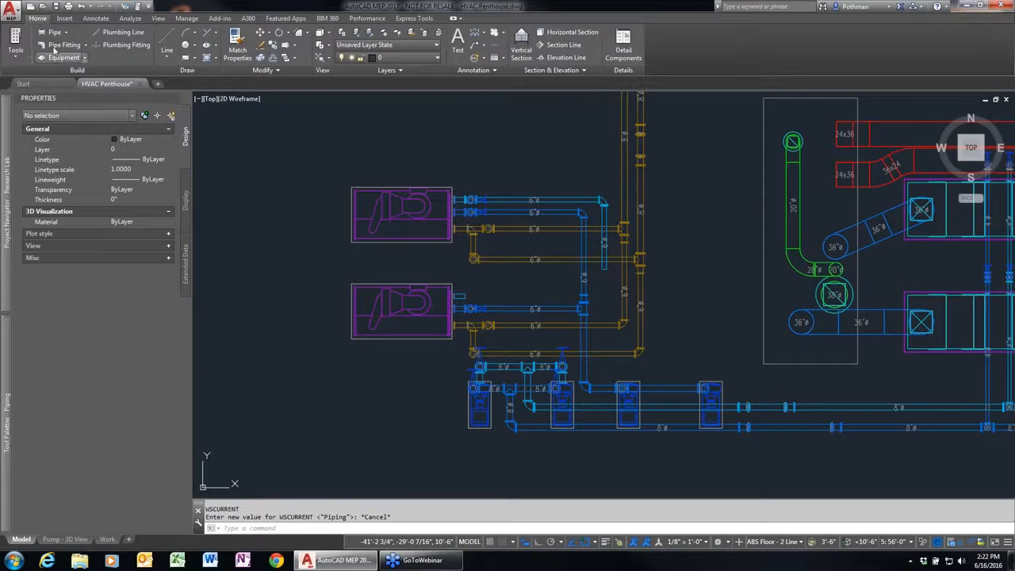
mouse_move(8, 448)
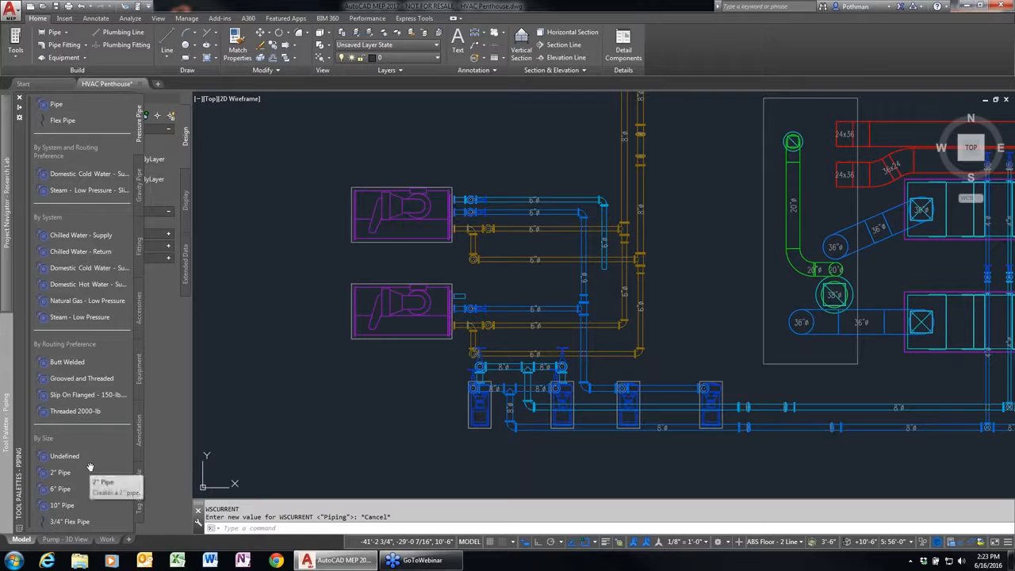
- Examine the parts and size ranges defined in the Generic Flanged and the Grooved and Threaded pipe routing preferences
middle_click_drag(711, 385, 654, 291)
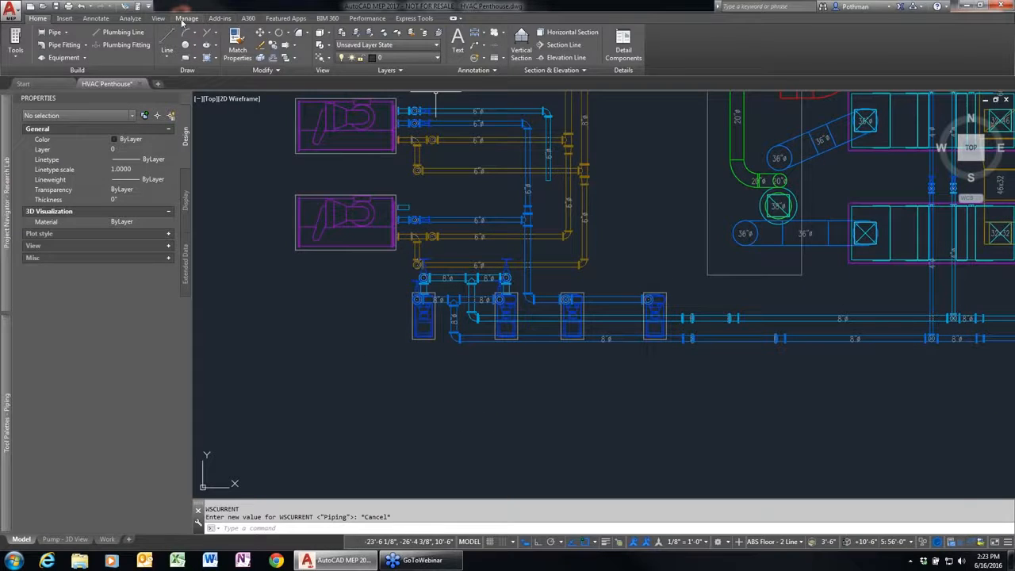
left_click(187, 18)
left_click(327, 54)
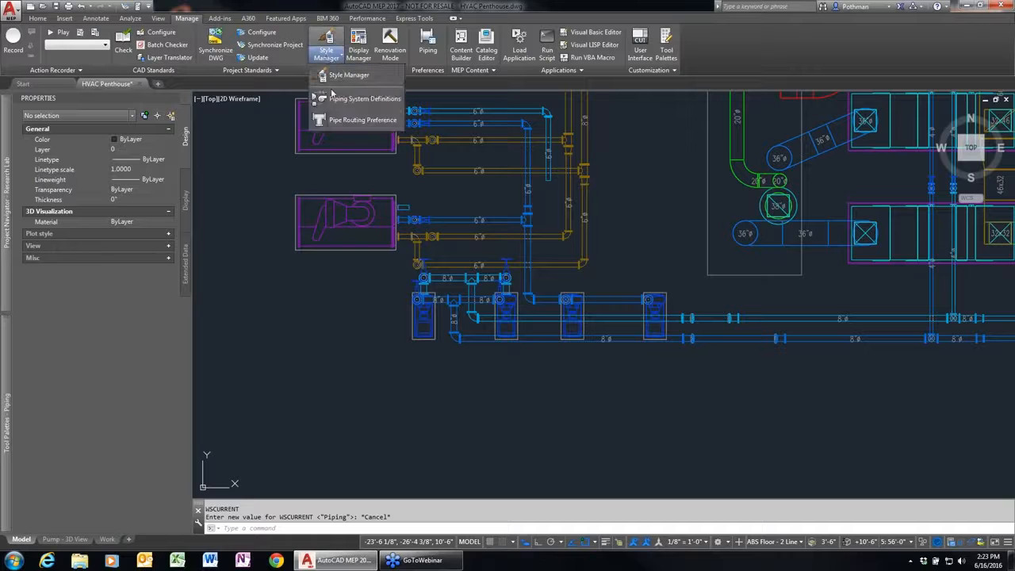
left_click(345, 121)
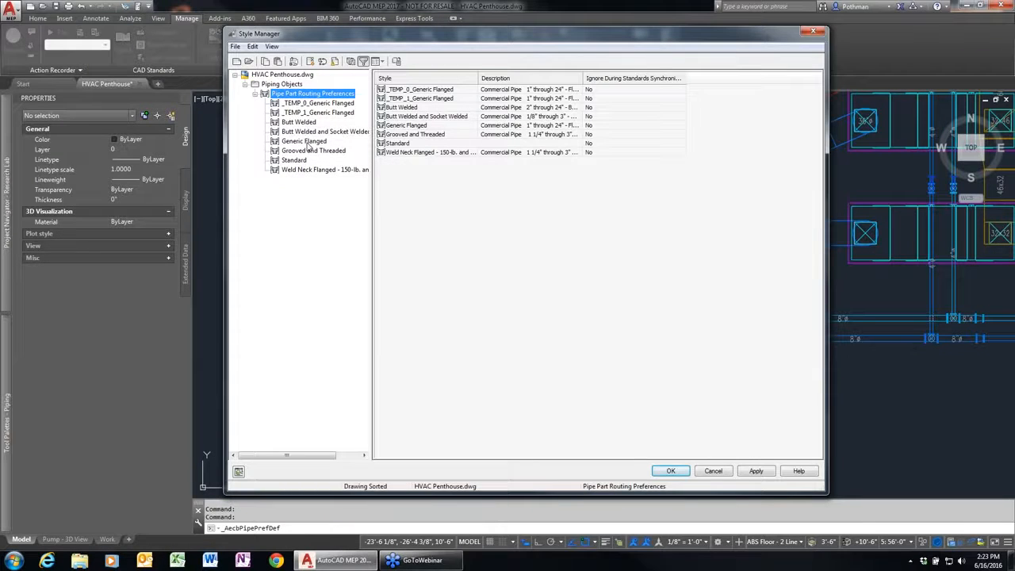
left_click(307, 142)
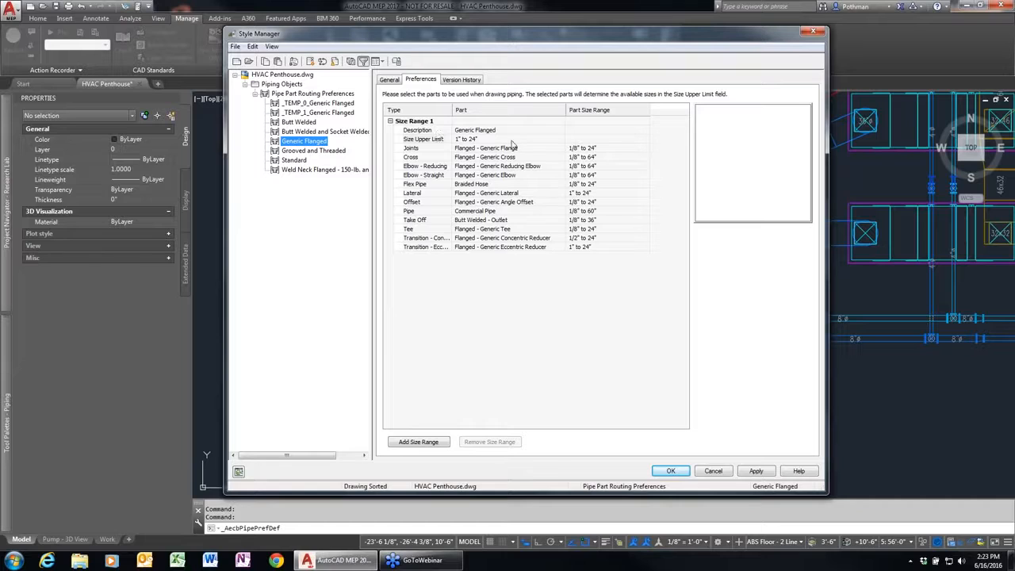
left_click(308, 153)
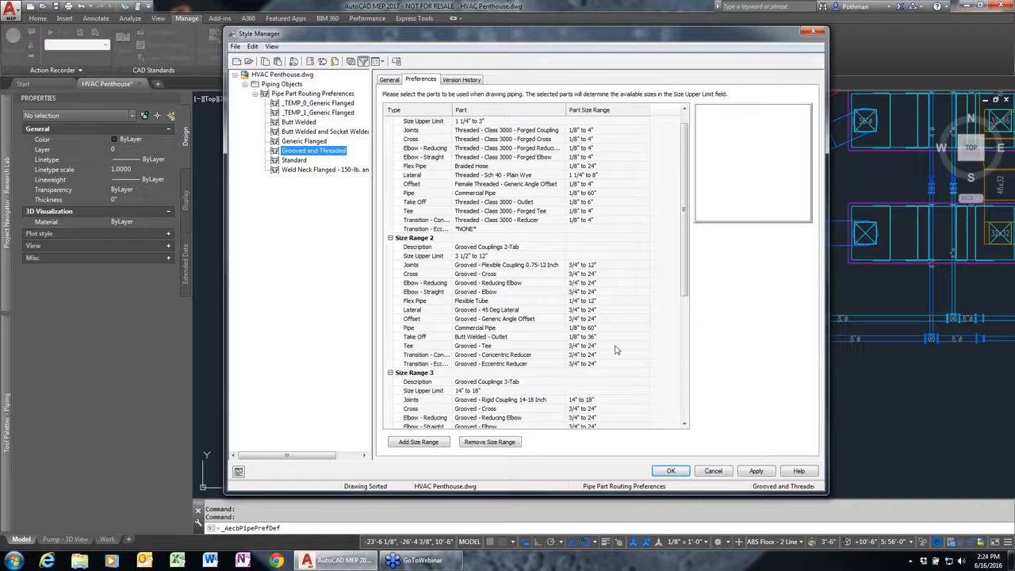
left_click_drag(684, 215, 652, 322)
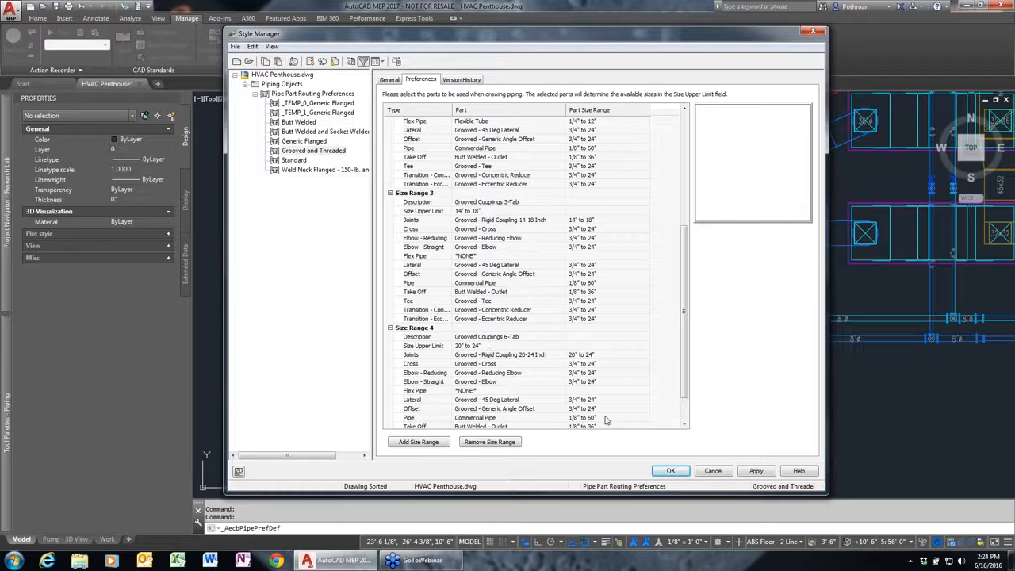
left_click(713, 471)
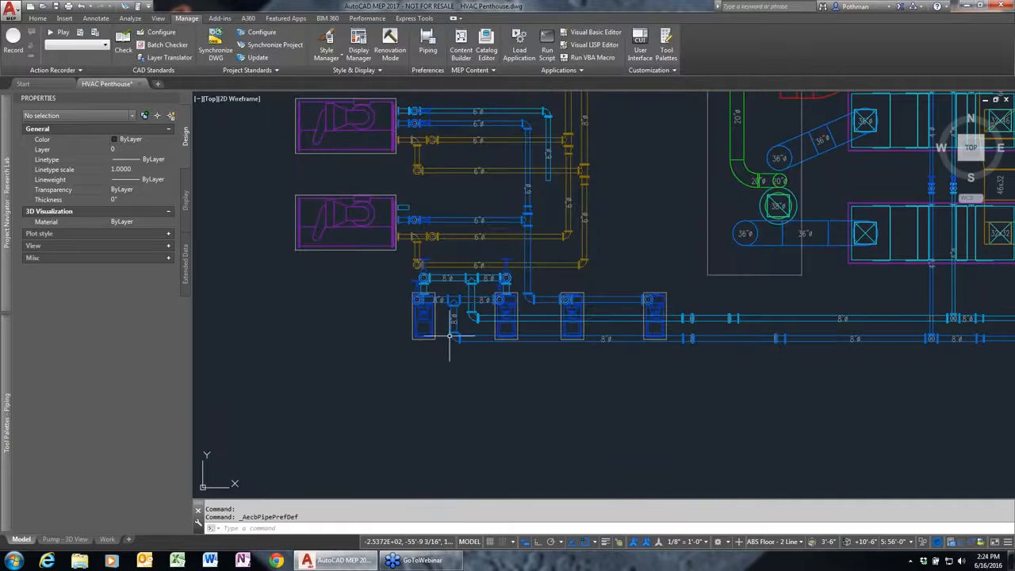
- Draw a 3" Chilled Water Return pipe run in empty space with Grooved and Threaded routing, going east, about 4' south, and east again
left_click(37, 18)
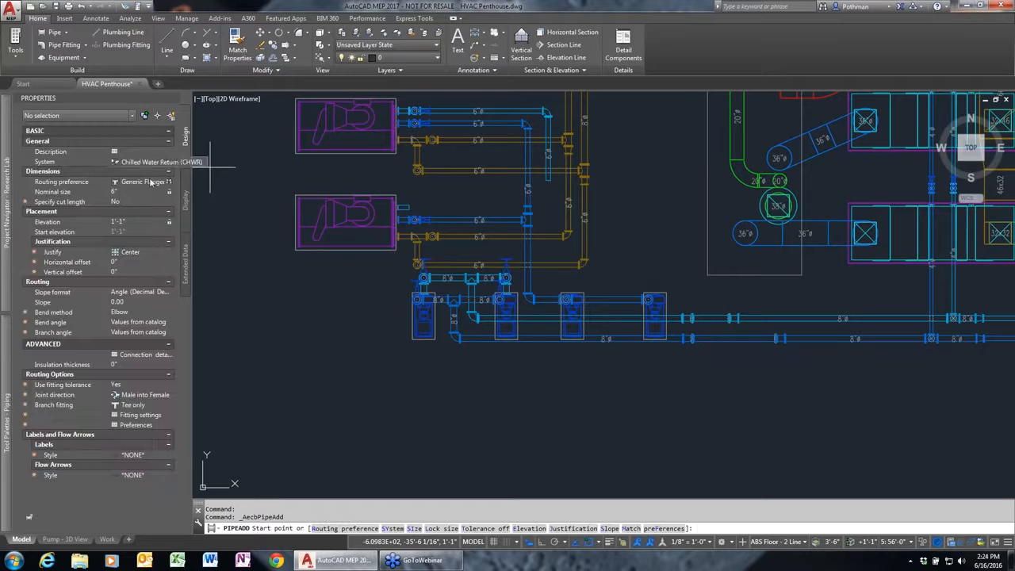
left_click(160, 183)
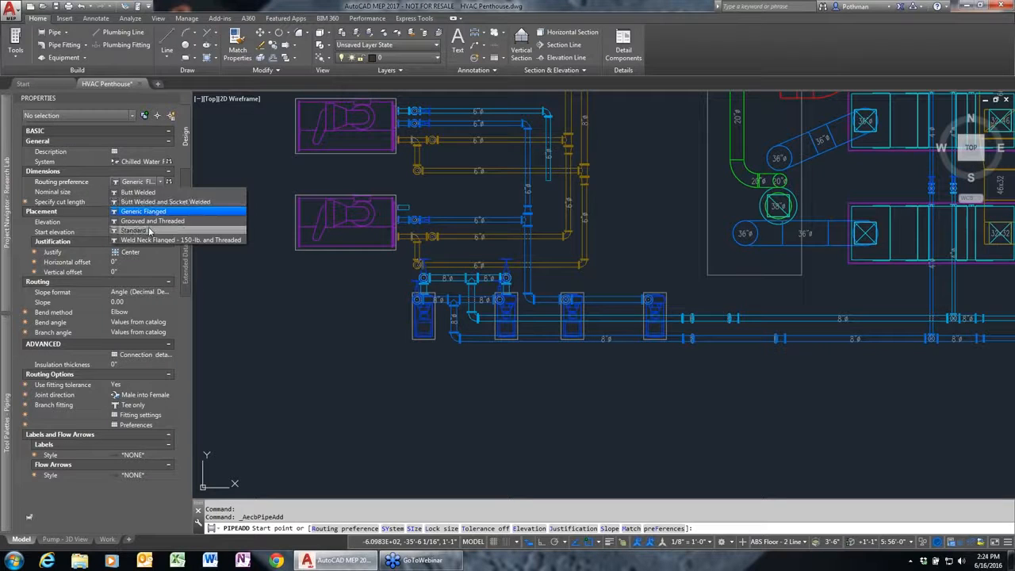
left_click(155, 223)
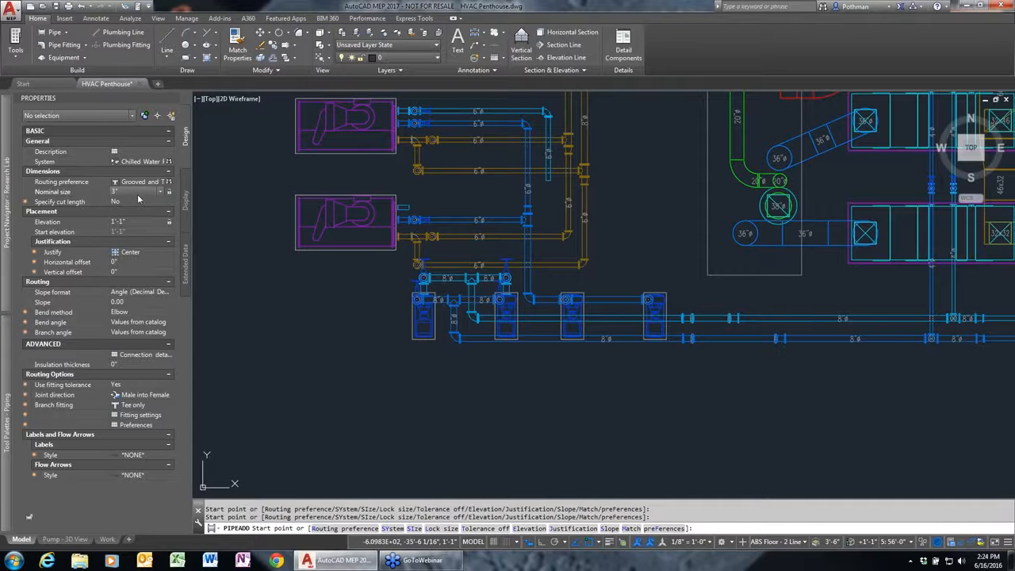
scroll(434, 427, "up", 5)
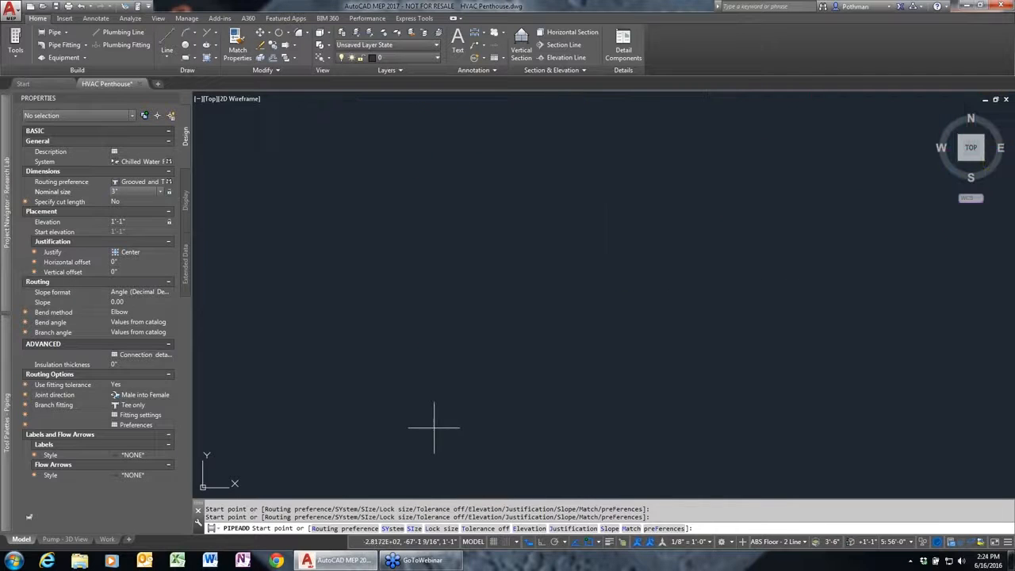
left_click(393, 311)
left_click(607, 312)
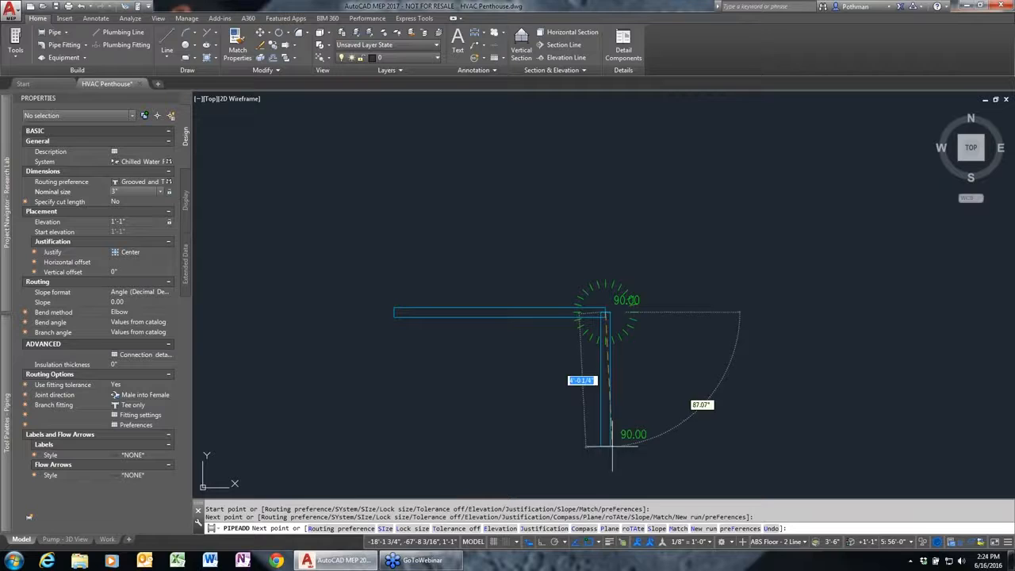
left_click(612, 446)
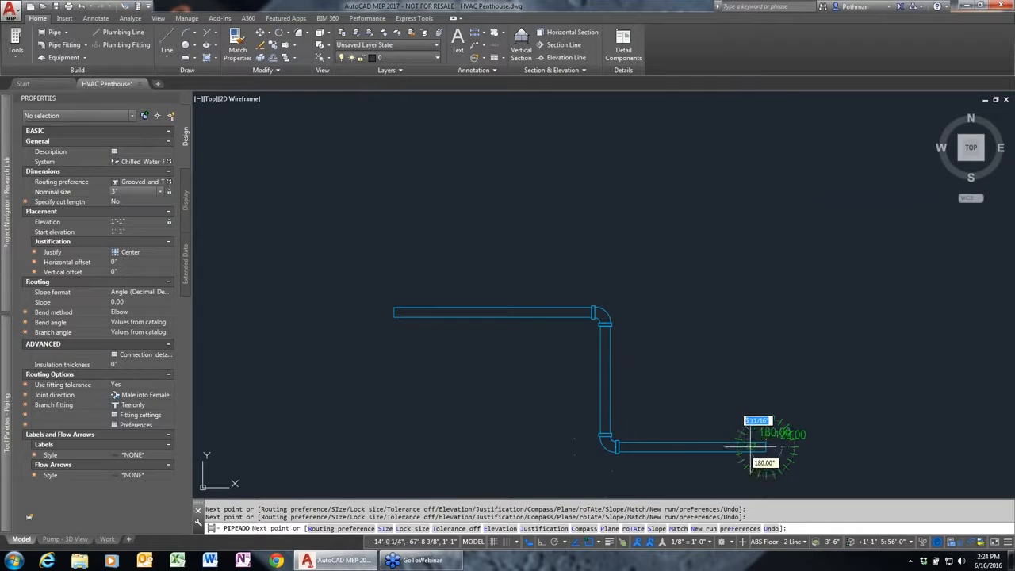
- Change the nominal size to 4" and continue the pipe run east, north, west and north, then end it
left_click(160, 192)
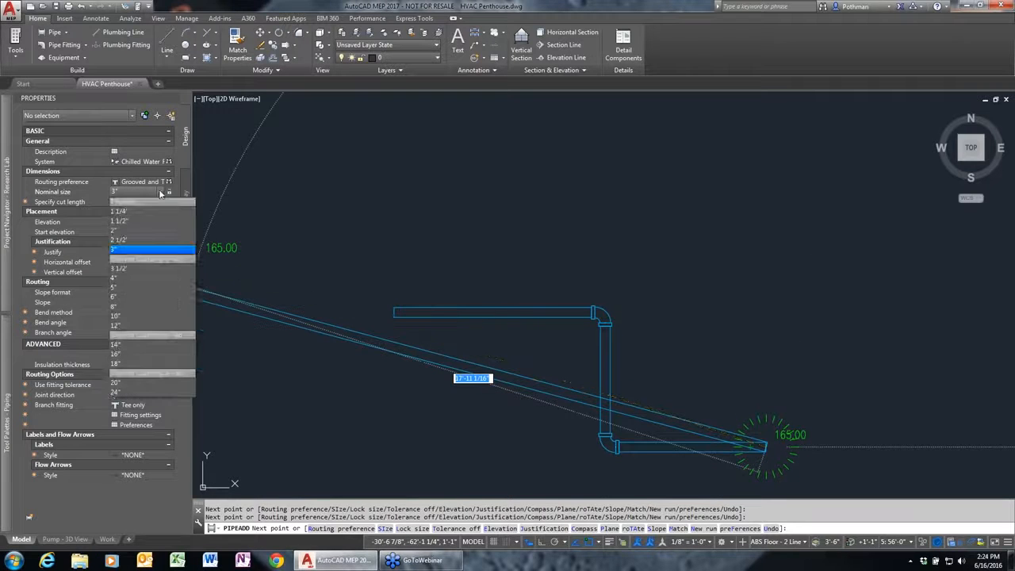
left_click(136, 270)
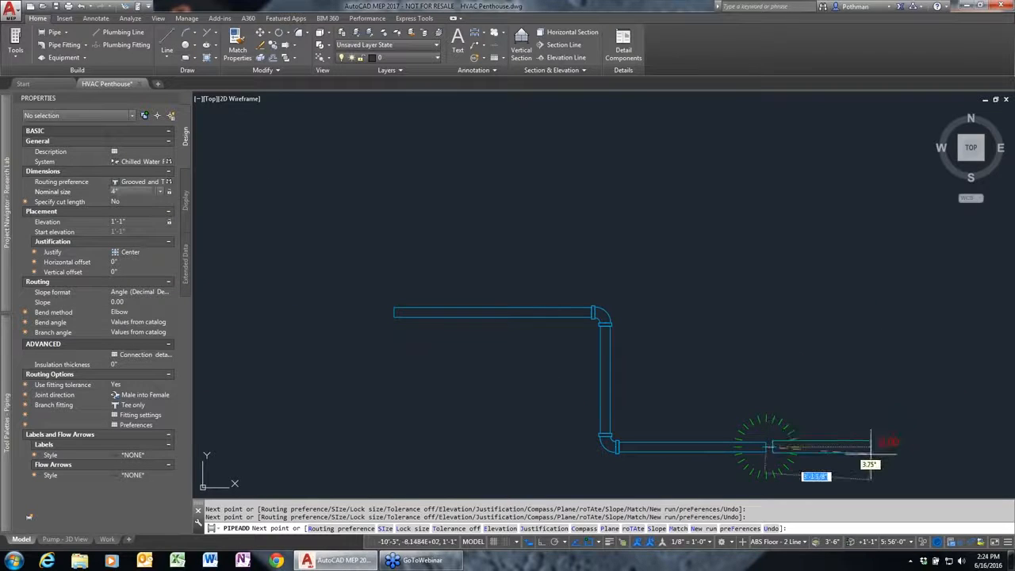
left_click(872, 446)
left_click(872, 300)
left_click(760, 300)
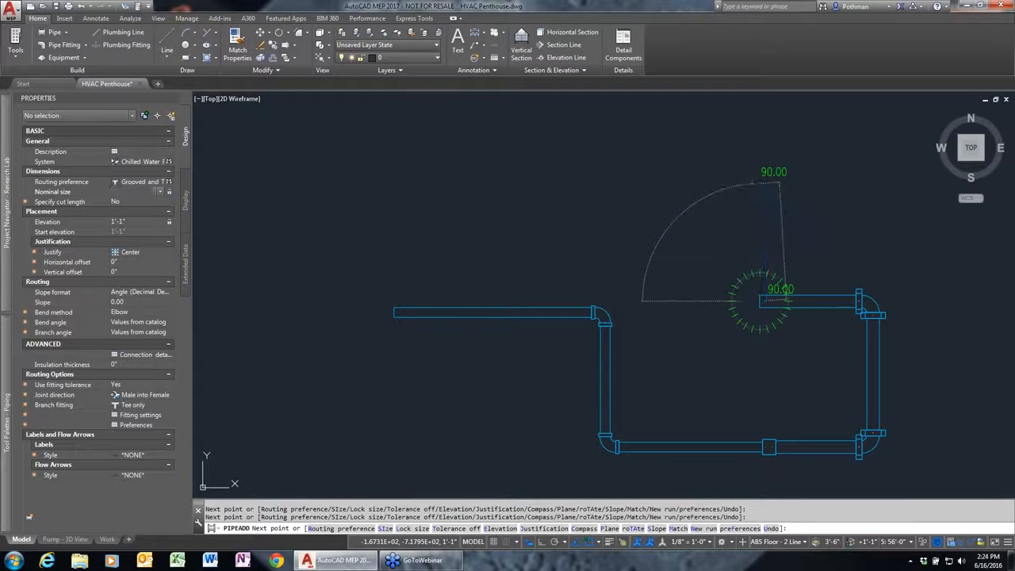
left_click(750, 190)
key("Return")
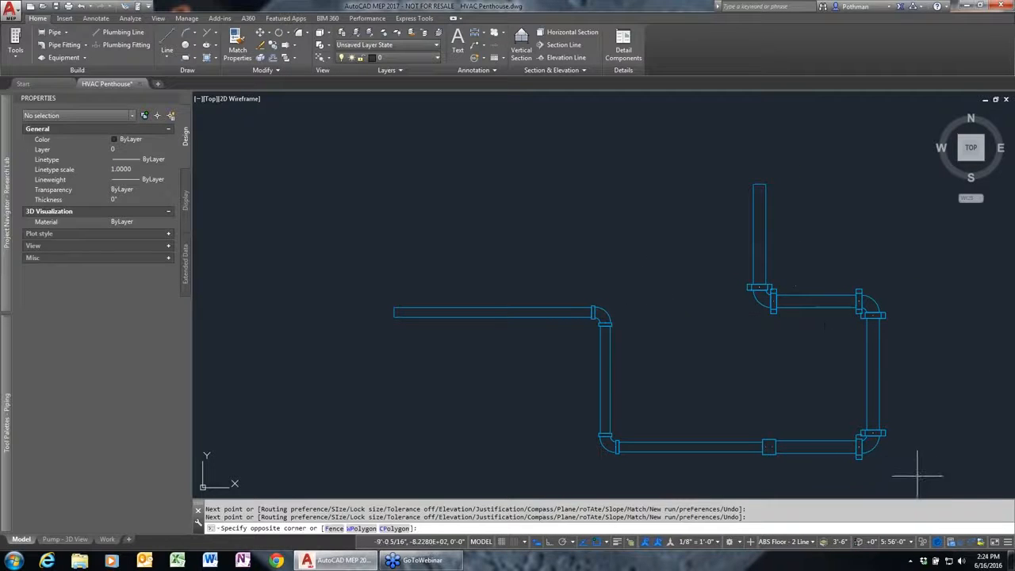
- Inspect the couplings and elbows of the whole sample pipe run up close in a 3D isometric view in the Object Viewer
left_click(915, 471)
left_click(440, 223)
right_click(491, 211)
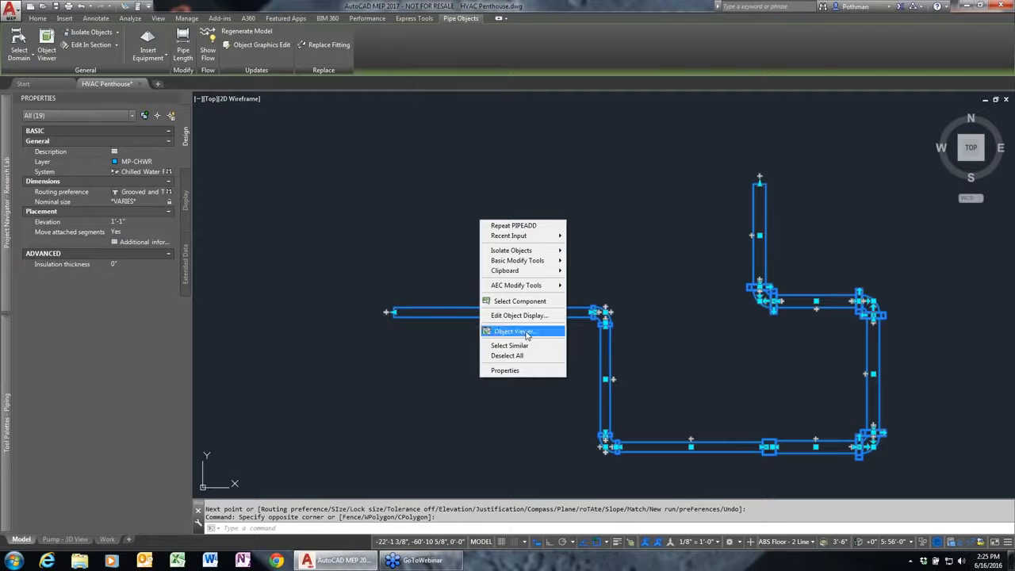
left_click(526, 332)
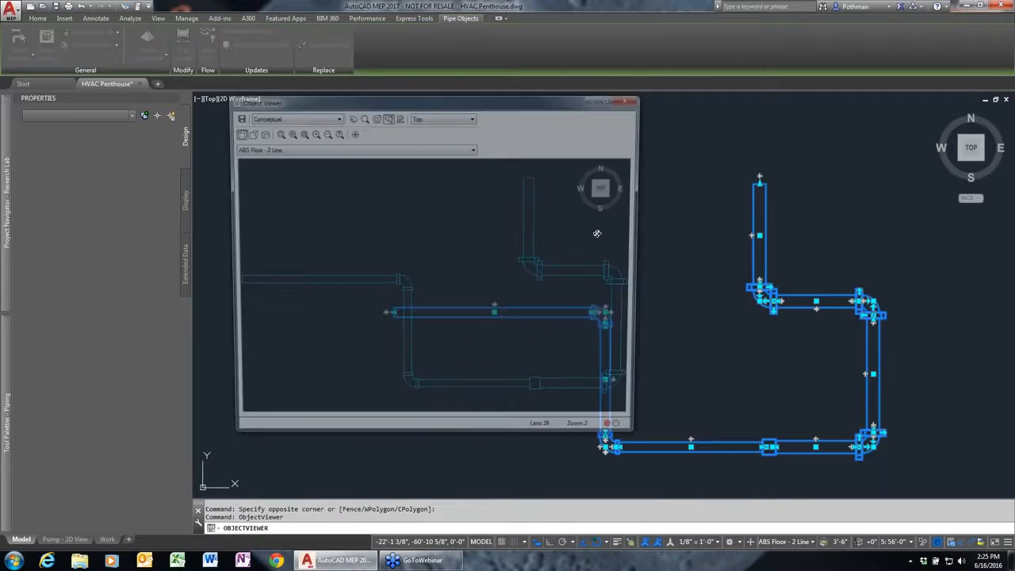
left_click(616, 199)
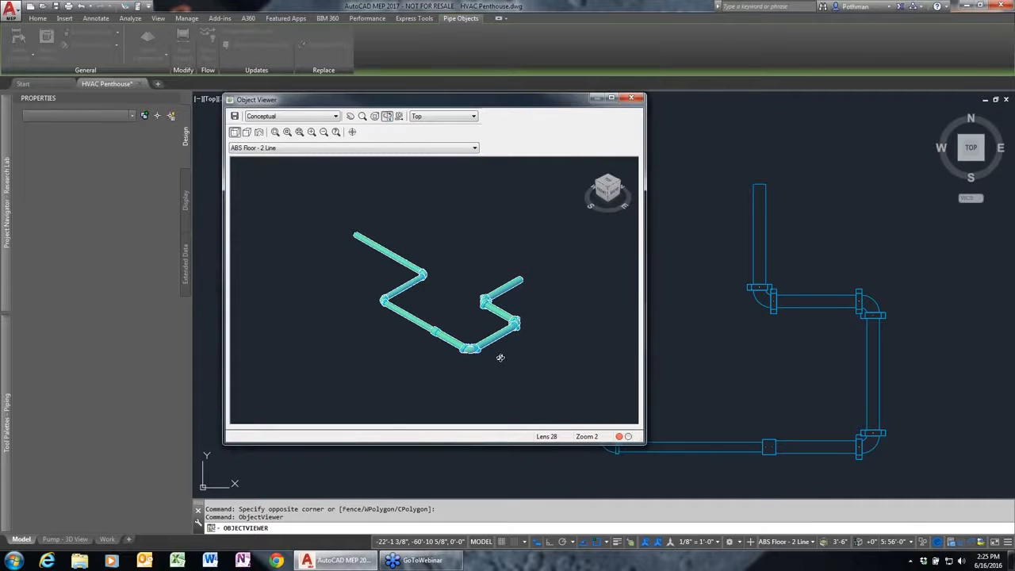
scroll(498, 358, "up", 5)
left_click_drag(492, 357, 444, 344)
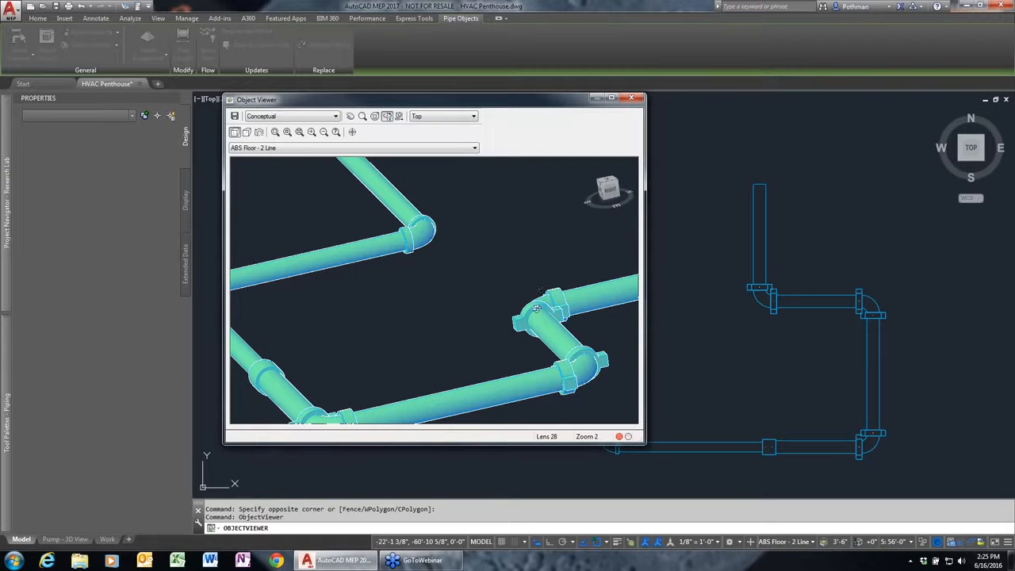
left_click(638, 101)
- Erase the entire sample pipe run and return to the pumps and their piping
scroll(654, 277, "down", 4)
scroll(655, 278, "up", 2)
left_click(851, 405)
left_click(579, 252)
key("Delete")
mouse_move(721, 219)
middle_mouse_down()
mouse_move(684, 242)
mouse_move(528, 415)
middle_mouse_up()
scroll(555, 381, "down", 2)
mouse_move(646, 295)
middle_mouse_down()
mouse_move(618, 341)
mouse_move(625, 335)
middle_mouse_up()
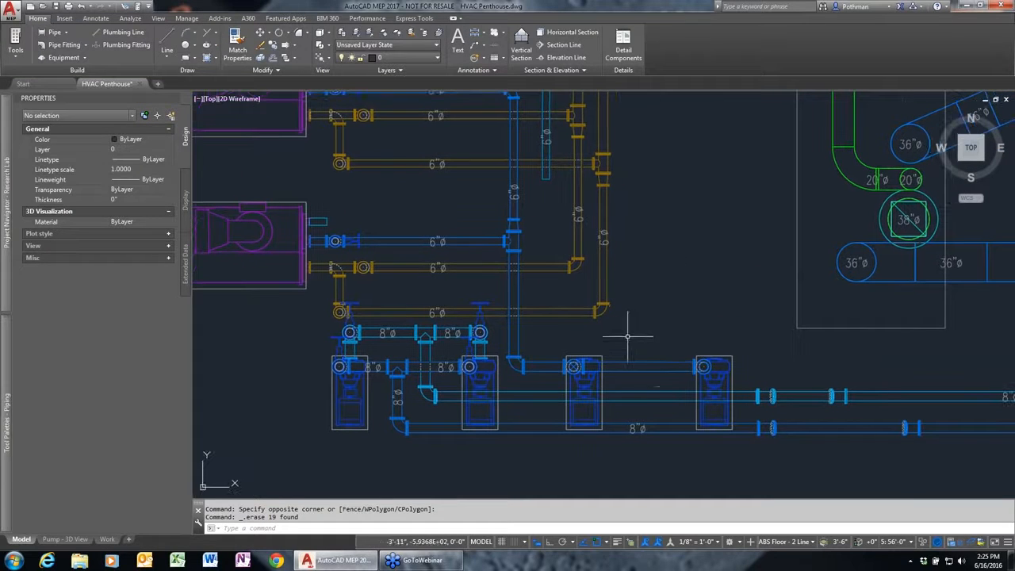
- Start an 8" pipe from the north connector of the easternmost pump and set its routing preference to Generic Flanged
left_click(719, 382)
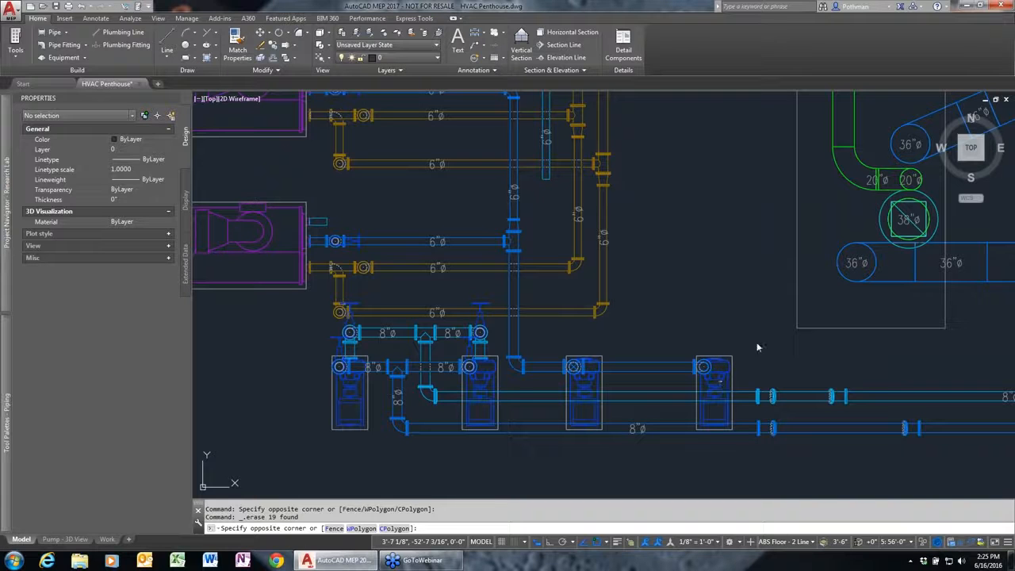
key("Escape")
key("Escape")
left_click(722, 368)
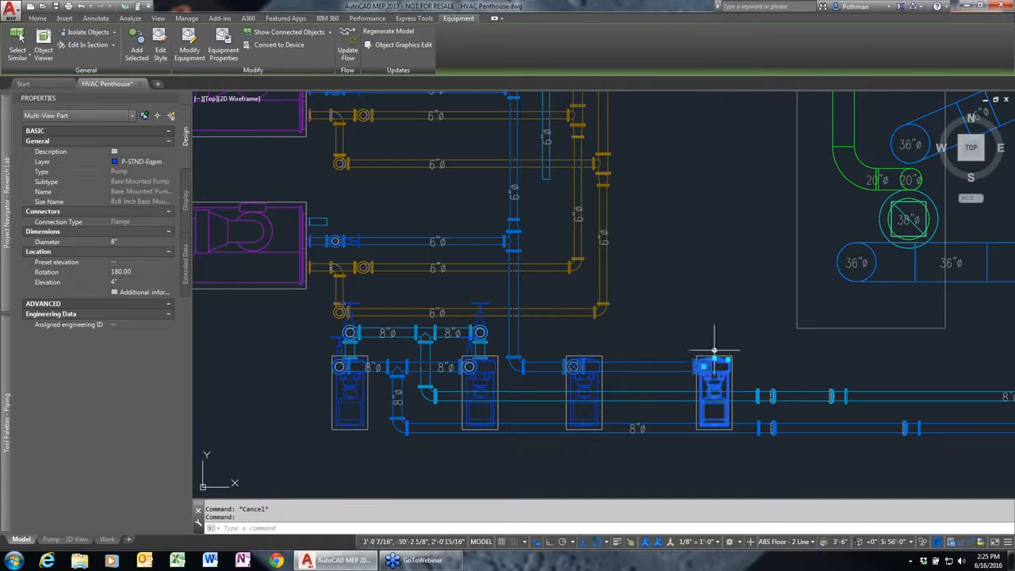
mouse_move(714, 350)
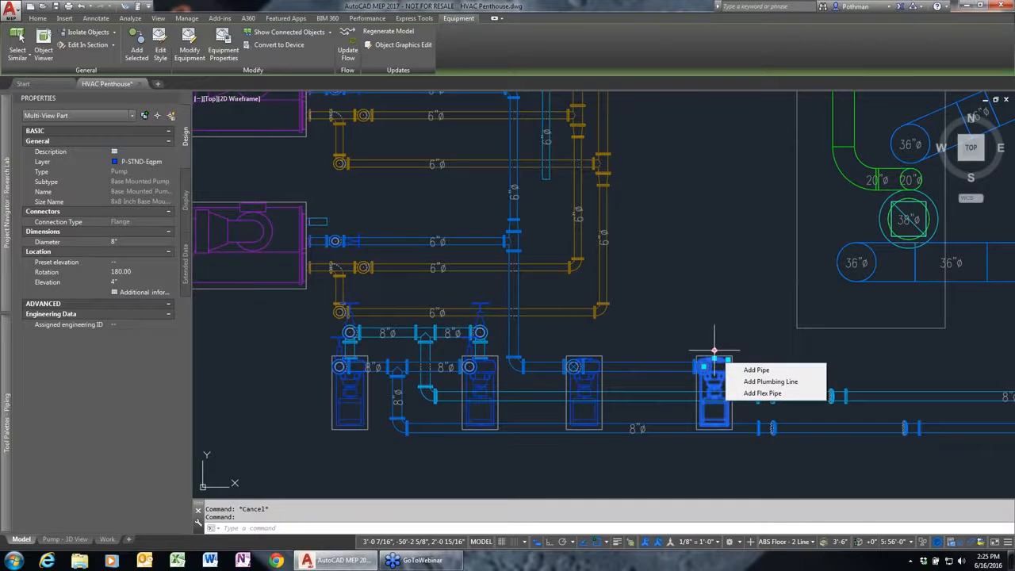
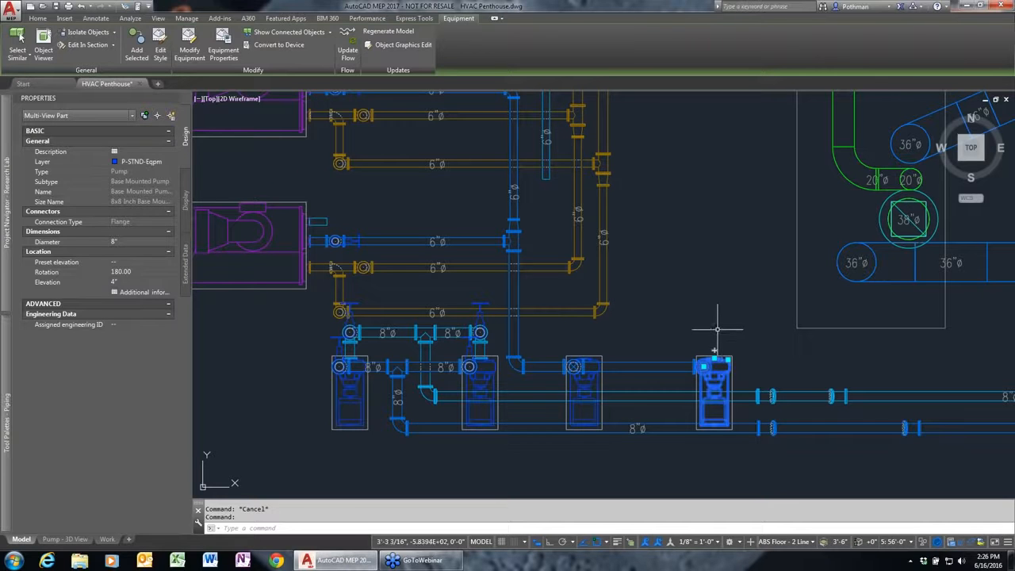
mouse_move(714, 350)
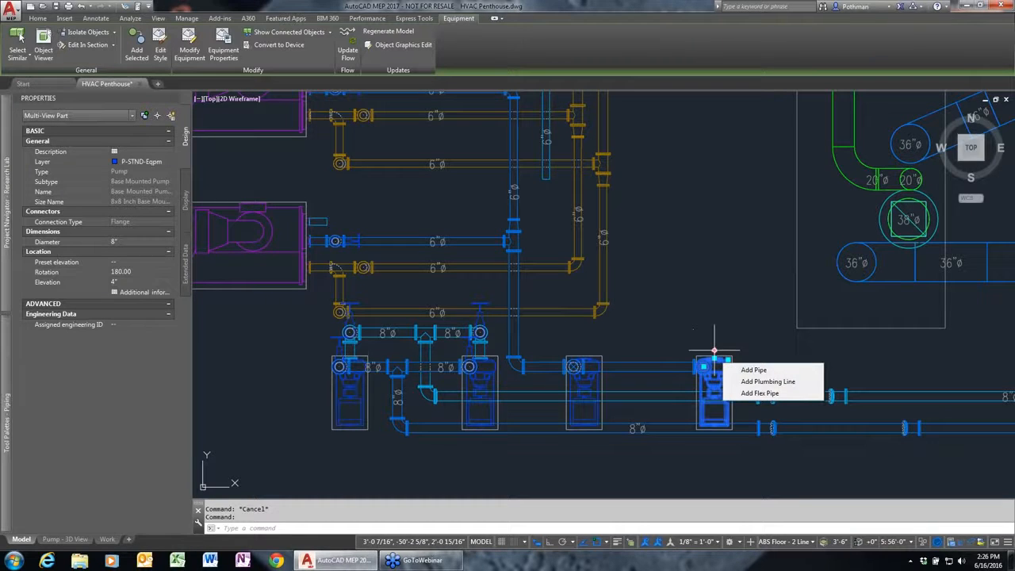
left_click(753, 369)
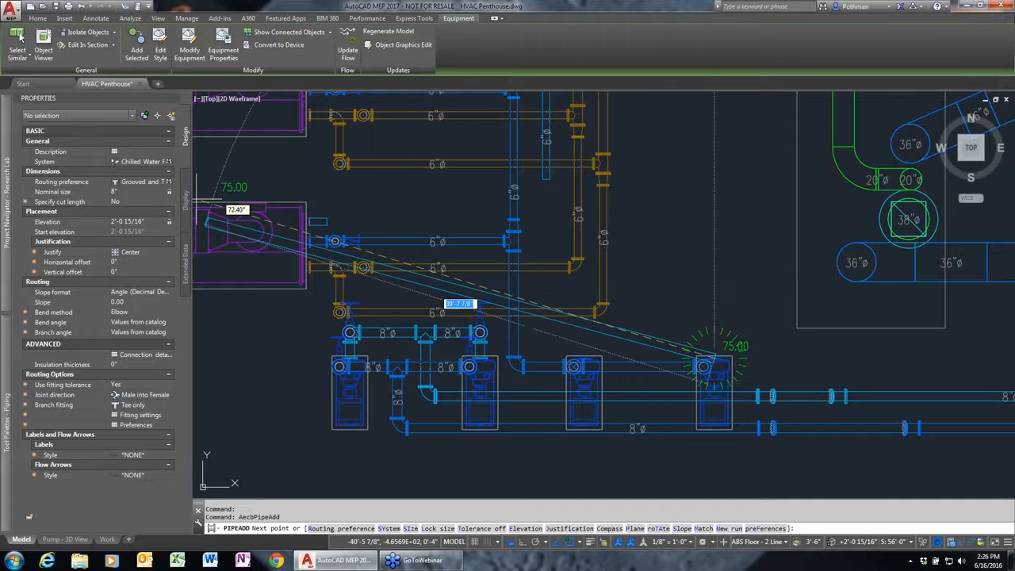
left_click(147, 185)
left_click(147, 185)
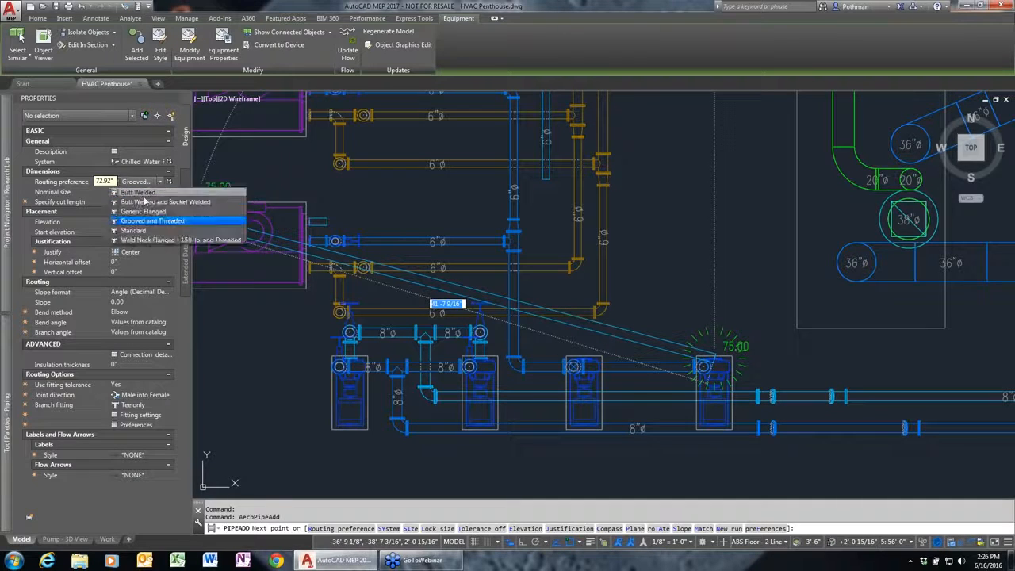
left_click(146, 213)
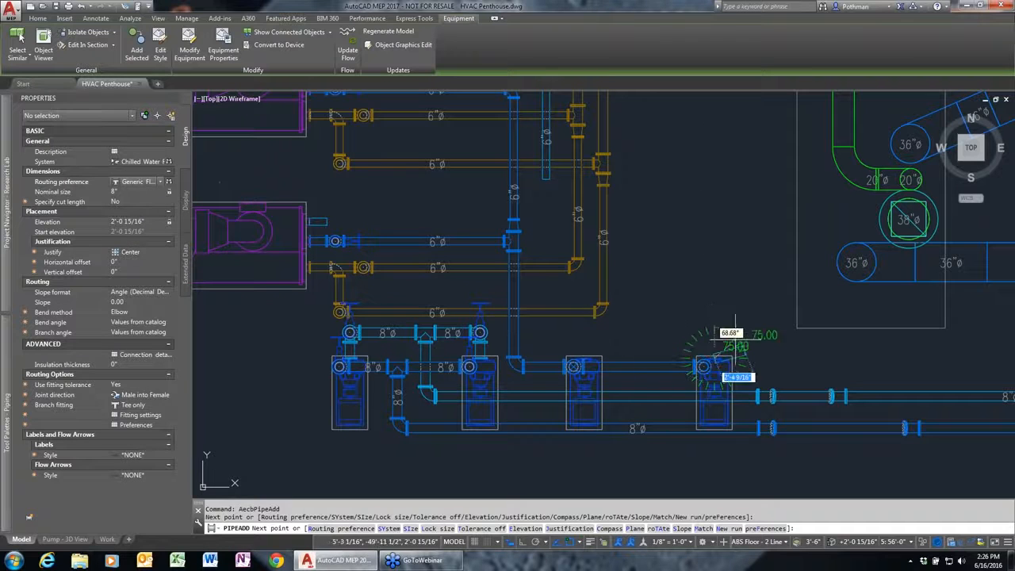
- Route the pipe a short way north, turn off object snap, connect it to the neighbouring pump to the west and accept the connection
left_click(714, 323)
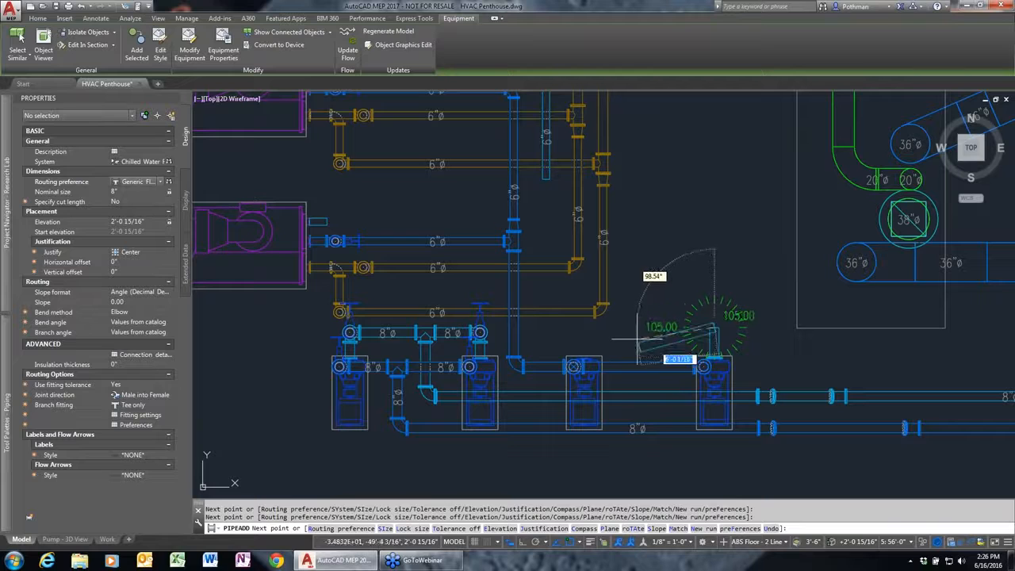
key("F3")
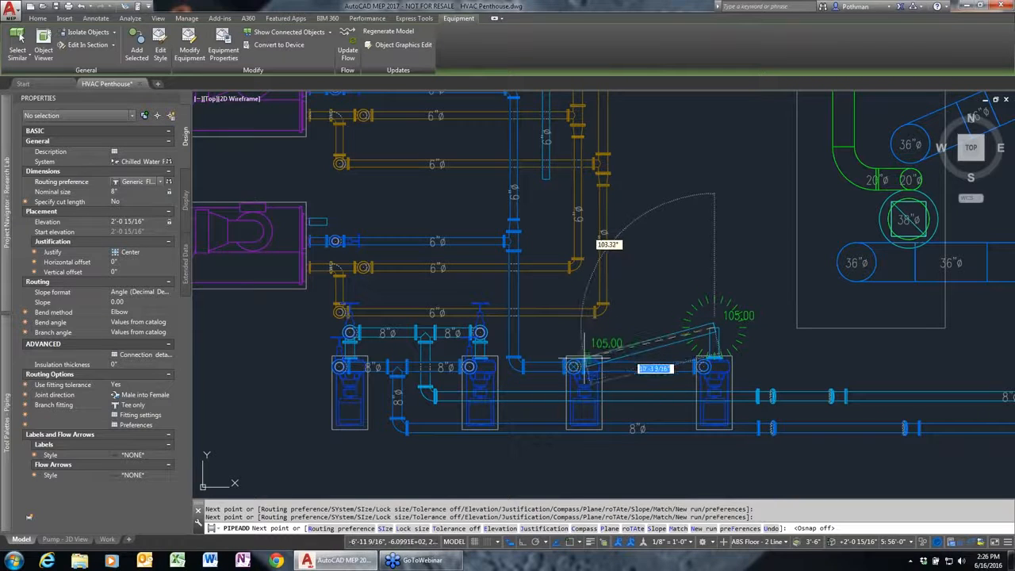
left_click(584, 367)
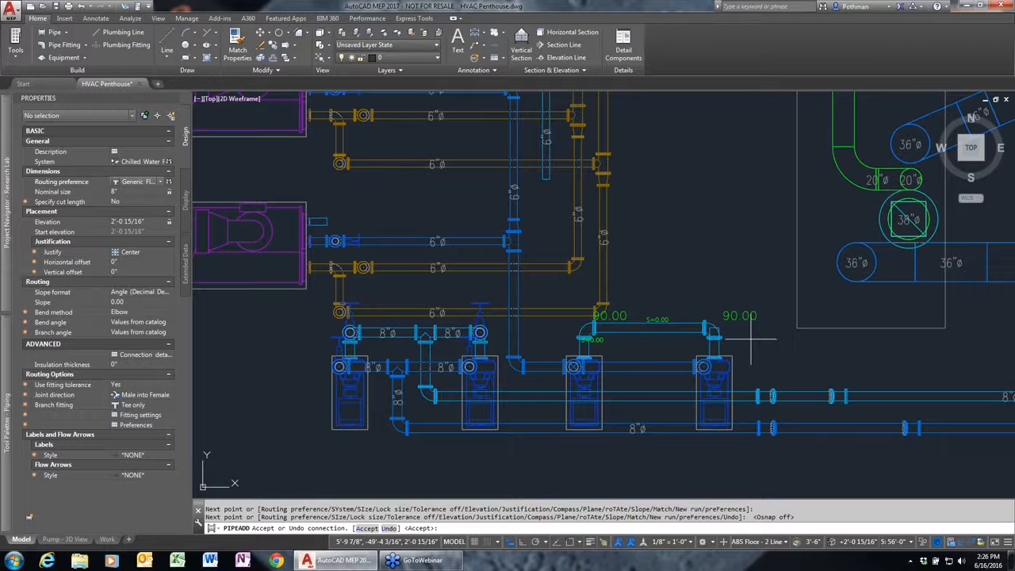
key("Return")
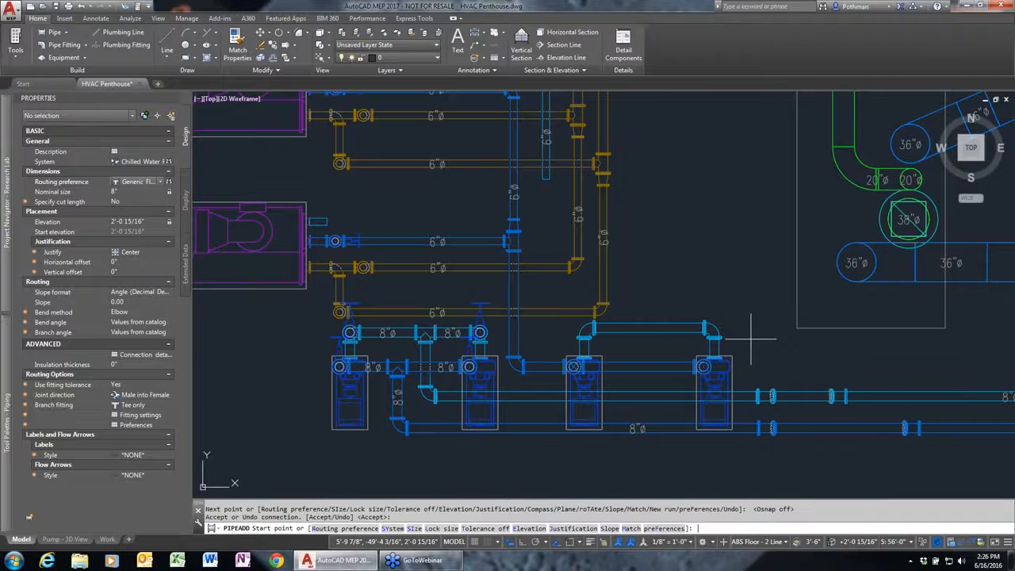
key("Escape")
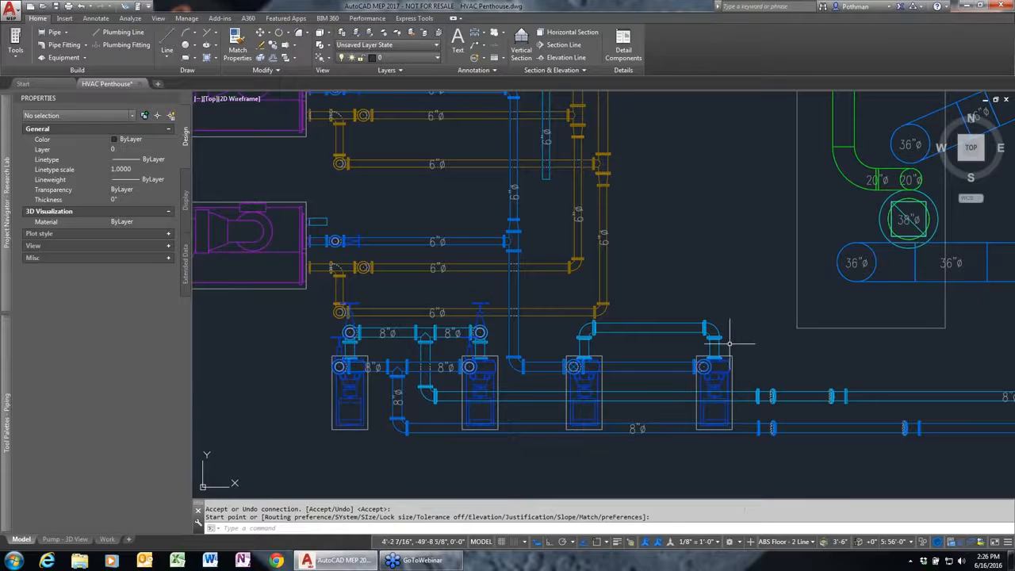
- Move the new horizontal pipe between the two pumps south toward them and back north together with its attached fittings
scroll(724, 341, "up", 3)
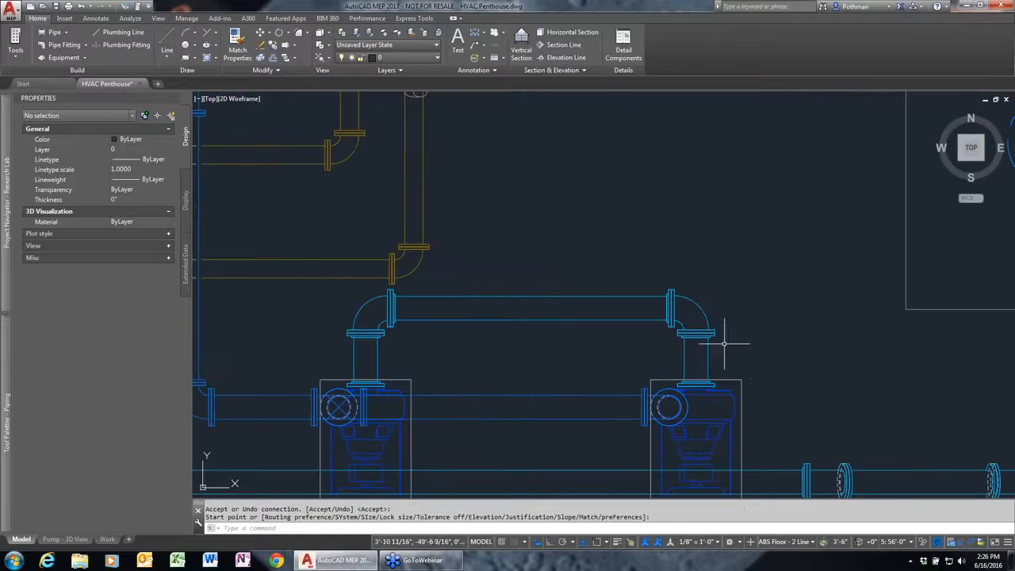
left_click(581, 316)
left_click(530, 307)
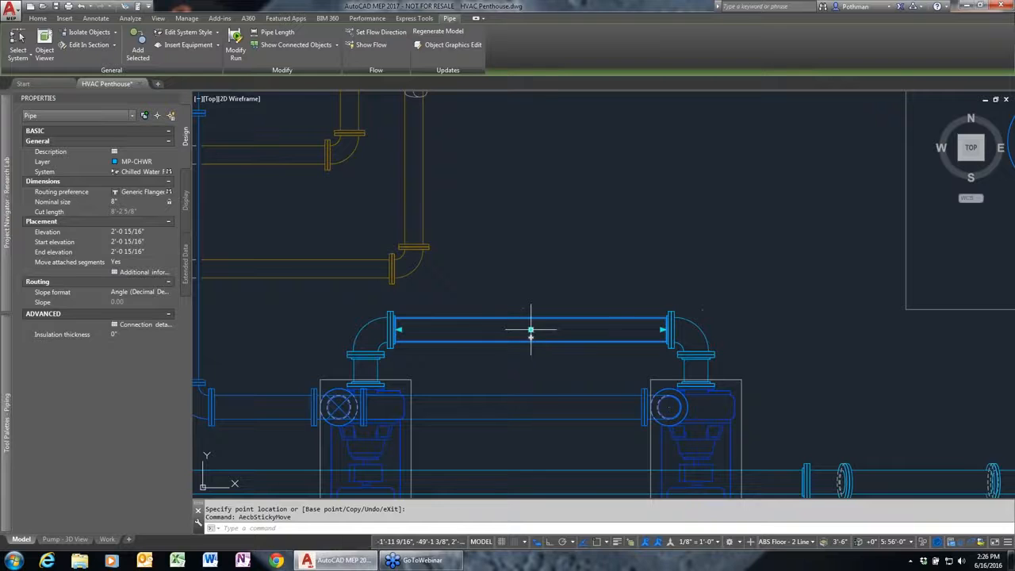
left_click(533, 307)
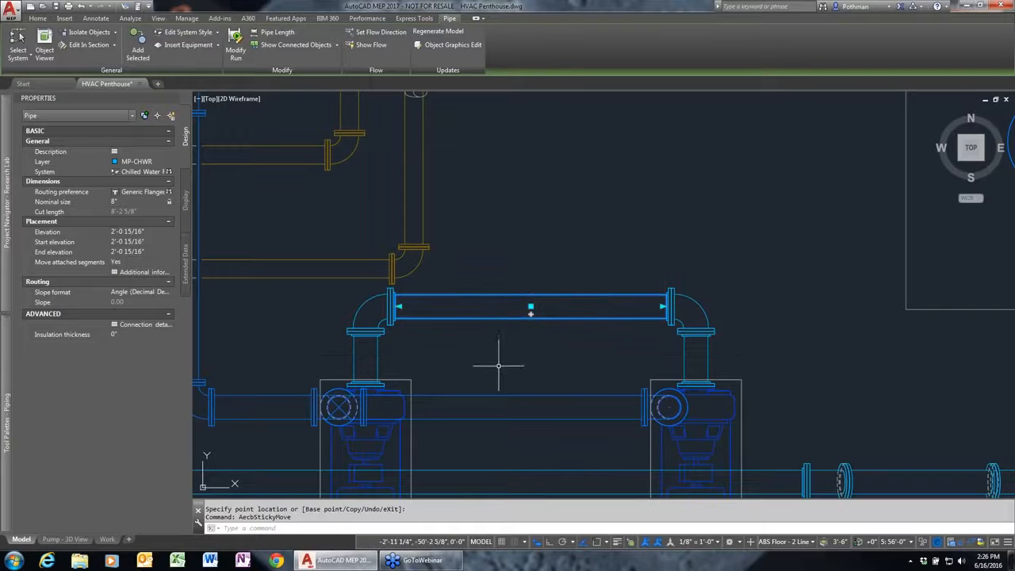
key("Escape")
- Branch an 8" pipe off the middle of the new horizontal pipe and run it south to the upper horizontal main
middle_click_drag(497, 365, 569, 245)
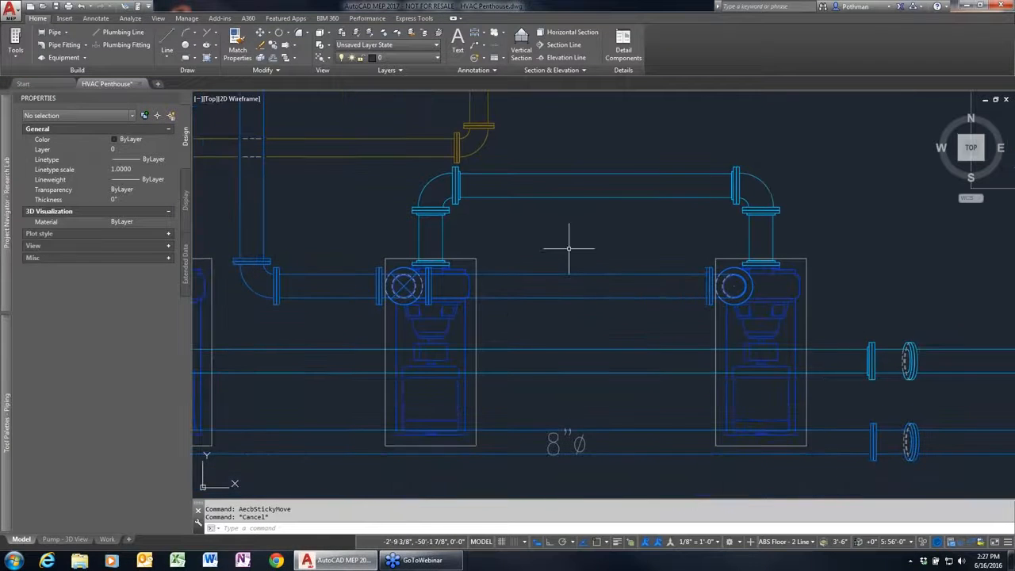
left_click(621, 195)
left_click(638, 394)
left_click(595, 192)
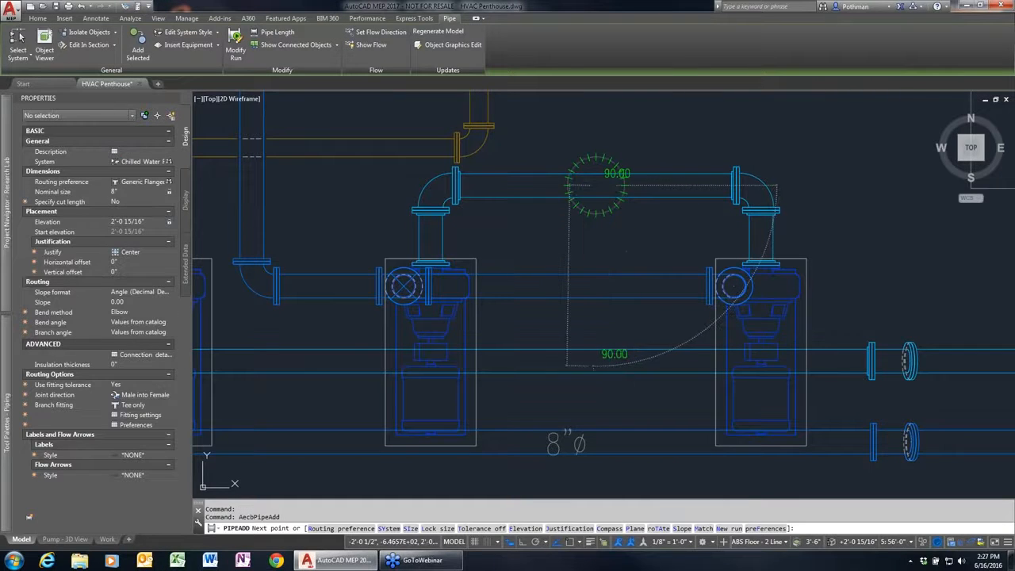
left_click(592, 365)
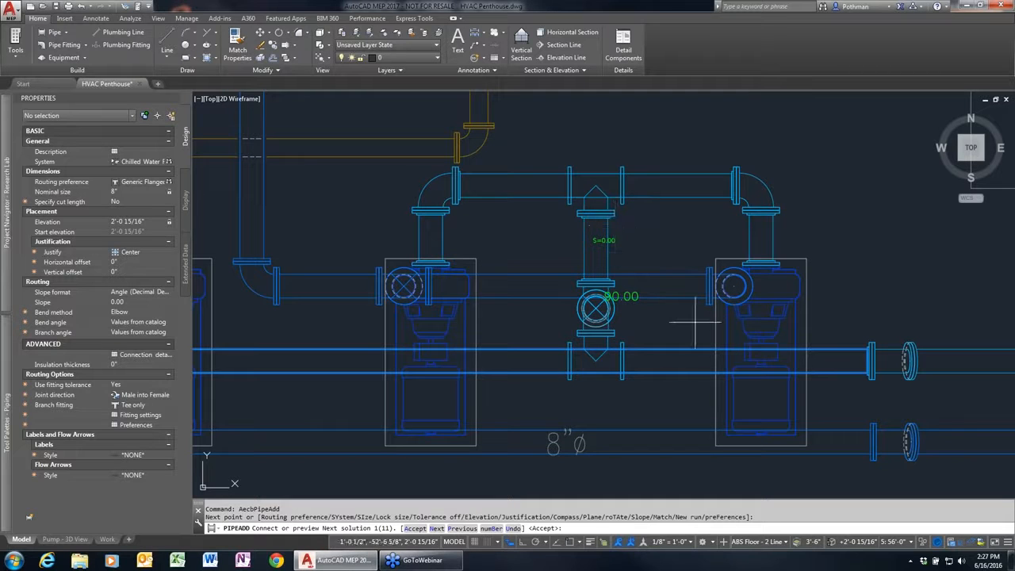
- Preview the alternative connection solutions one after another, accept solution 11 and end the pipe run
key("Return")
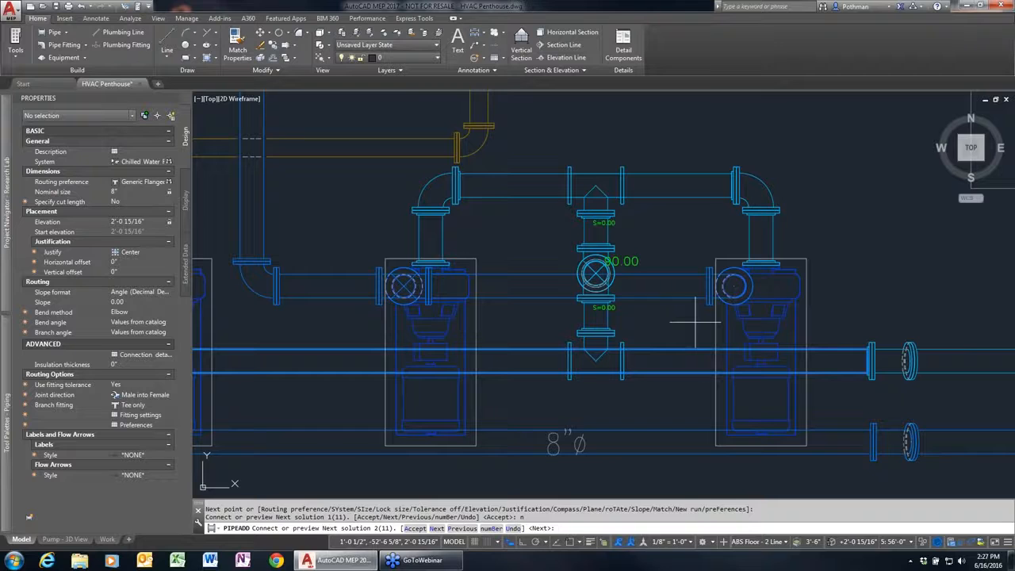
key("Return")
key("Return")
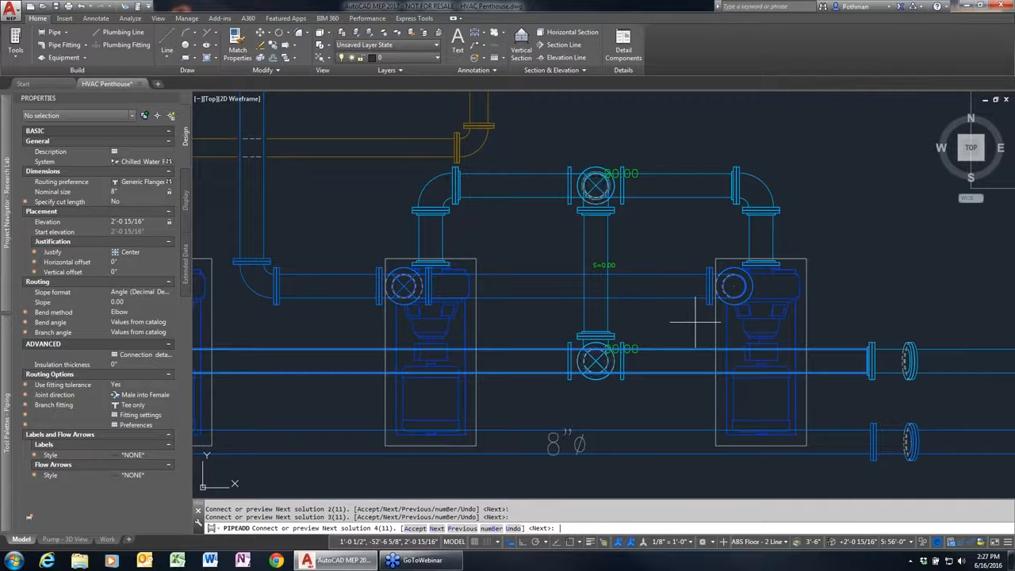
key("Return")
key("Return")
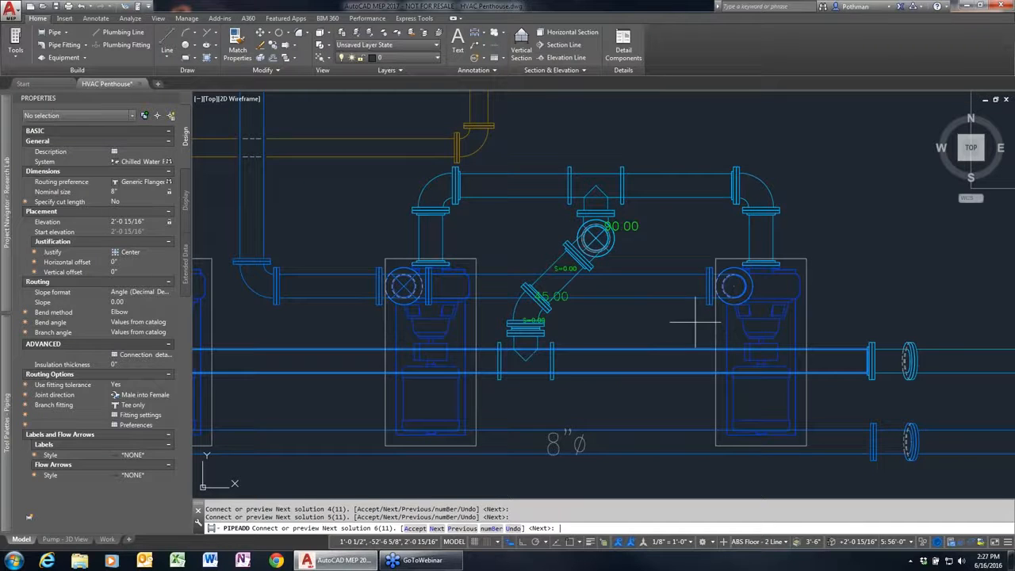
key("Return")
key("Return")
key("Return")
key("Return")
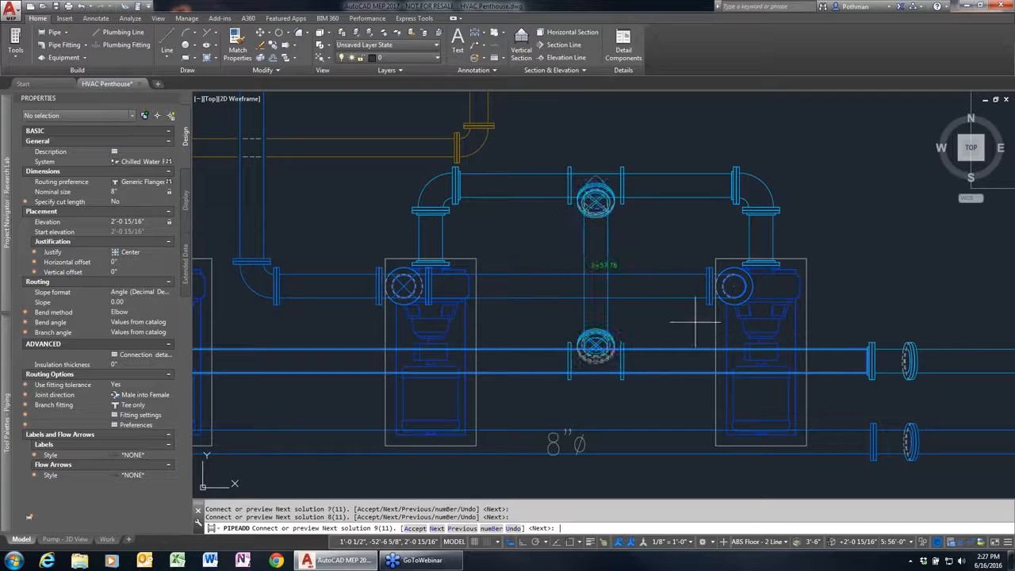
key("Return")
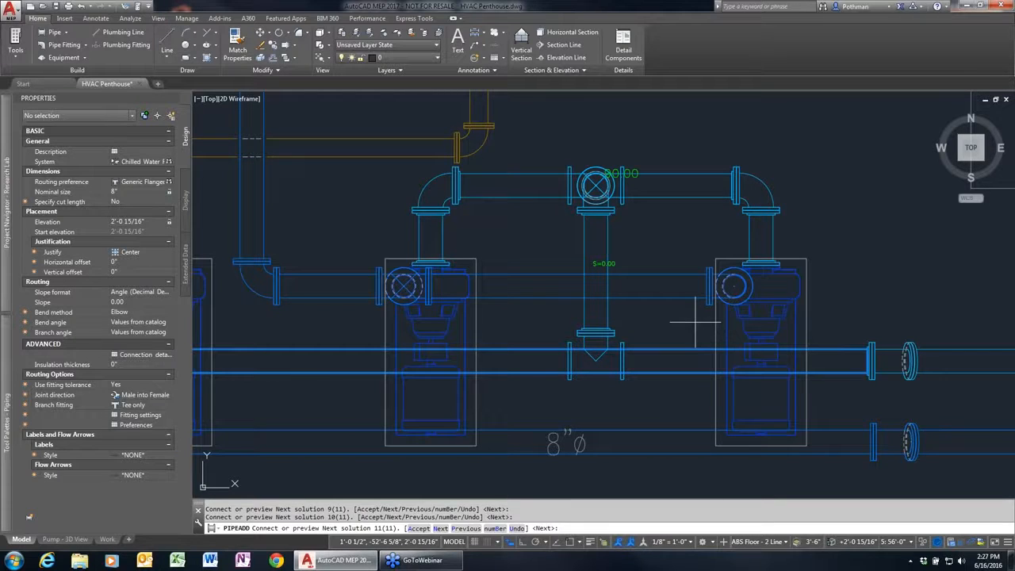
key("Return")
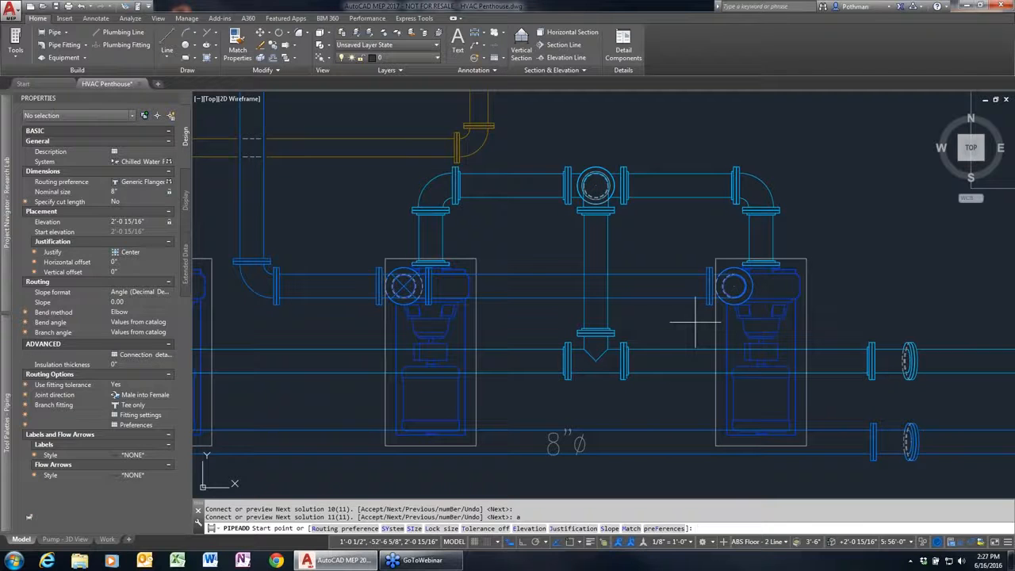
key("Escape")
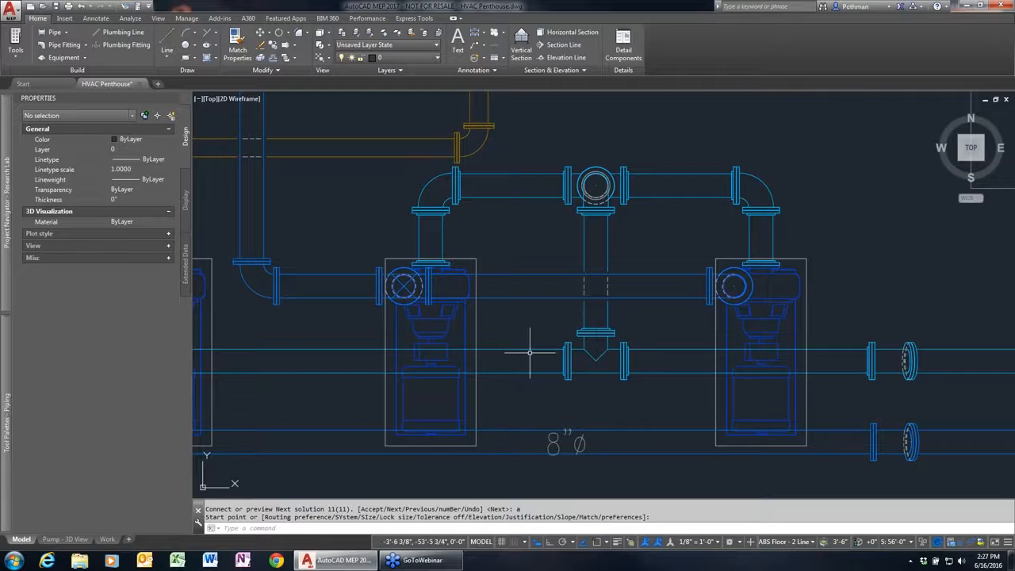
- Continue the open-ended vertical 6" chilled water pipe south as 8" Generic Flanged pipe and connect it to the upper horizontal main by the pumps
scroll(285, 300, "down", 5)
middle_click_drag(285, 300, 529, 362)
left_click(555, 181)
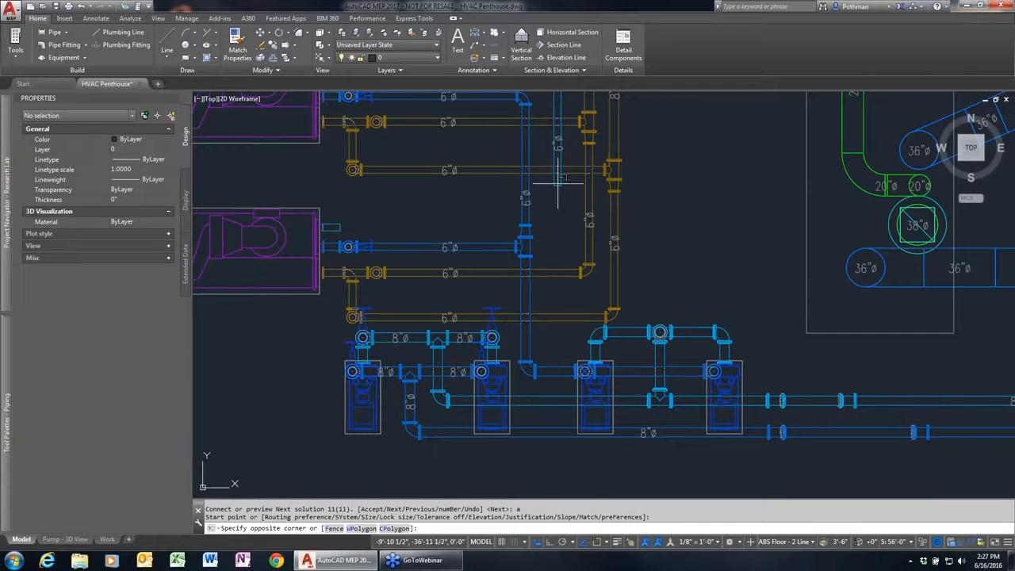
left_click(559, 184)
left_click(557, 187)
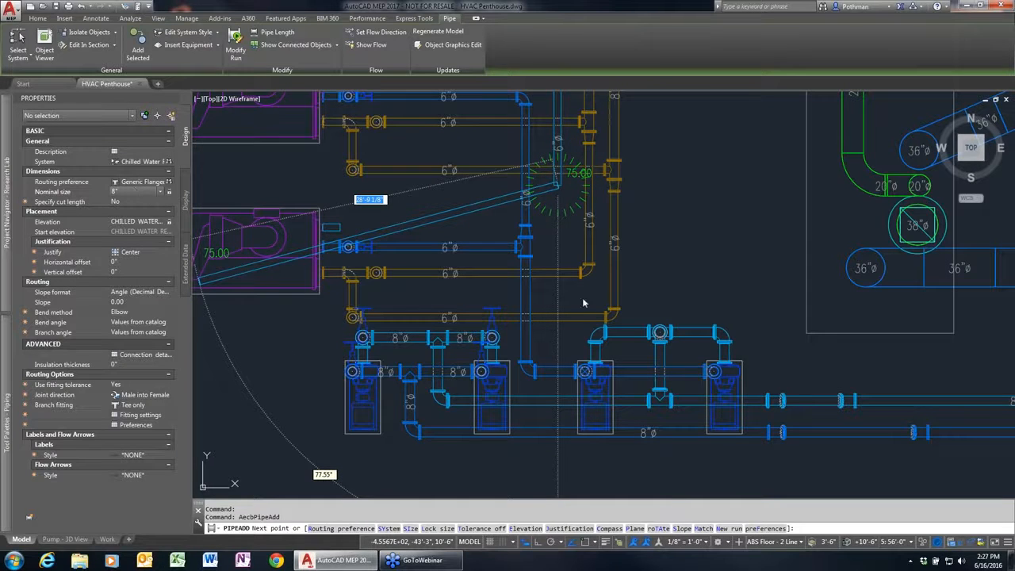
left_click(561, 316)
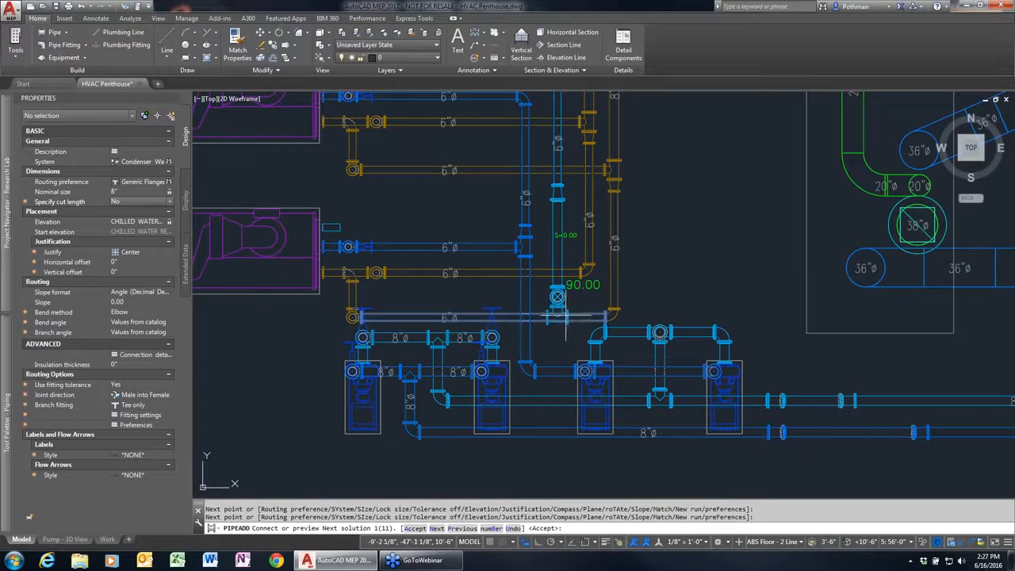
key("ctrl+z")
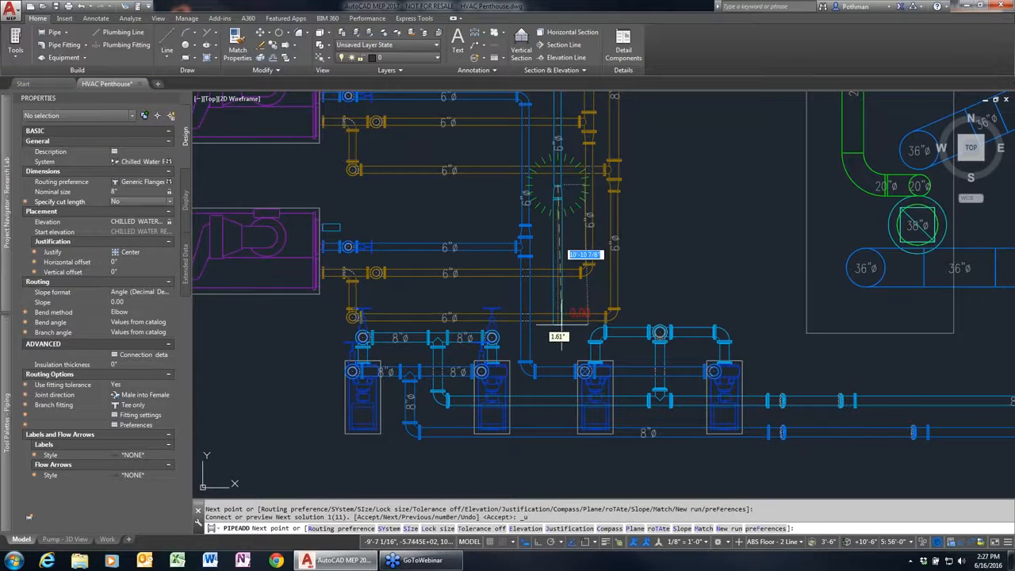
left_click(558, 400)
key("Return")
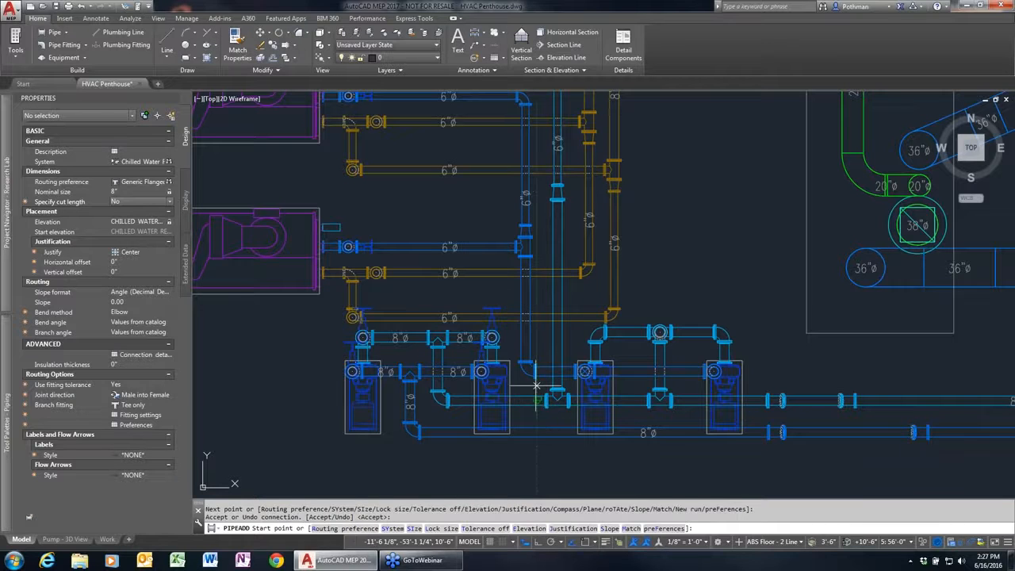
- Run a 6" pipe from the lower chiller's open pipe stub east to the new vertical pipe, accepting connection solution 7
left_click(337, 226)
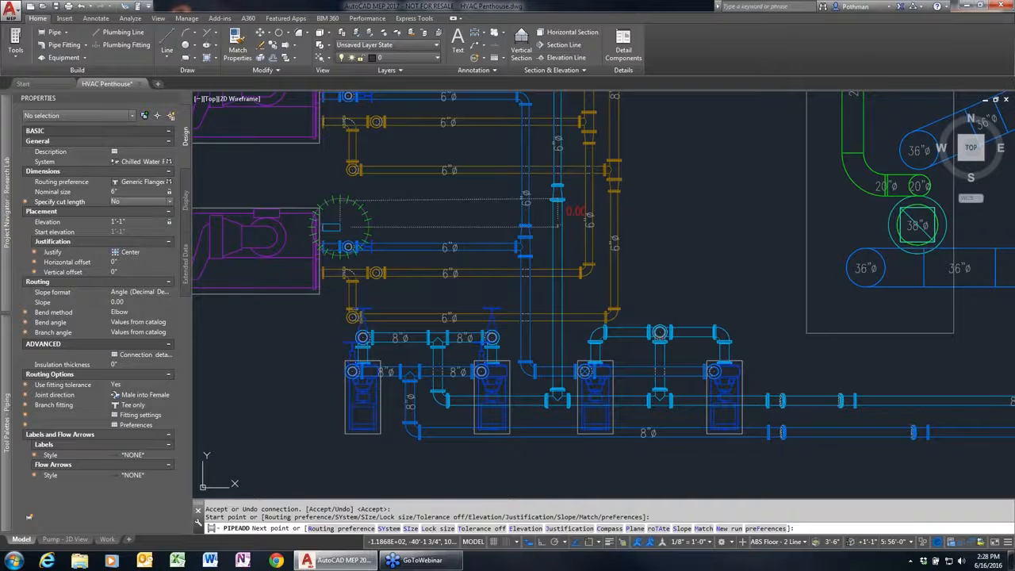
left_click(558, 212)
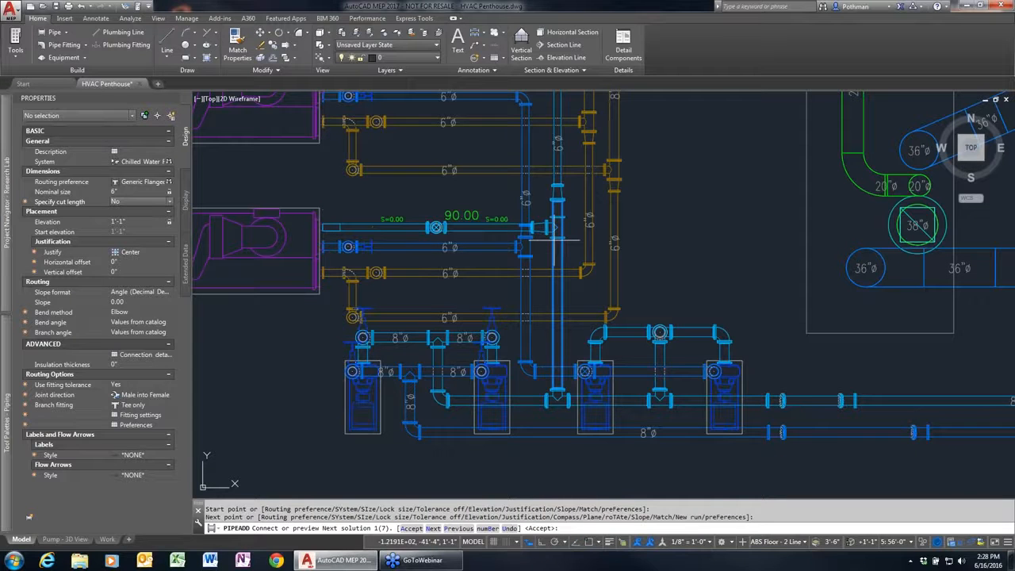
type("p")
key("Return")
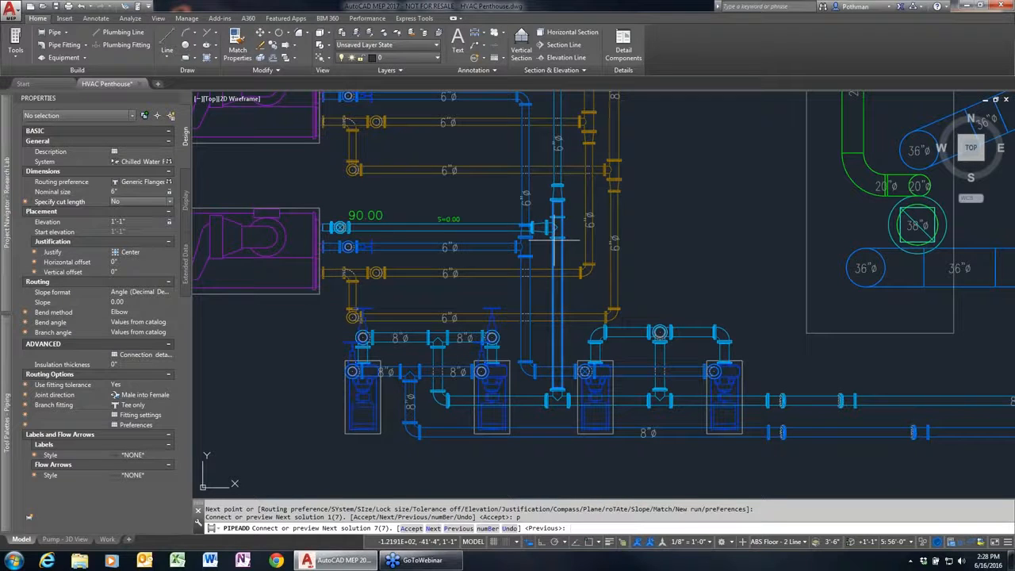
key("Return")
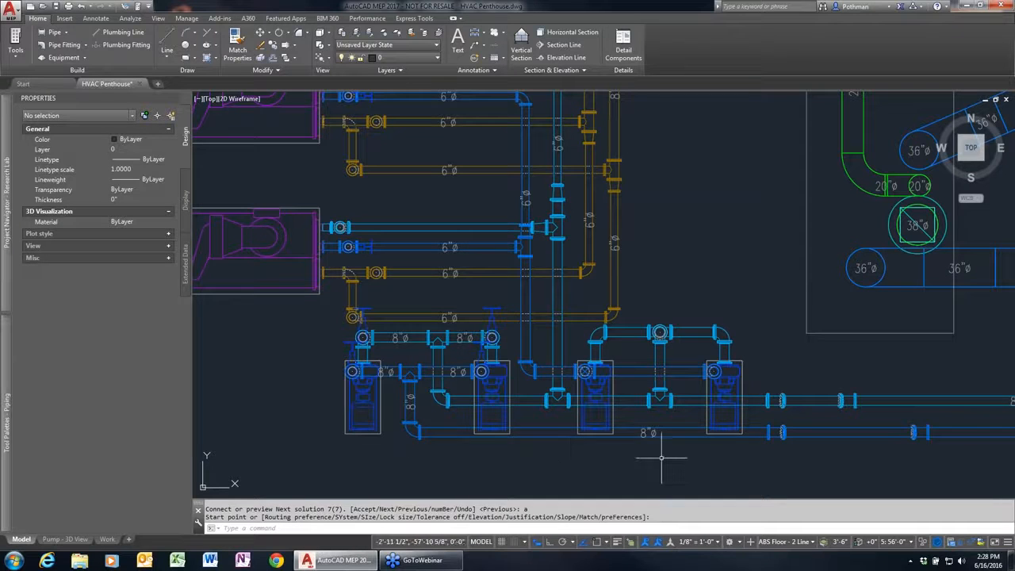
- Examine the chillers, pumps and their connecting piping in 3D in an enlarged Object Viewer, orbiting around them, and close the viewer
scroll(404, 416, "down", 2)
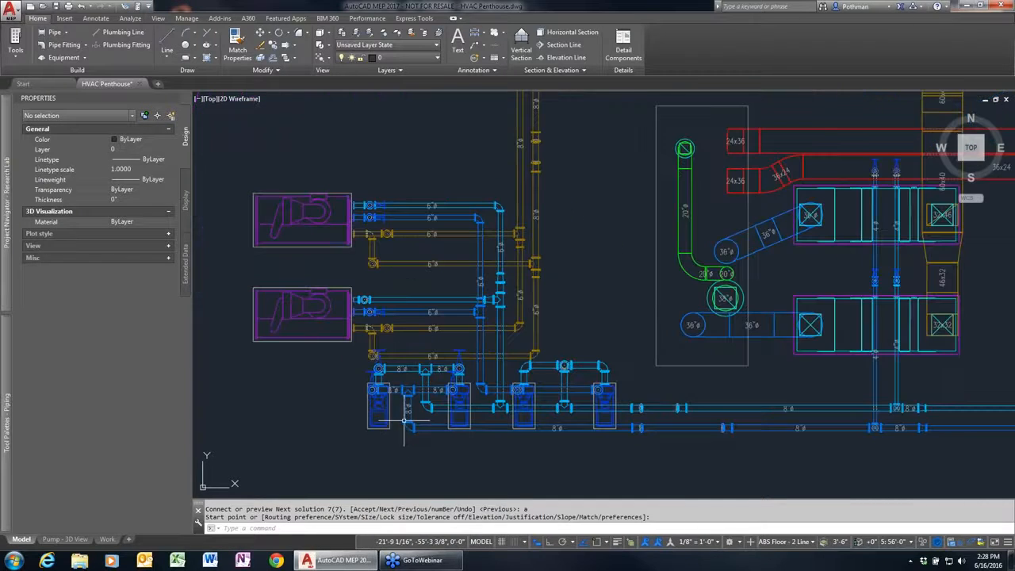
left_click(228, 448)
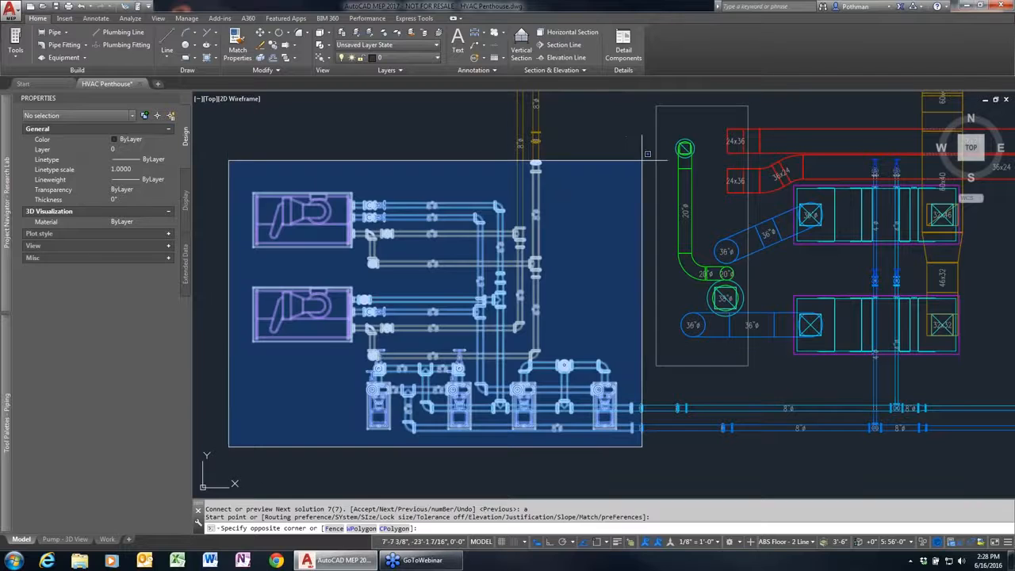
left_click(633, 160)
right_click(608, 281)
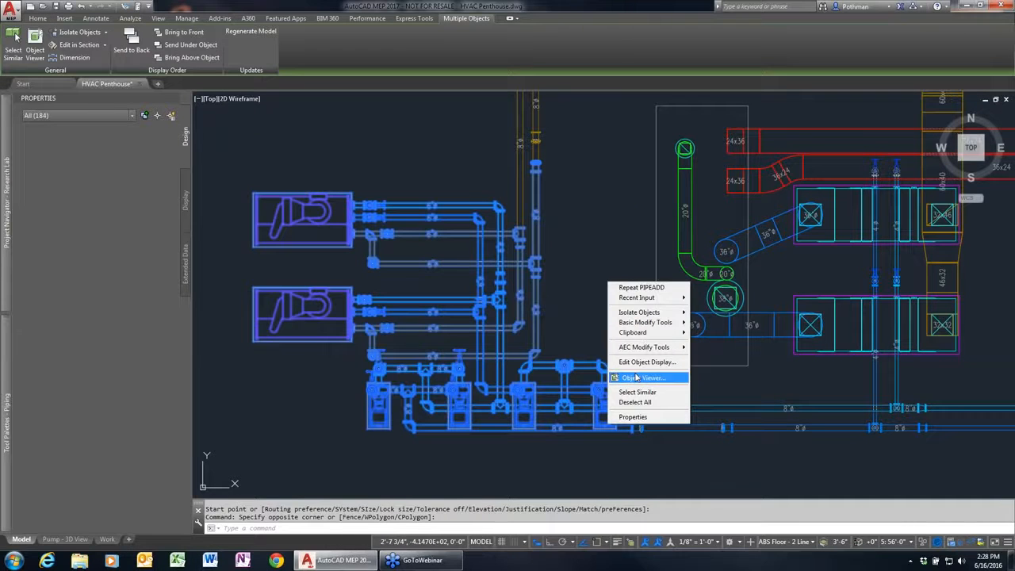
left_click(643, 377)
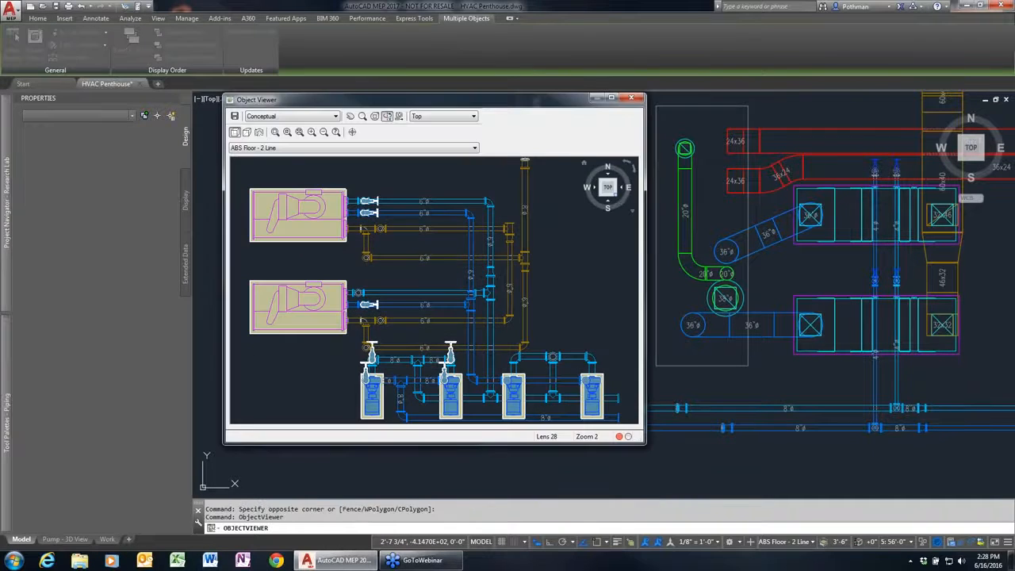
left_click(622, 207)
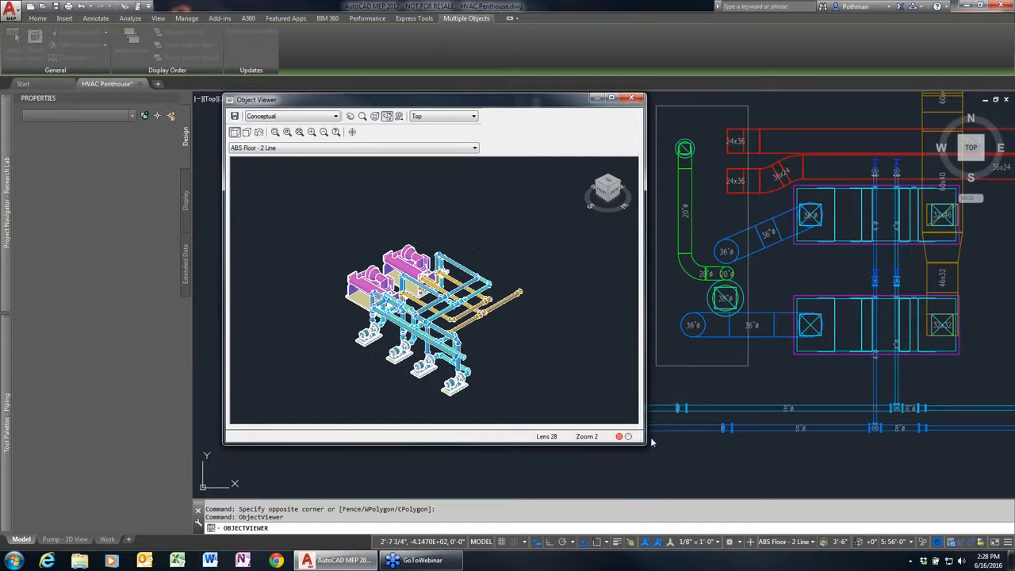
left_click_drag(645, 443, 915, 488)
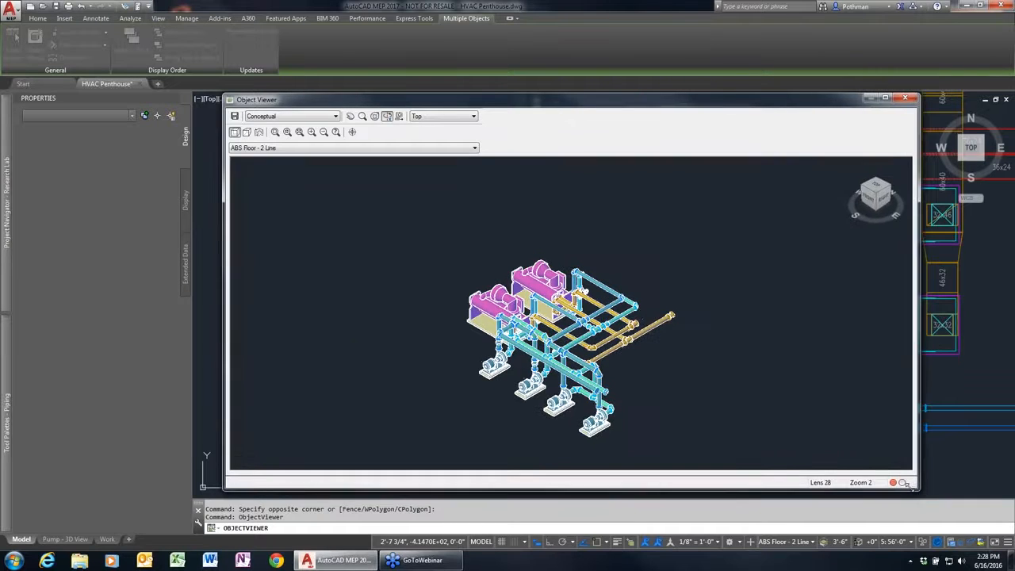
scroll(622, 371, "up", 2)
left_click_drag(593, 277, 692, 342)
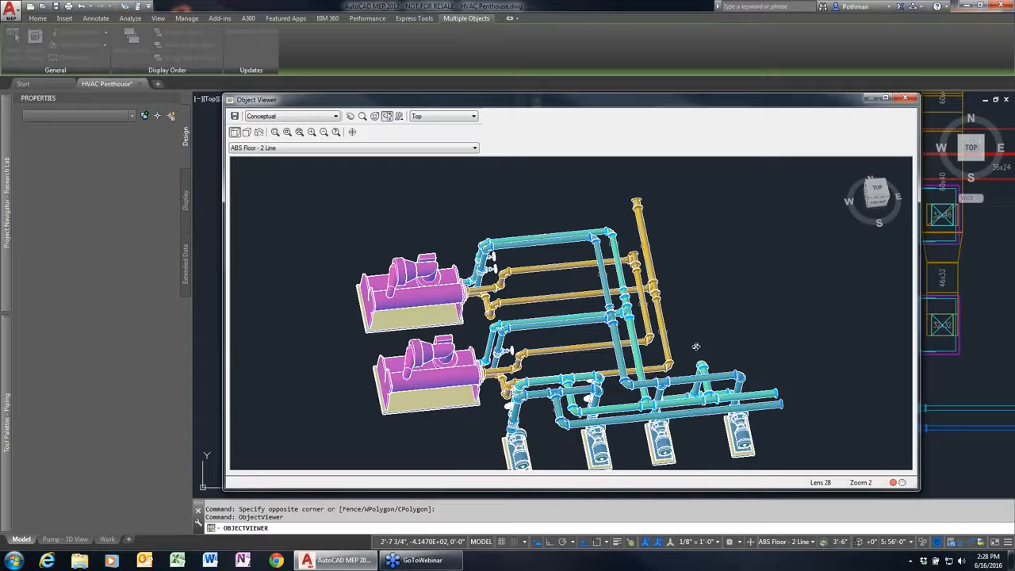
left_click(909, 100)
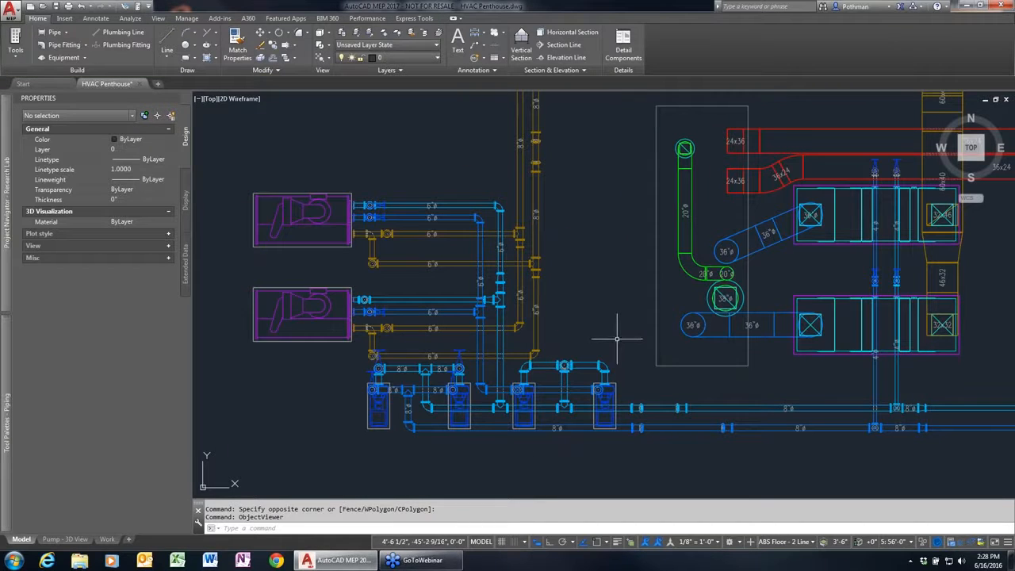
- Open the Plbg Domestic Water 2Fl construct from the project and inspect the properties of the men's restroom horizontal cold water line
mouse_move(584, 364)
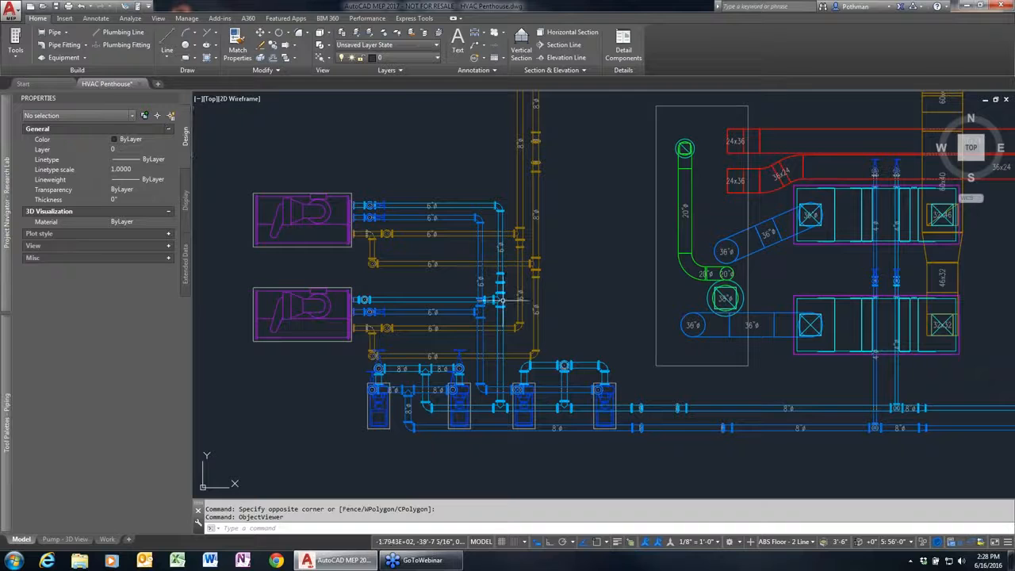
left_click(8, 221)
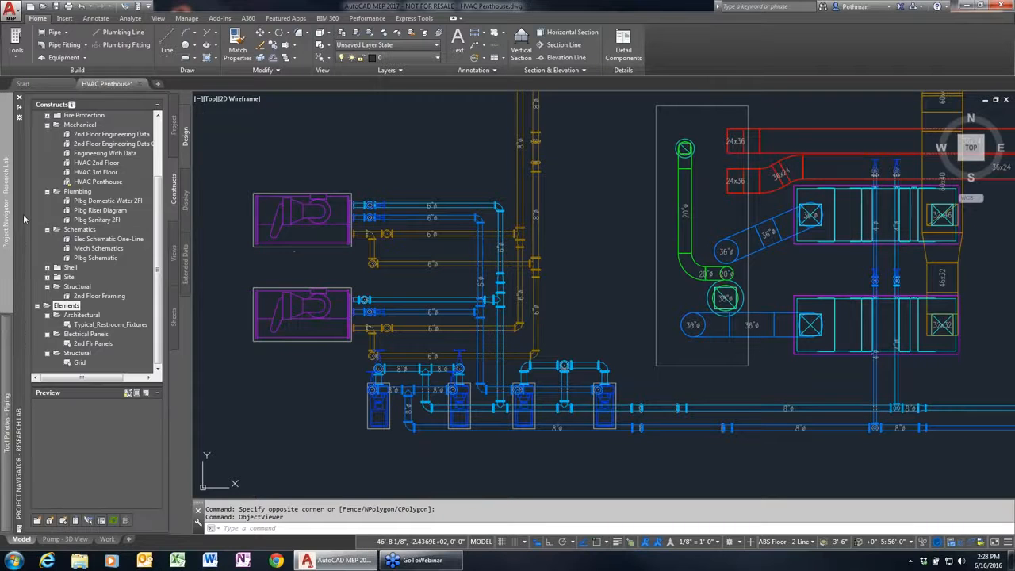
double_click(92, 205)
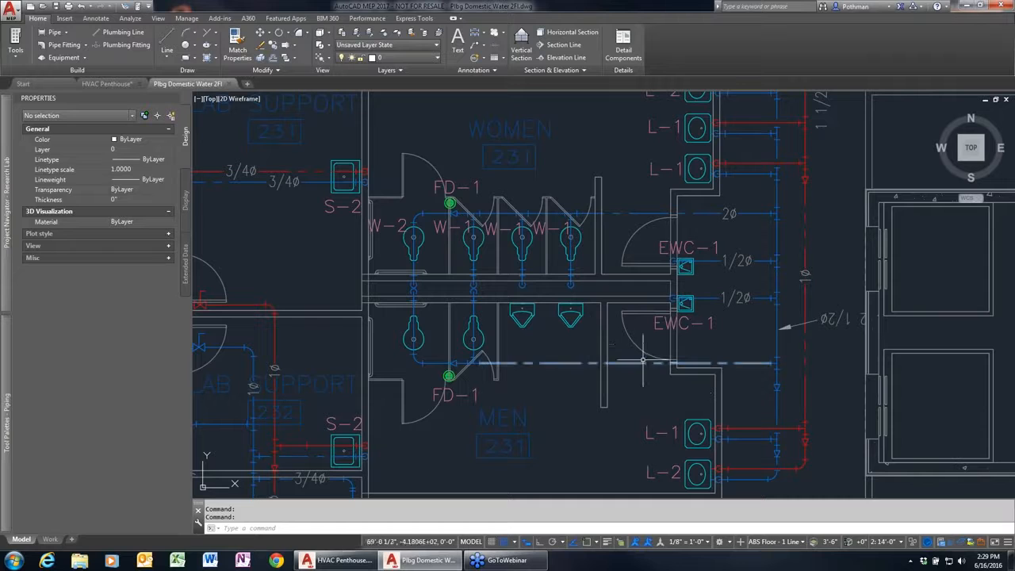
left_click(638, 363)
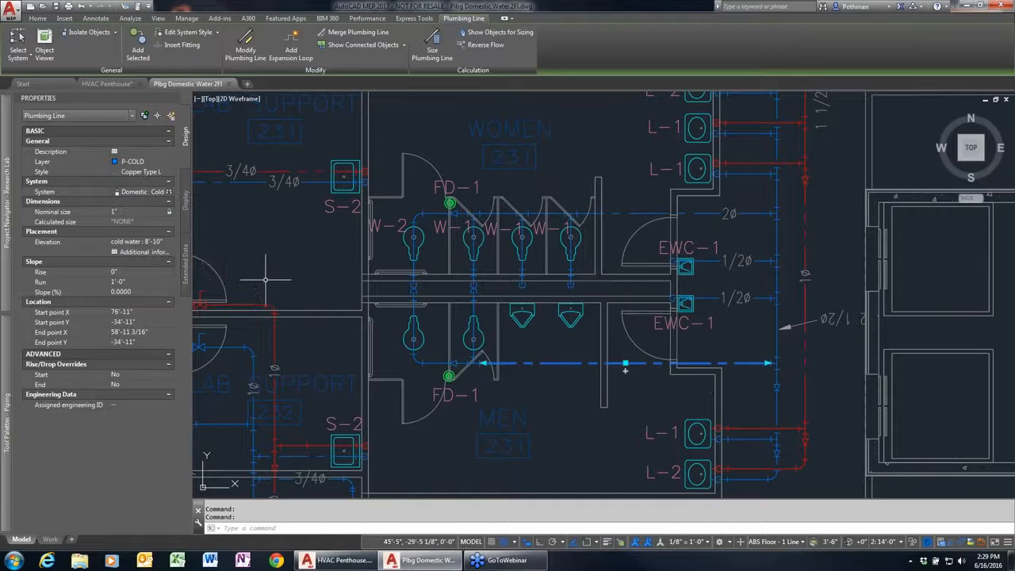
key("Escape")
- Branch a matching 1" plumbing line off the men's restroom cold water line to the first urinal's Cold Water connector, adding a riser
scroll(523, 379, "up", 2)
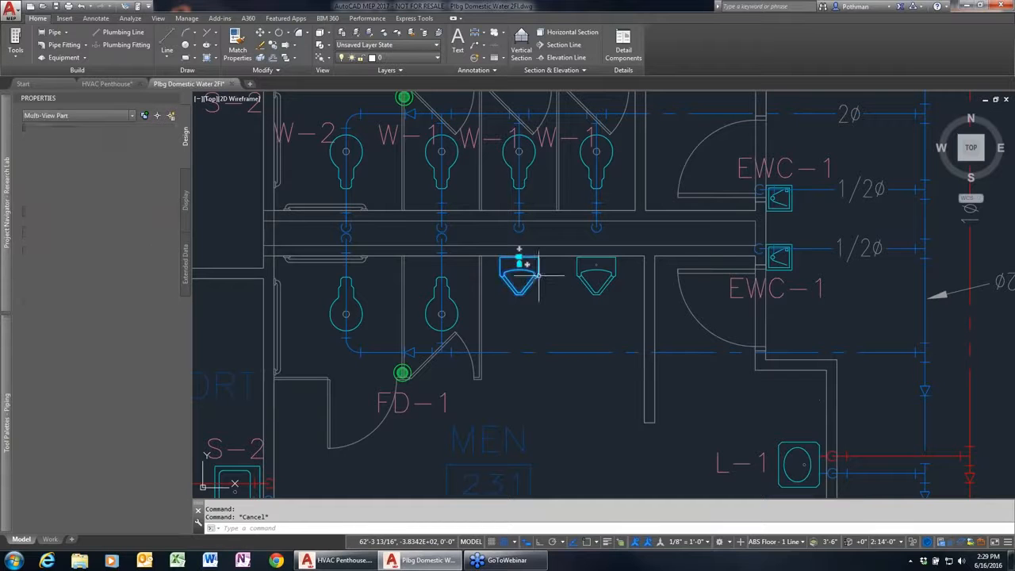
left_click(567, 352)
right_click(564, 352)
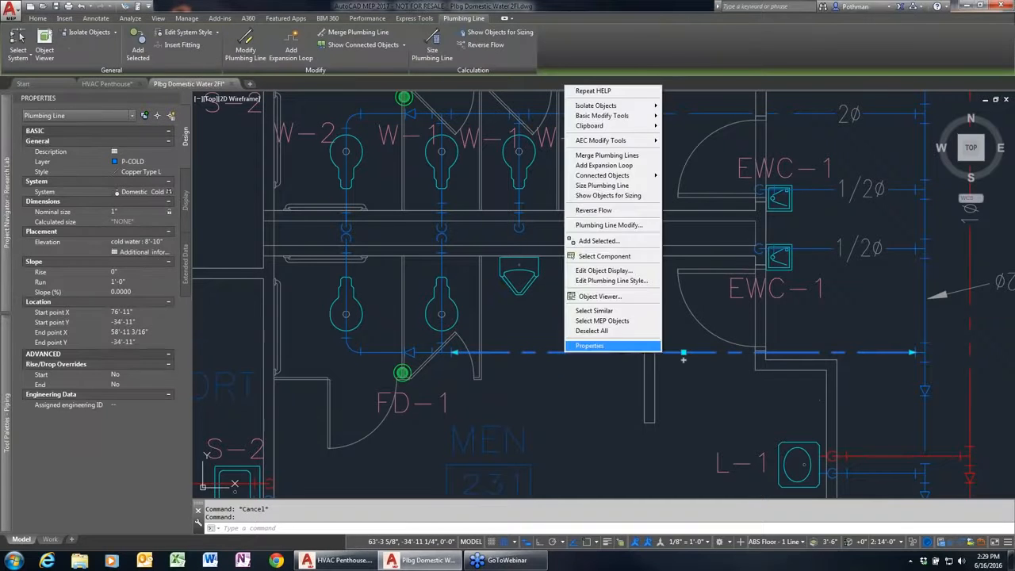
left_click(598, 240)
left_click(518, 351)
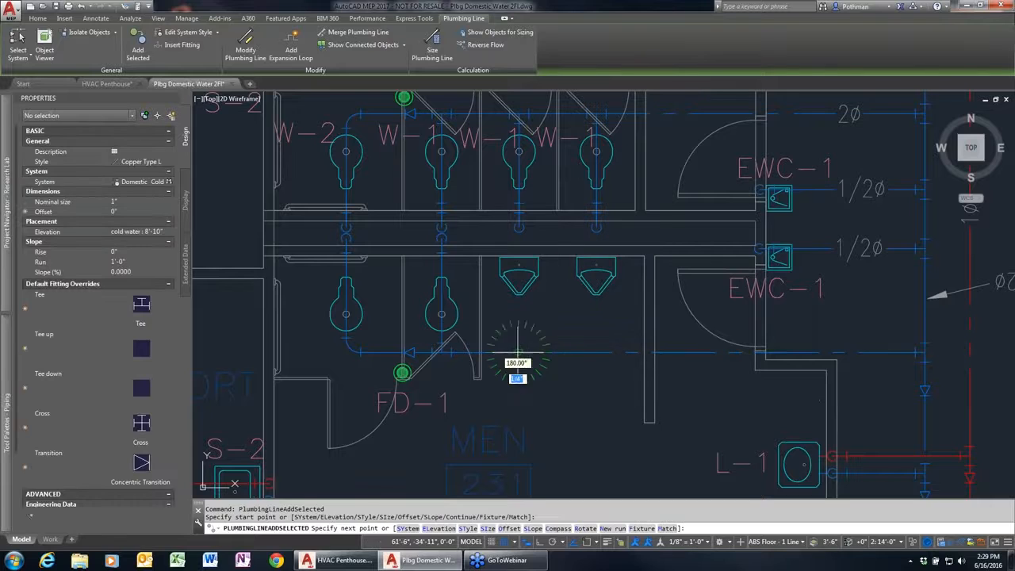
left_click(519, 267)
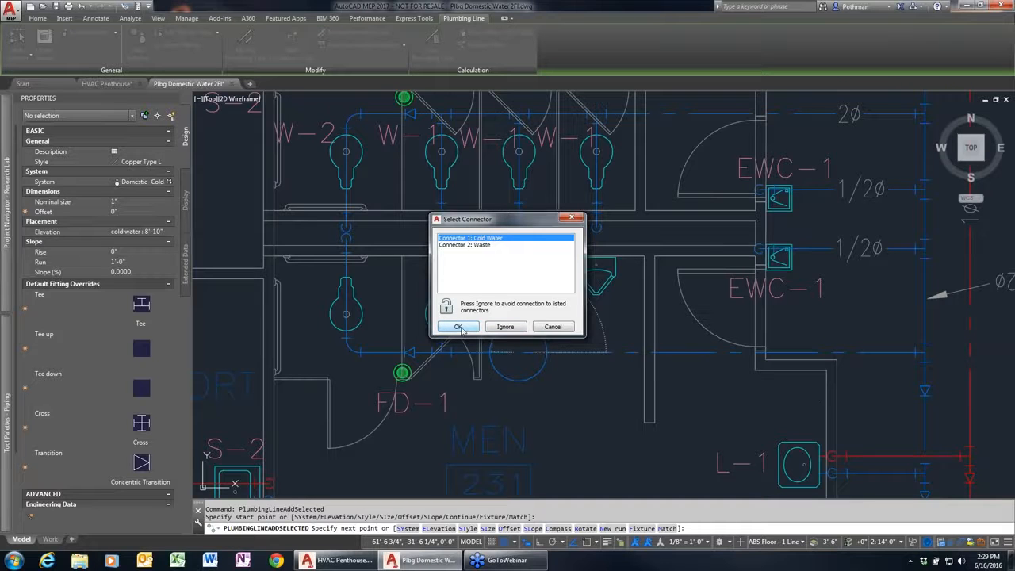
left_click(483, 247)
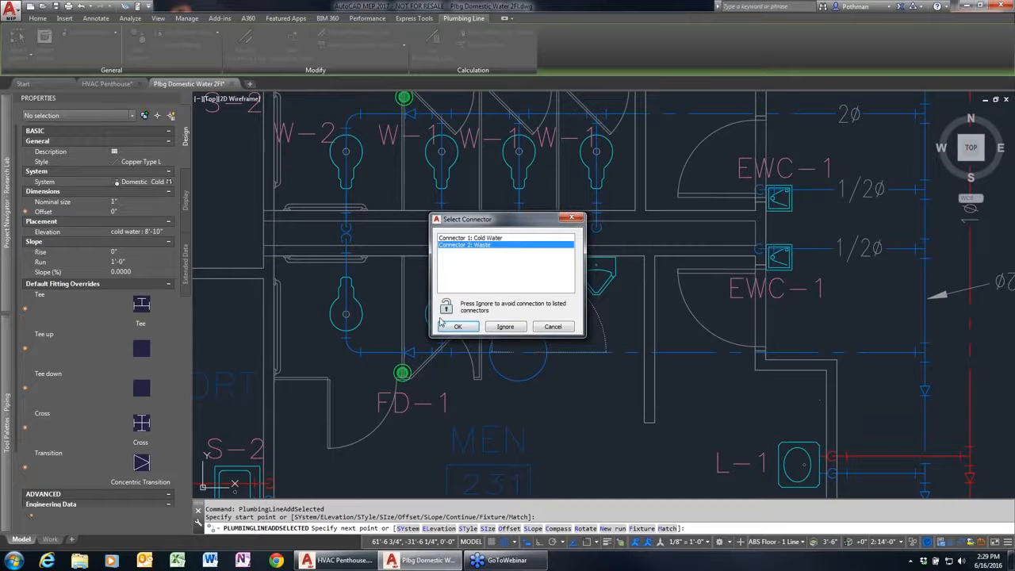
left_click(479, 239)
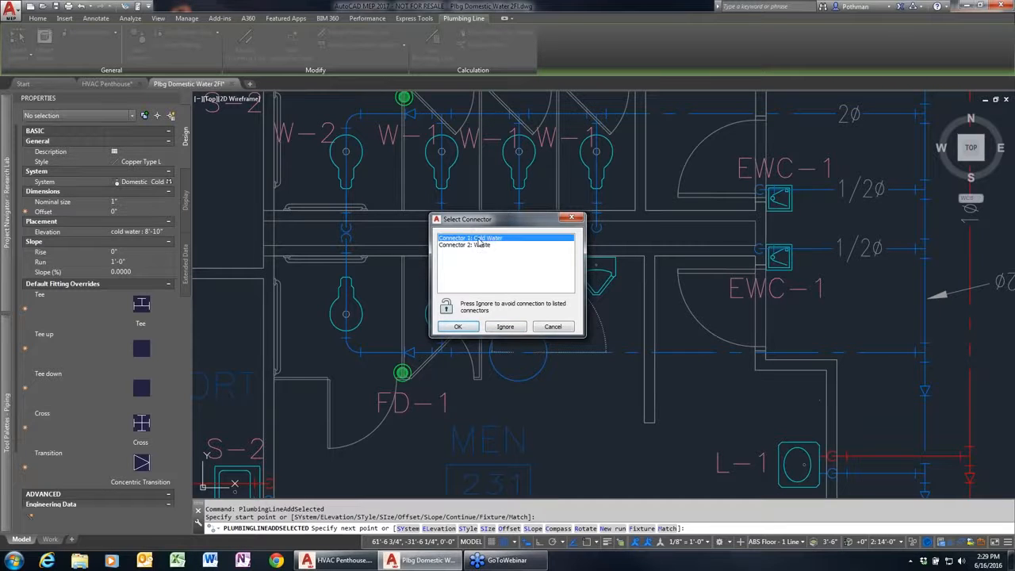
left_click(458, 326)
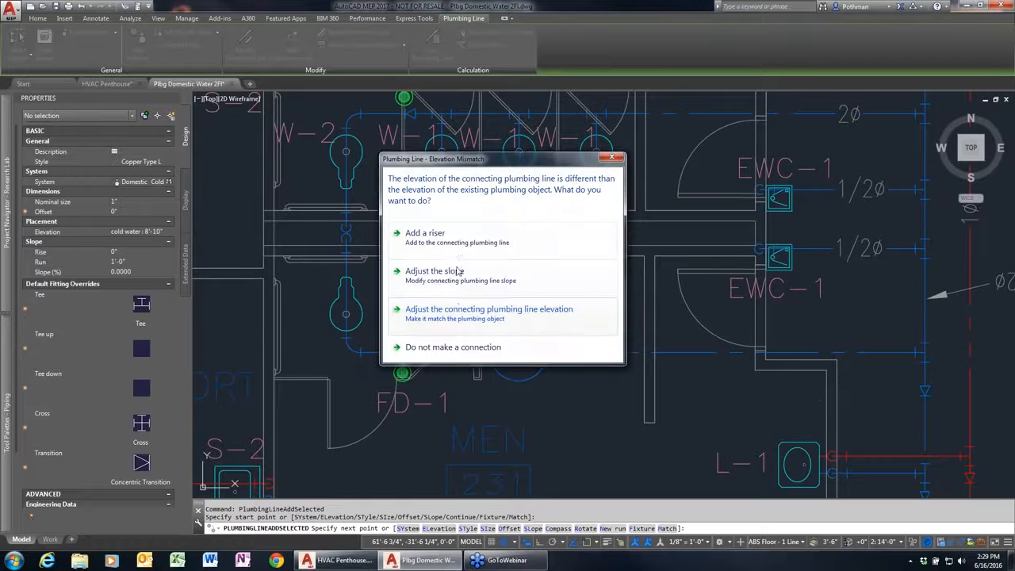
left_click(425, 234)
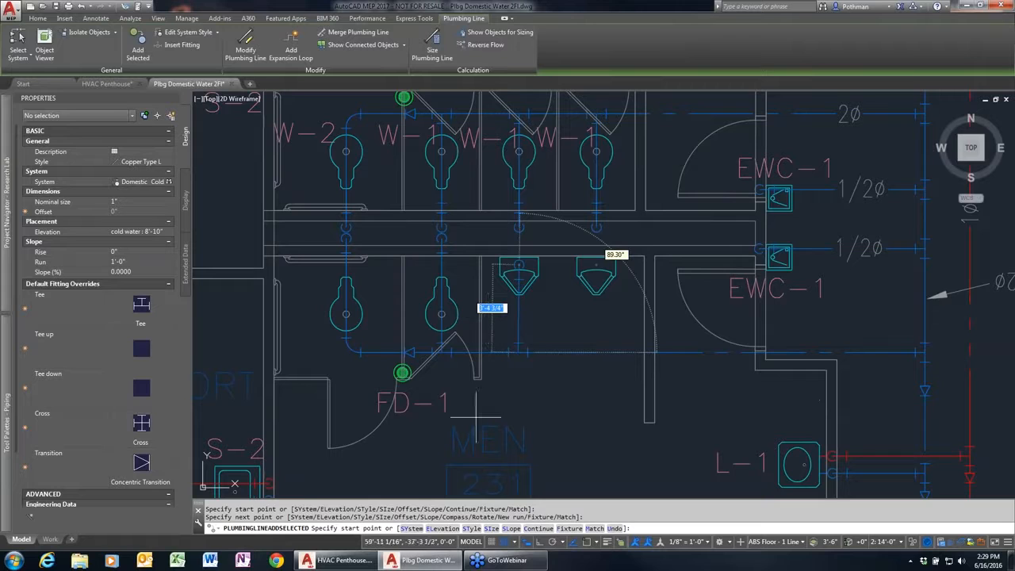
key("Escape")
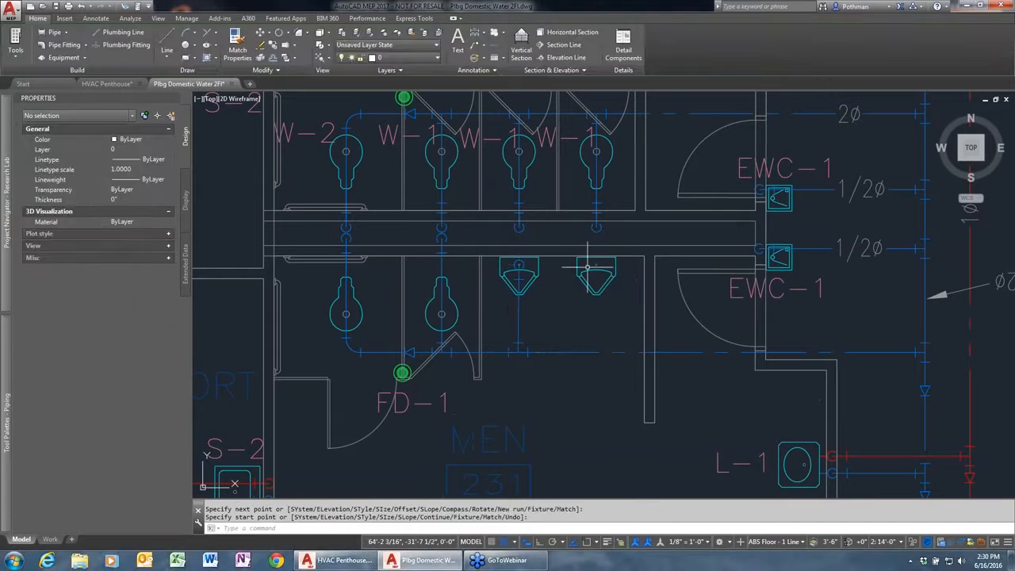
left_click(590, 270)
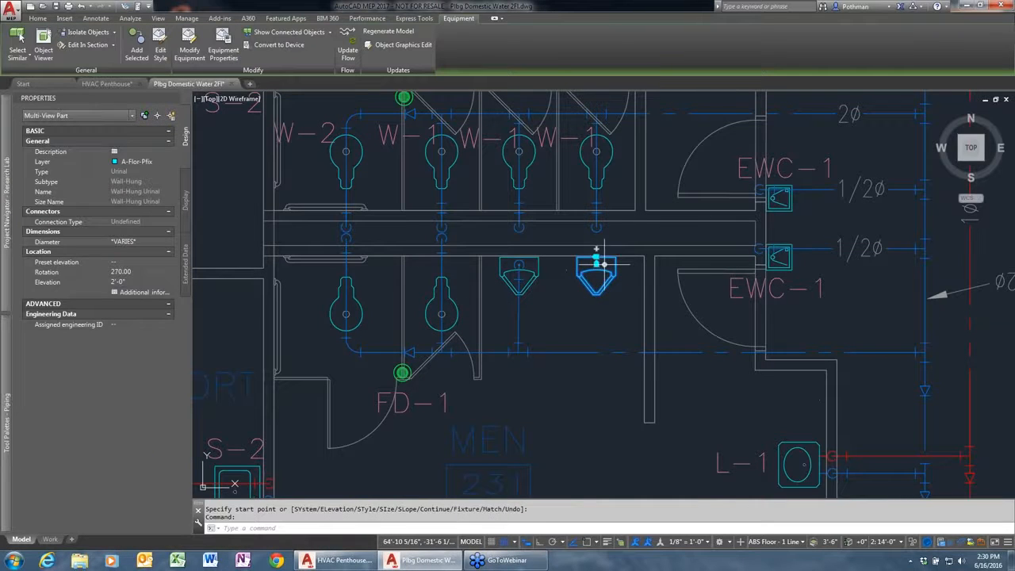
left_click(596, 256)
left_click(470, 346)
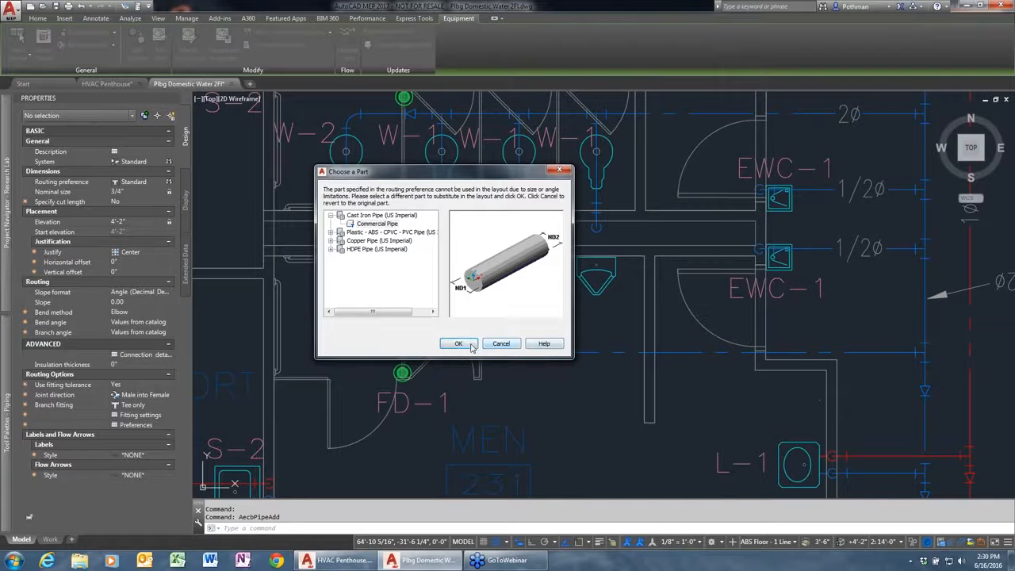
left_click(458, 343)
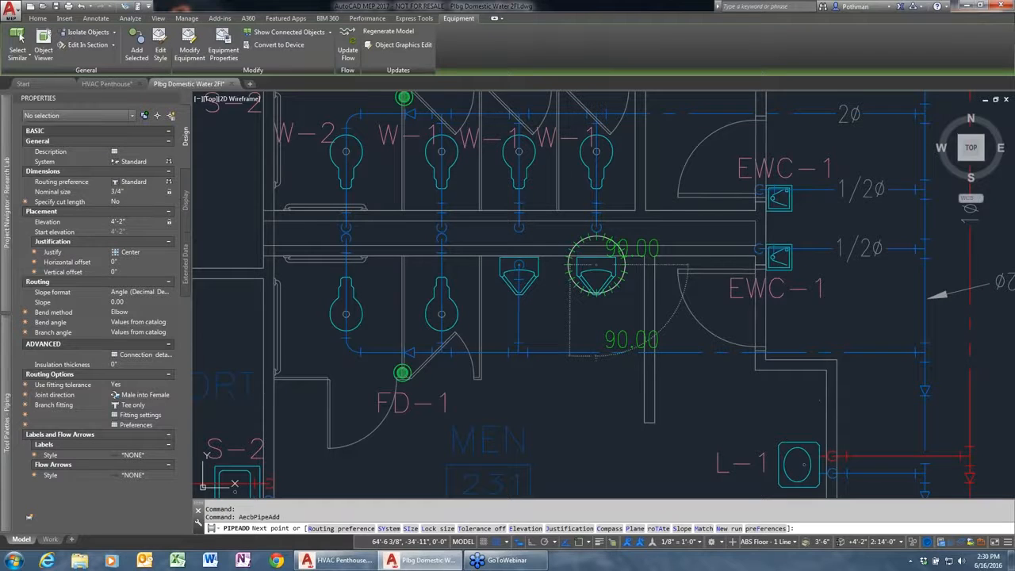
left_click(596, 267)
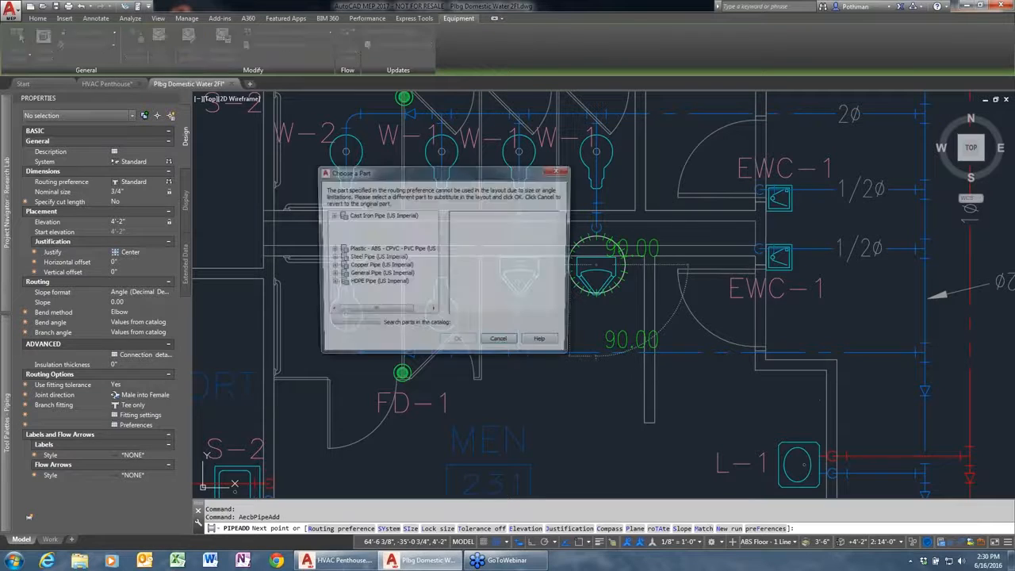
left_click(501, 344)
key("Escape")
key("Escape")
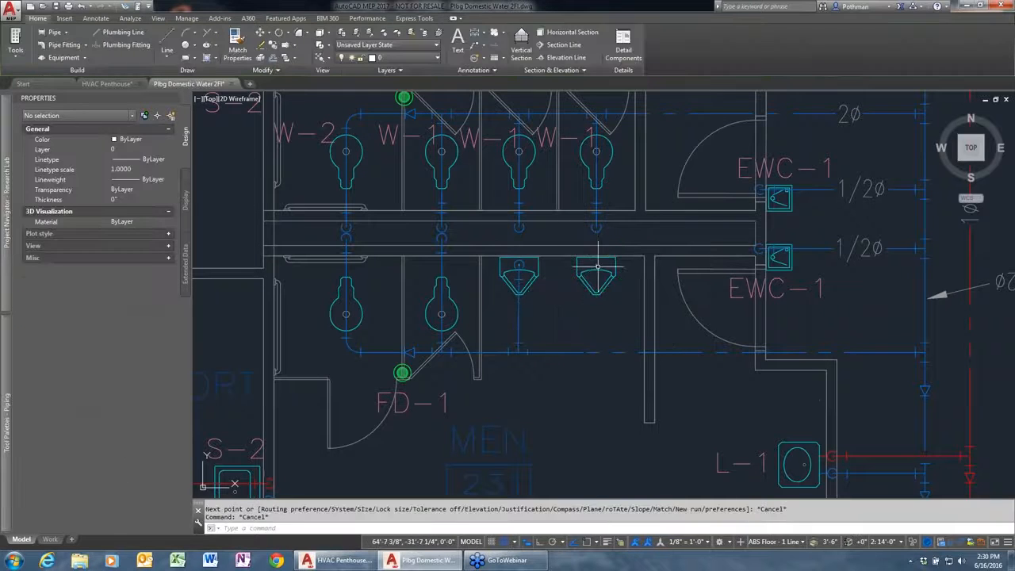
- Branch another matching 1" line off the cold water line to the second urinal's Cold Water connector, adding a riser
left_click_drag(591, 357, 584, 345)
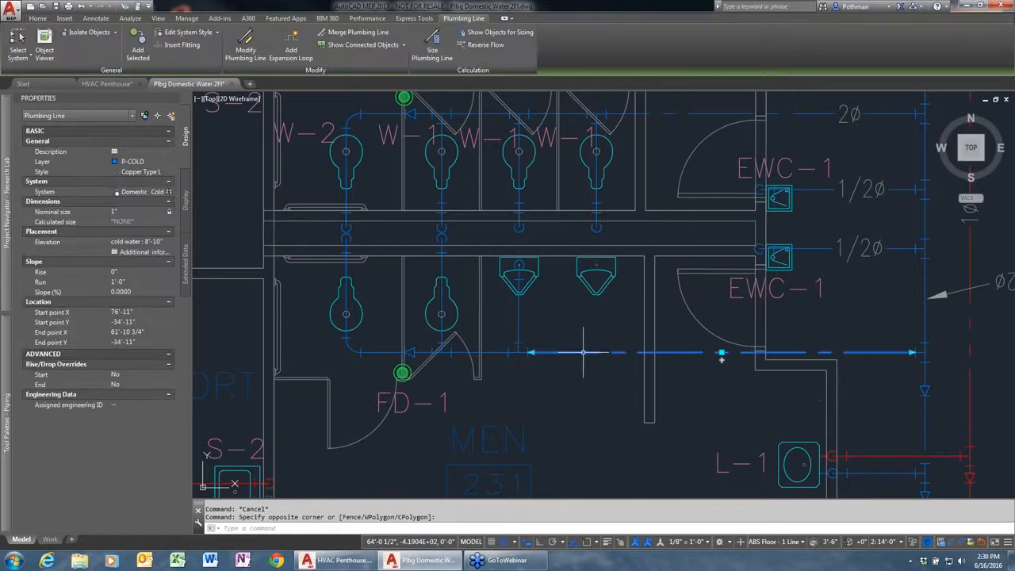
right_click(585, 344)
left_click(627, 239)
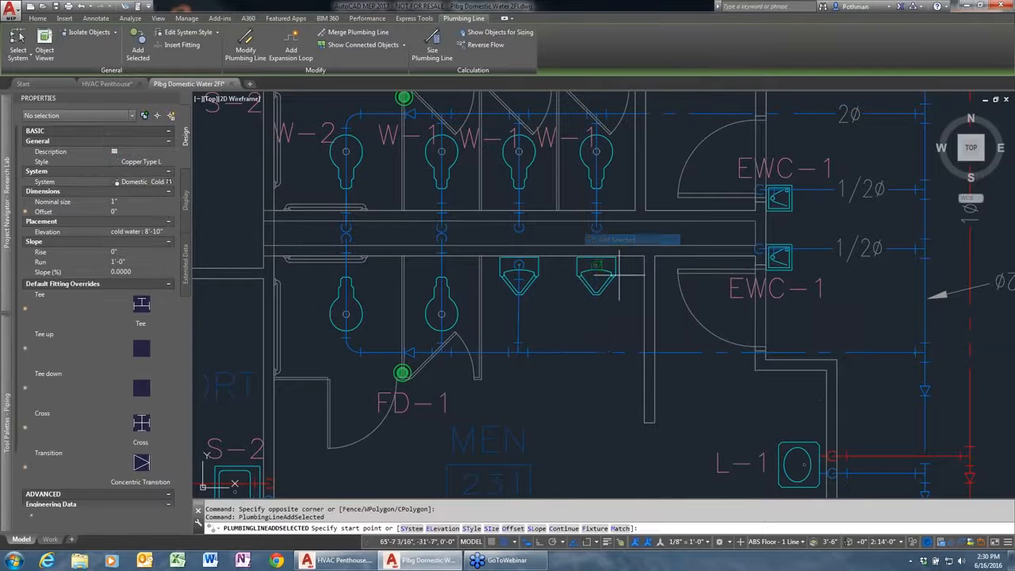
left_click(594, 352)
left_click(596, 273)
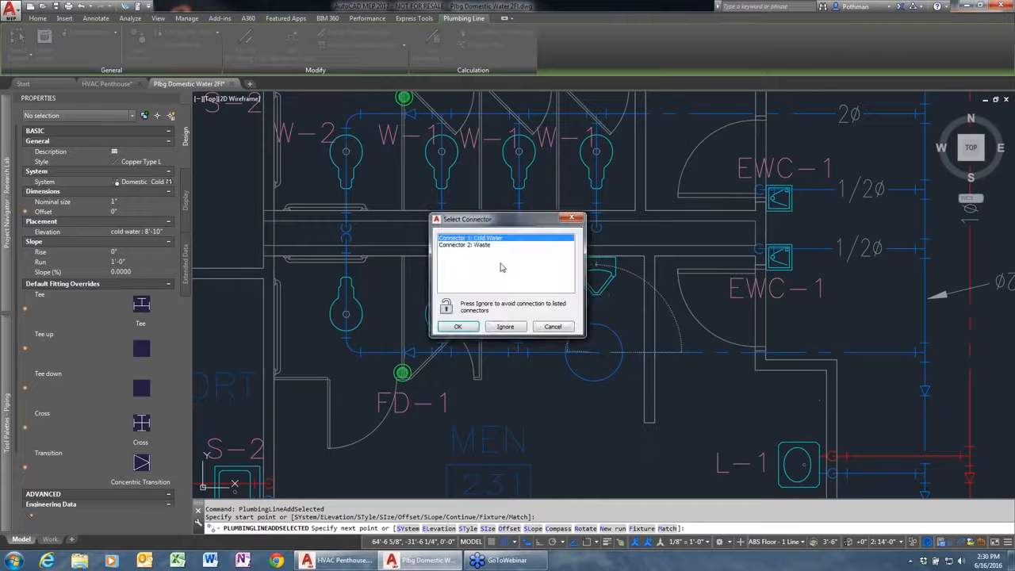
left_click(473, 328)
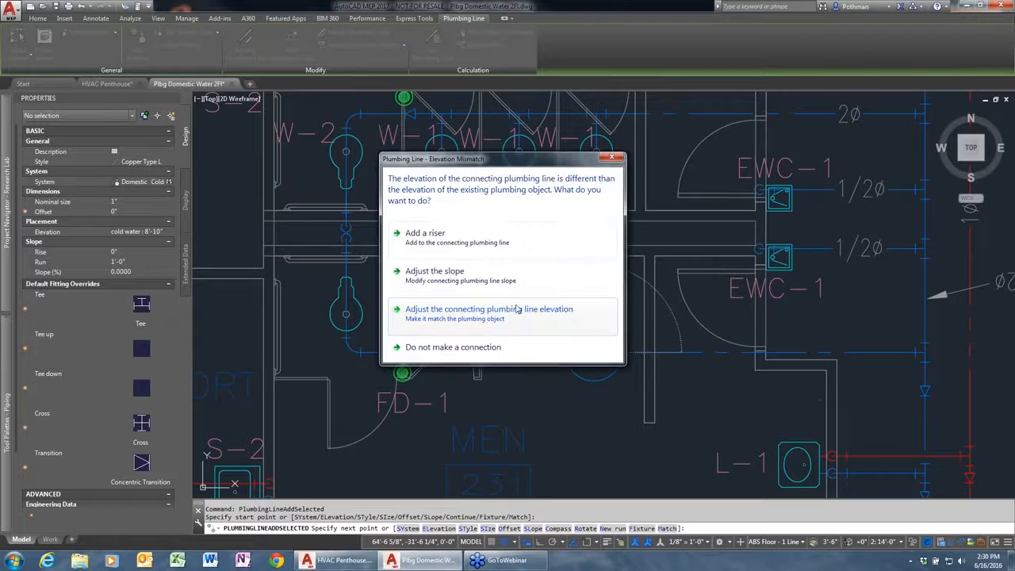
left_click(452, 238)
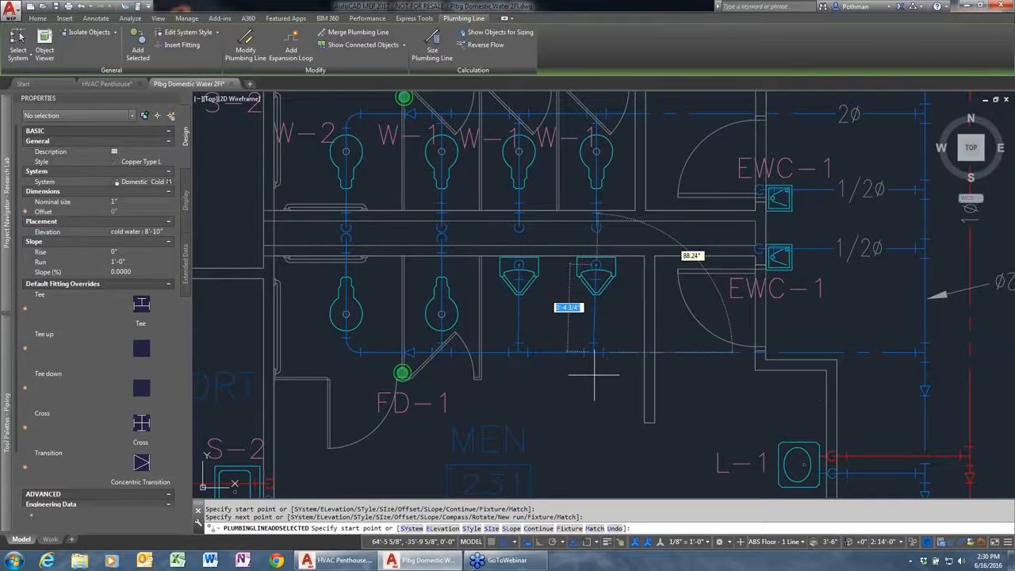
- Tag the two water closets in the men's restroom by reusing the existing W-2 fixture tag, placing each tag below its fixture
key("Return")
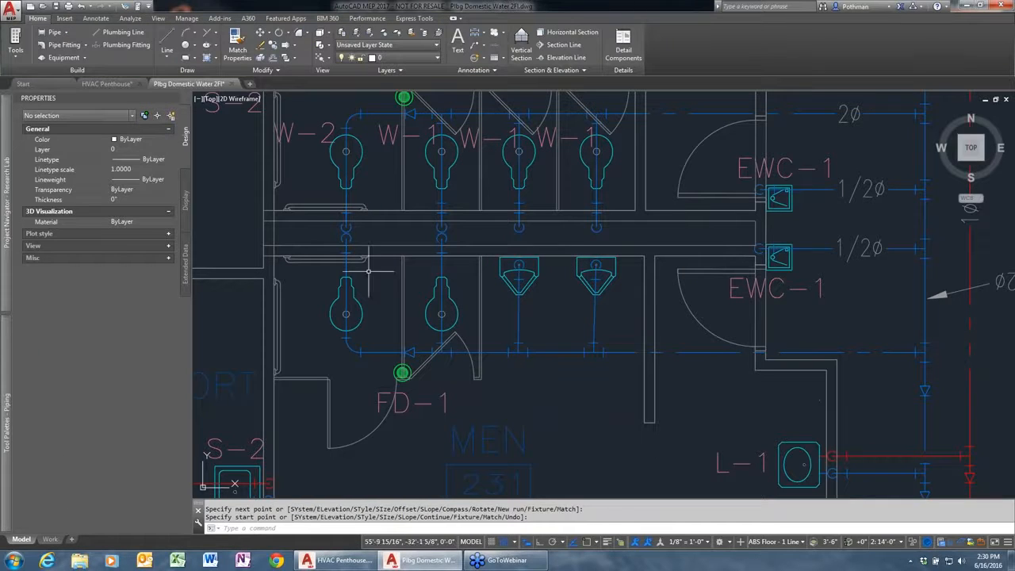
left_click(302, 132)
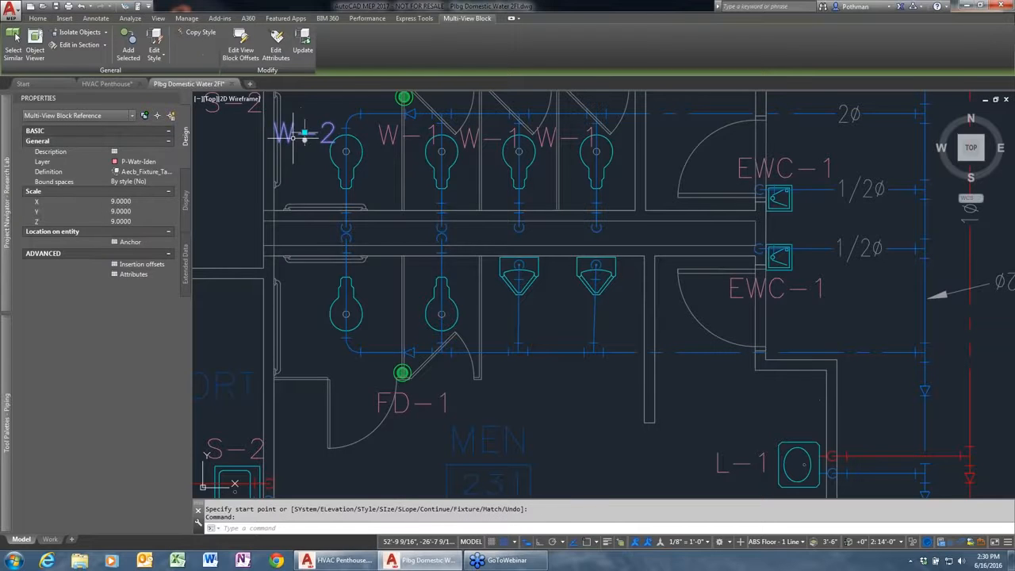
right_click(302, 133)
left_click(325, 271)
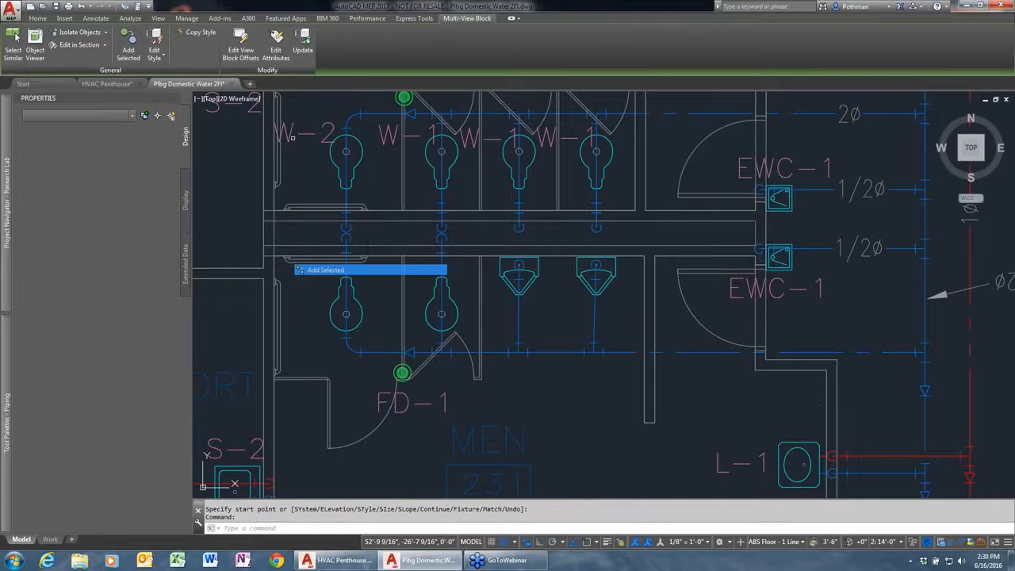
left_click(345, 314)
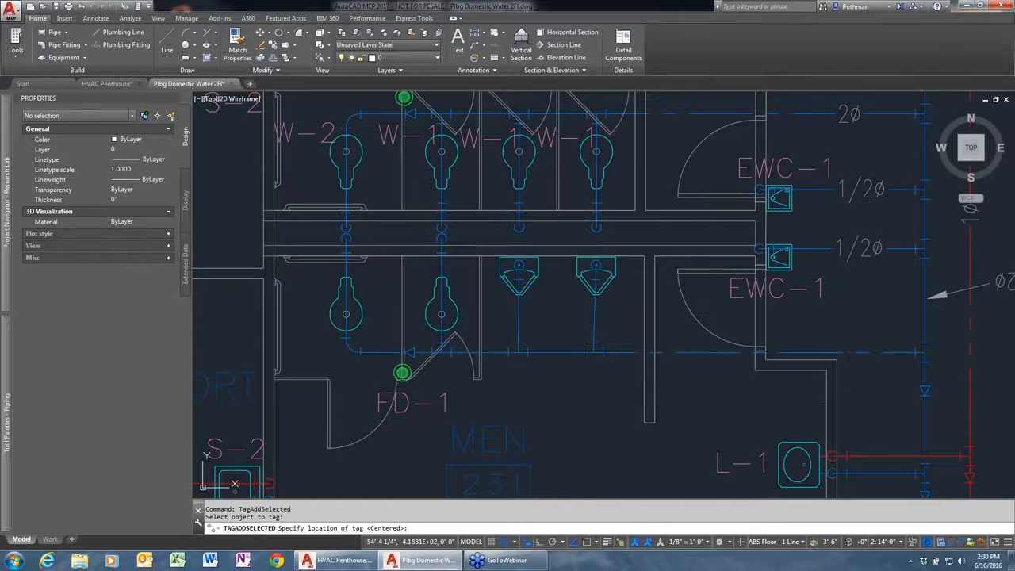
left_click(333, 344)
left_click(597, 336)
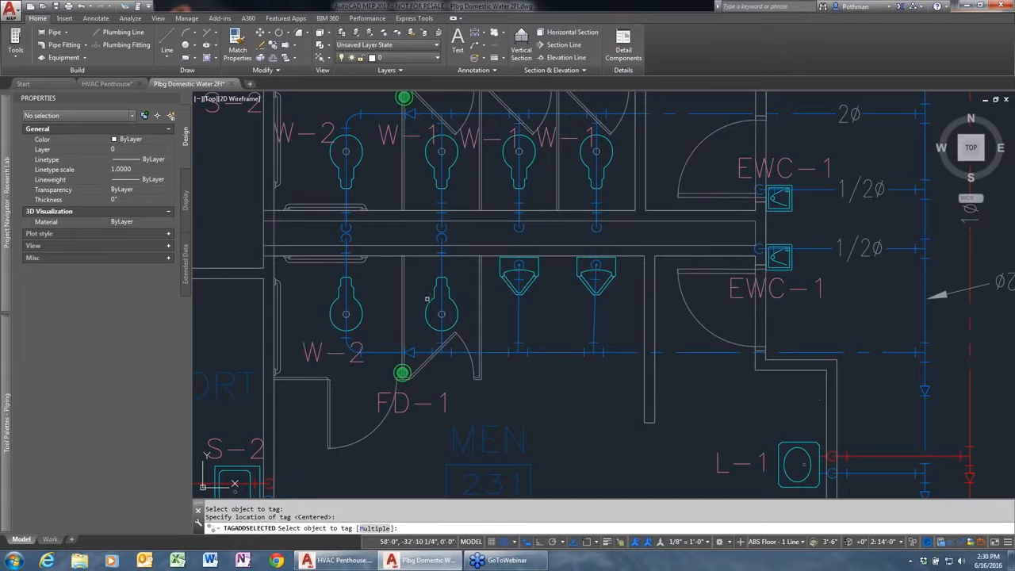
left_click(427, 299)
left_click(432, 373)
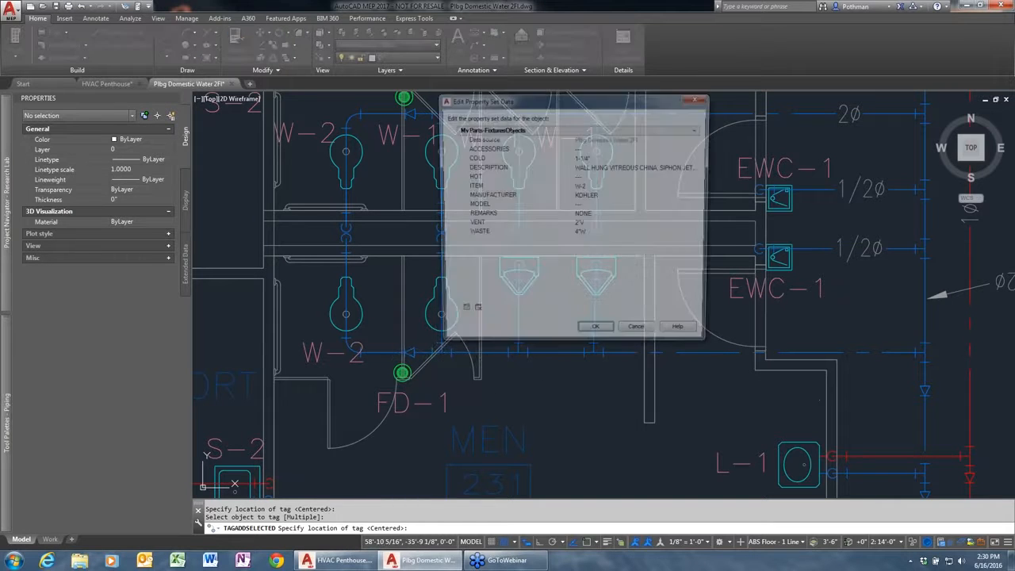
left_click(596, 334)
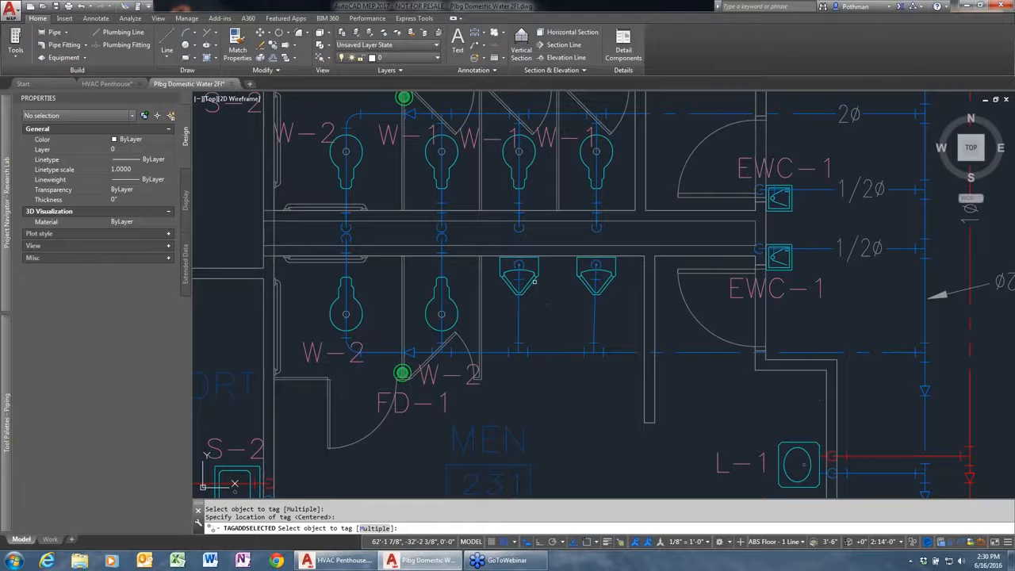
- Tag both urinals in the men's restroom with the same fixture tag, accepting their U-1 property set data
left_click(534, 281)
left_click(517, 315)
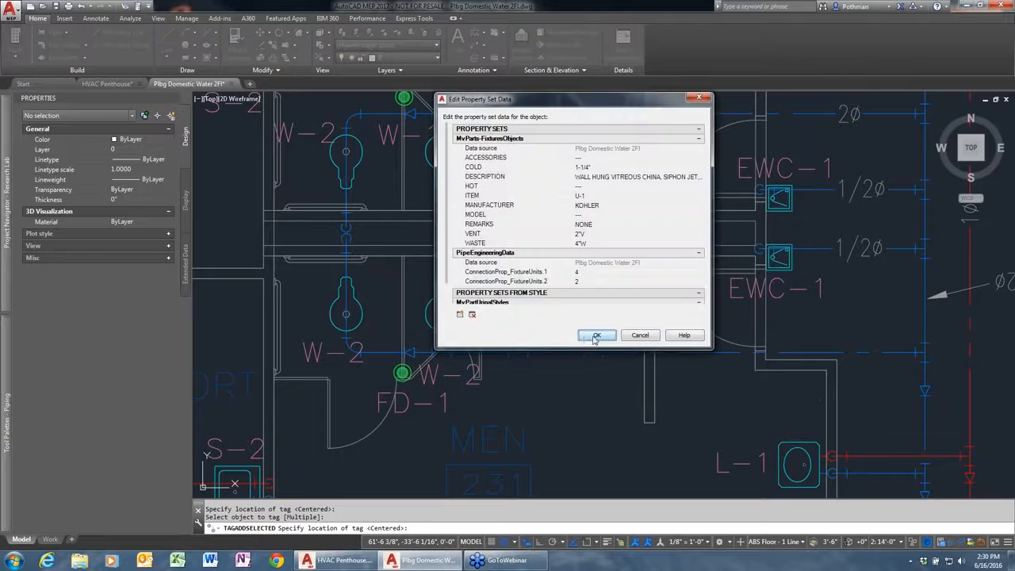
left_click(596, 335)
left_click(588, 285)
left_click(586, 345)
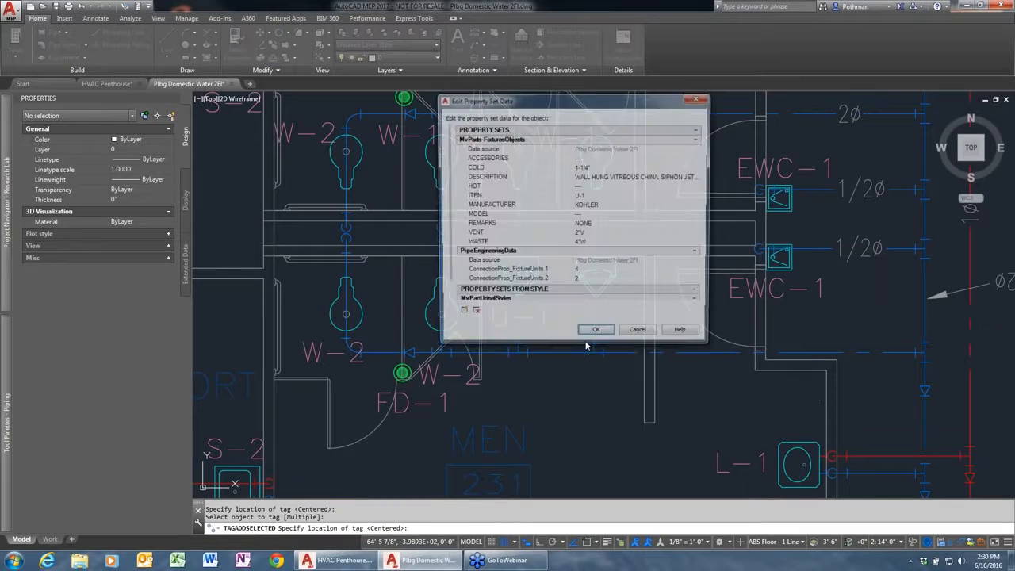
left_click(595, 330)
key("Return")
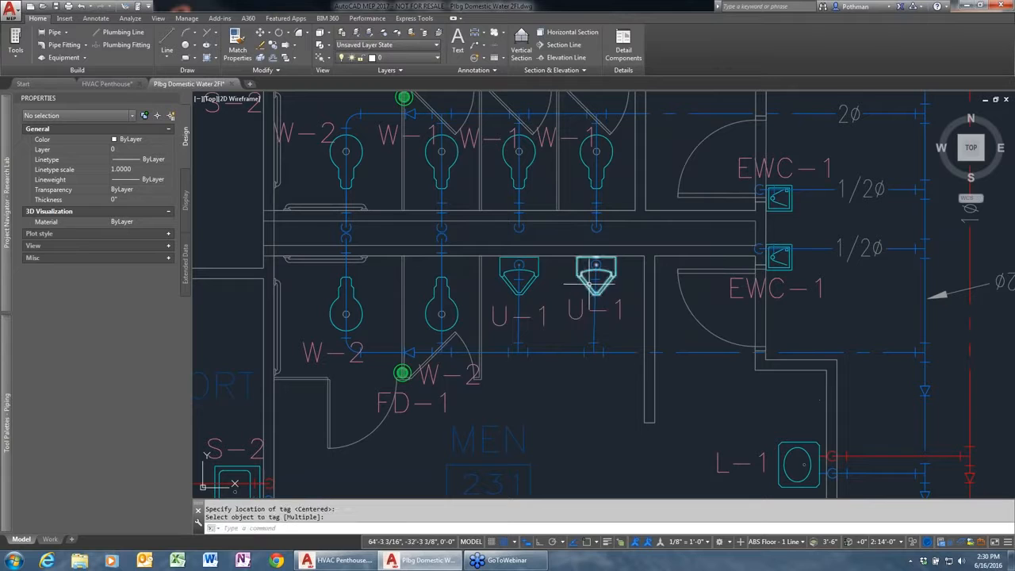
- Examine the fixture property set data of the urinal nearest the restroom door in its extended data
left_click(589, 285)
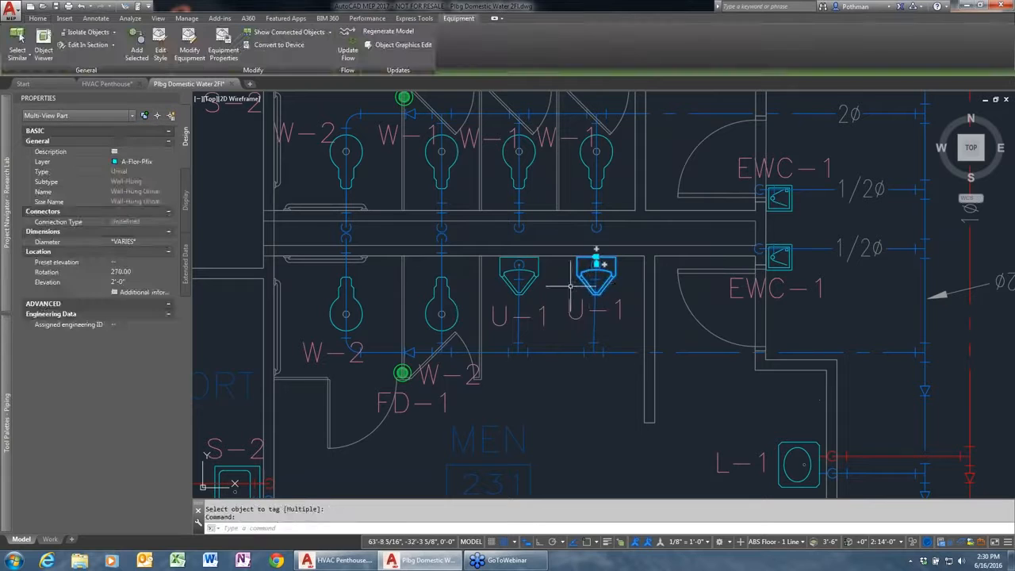
left_click(187, 260)
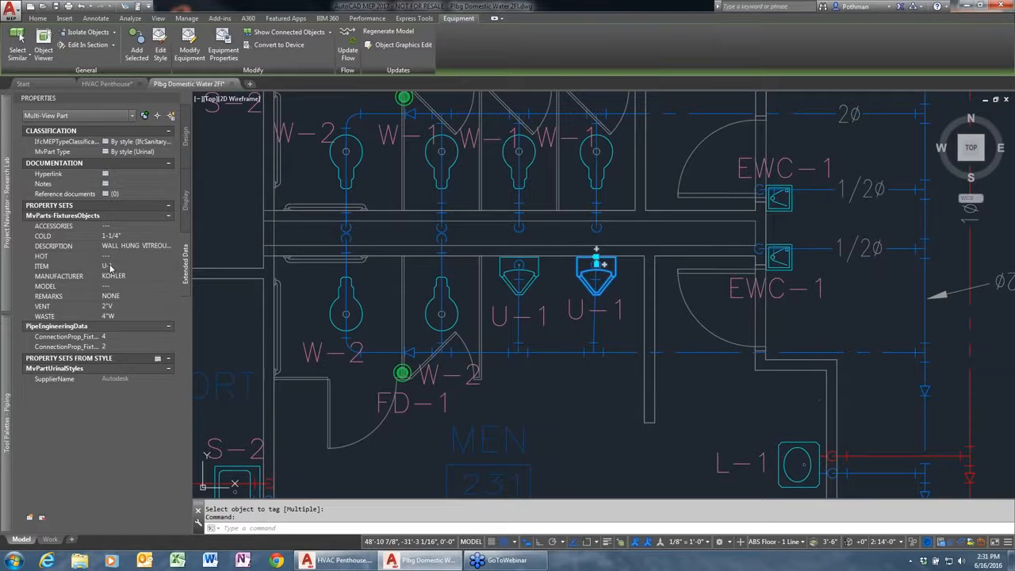
key("Escape")
- Switch the workspace to Plumbing
scroll(614, 295, "down", 6)
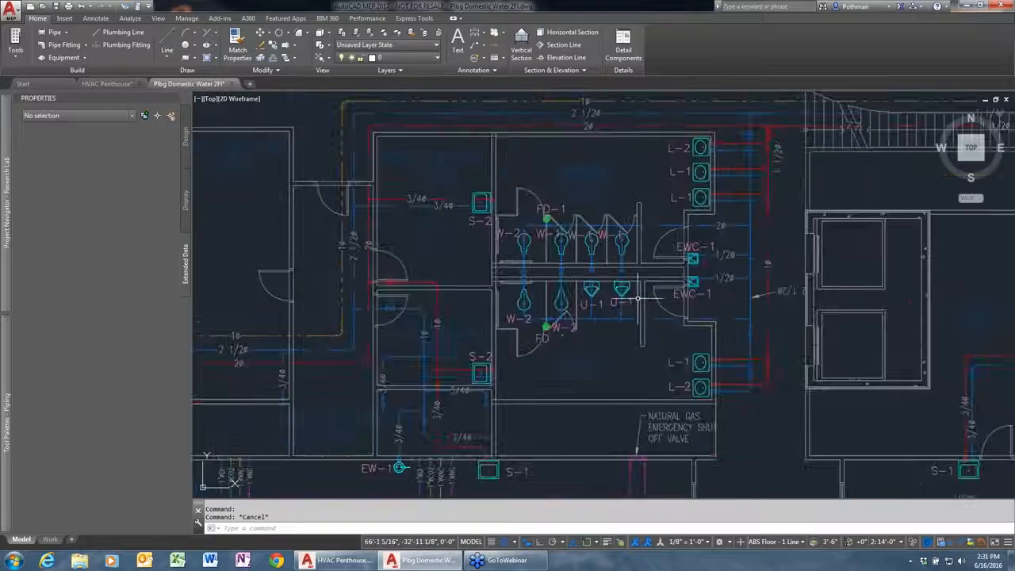
scroll(625, 226, "down", 5)
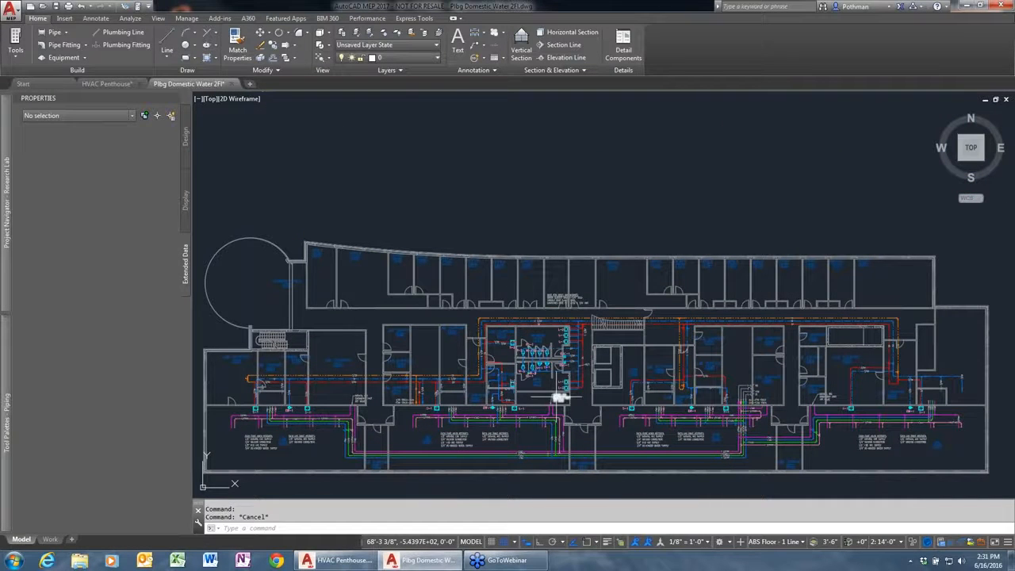
left_click(730, 542)
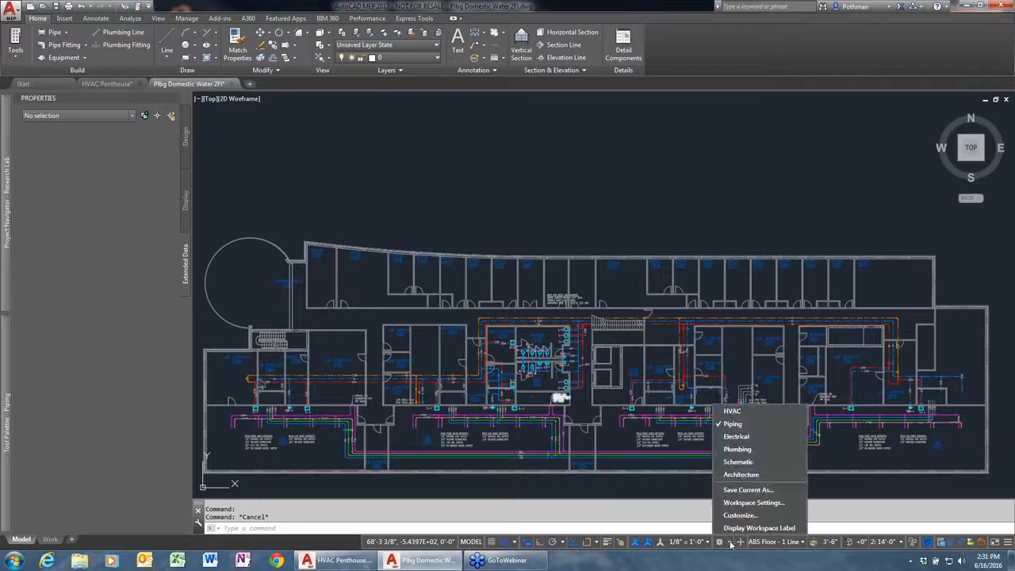
left_click(749, 451)
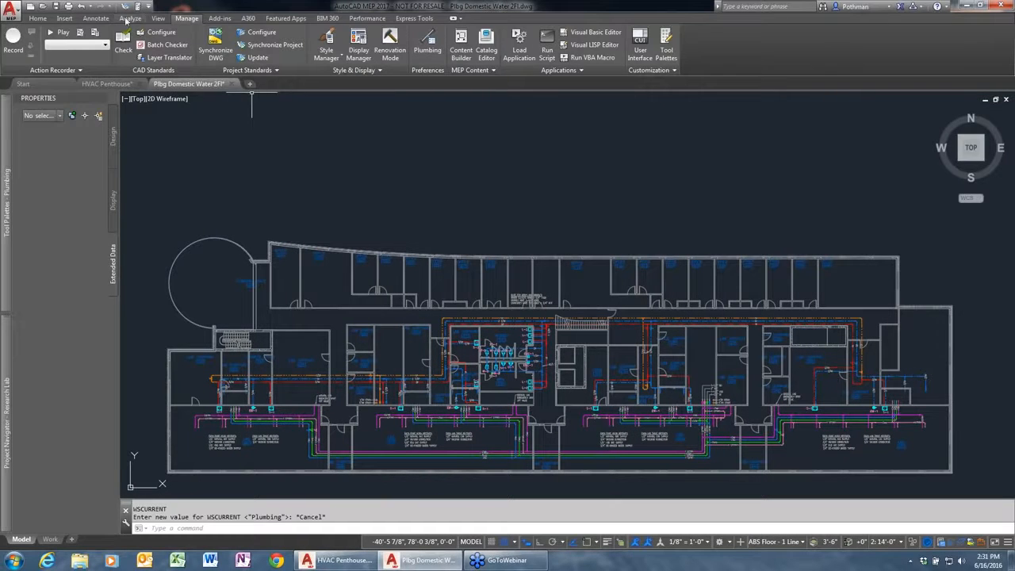
- Add a Plumbing Fixture and Equipment Schedule of all objects at default size above the floor plan, and view its rows
left_click(103, 18)
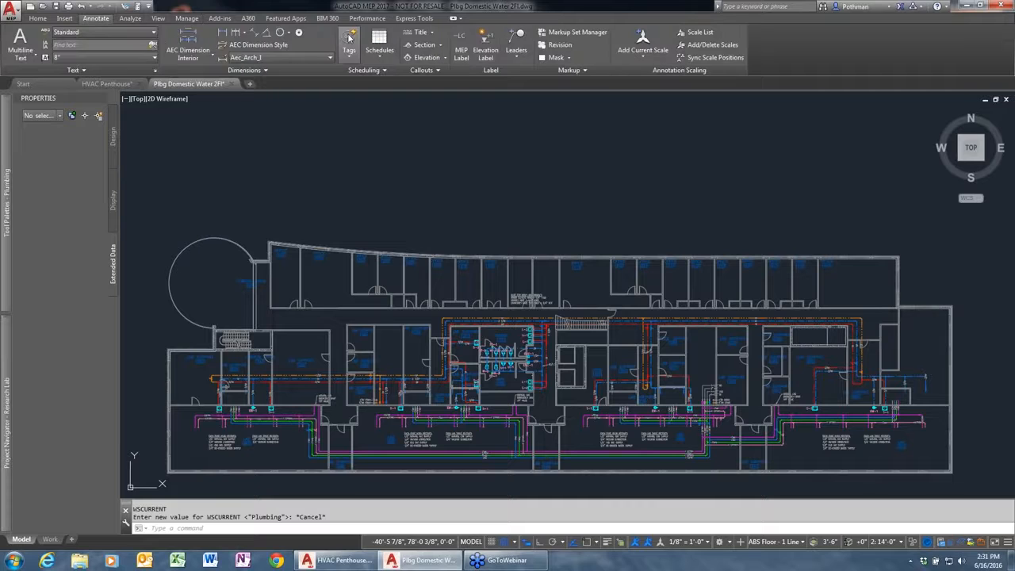
left_click(389, 56)
left_click(396, 77)
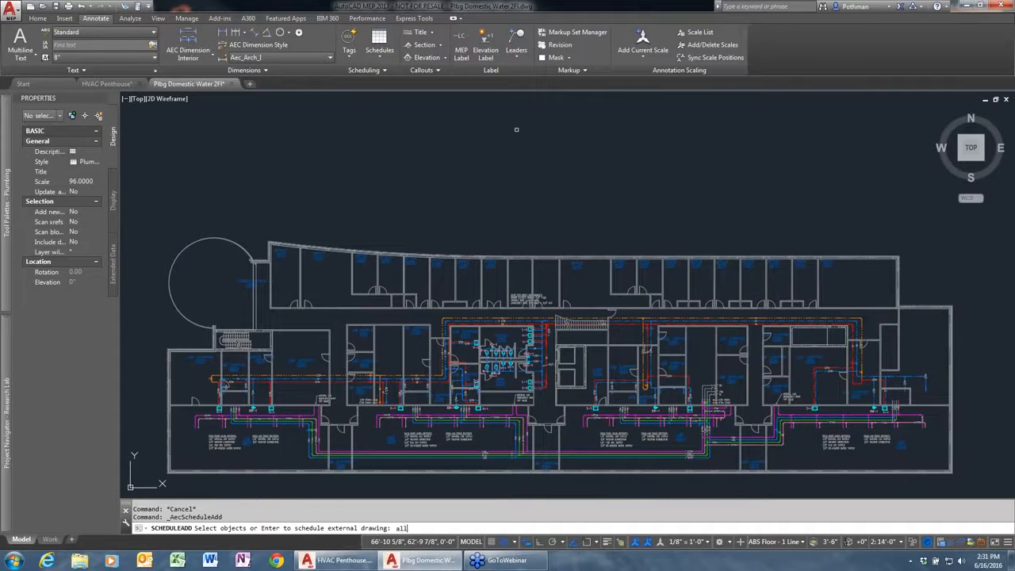
key("Return")
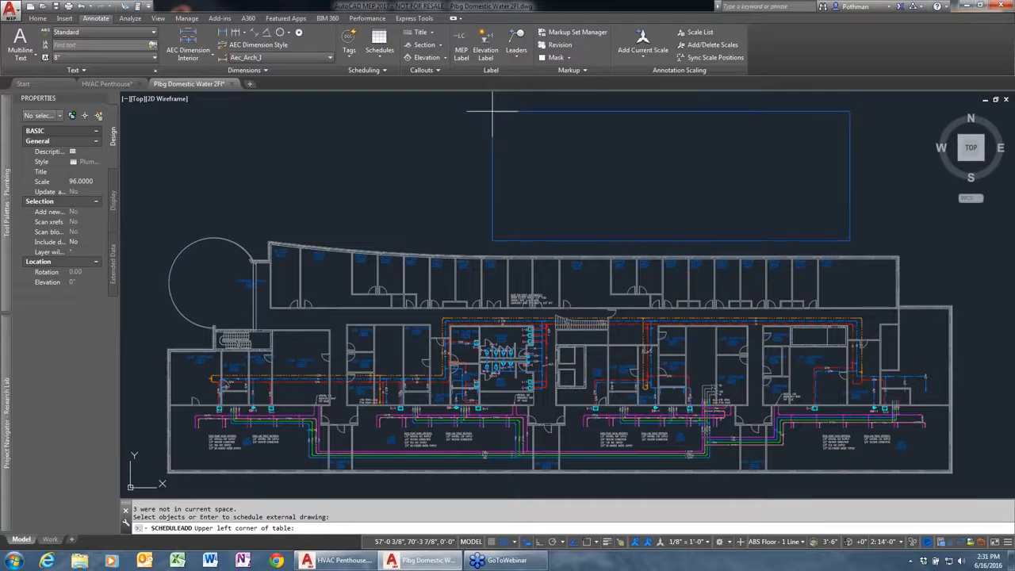
left_click(494, 111)
key("Return")
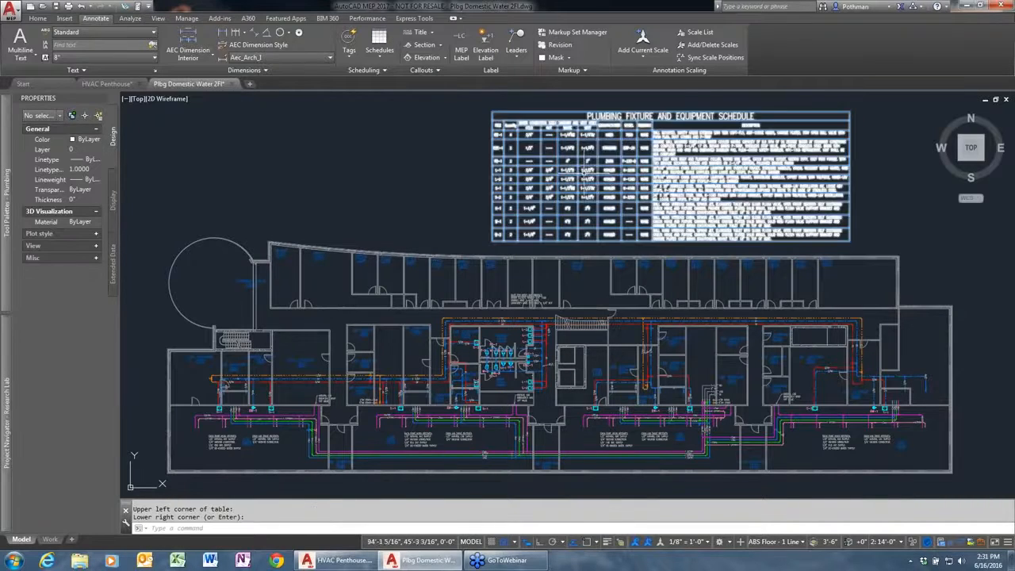
scroll(587, 184, "up", 4)
mouse_move(605, 275)
middle_mouse_down()
mouse_move(564, 390)
mouse_move(382, 405)
middle_mouse_up()
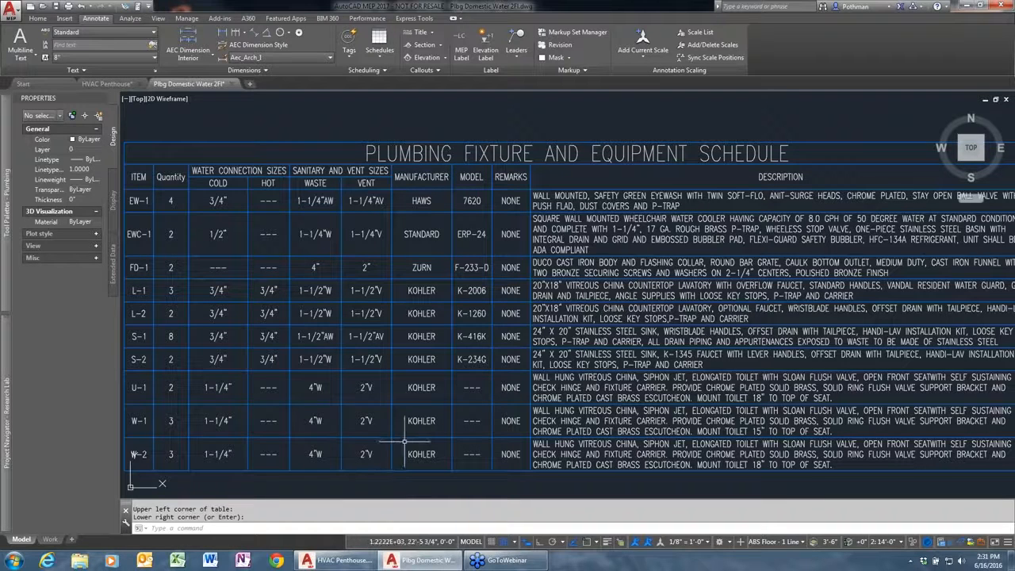
middle_click_drag(301, 450, 433, 417)
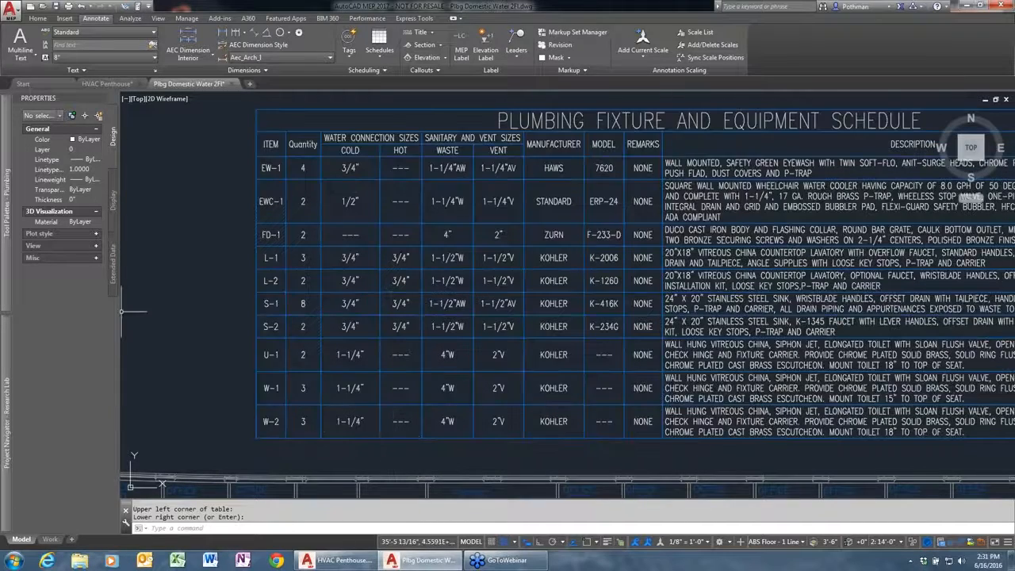
- Close the Plbg Domestic Water 2Fl drawing without saving and open the Plbg Riser Diagram construct
left_click(231, 84)
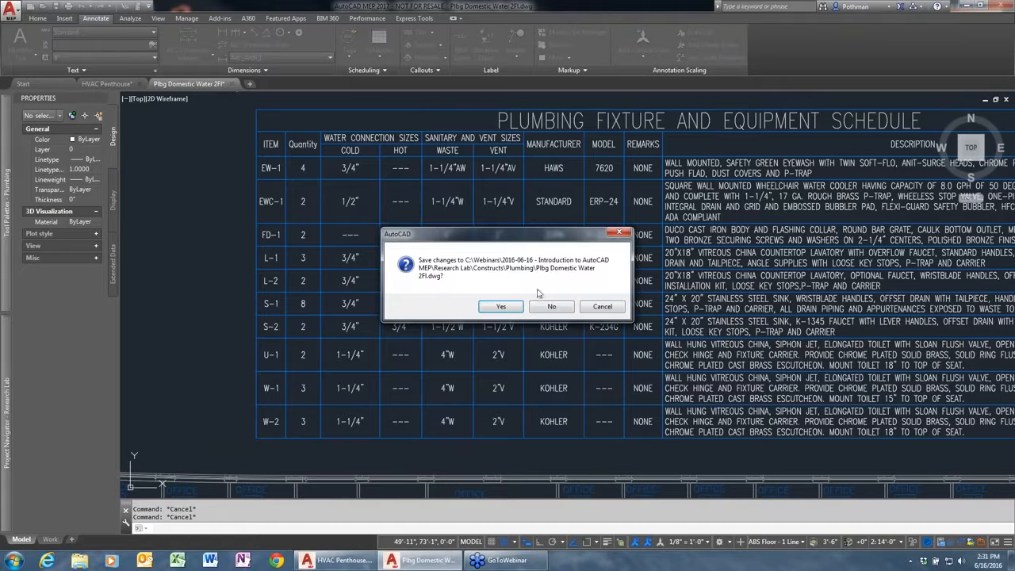
left_click(550, 306)
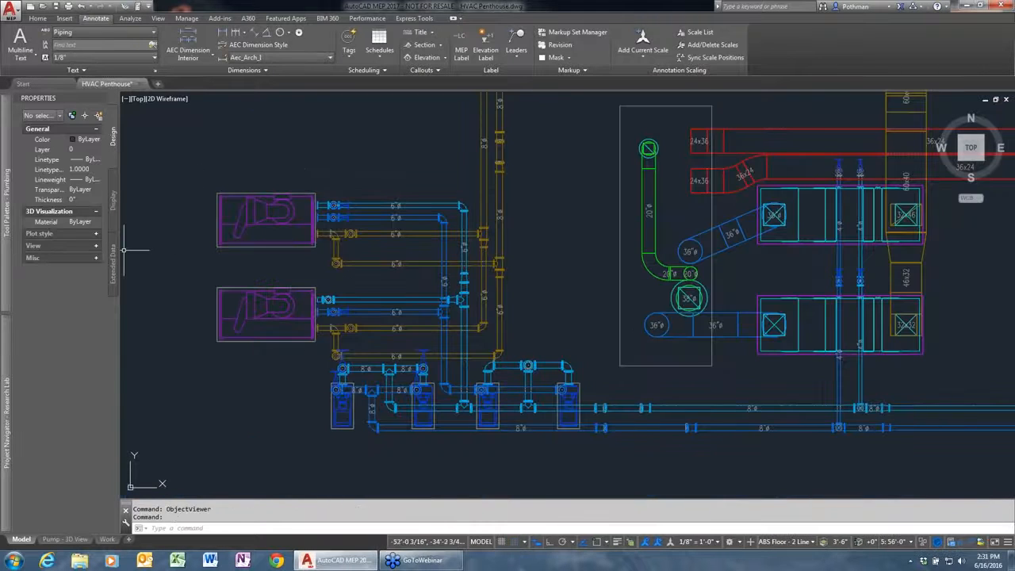
mouse_move(7, 420)
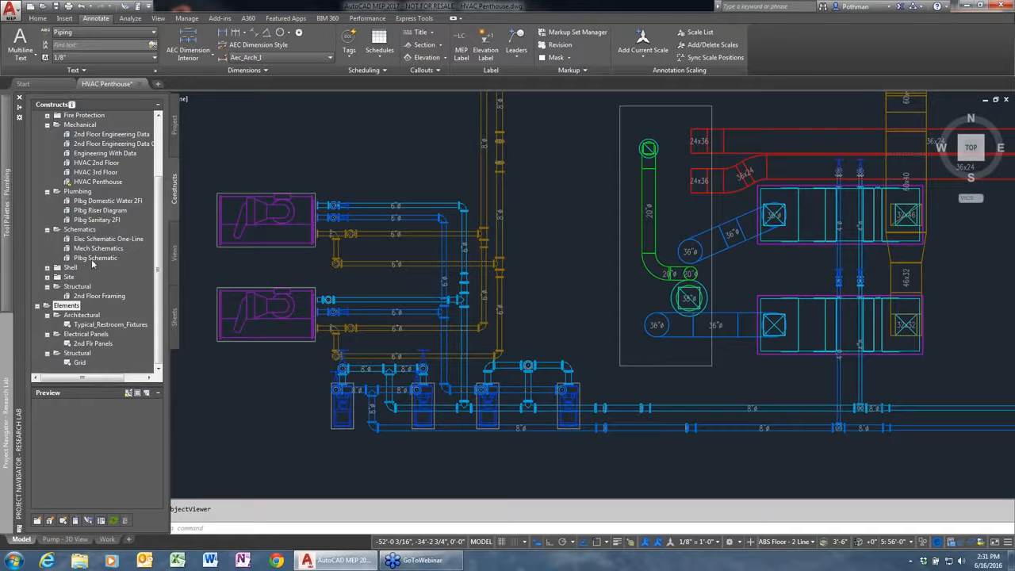
double_click(102, 211)
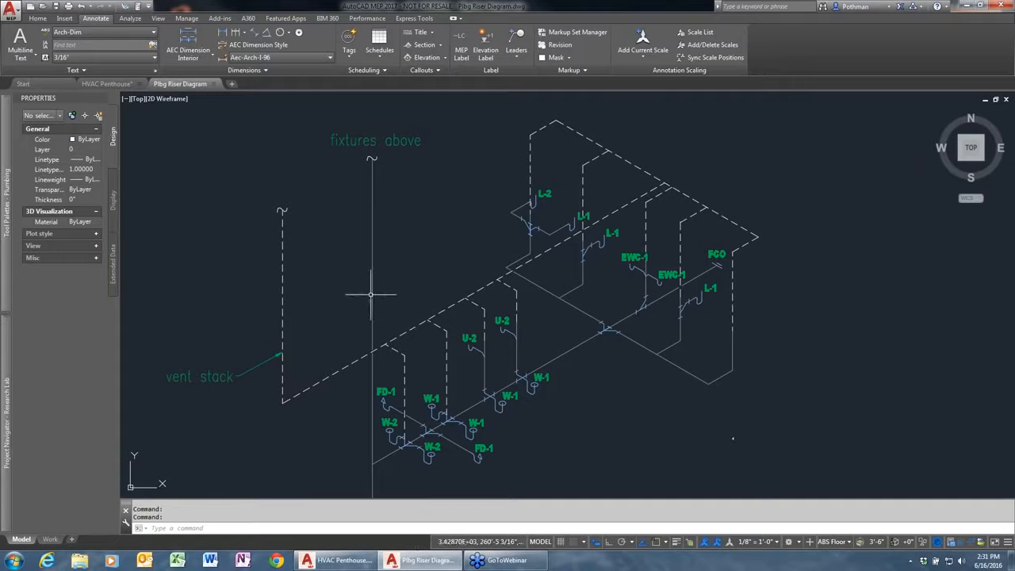
- Add another of the double fitting symbols from the sanitary branch junction onto the vertical stack, accepting the 270.00 rotation
middle_click_drag(465, 385, 503, 365)
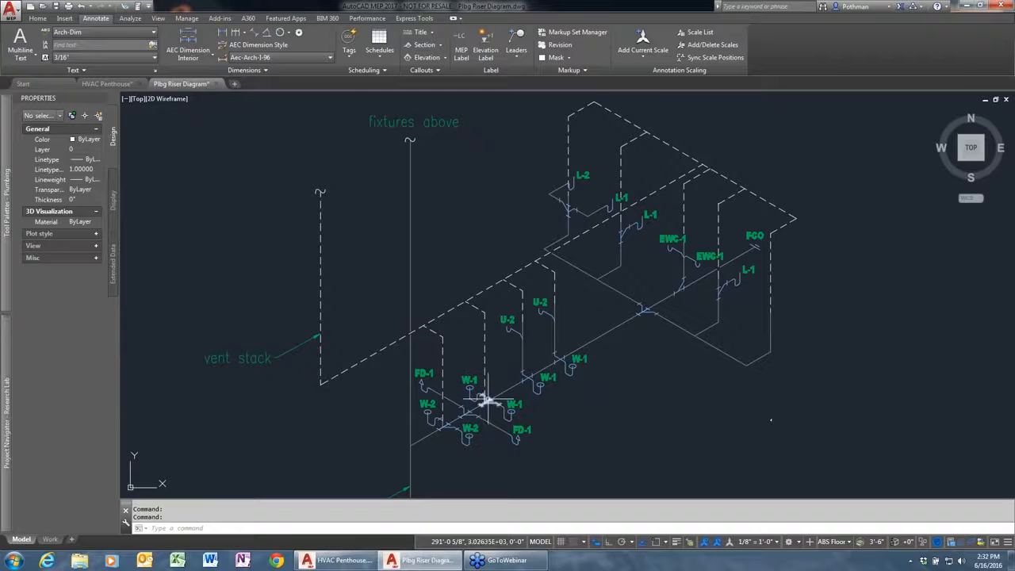
scroll(536, 359, "up", 2)
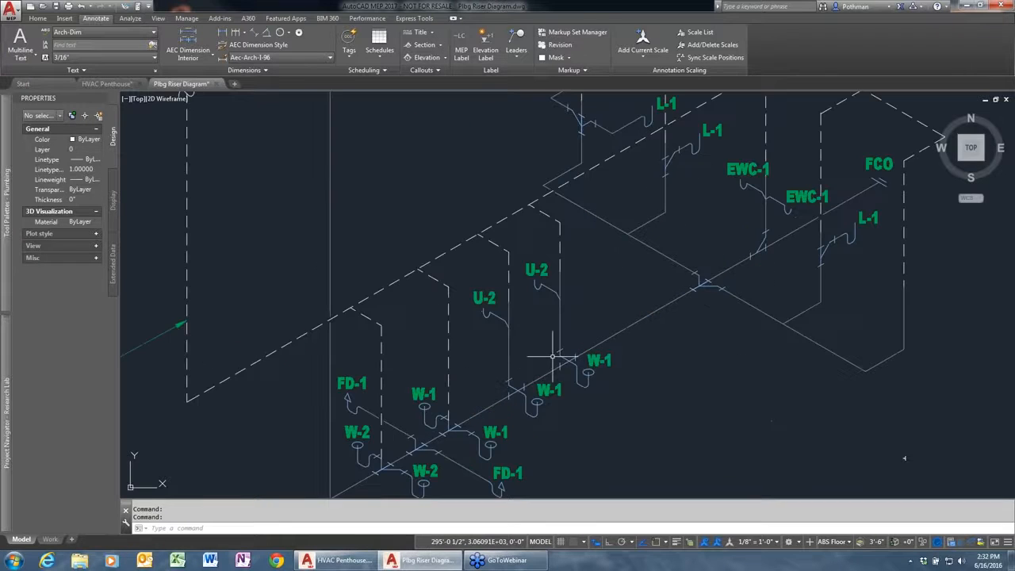
left_click(708, 285)
right_click(708, 285)
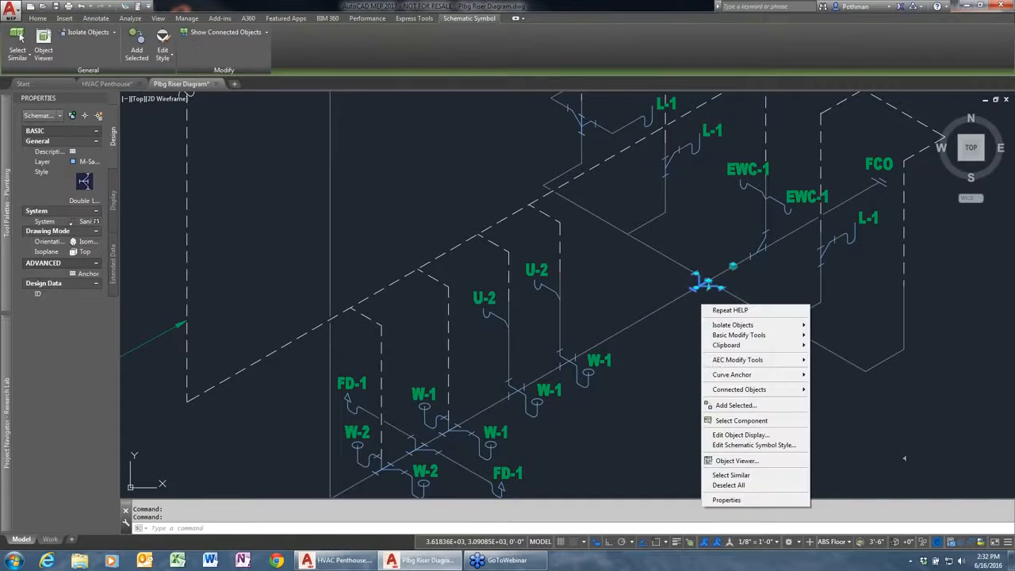
left_click(723, 405)
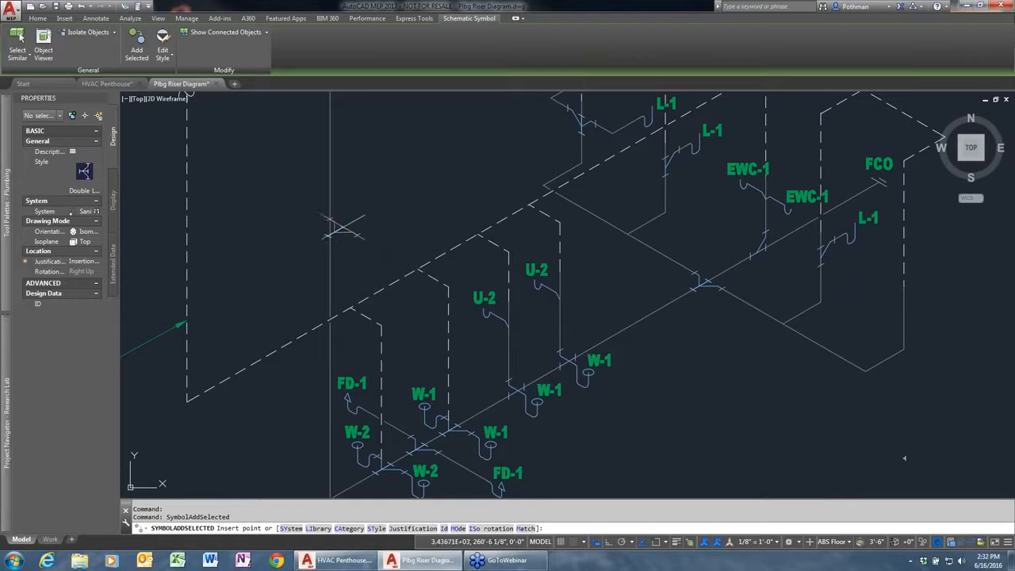
left_click(326, 212)
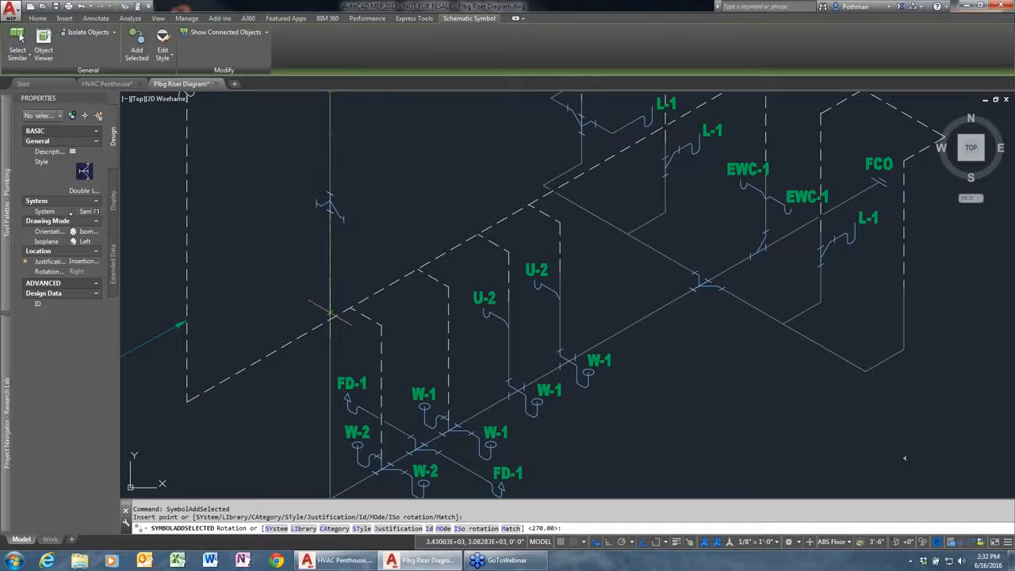
key("Return")
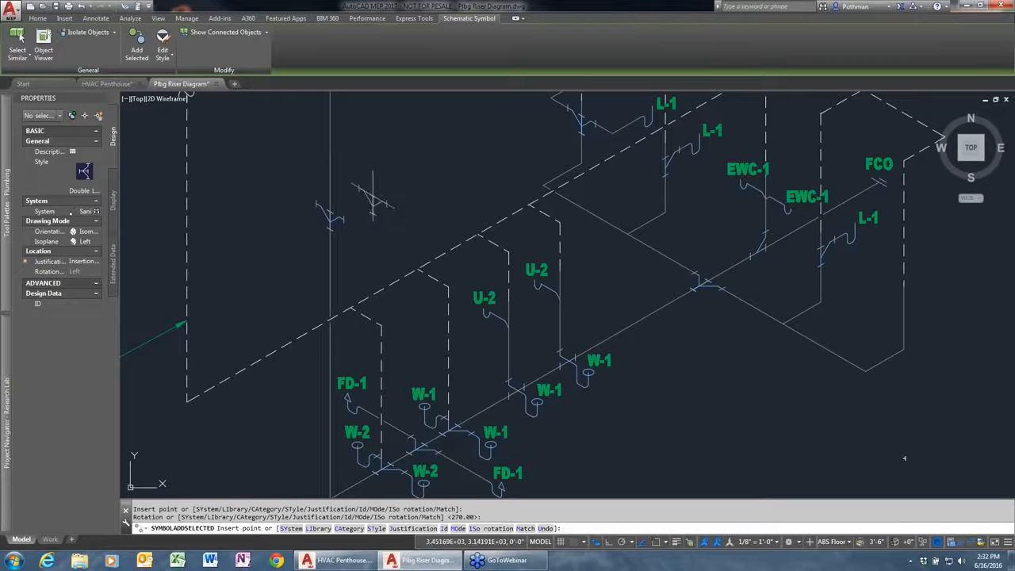
key("Return")
- Cycle the isoplane of the new fitting symbol on the vertical stack through Top to Right
left_click(331, 218)
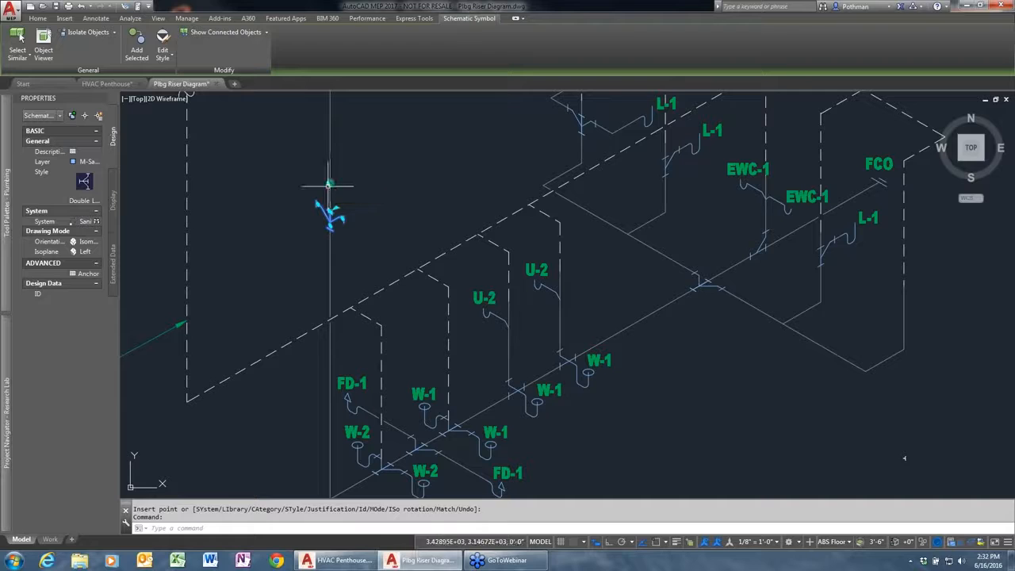
left_click(329, 187)
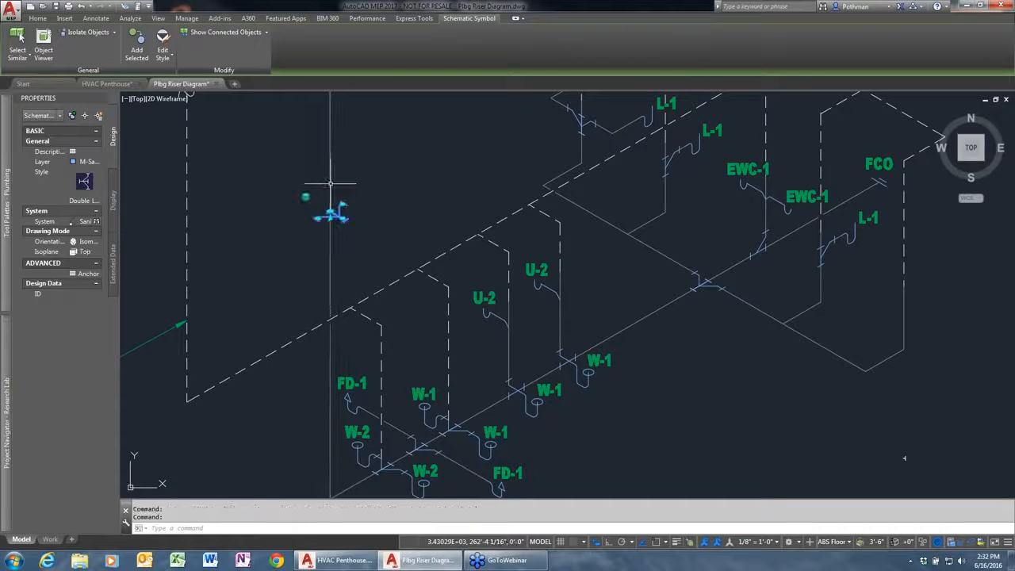
left_click(330, 188)
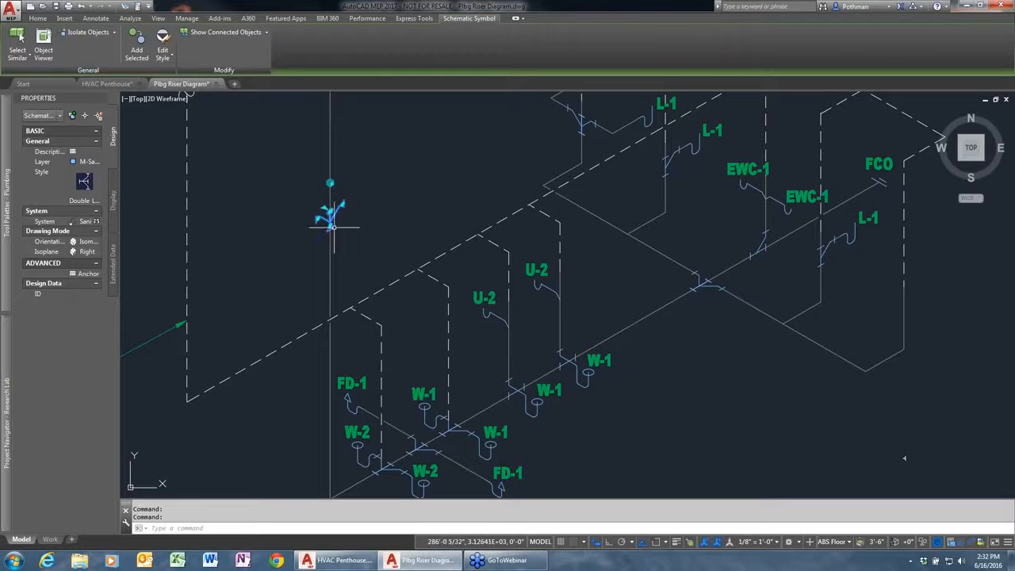
- Try to run a branch line from the double lateral on the stack in the Top isoplane, and erase the drawn line
key("Escape")
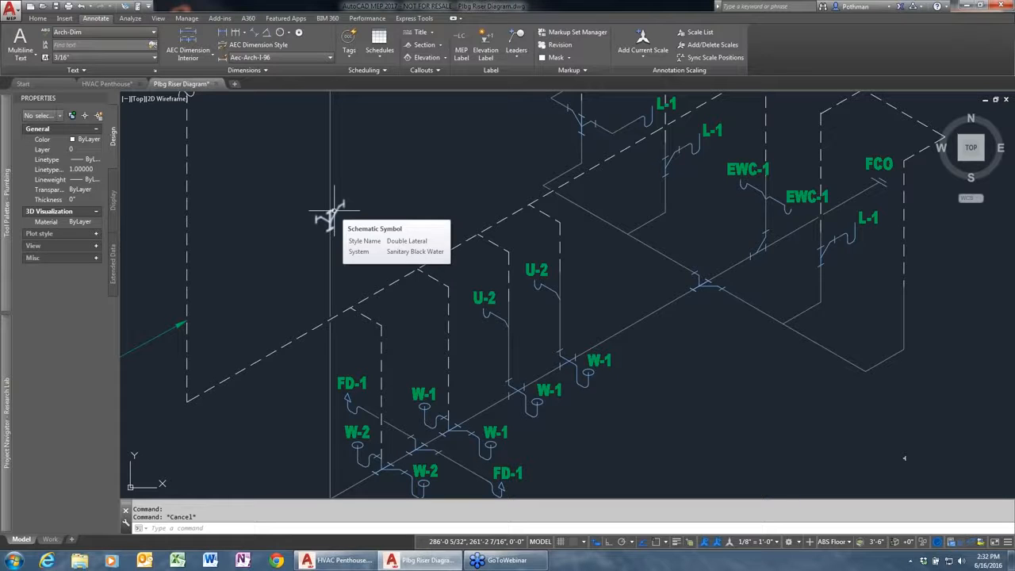
left_click(330, 164)
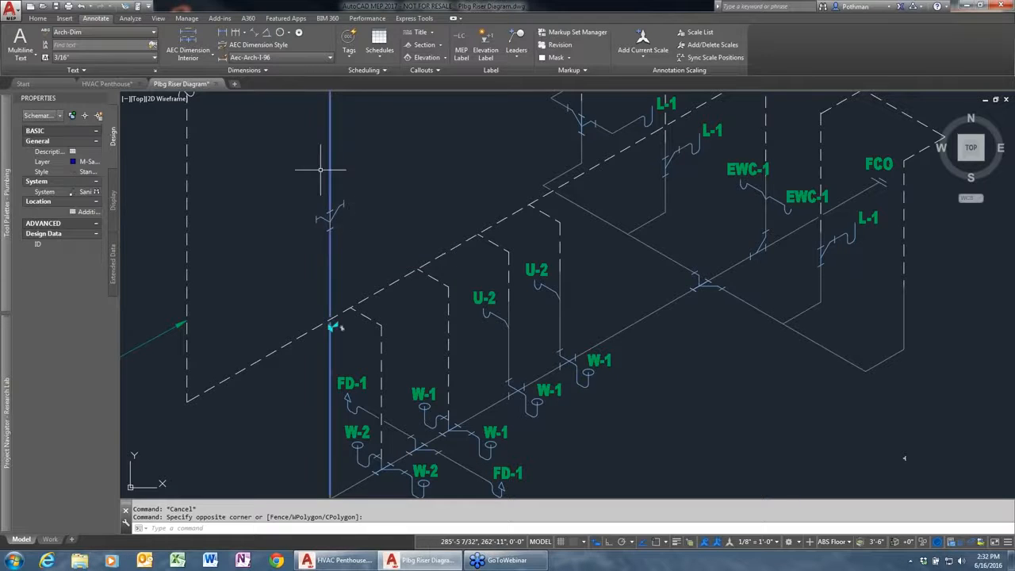
right_click(322, 168)
left_click(376, 263)
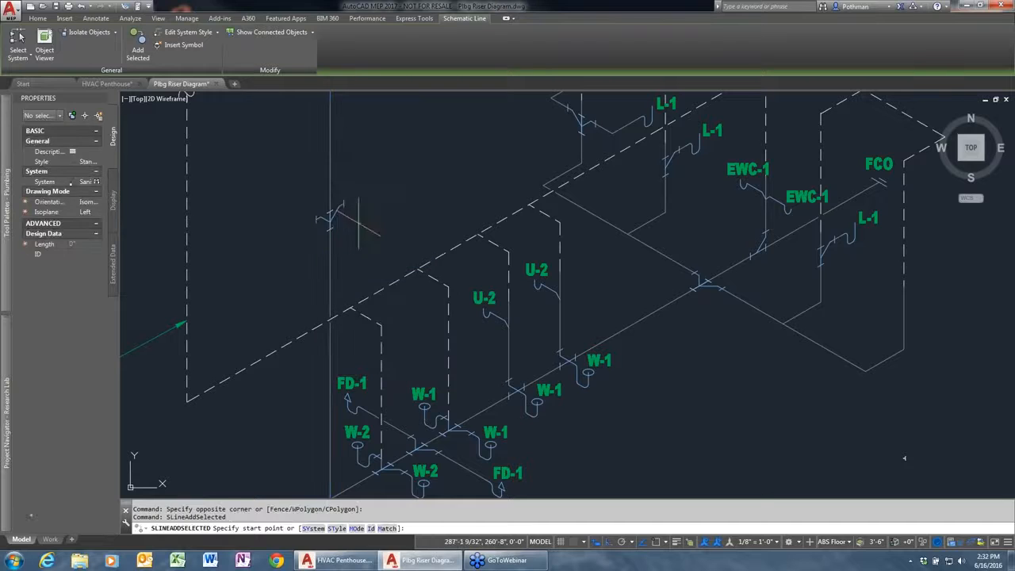
left_click(333, 214)
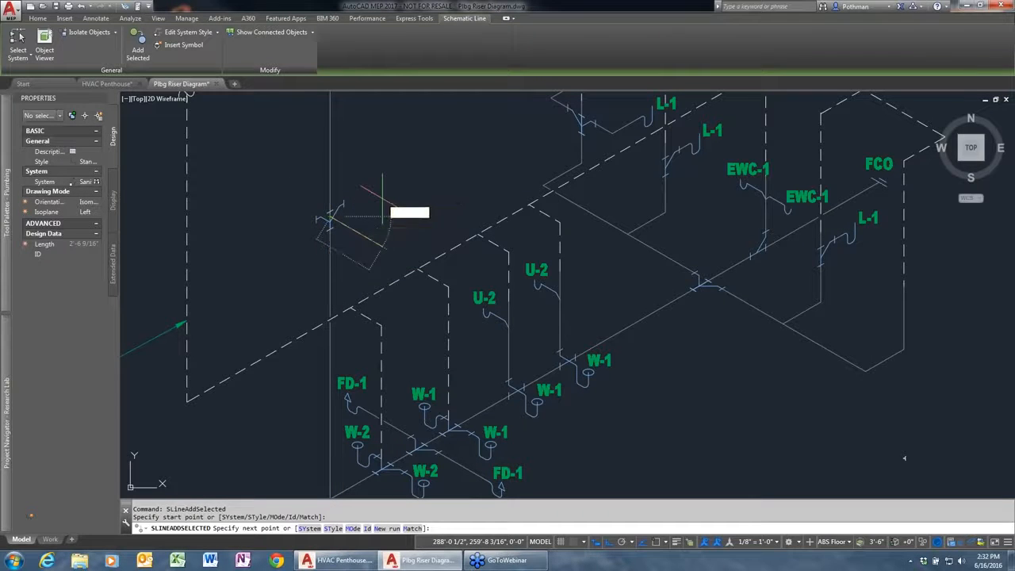
type("mo")
key("Return")
key("Return")
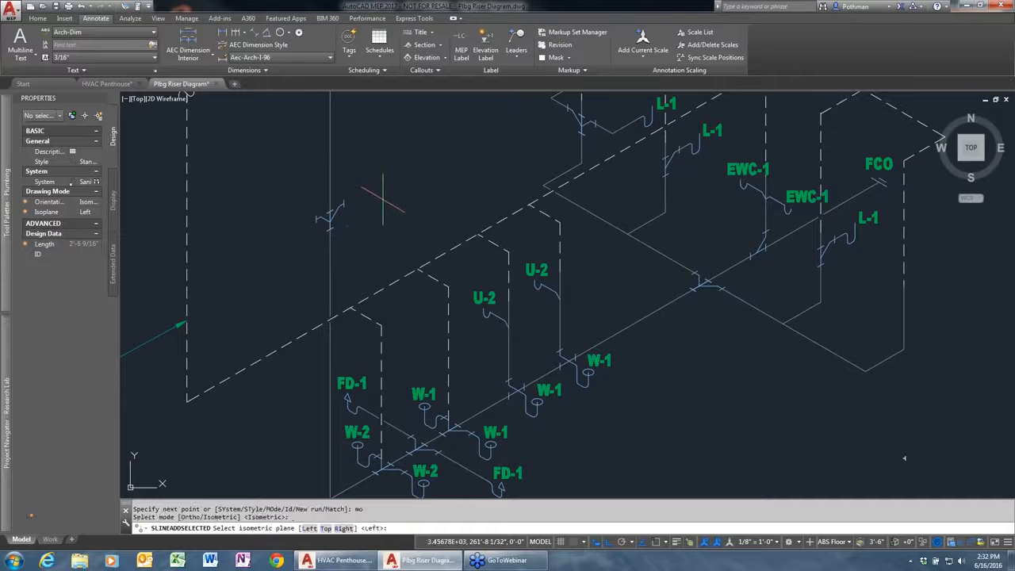
key("Return")
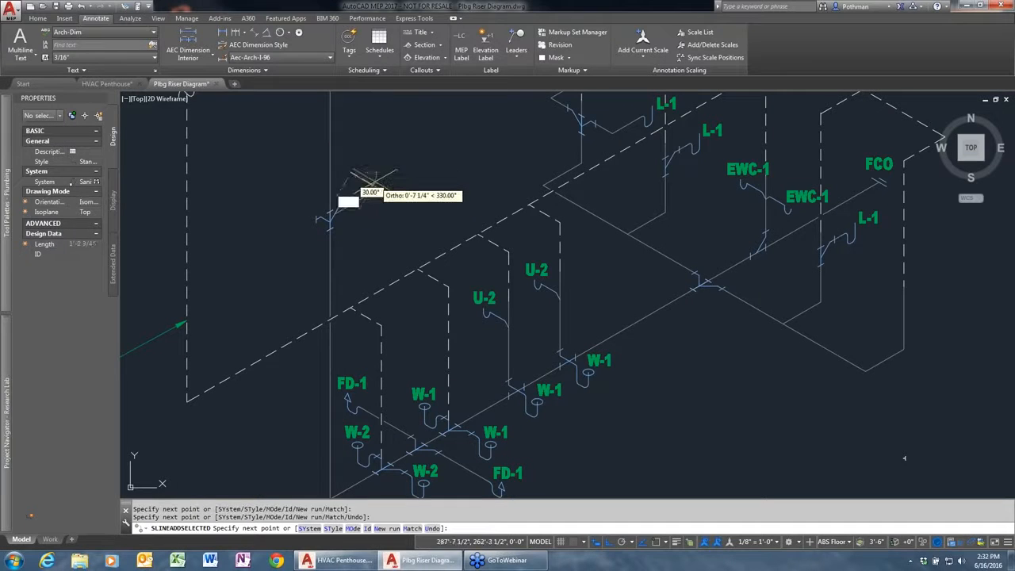
key("Escape")
left_click(390, 199)
left_click(374, 192)
key("Delete")
- Add a schematic line matching the stack from the double lateral's upper arm in the Top isoplane, with a short second segment turned at 150°
left_click(354, 182)
left_click(327, 176)
right_click(334, 178)
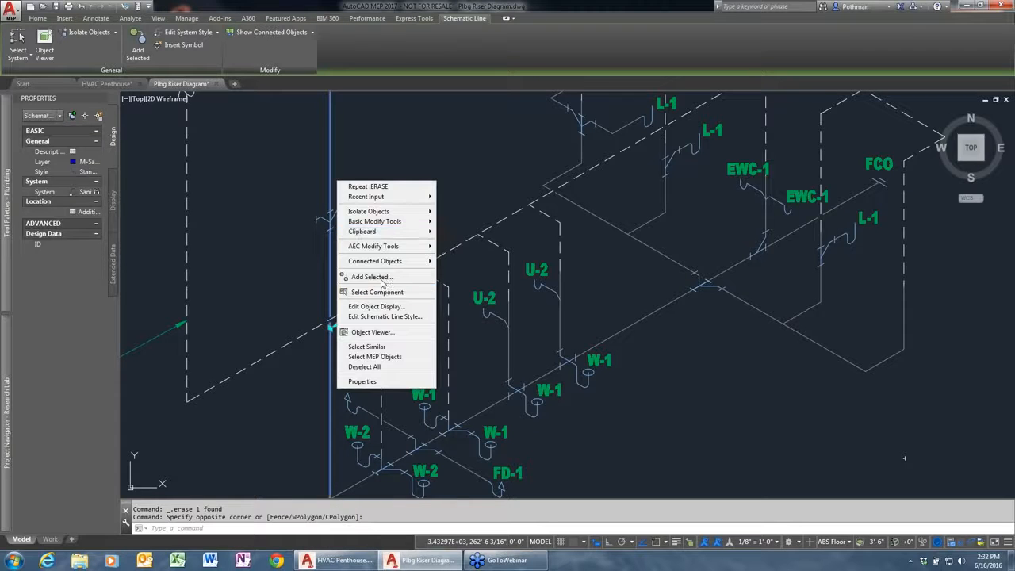
left_click(380, 274)
left_click(332, 210)
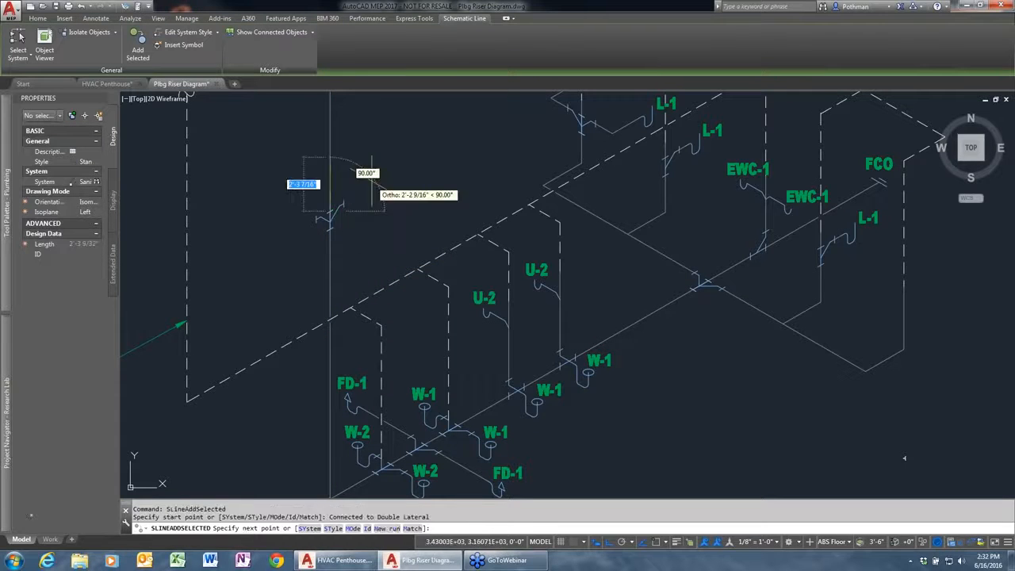
type("mo")
key("Return")
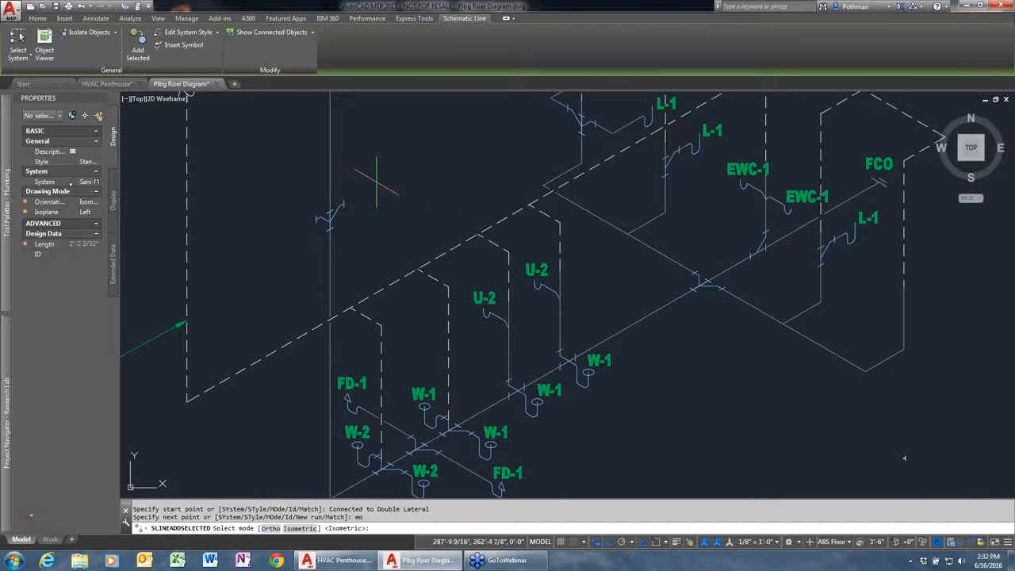
key("Return")
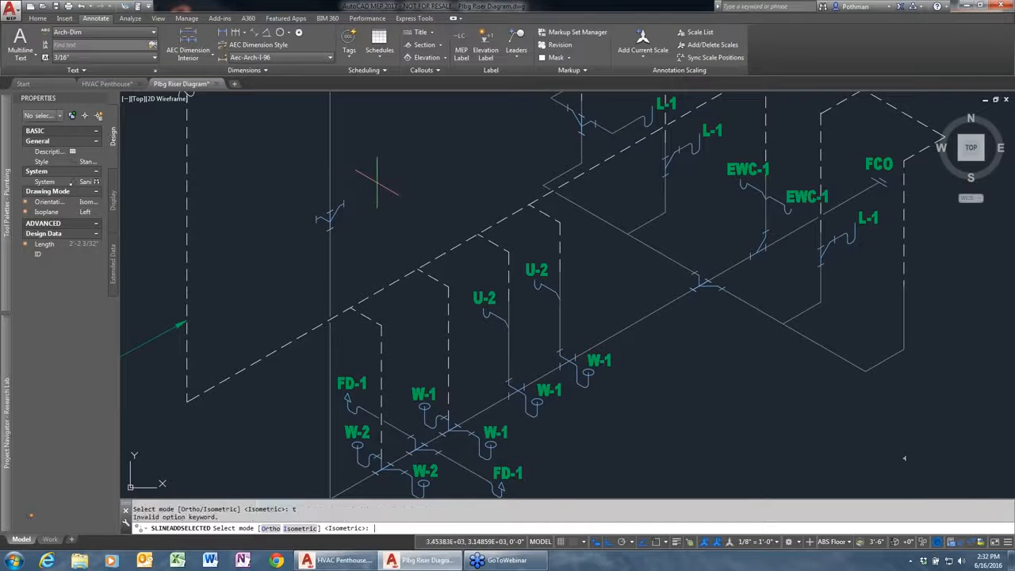
key("Return")
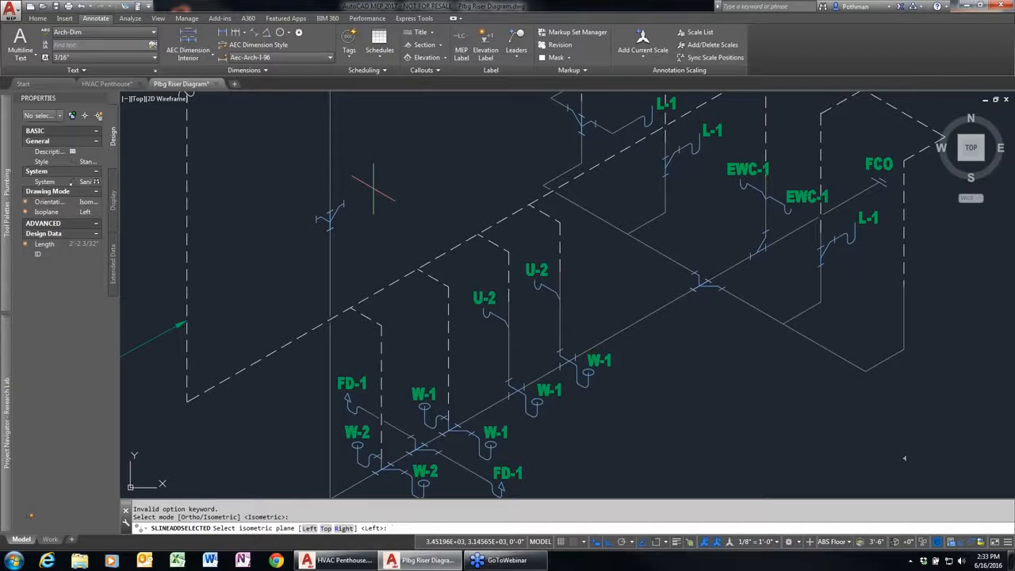
type("t")
key("Return")
left_click(371, 175)
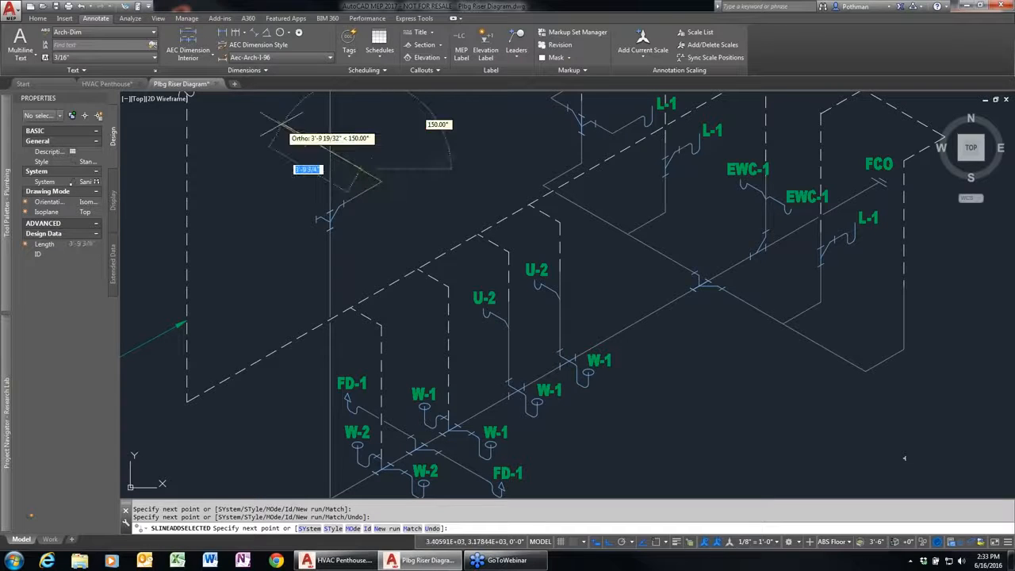
key("Return")
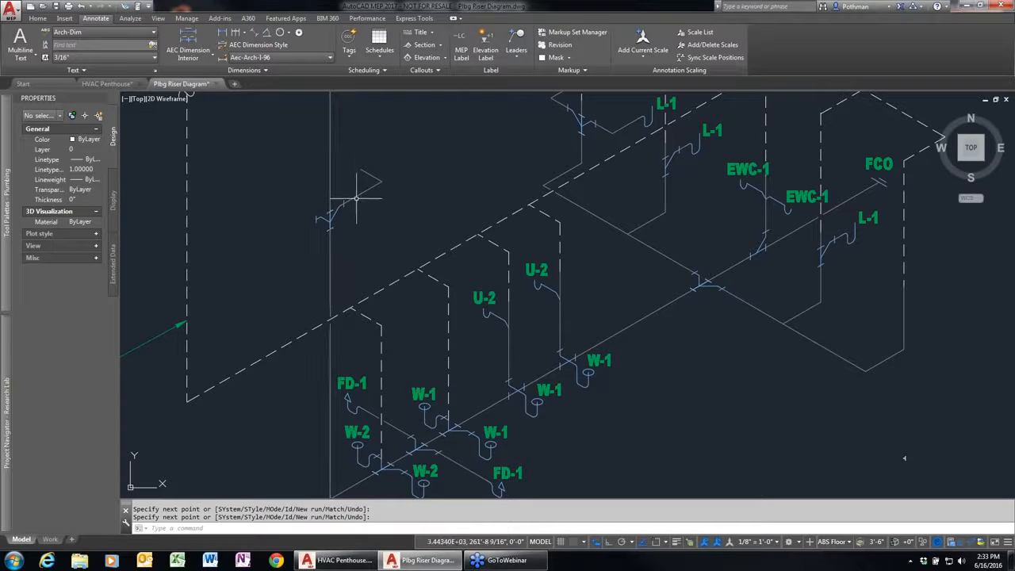
- Add a matching branch line from the double lateral's opposite arm, turning its second segment at 150°
left_click(356, 197)
right_click(357, 200)
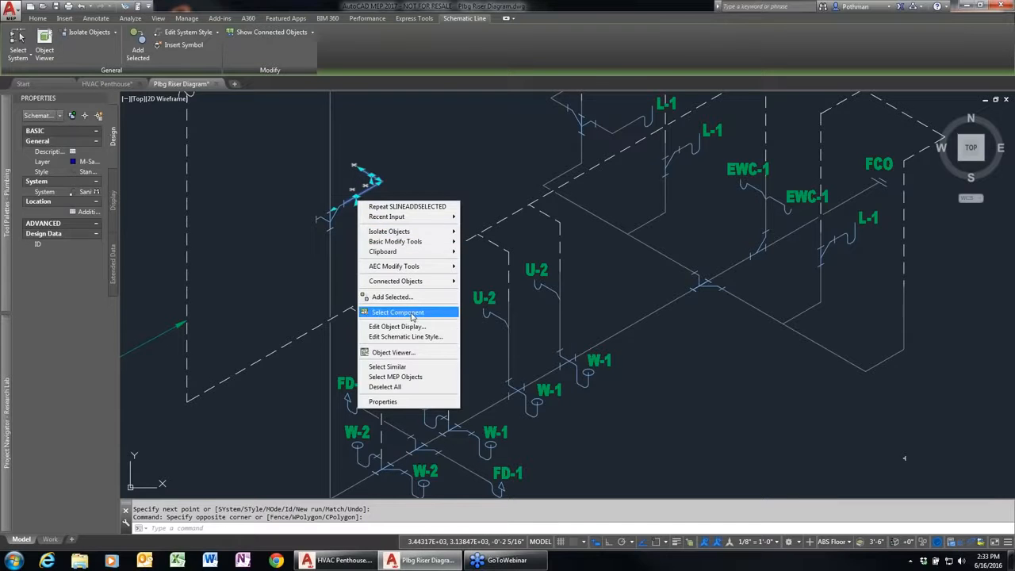
left_click(393, 296)
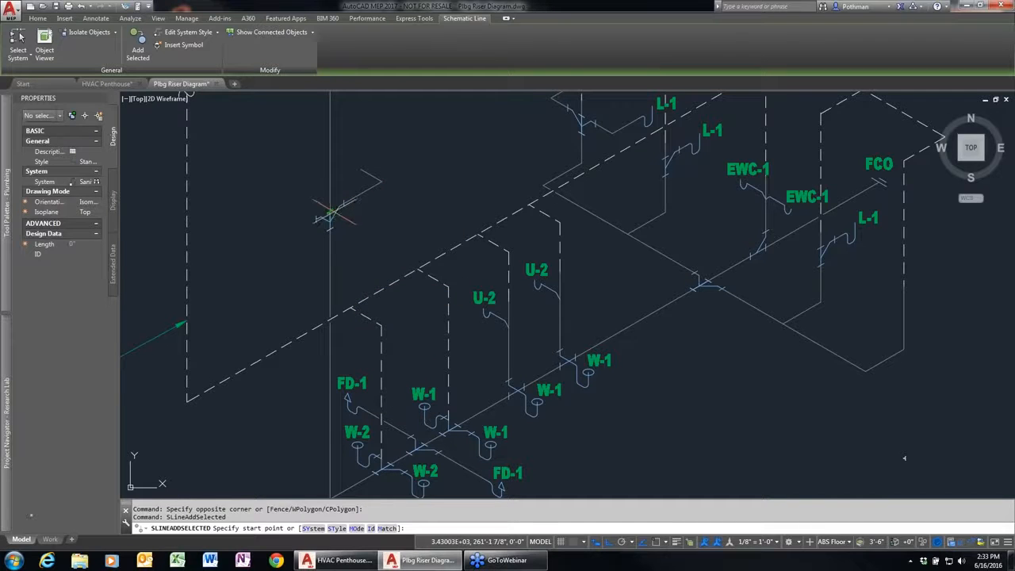
left_click(331, 209)
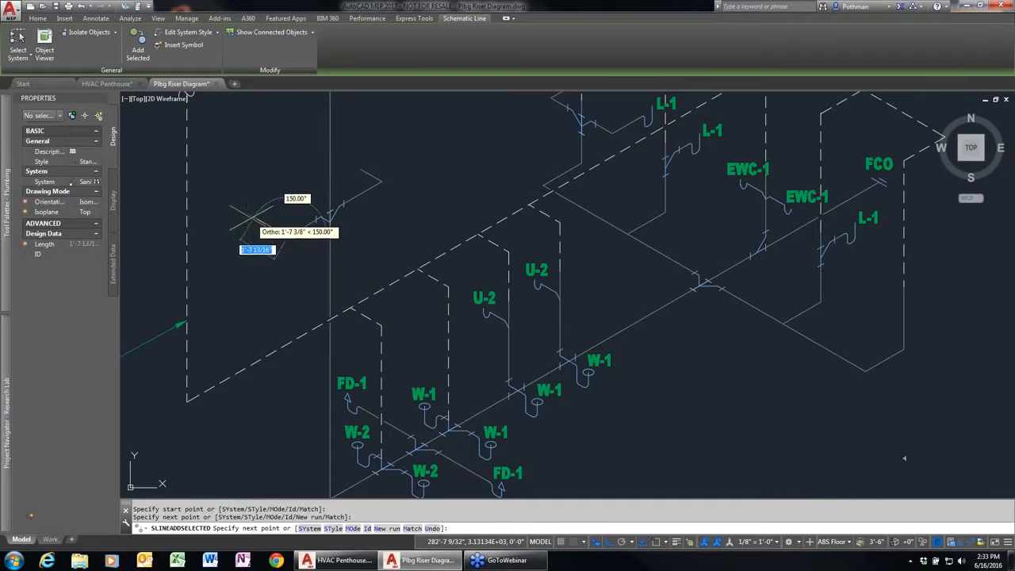
left_click(254, 217)
key("Return")
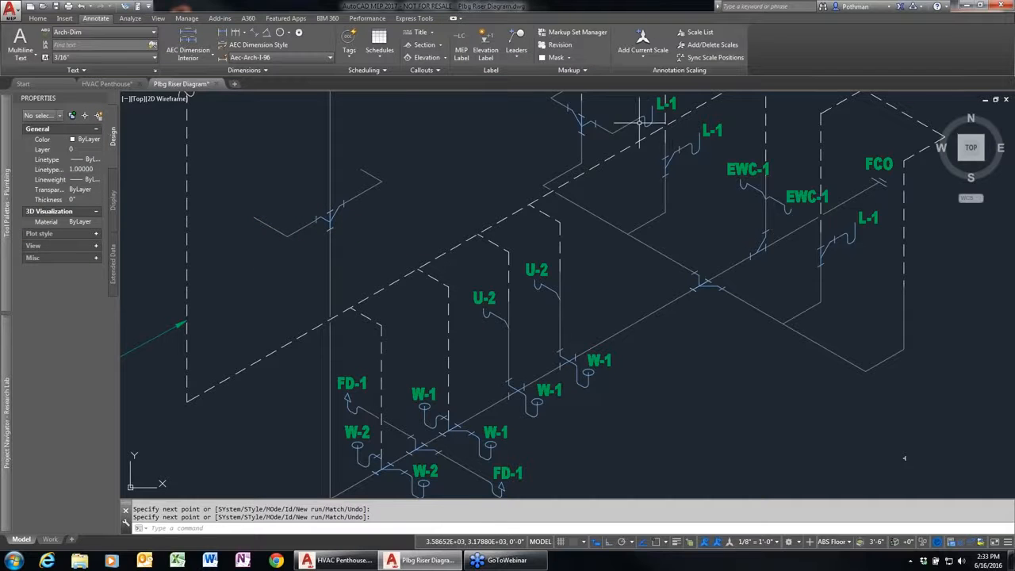
- Add the L-1 fixture symbol to the free ends of both new branch lines, accepting the 150.00 rotation
left_click(639, 121)
right_click(648, 132)
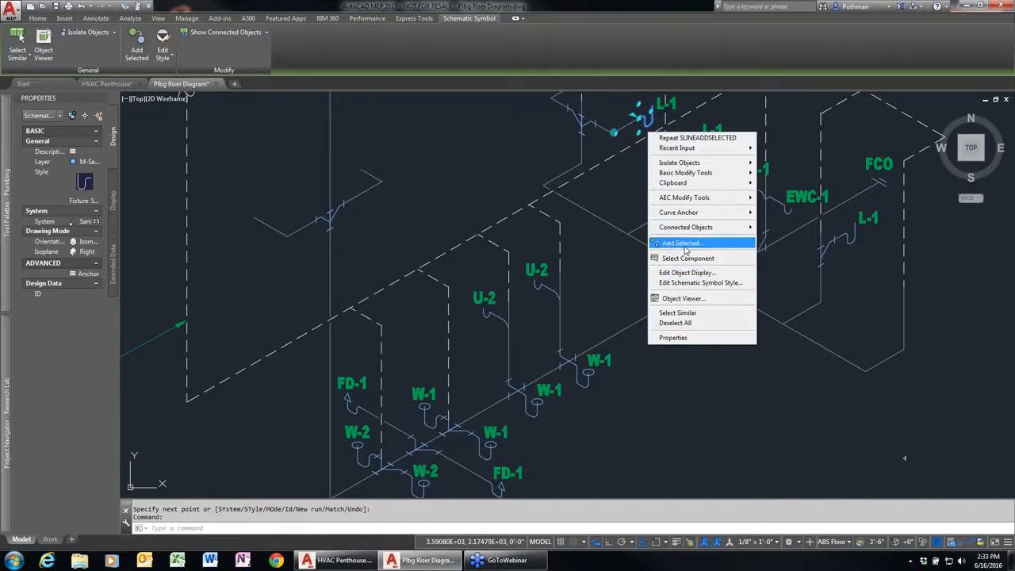
left_click(680, 243)
left_click(365, 168)
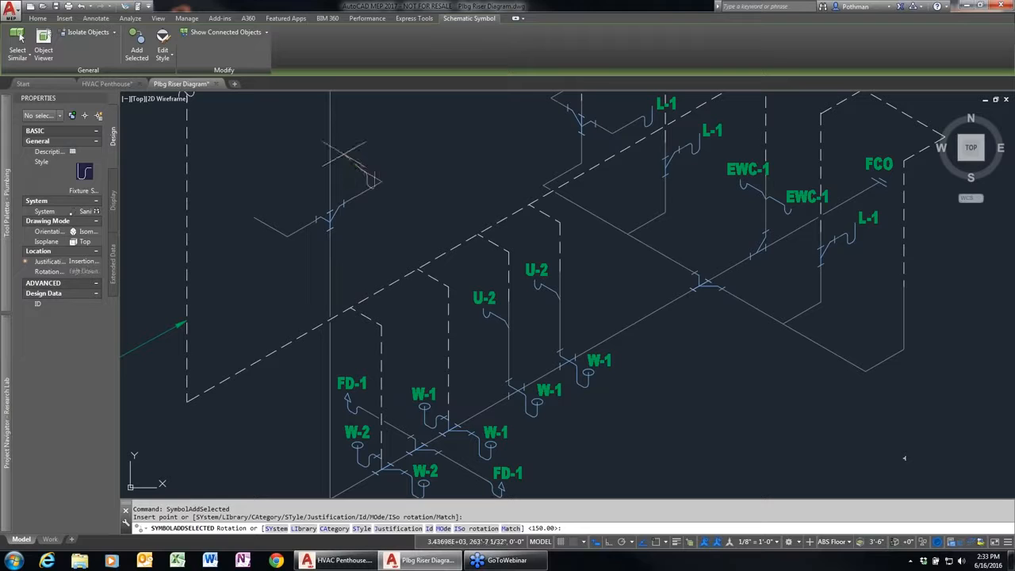
key("Return")
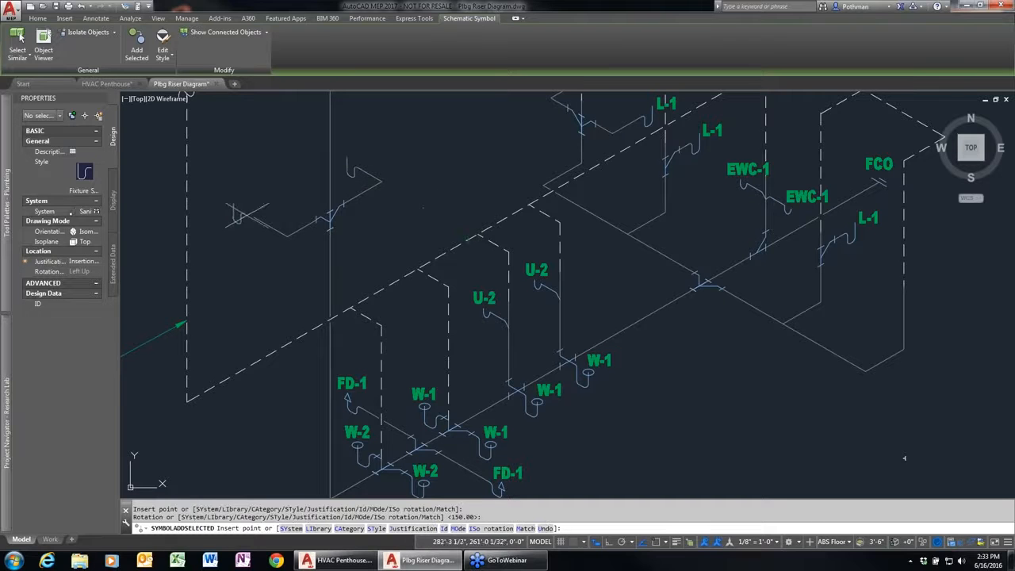
left_click(270, 226)
key("Return")
key("Escape")
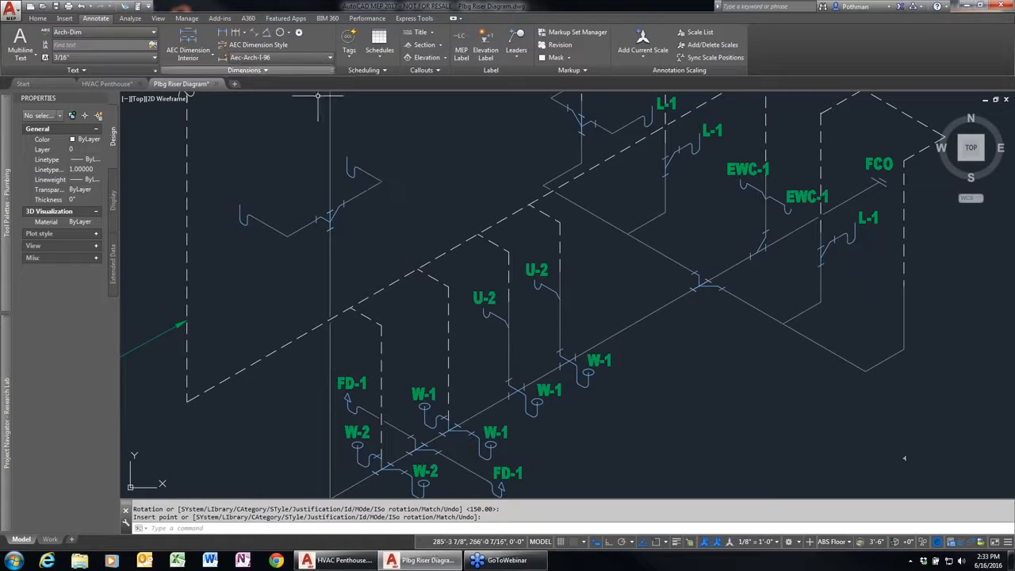
- Close the Plbg Riser Diagram drawing and open the Mech Schematics construct
left_click(216, 84)
left_click(555, 304)
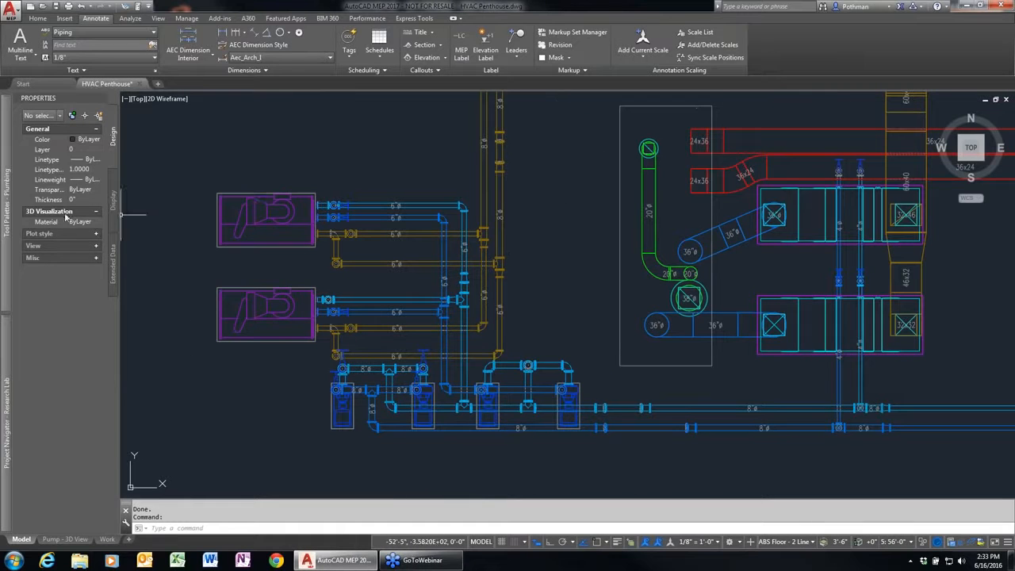
mouse_move(3, 384)
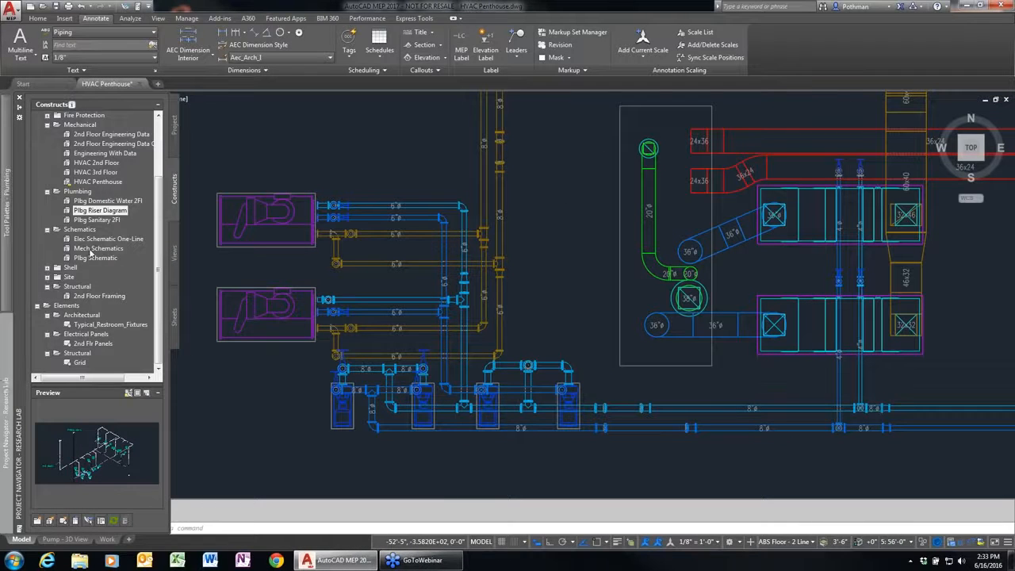
mouse_move(90, 253)
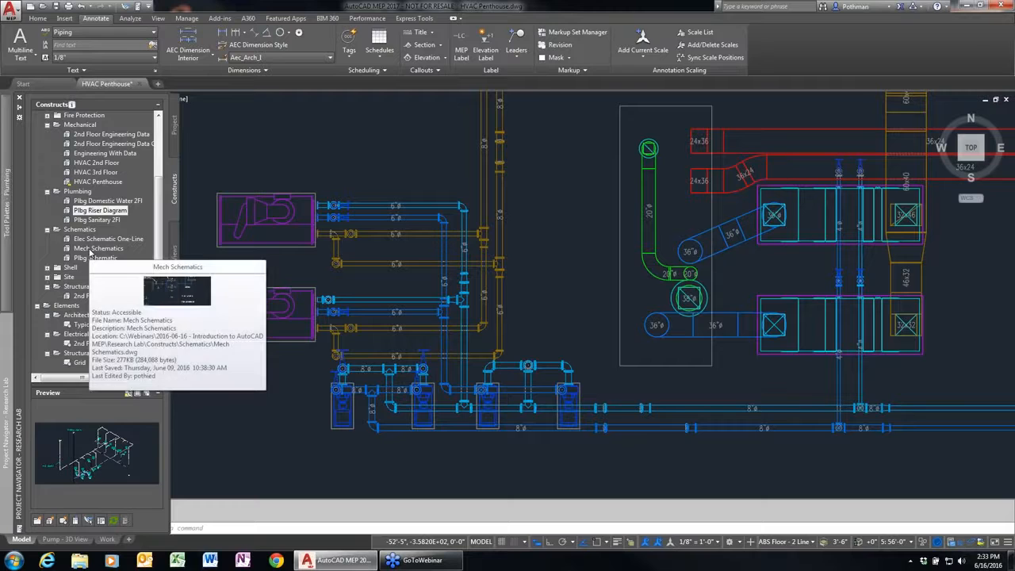
double_click(90, 250)
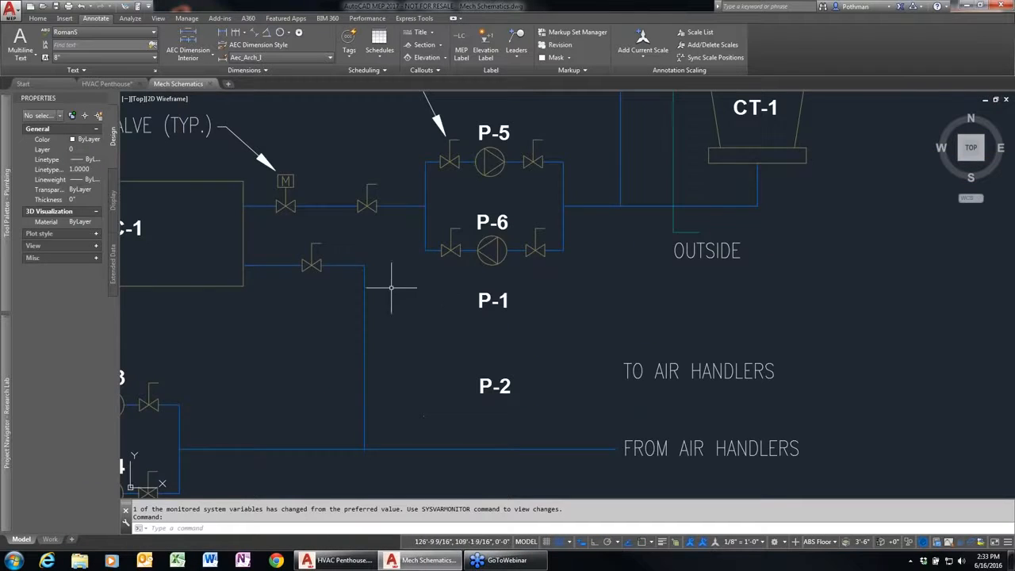
- Add a schematic line matching C-1's vertical pipe, routed from that pipe through P-1 and across to the TO AIR HANDLERS label
scroll(385, 288, "down", 4)
scroll(371, 278, "up", 4)
scroll(371, 278, "up", 3)
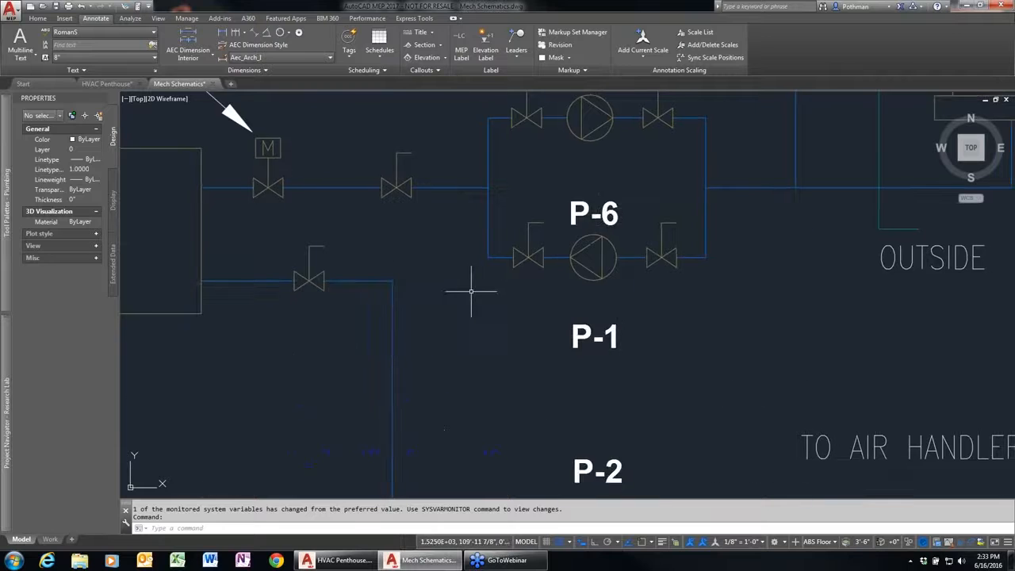
scroll(530, 323, "down", 3)
middle_click_drag(601, 342, 609, 305)
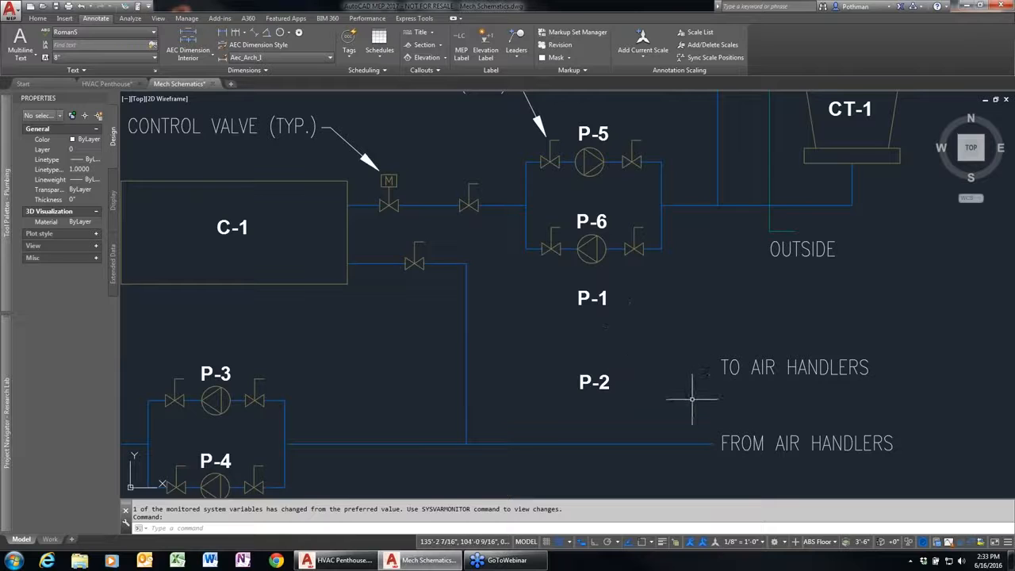
left_click(467, 336)
right_click(476, 339)
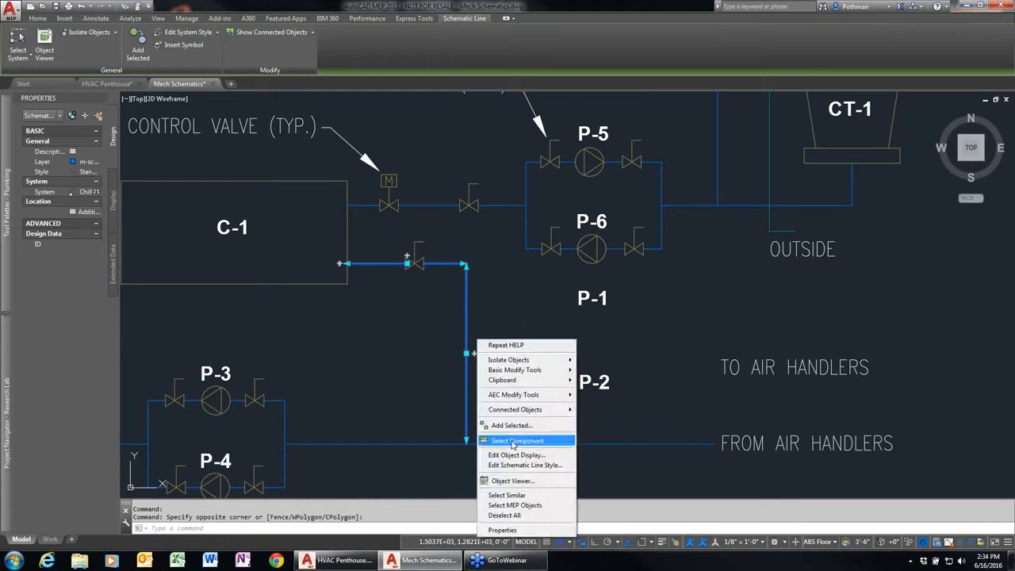
left_click(511, 425)
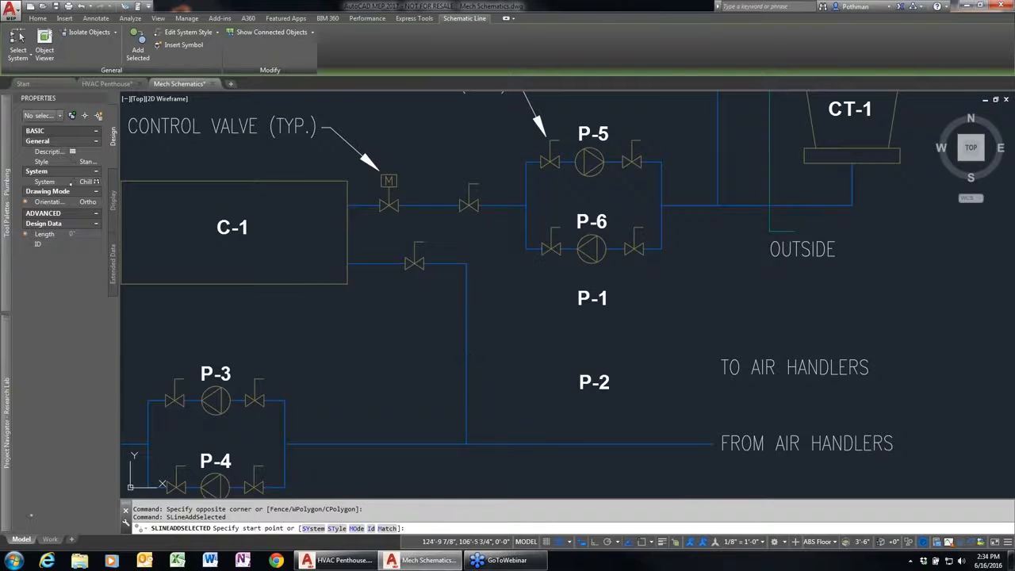
left_click(466, 347)
left_click(532, 346)
left_click(532, 302)
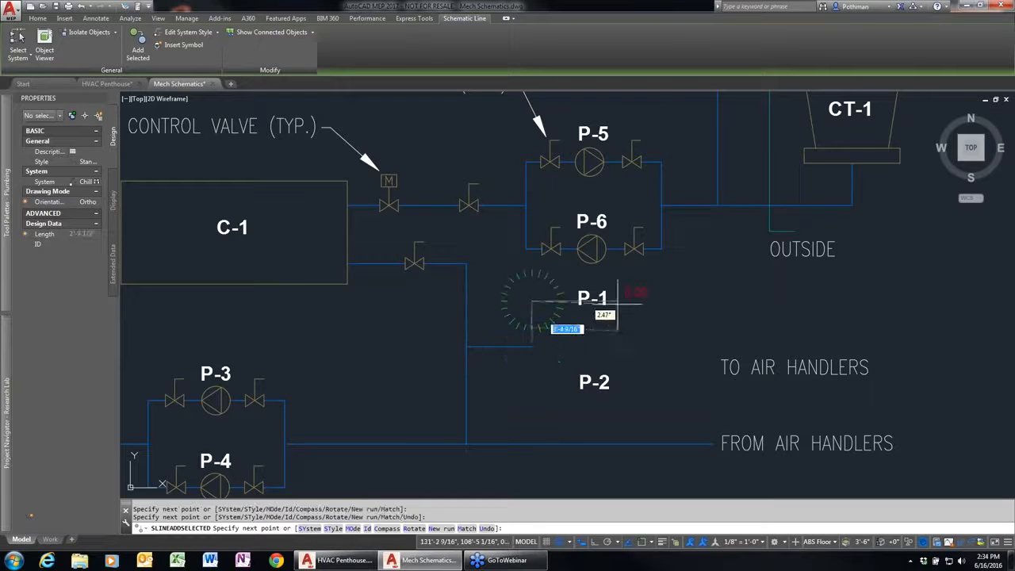
left_click(671, 301)
left_click(671, 342)
left_click(737, 342)
key("Return")
- Add a parallel schematic line below it through P-2, closing the loop at both junctions of the P-1 line
key("Return")
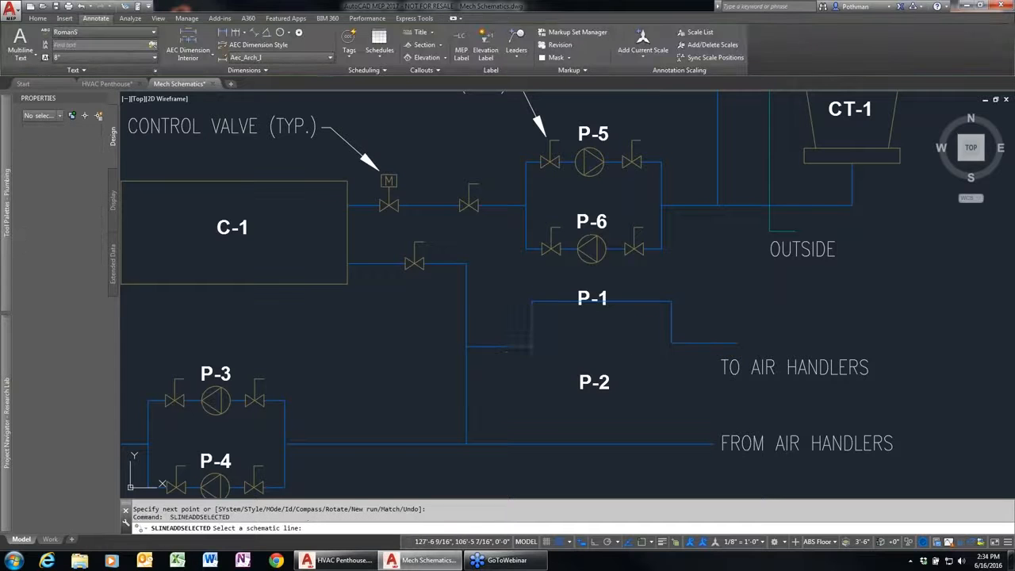
left_click(525, 347)
left_click(532, 346)
left_click(532, 394)
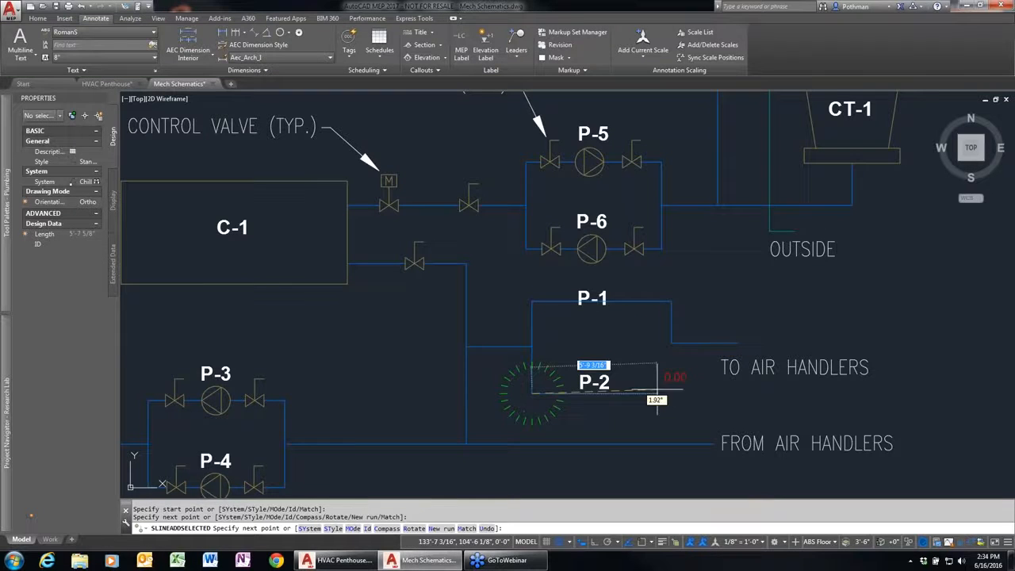
left_click(671, 394)
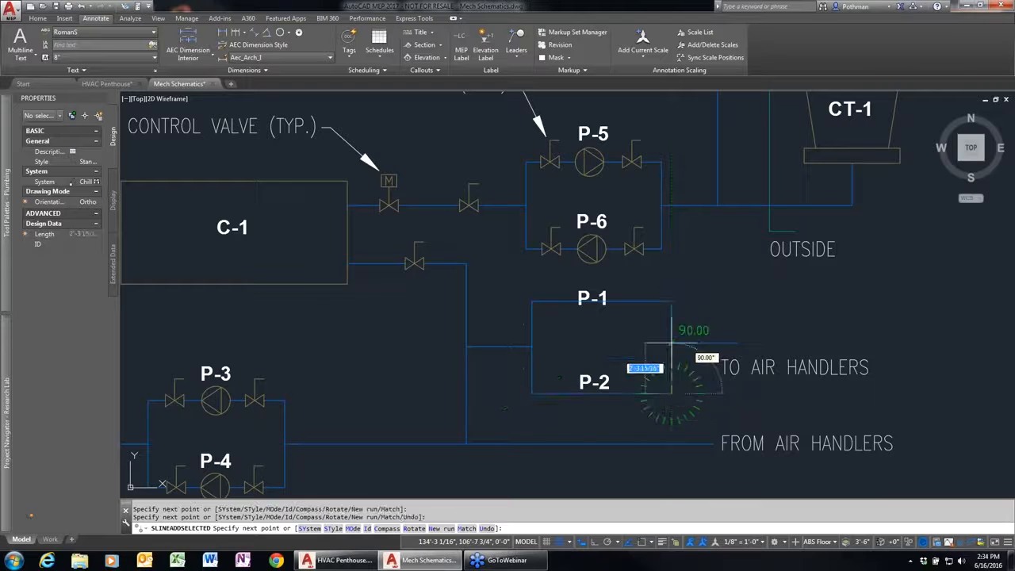
left_click(672, 343)
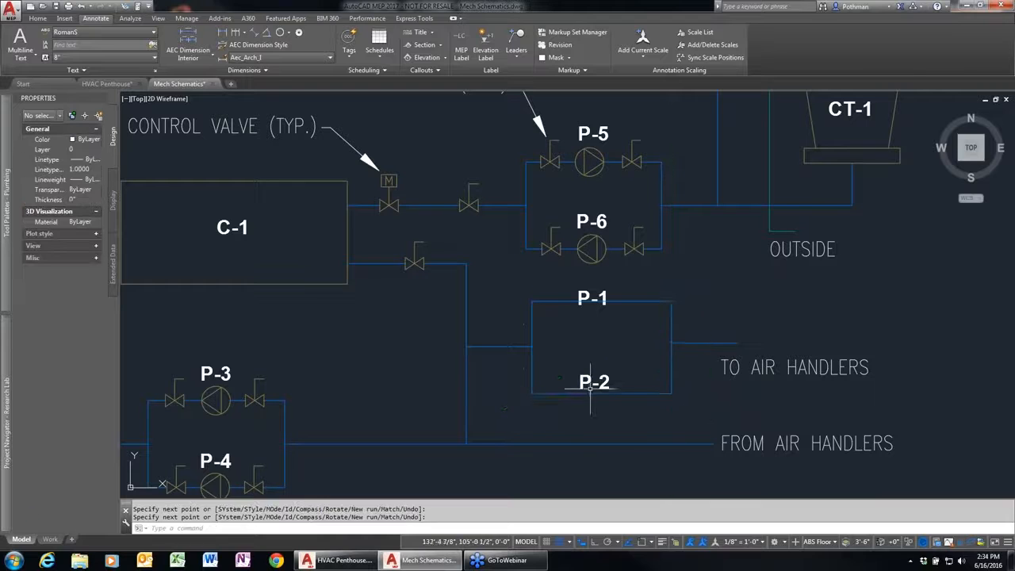
- Add pump symbols matching the P-5 pump onto the P-1 and P-2 schematic lines
left_click(603, 163)
right_click(588, 164)
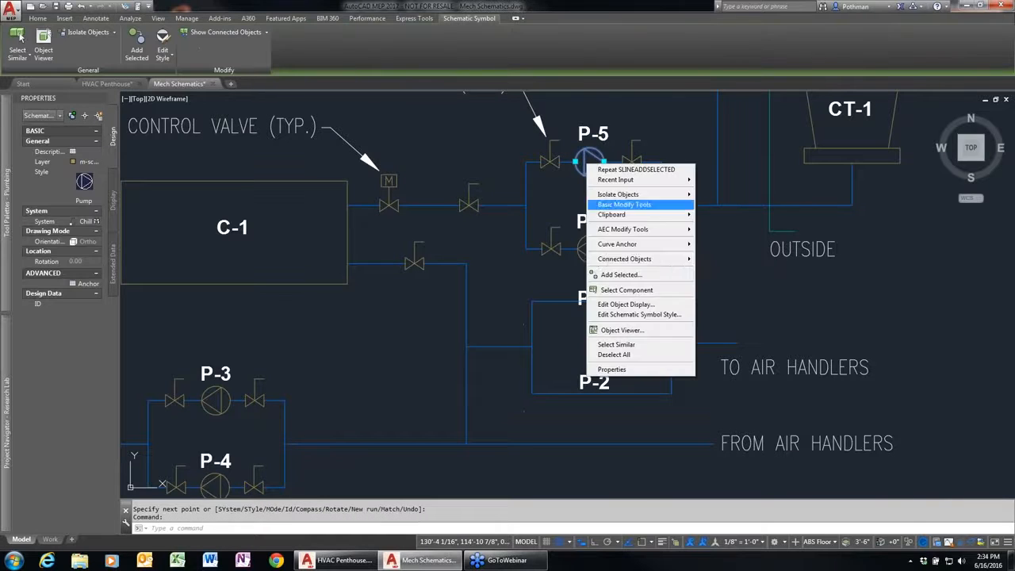
left_click(620, 277)
left_click(596, 304)
left_click(658, 313)
left_click(609, 392)
key("Return")
key("Return")
- Add gate valve symbols matching the one beside P-5 on both sides of the P-1 and P-2 pumps, accepting the 0.00 rotation
left_click(550, 162)
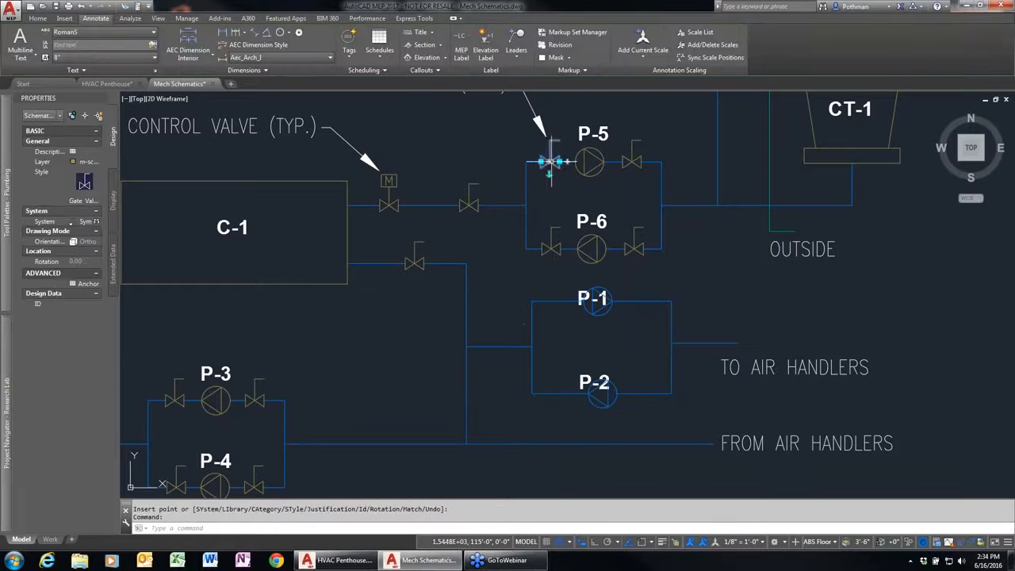
right_click(550, 161)
left_click(586, 274)
left_click(559, 300)
key("Return")
left_click(644, 302)
key("Return")
left_click(555, 393)
key("Return")
left_click(643, 392)
key("Return")
key("Return")
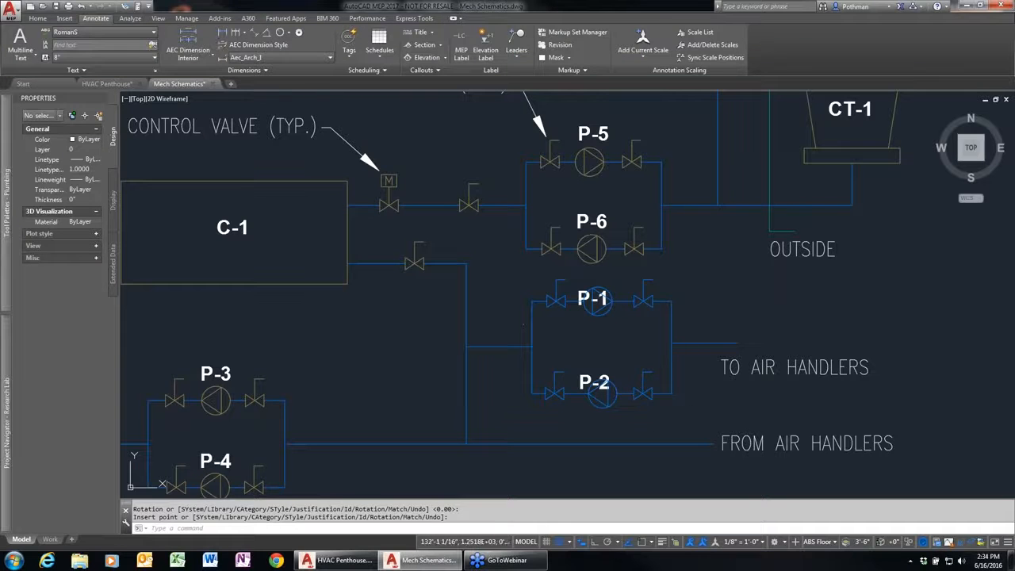
- Move the lower P-2 line segment down with its pump and valves attached, and return it close to its original position
left_click(638, 393)
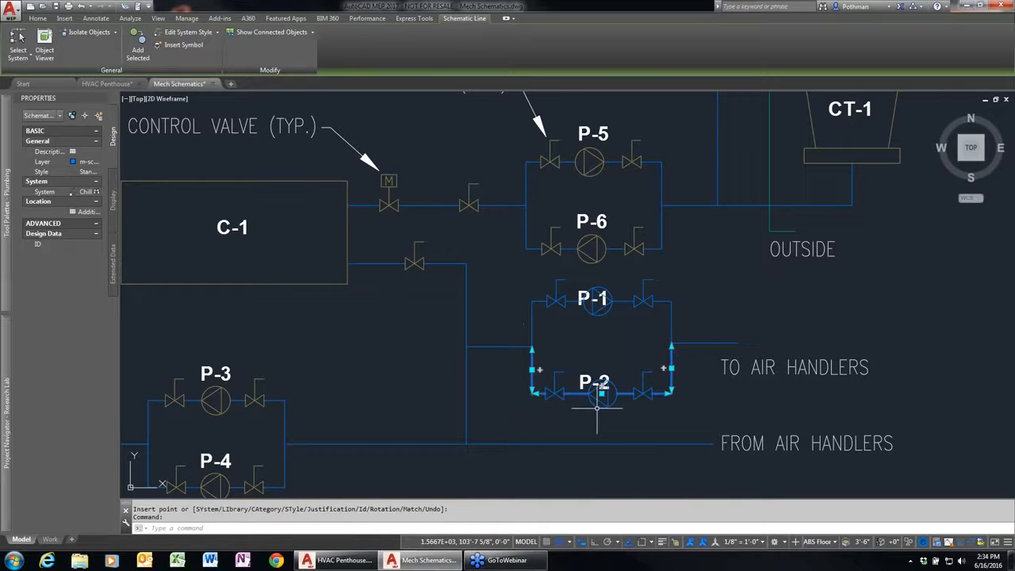
left_click(602, 393)
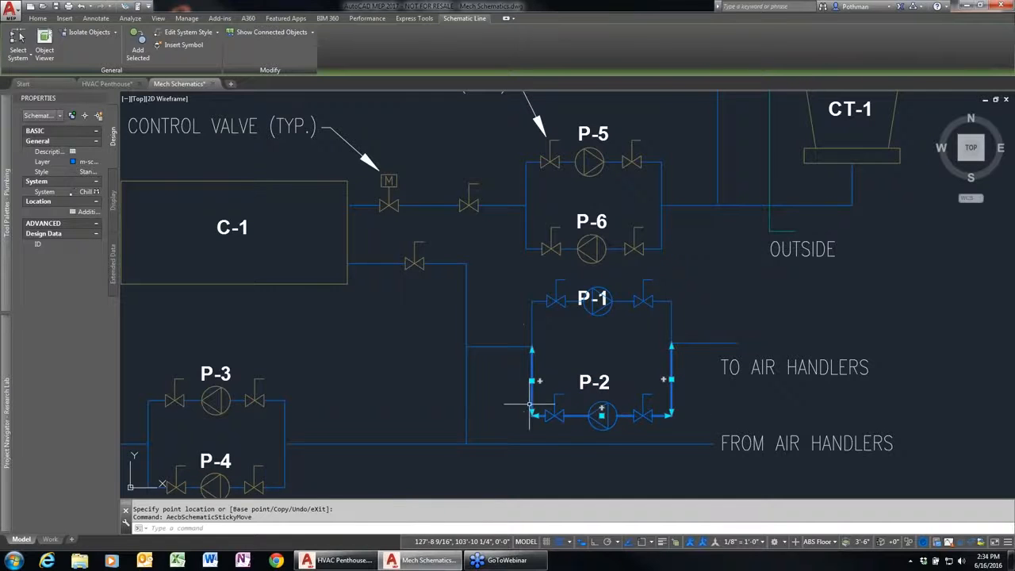
left_click(602, 407)
key("Escape")
key("Escape")
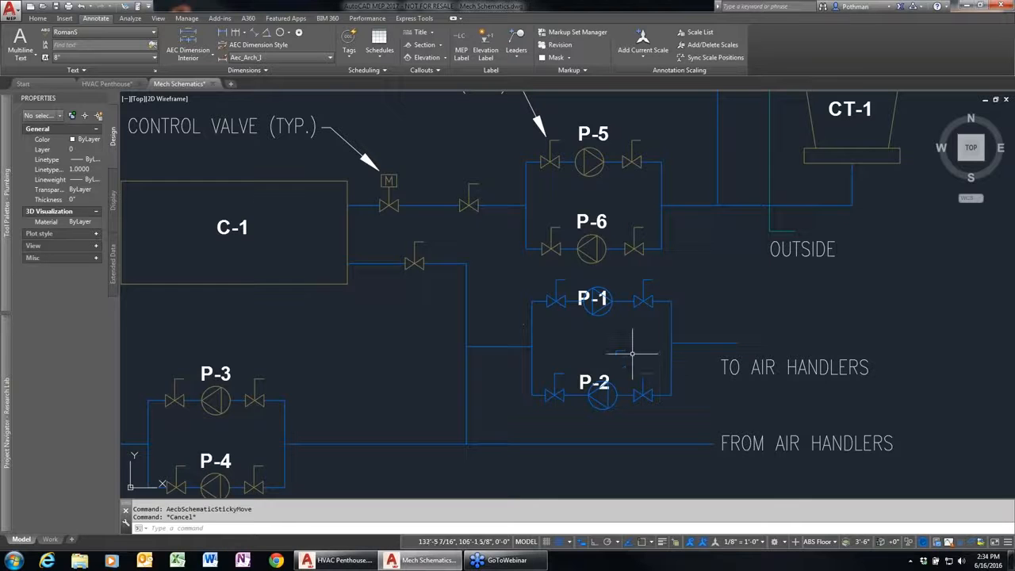
- Close the Mech Schematics drawing without saving and open the Plbg Schematic construct
scroll(349, 386, "down", 2)
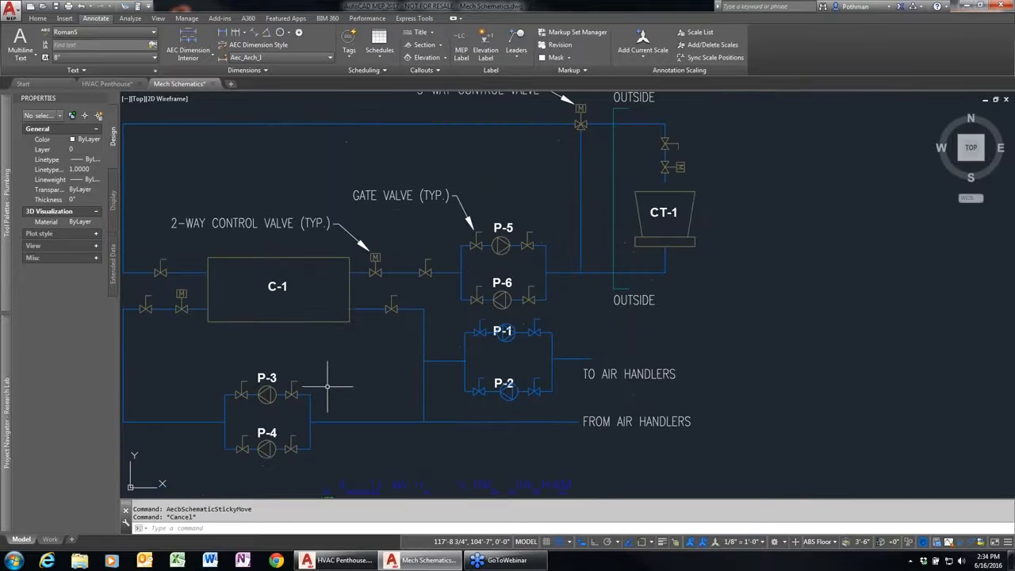
middle_click_drag(326, 386, 422, 385)
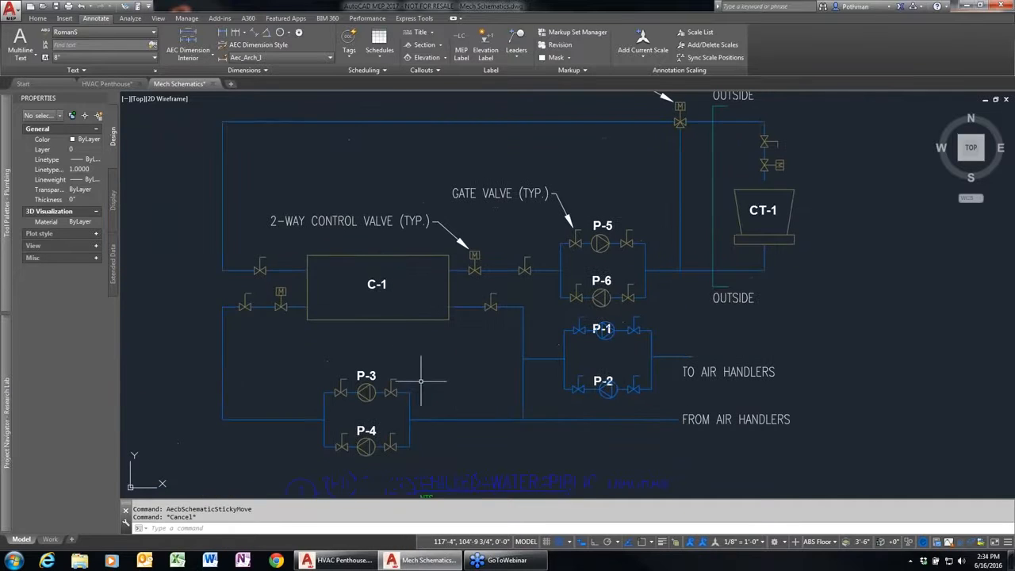
left_click(211, 84)
left_click(552, 304)
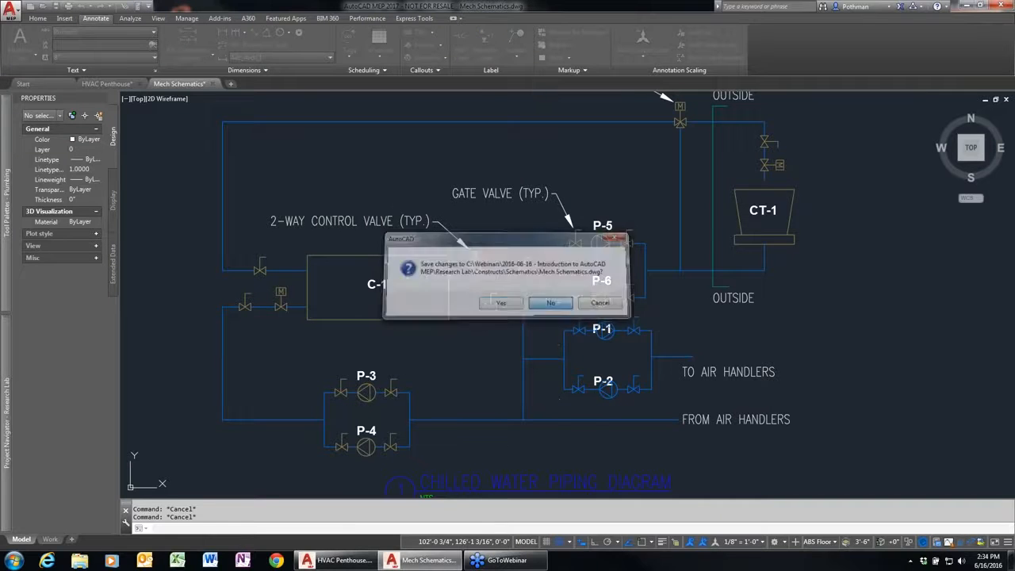
mouse_move(21, 365)
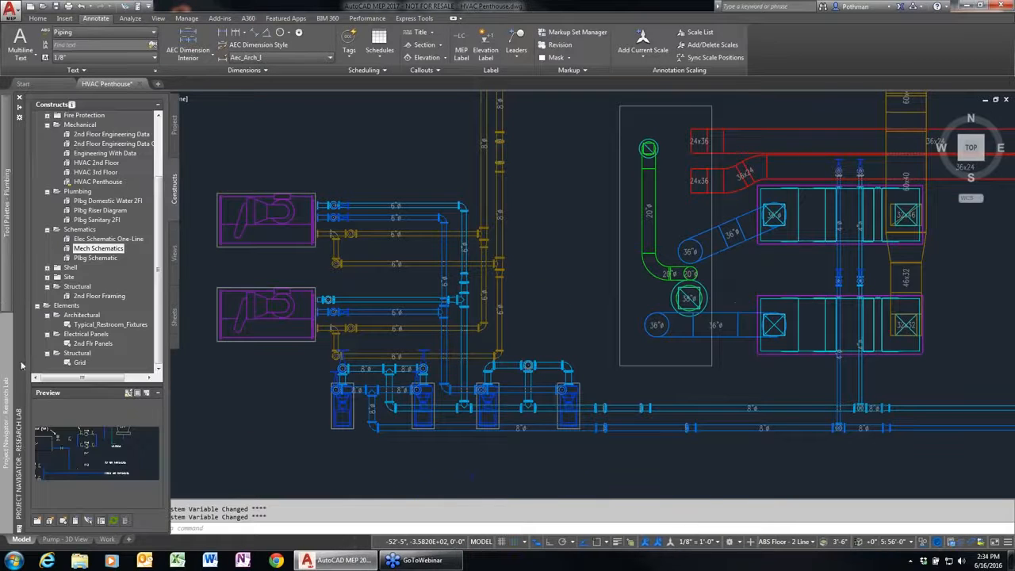
double_click(92, 260)
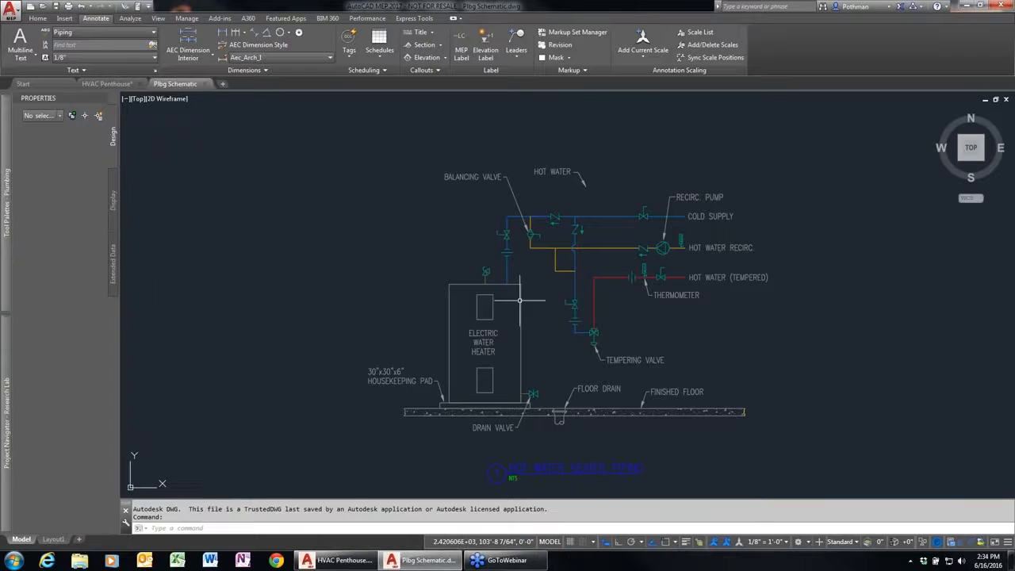
- Review the crossing annotation settings in the cold water line's schematic line style and close them without changes
scroll(555, 229, "up", 5)
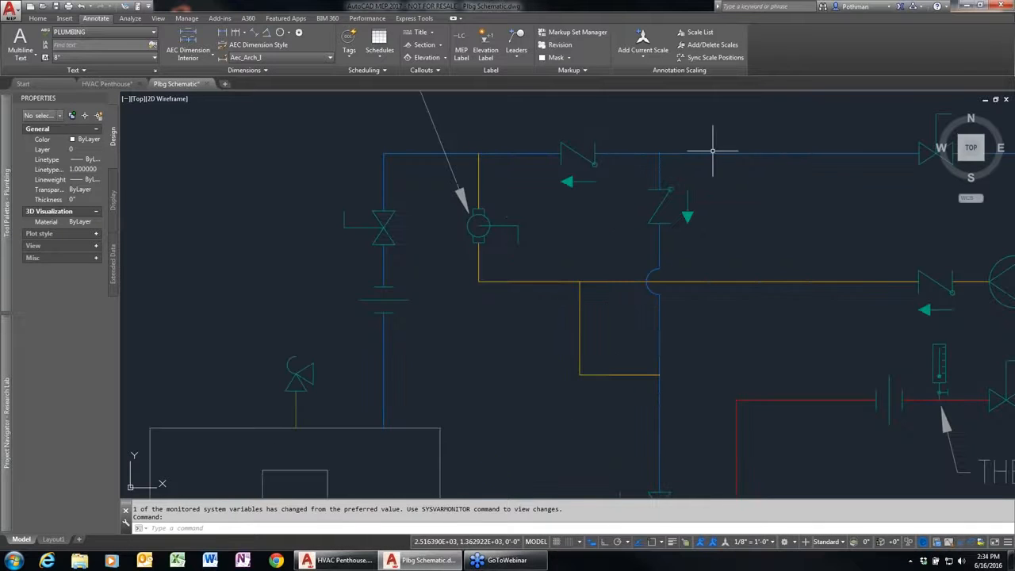
left_click(713, 153)
right_click(706, 159)
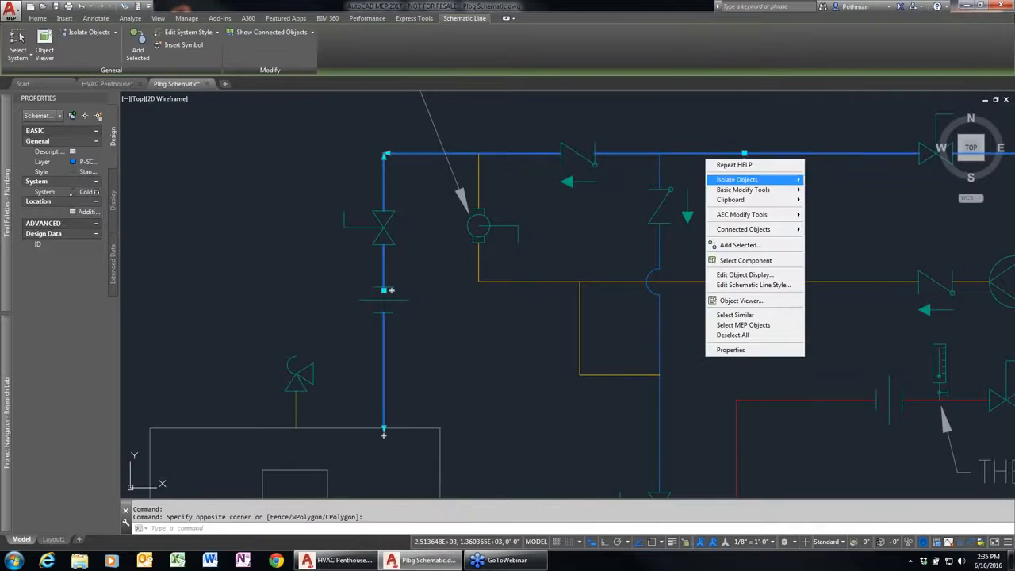
left_click(757, 286)
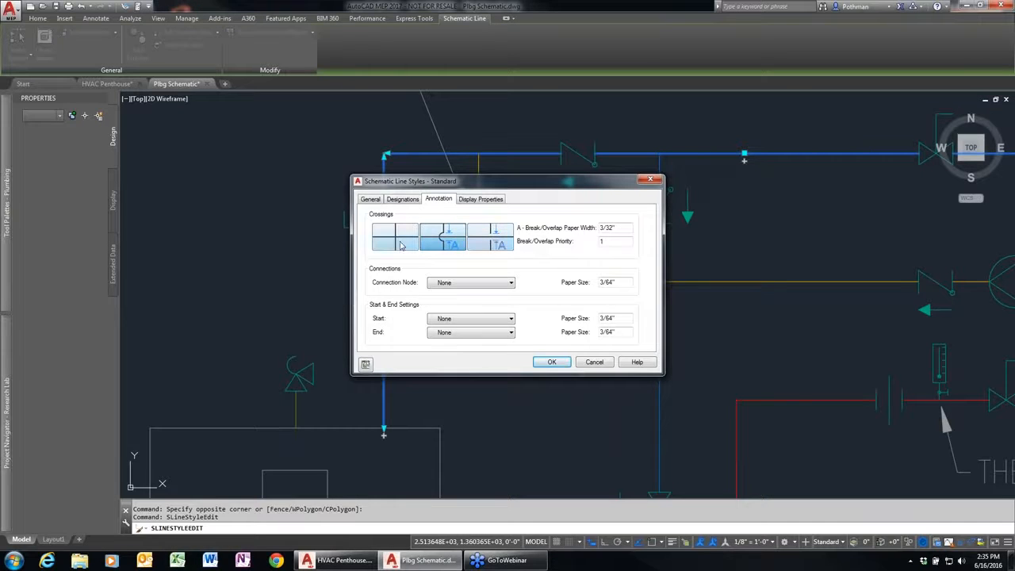
left_click(591, 363)
- Start a schematic line at the pressure relief valve above the water heater and run it horizontally past the heater's right side
middle_click_drag(437, 340, 370, 296)
scroll(516, 351, "down", 3)
scroll(418, 369, "up", 2)
middle_click_drag(415, 401, 366, 234)
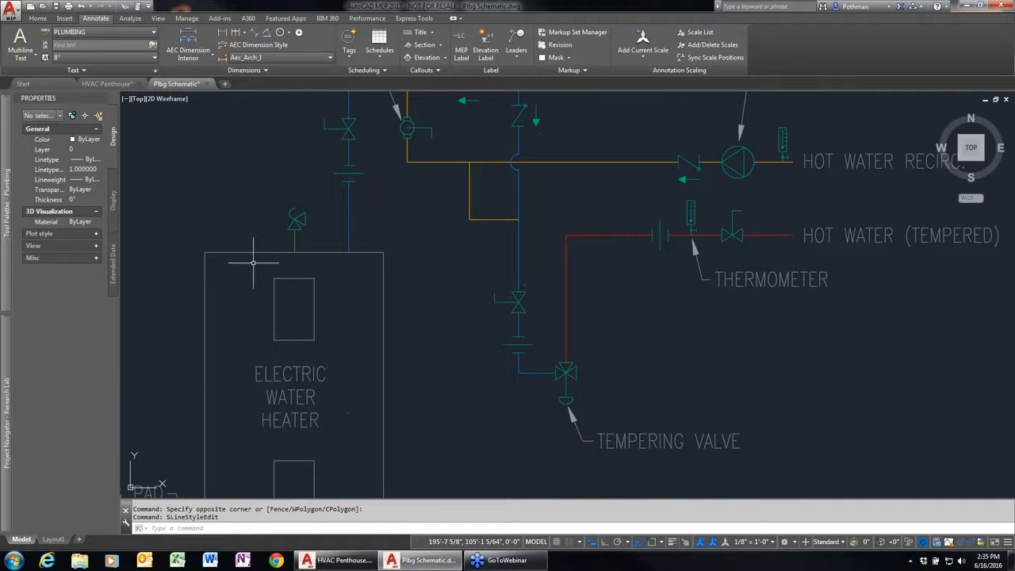
left_click(307, 244)
left_click(266, 238)
right_click(270, 237)
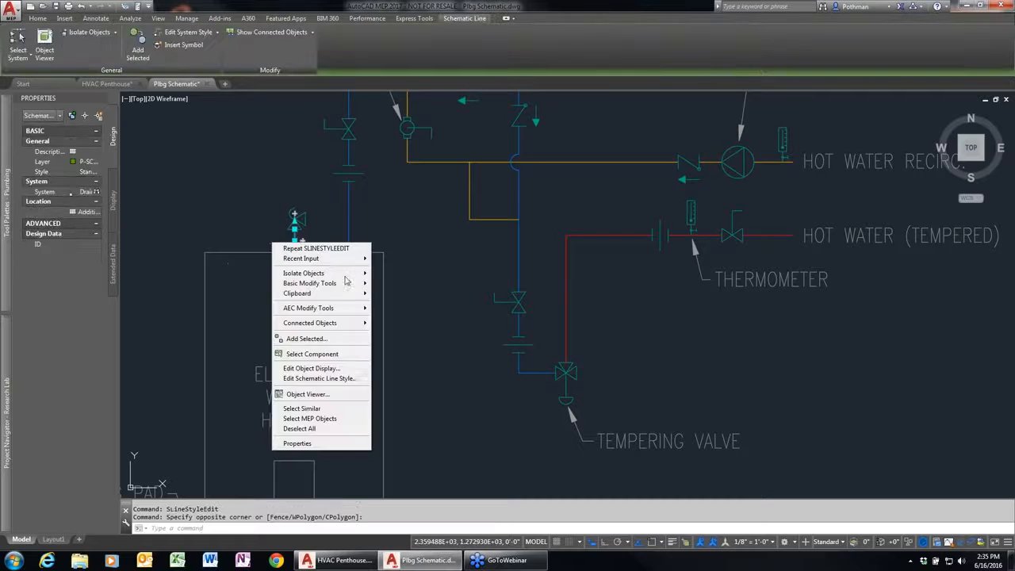
left_click(321, 336)
left_click(295, 221)
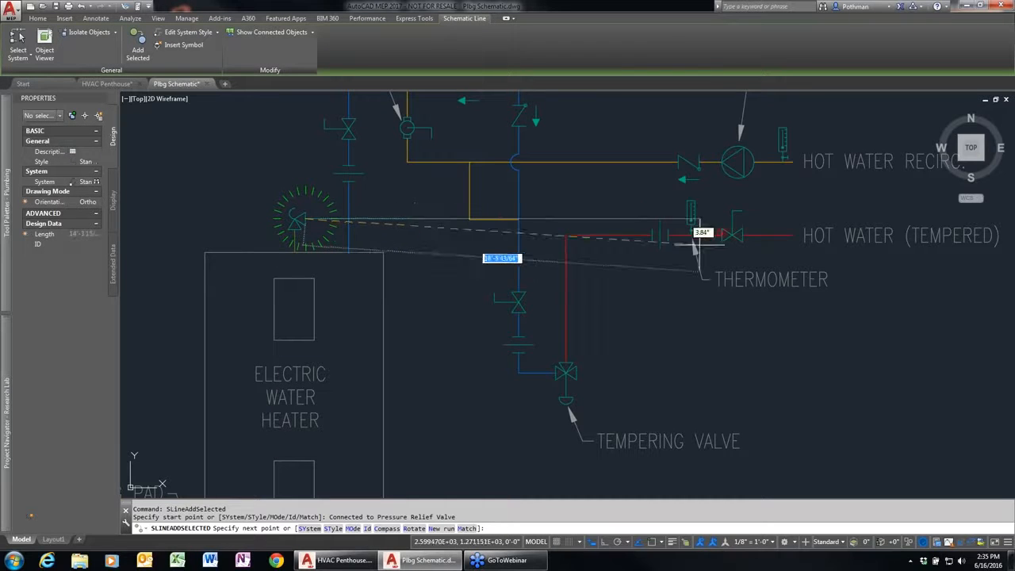
left_click(429, 219)
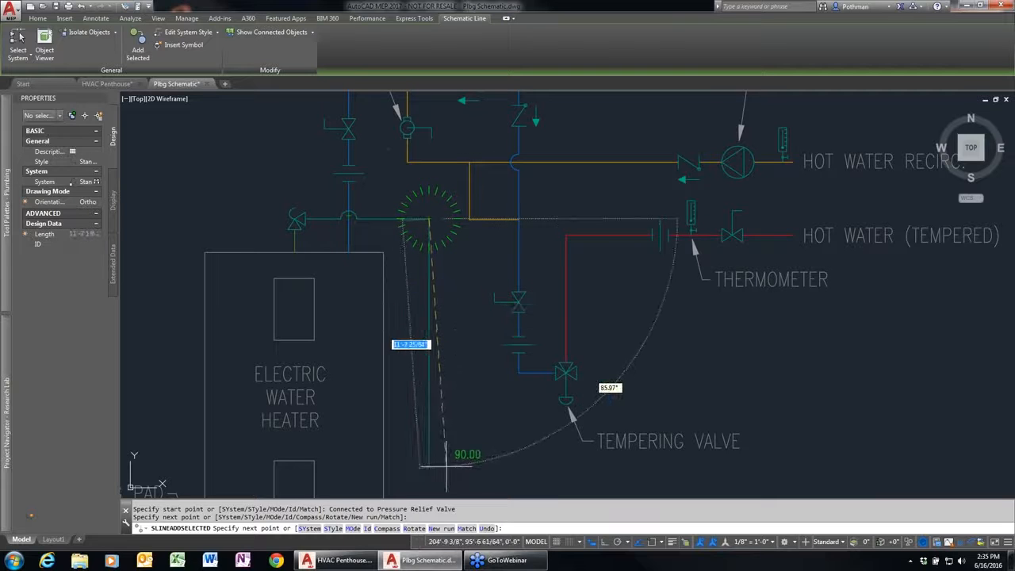
- Route the relief line down beside the water heater, across, and down to the floor drain, finishing the run there
middle_click_drag(446, 466, 423, 261)
scroll(423, 261, "up", 2)
left_click(418, 279)
left_click(477, 284)
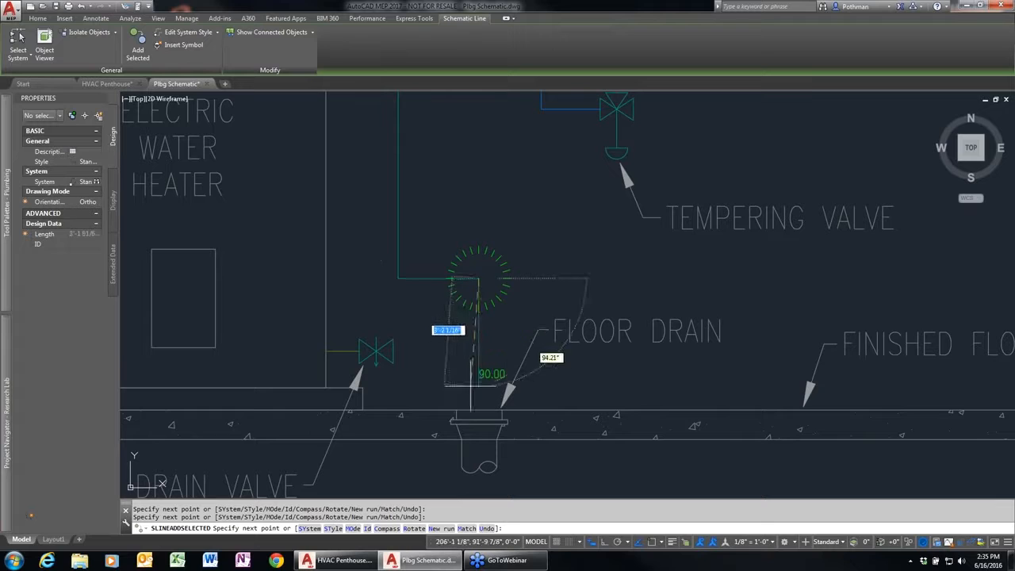
left_click(476, 408)
key("Return")
scroll(508, 236, "down", 4)
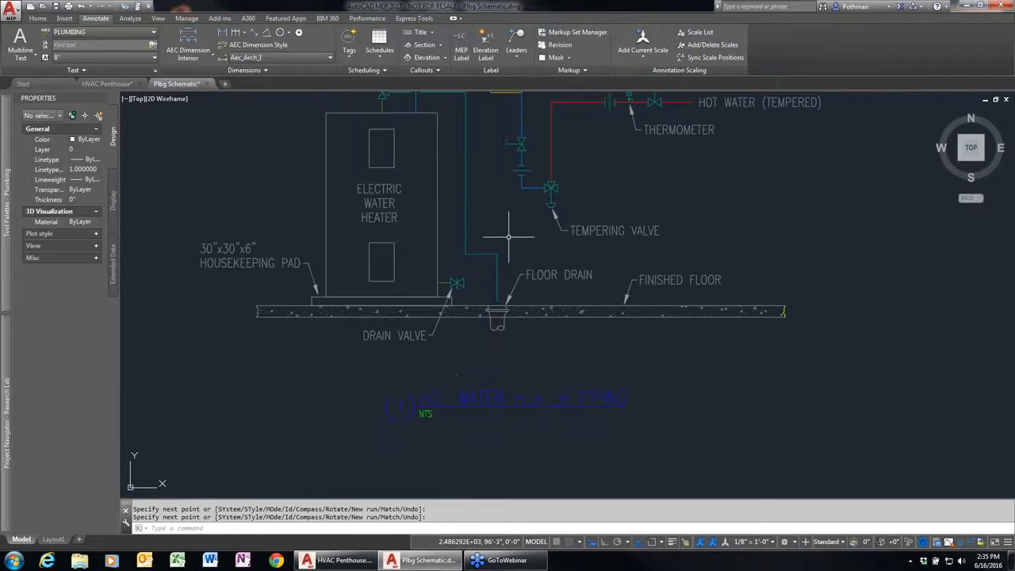
middle_click_drag(524, 189, 466, 333)
left_click(388, 235)
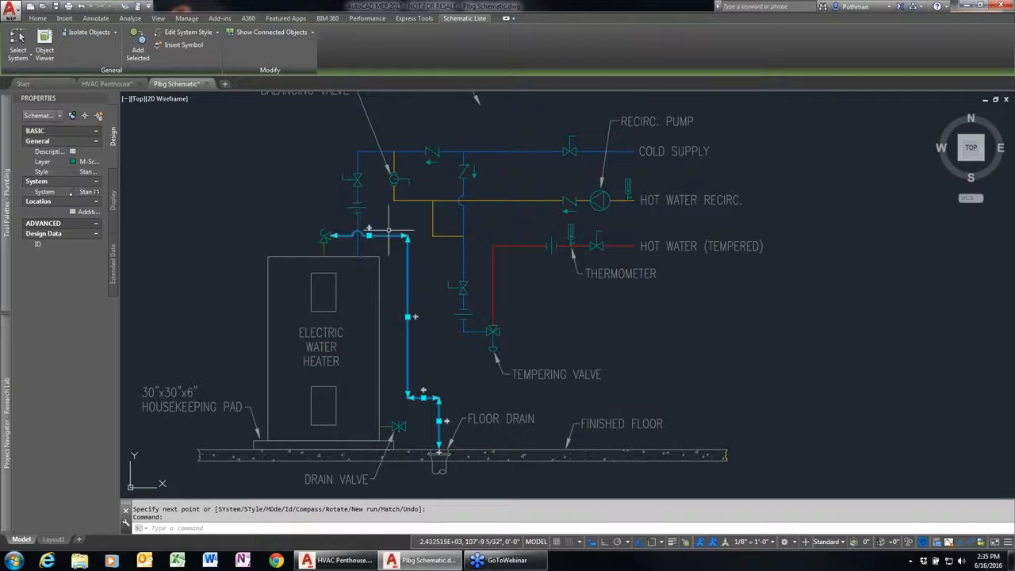
key("Escape")
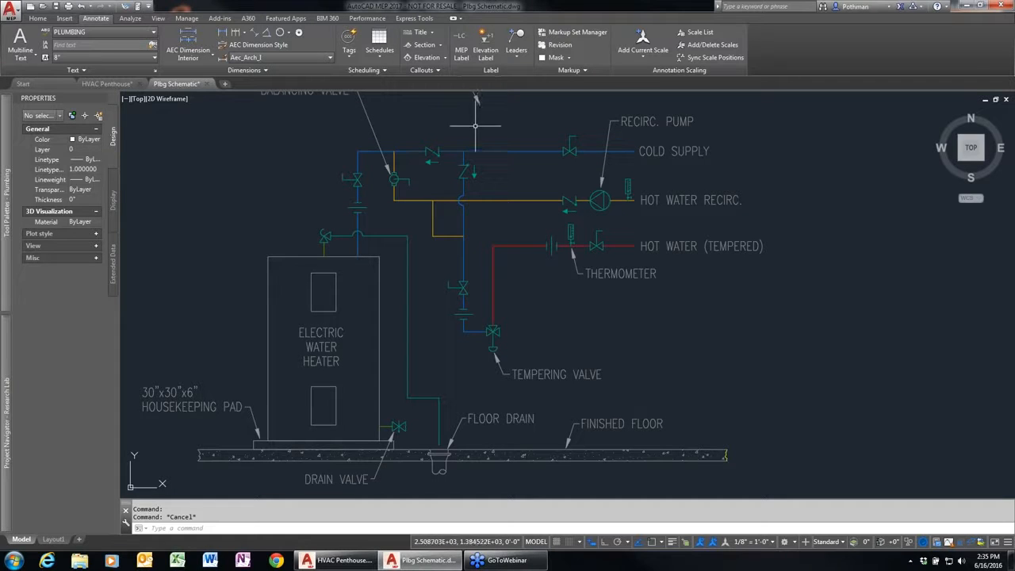
- Close the Plbg Schematic drawing without saving and open the Lighting 2nd Floor construct
left_click(206, 84)
left_click(547, 305)
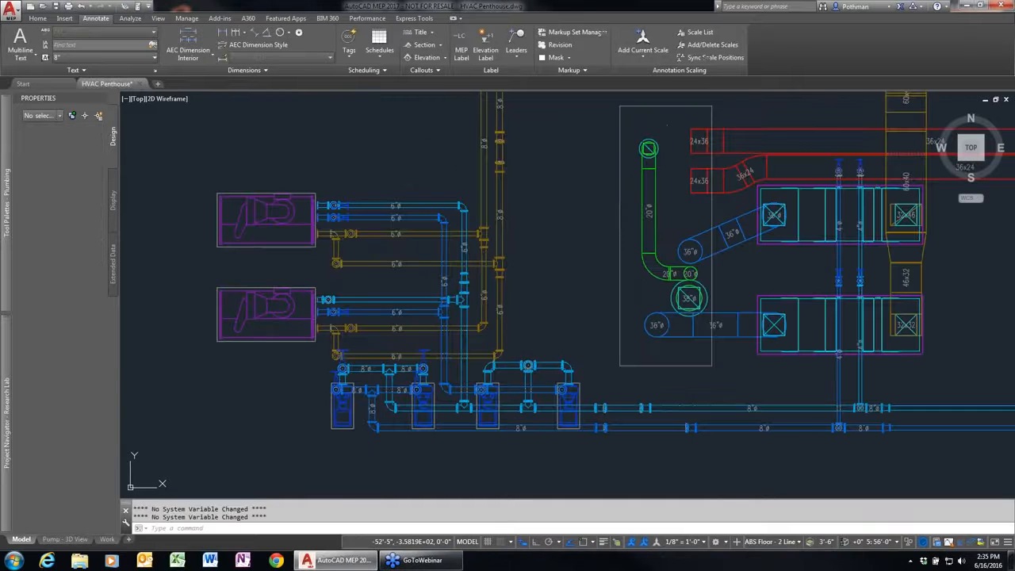
mouse_move(4, 386)
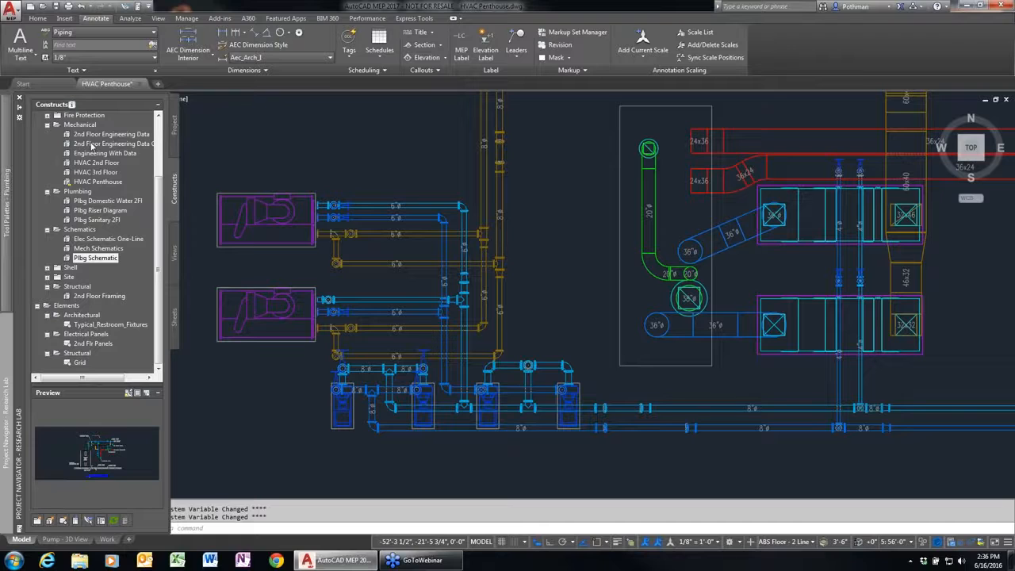
scroll(156, 119, "up", 3)
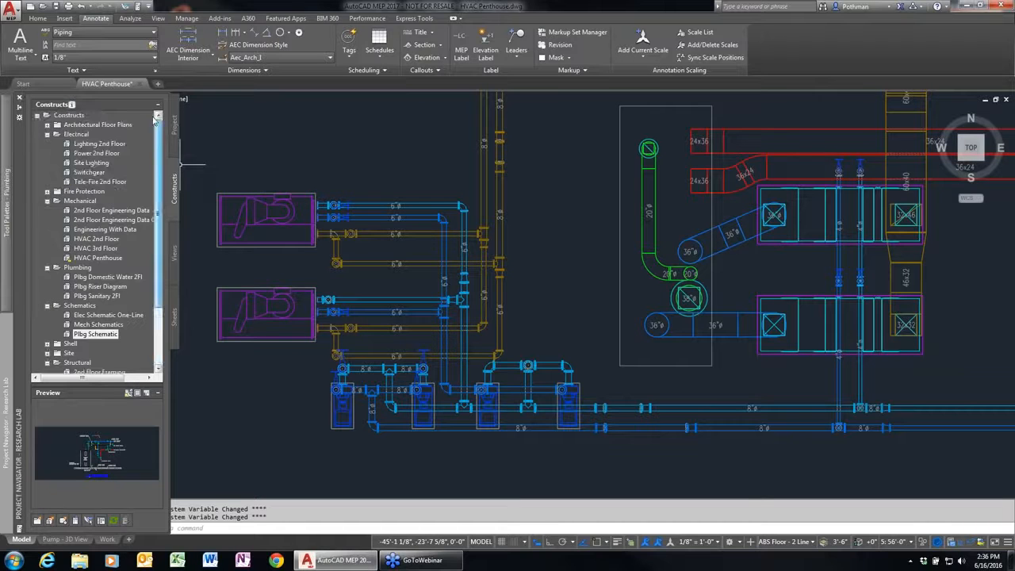
double_click(115, 146)
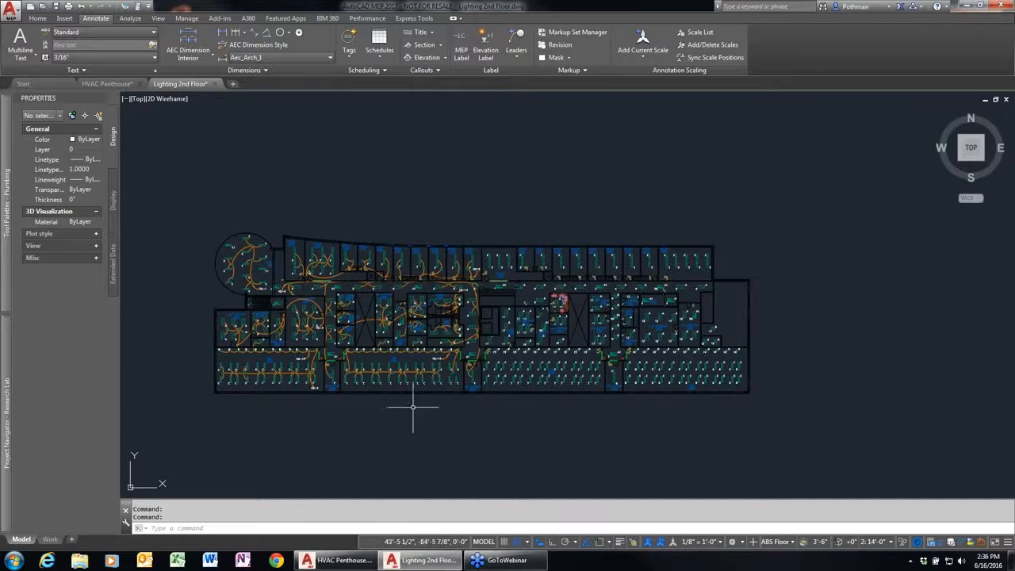
- Examine the electrical properties of the first Type C light fixture in the right-hand lab, including its load and number of poles, without changes
middle_click_drag(461, 406, 499, 389)
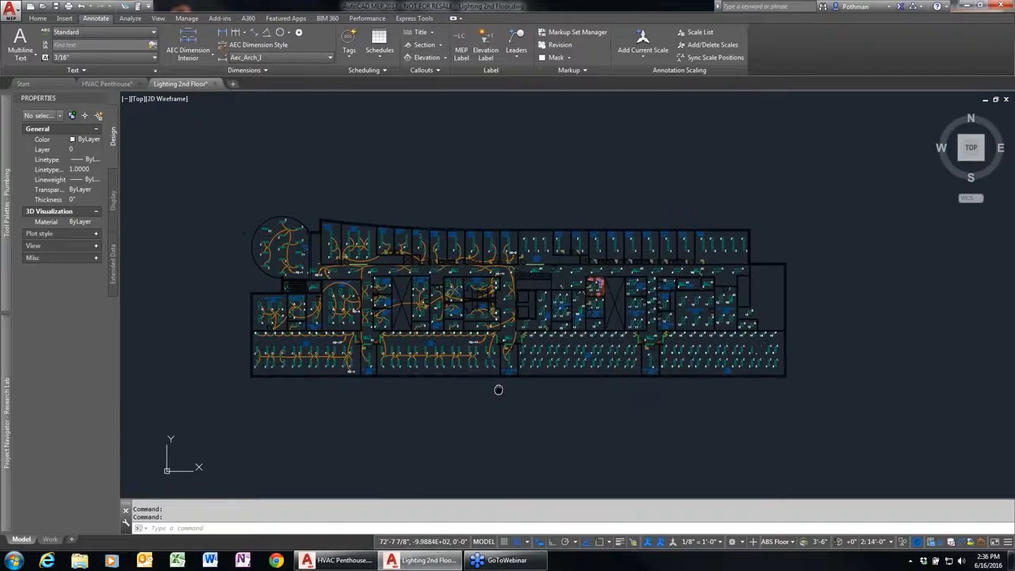
scroll(499, 388, "up", 3)
scroll(500, 389, "up", 3)
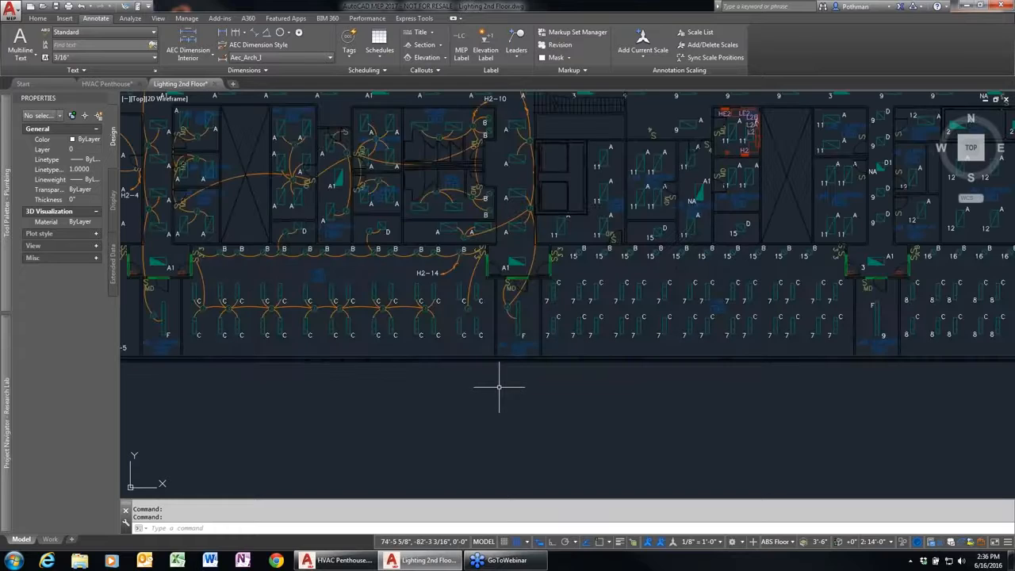
middle_click_drag(526, 367, 544, 476)
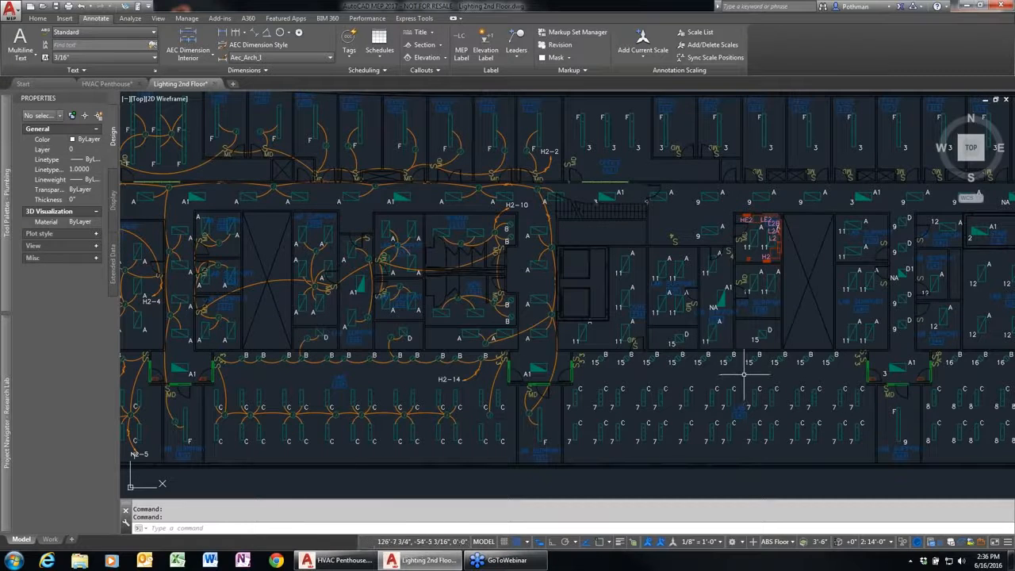
scroll(582, 404, "up", 2)
left_click(569, 400)
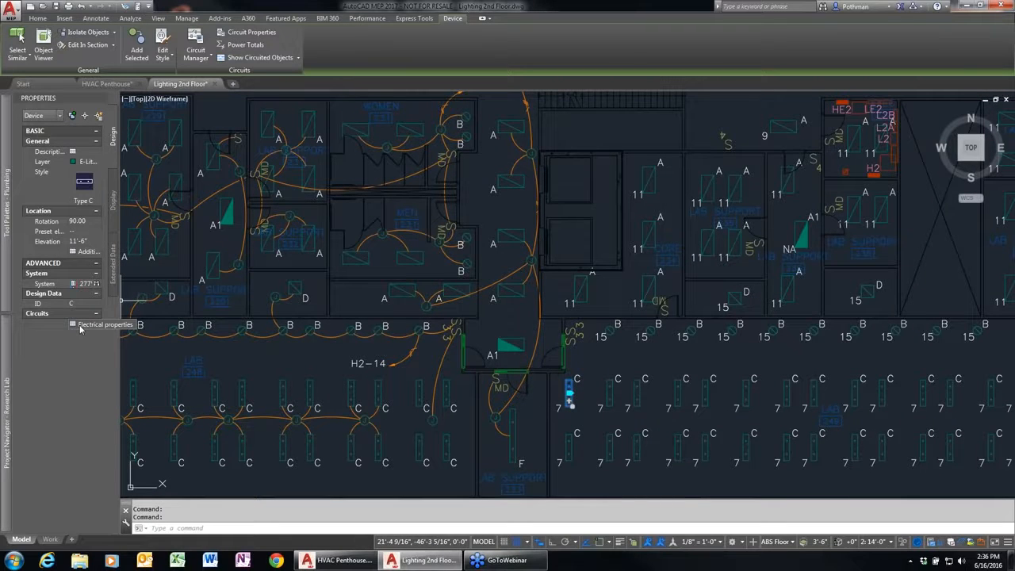
left_click(79, 326)
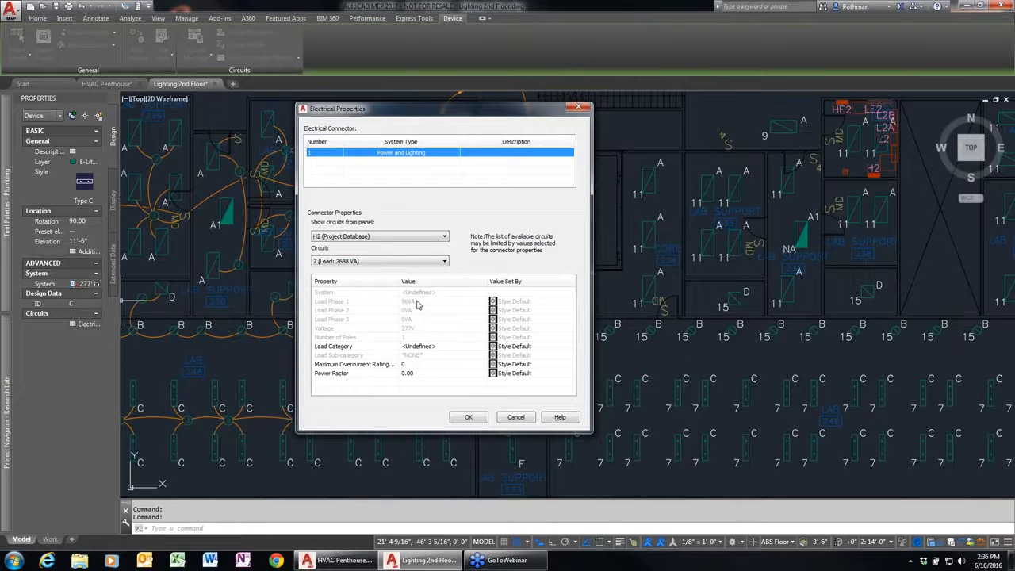
left_click(418, 304)
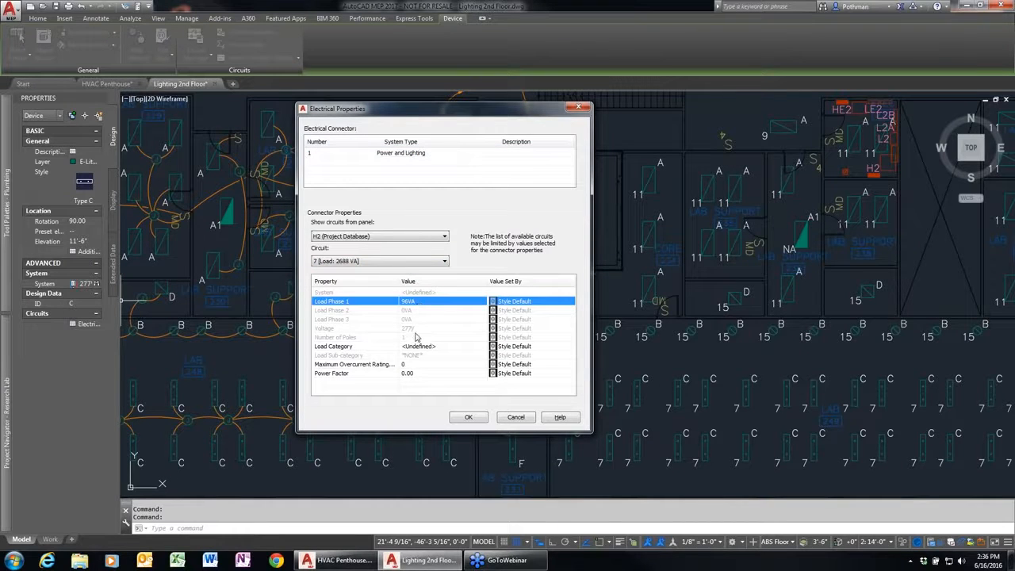
left_click(410, 339)
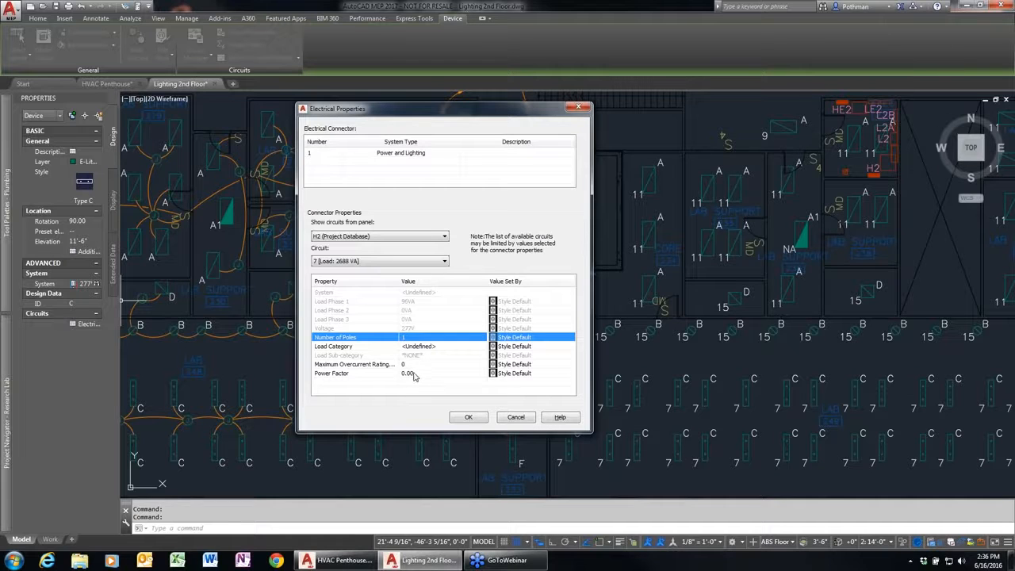
left_click(514, 417)
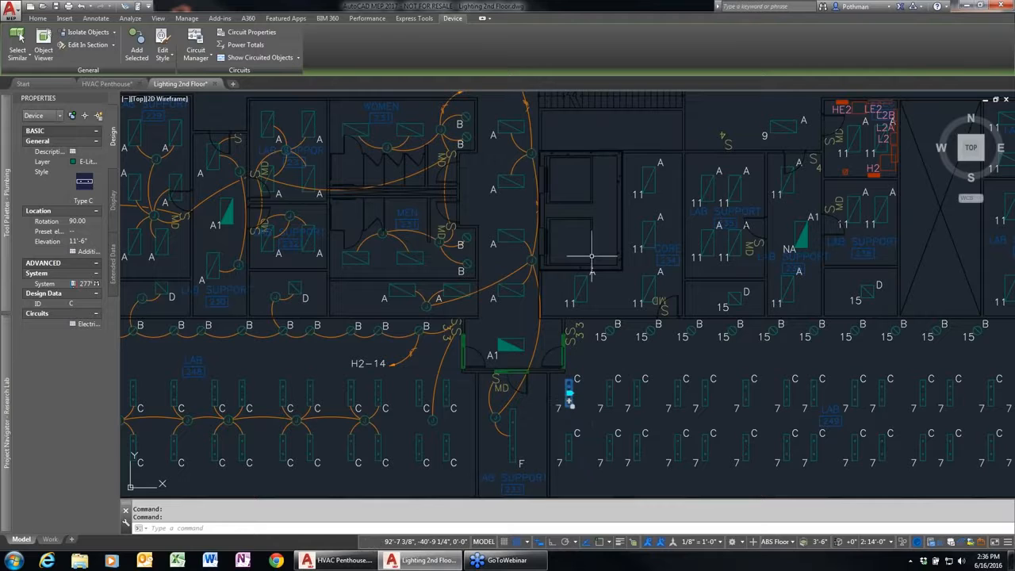
- Examine the connector settings in the Type C device style, including voltage and phase load, and leave the style without changes
left_click(161, 37)
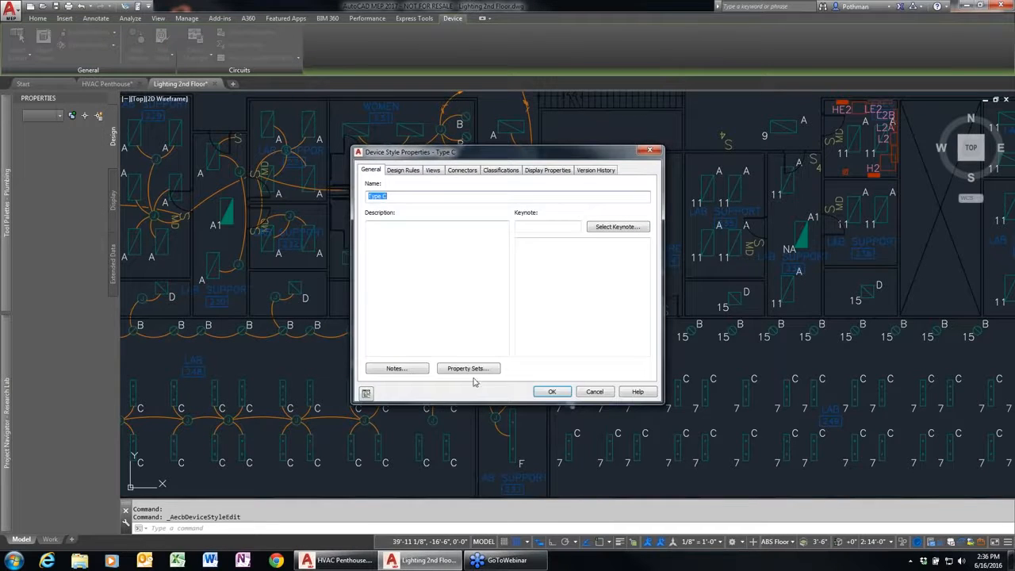
left_click(462, 170)
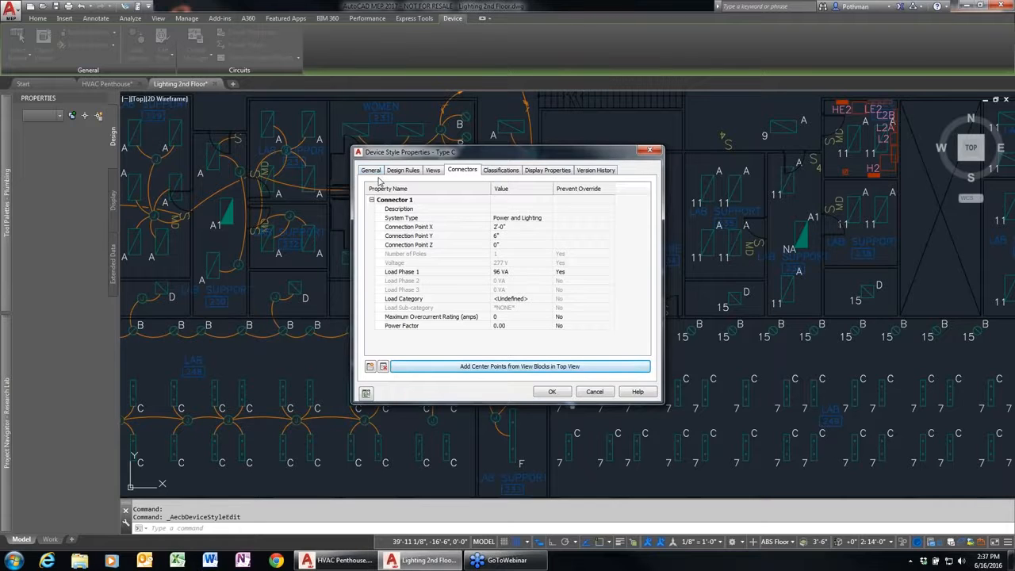
left_click(599, 391)
middle_click_drag(658, 408, 550, 363)
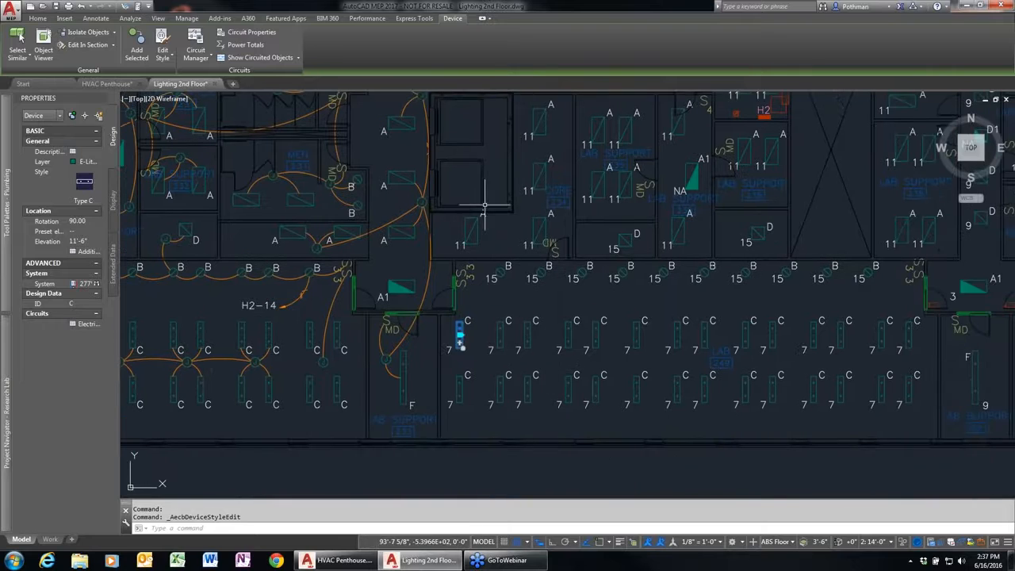
- Deselect the light fixture and switch to the Electrical workspace
left_click(187, 18)
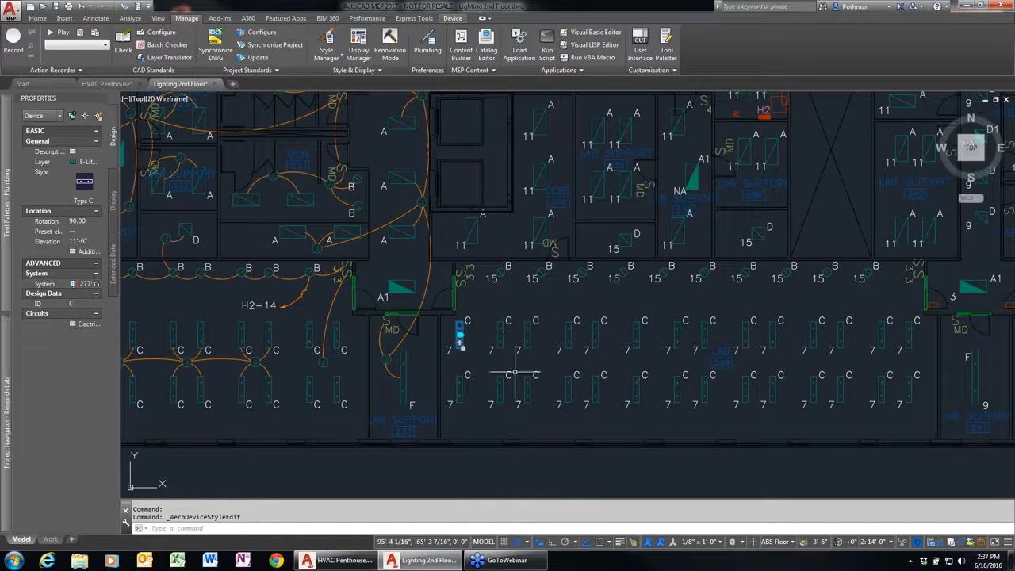
key("Escape")
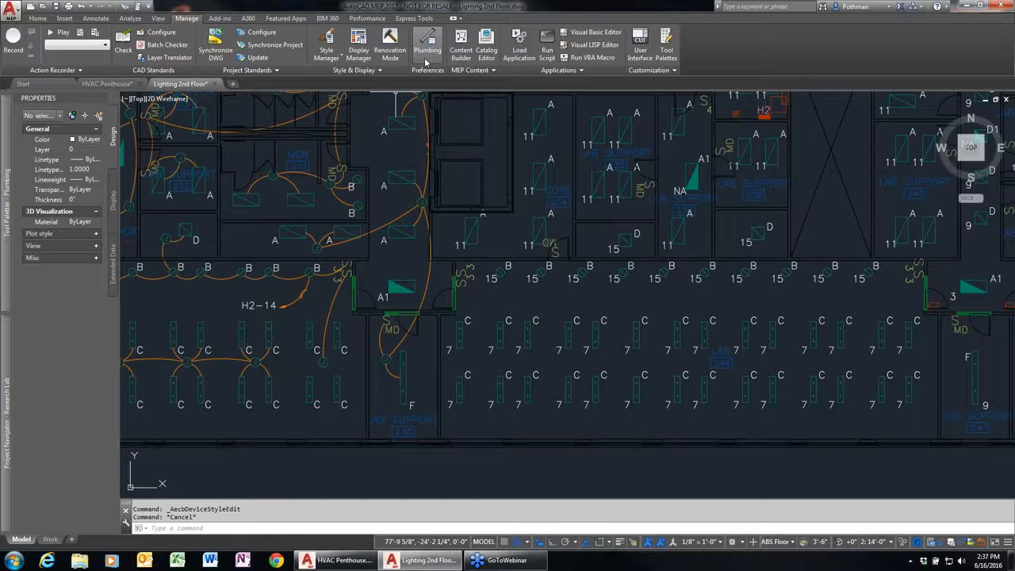
left_click(739, 544)
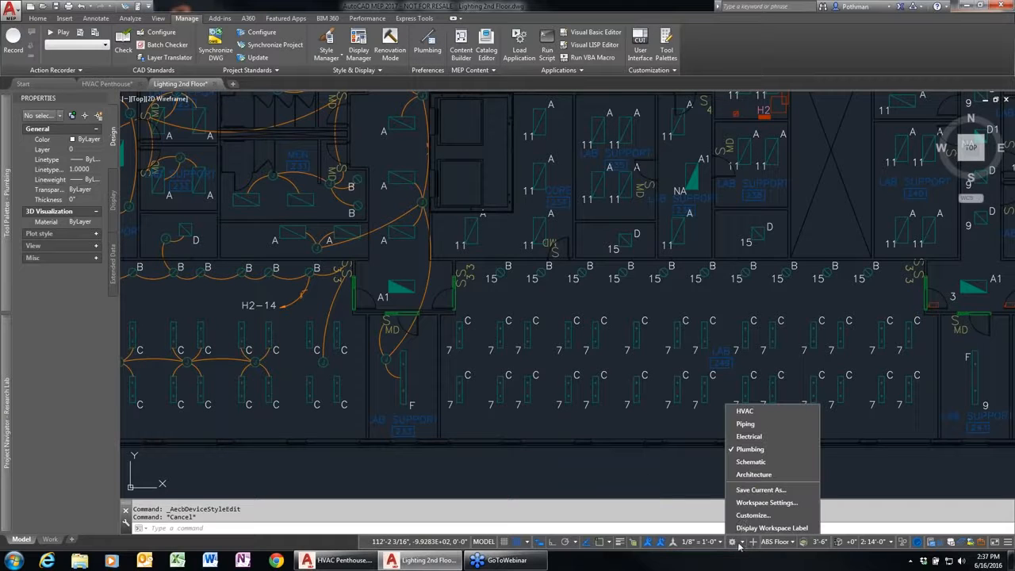
left_click(746, 437)
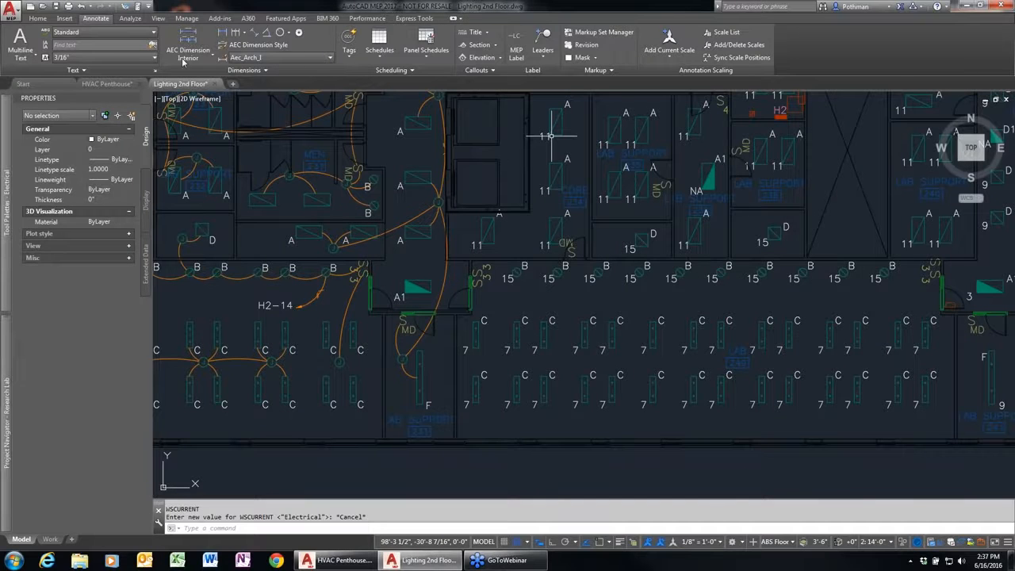
- Examine the 1-pole voltage definitions in the electrical preferences, including the minimum and maximum of the 120-volt entry
left_click(187, 18)
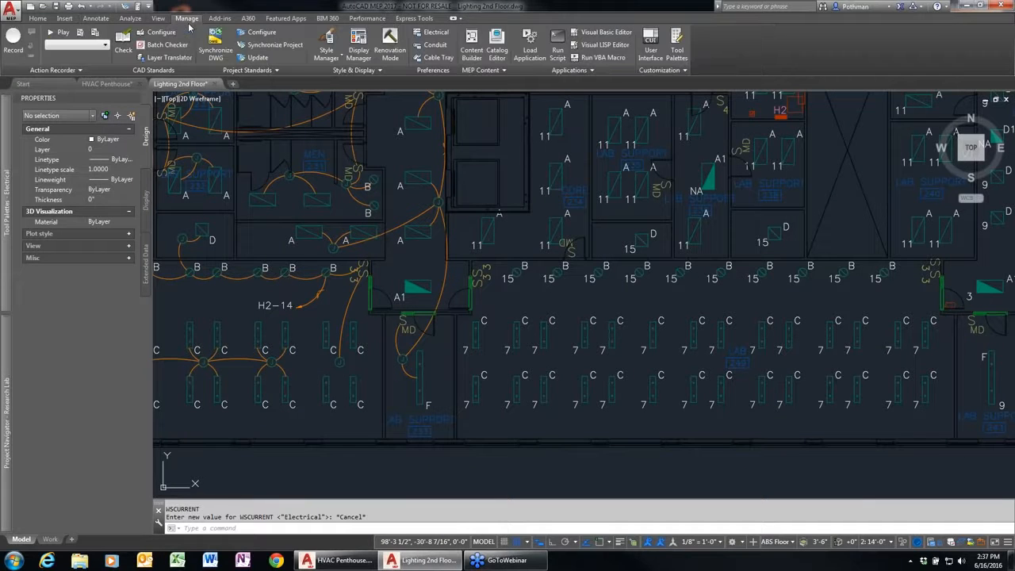
left_click(434, 34)
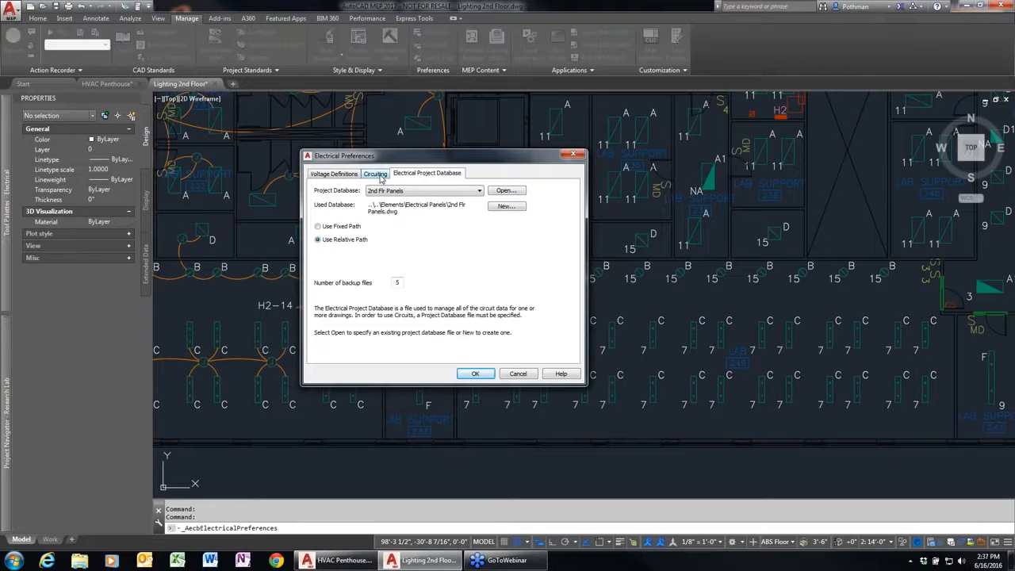
left_click(352, 177)
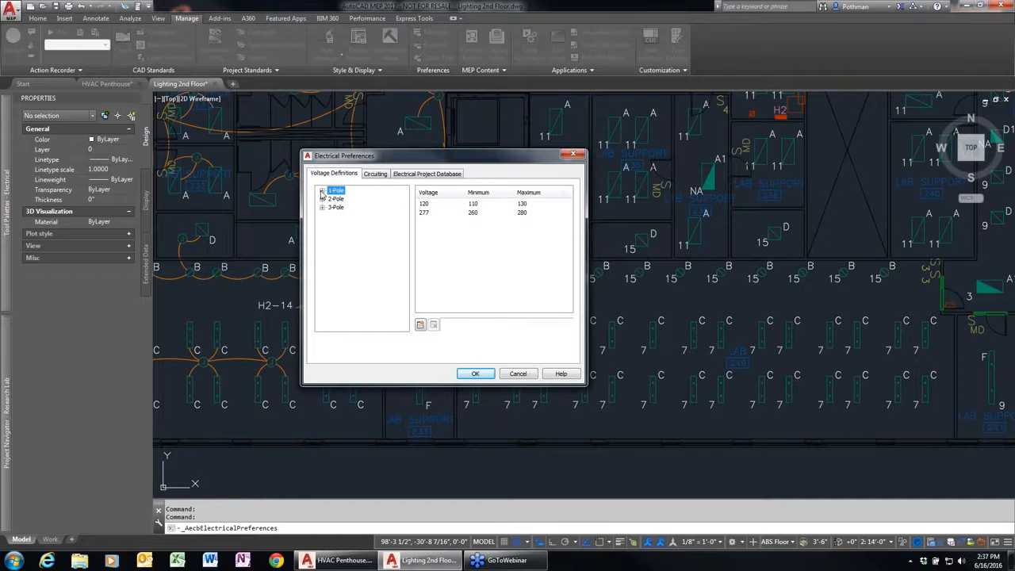
left_click(322, 191)
left_click(342, 199)
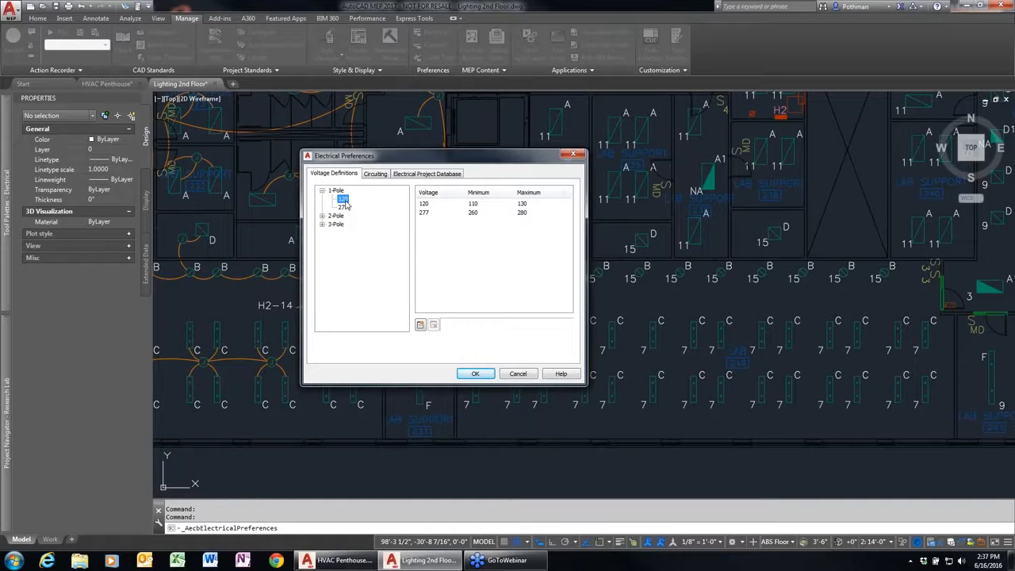
left_click(478, 204)
left_click(531, 207)
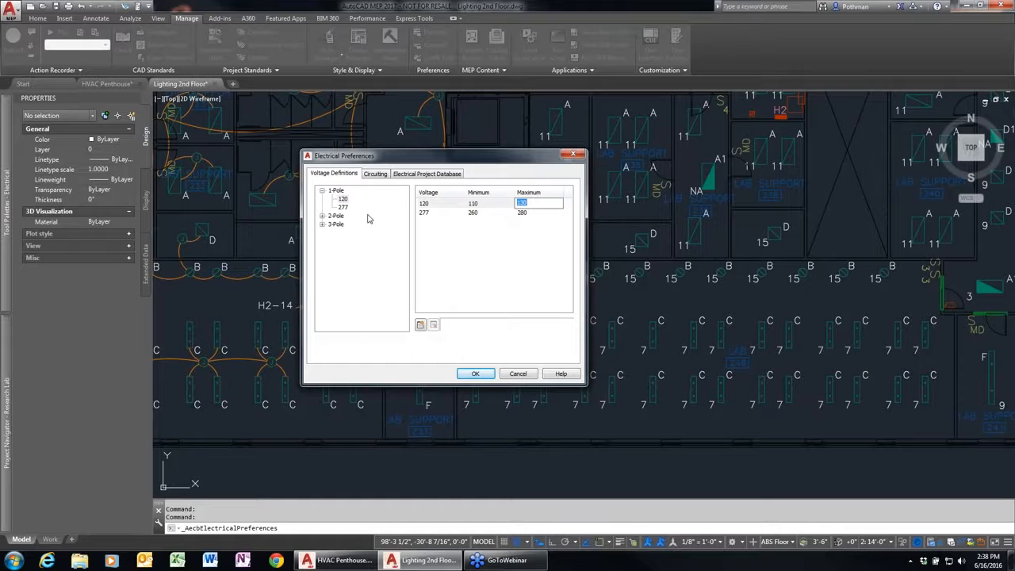
- Review the circuit numbering, overload and project database settings in the electrical preferences, and close them without saving changes
left_click(384, 175)
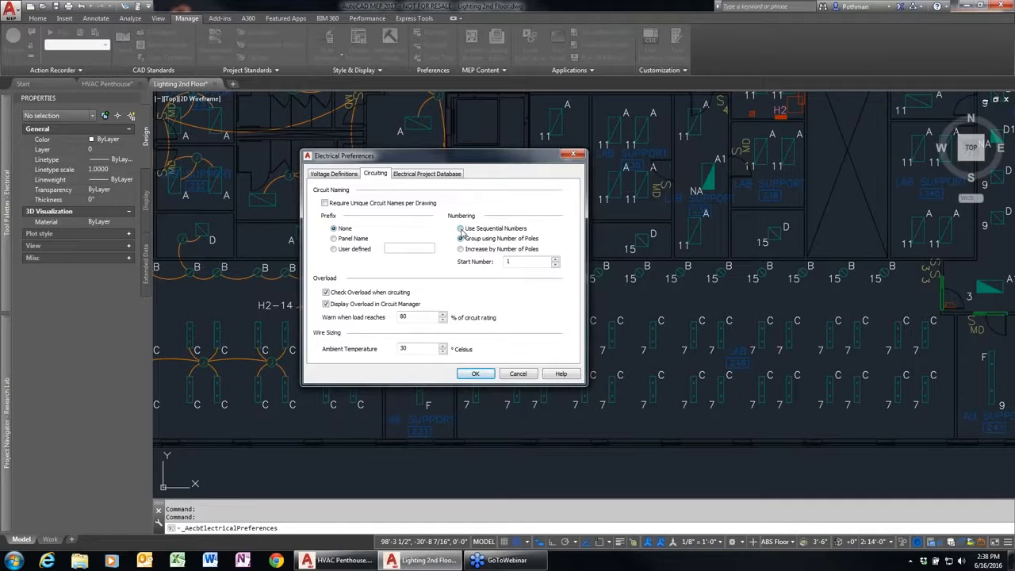
left_click(461, 228)
left_click_drag(413, 315, 387, 315)
left_click(449, 176)
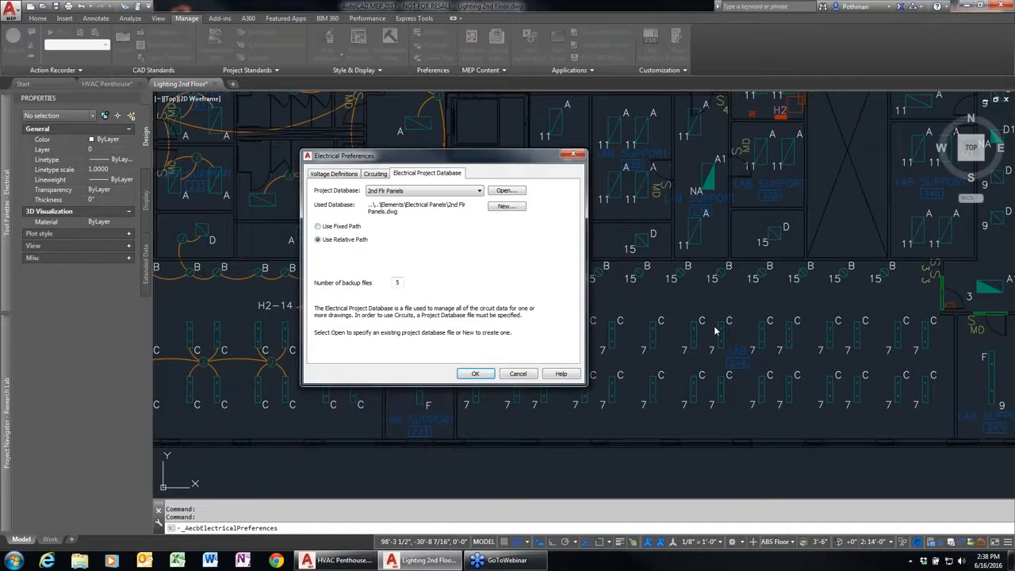
left_click(519, 374)
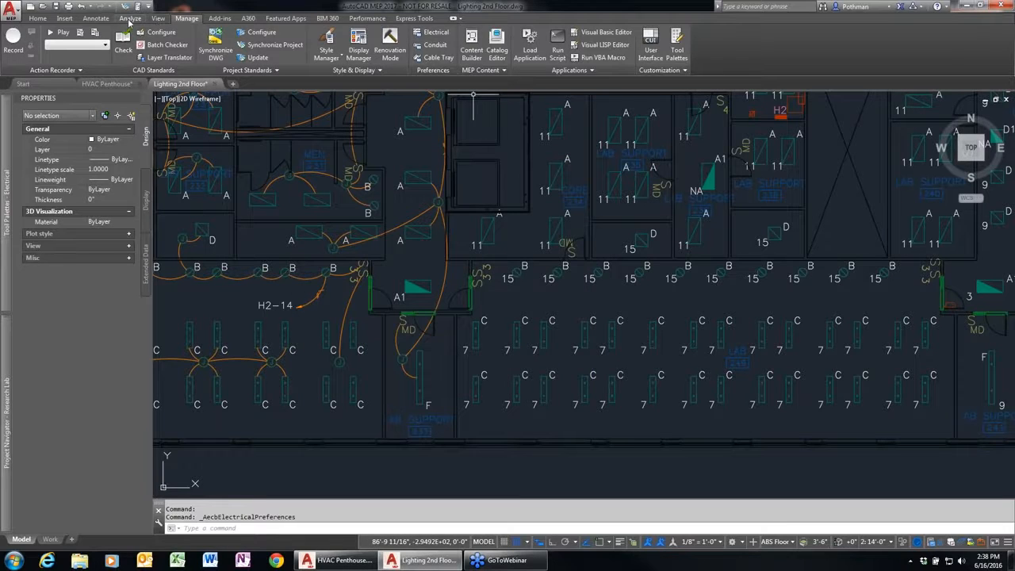
- Open the Circuit Manager and check the panel and circuit assigned to the first Type C fixture in the right-hand lab, without changes
left_click(130, 19)
left_click(101, 51)
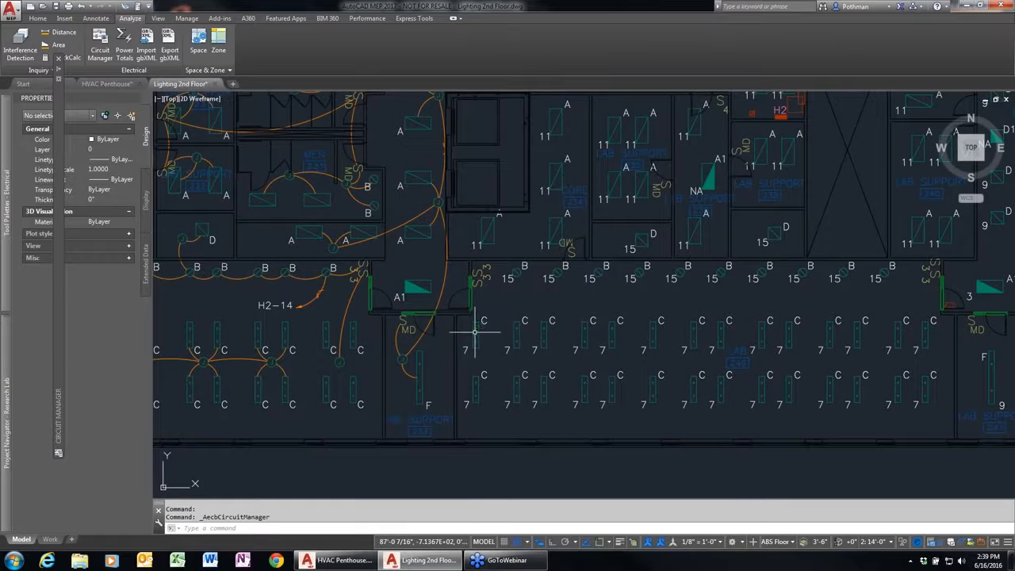
left_click(475, 333)
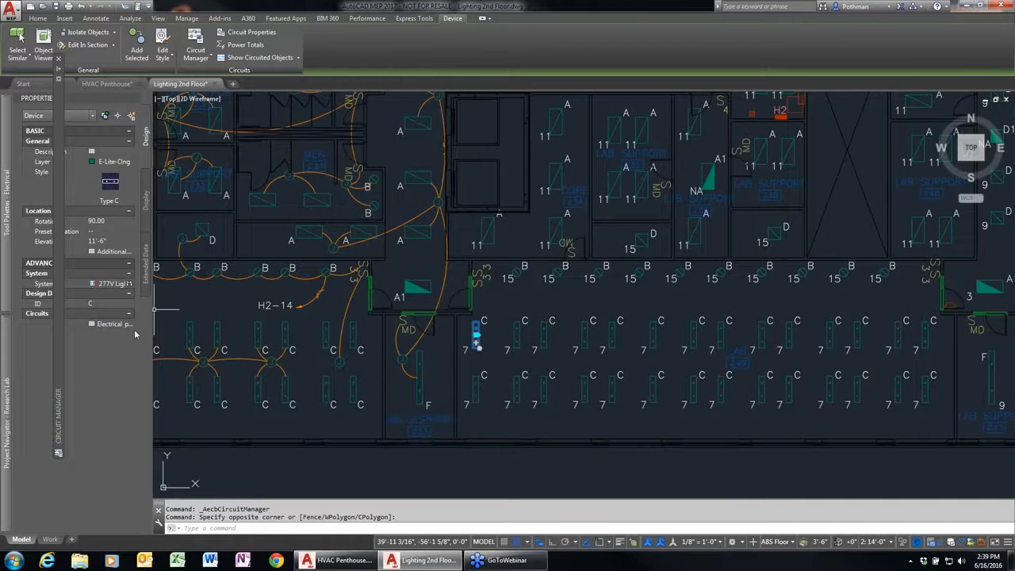
left_click(125, 325)
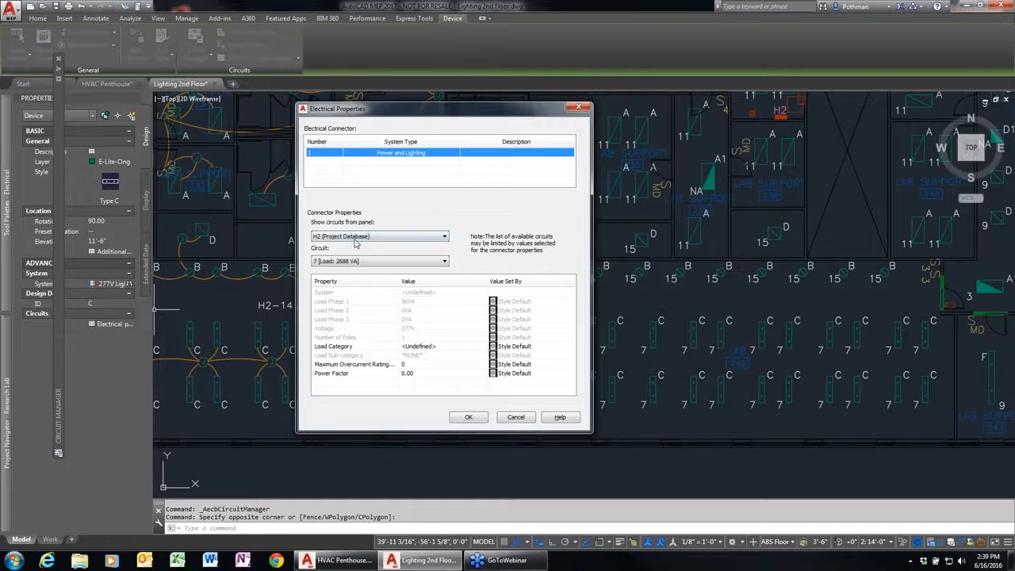
left_click(514, 419)
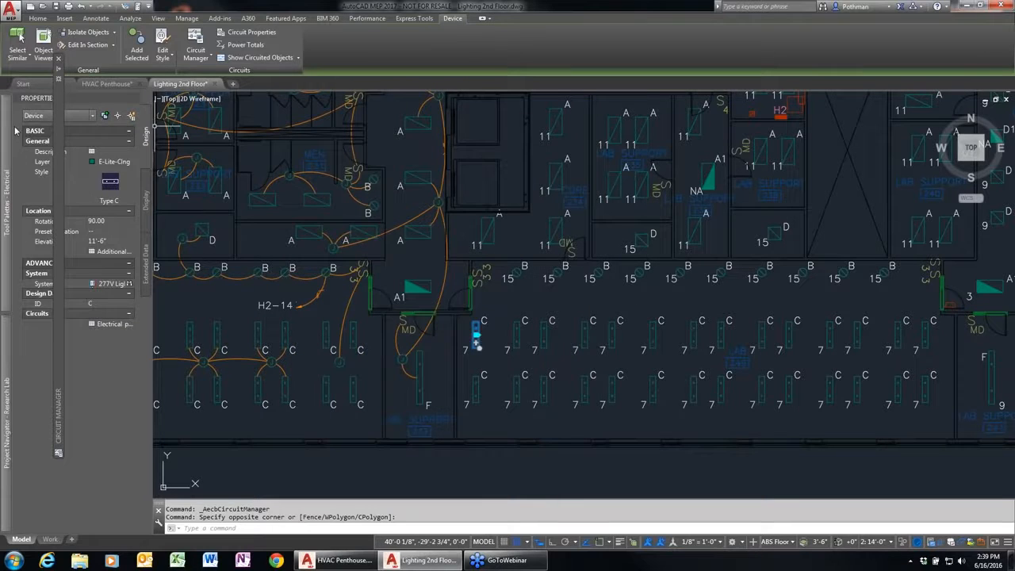
- Review panel H2's power and lighting circuits with the Description column widened, and close the Circuit Manager
mouse_move(63, 131)
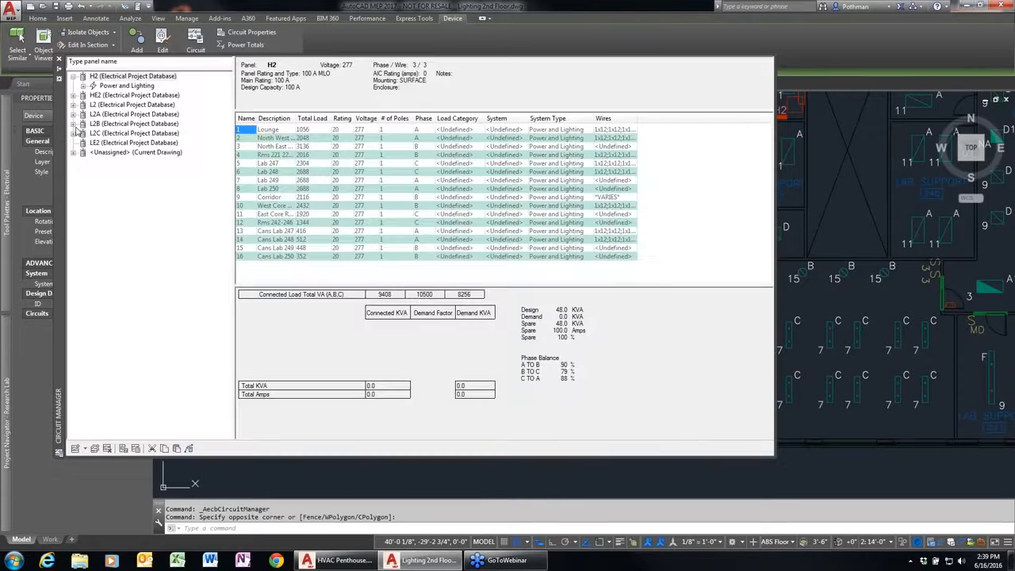
left_click(115, 86)
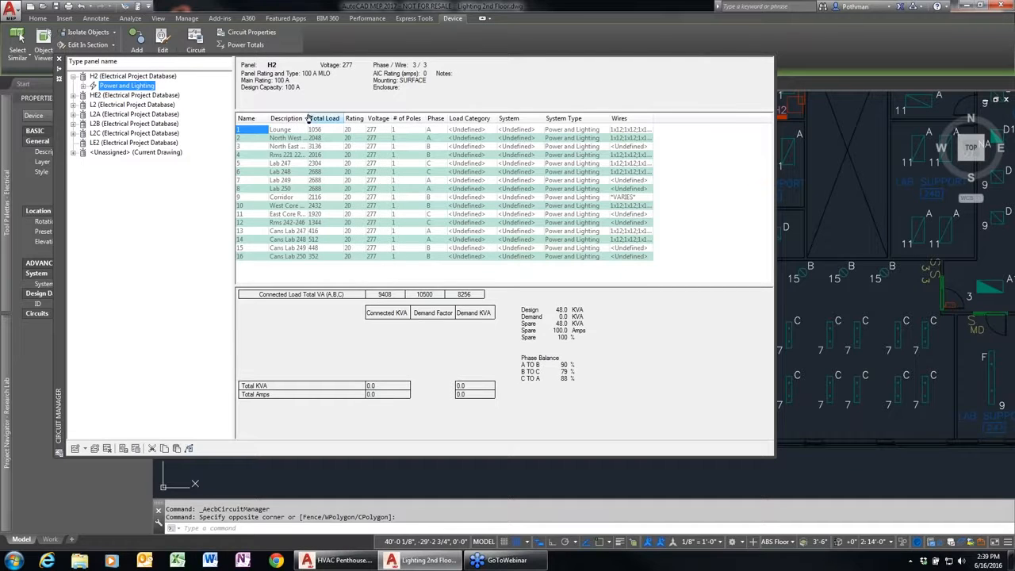
left_click_drag(306, 119, 340, 119)
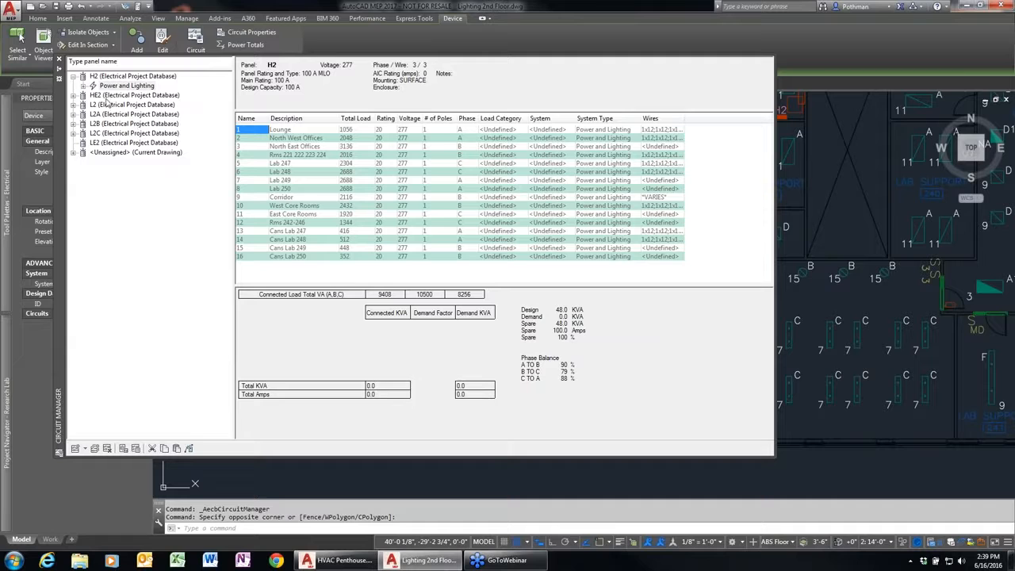
left_click(59, 61)
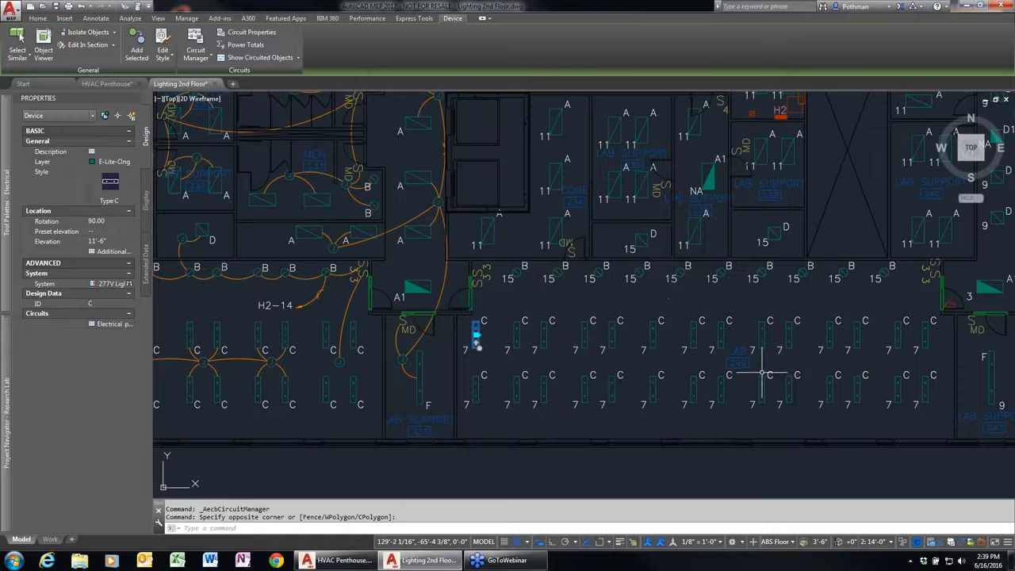
- Start an electrical schedule table and set its style to the lighting fixture schedule
scroll(769, 362, "down", 2)
scroll(579, 351, "down", 3)
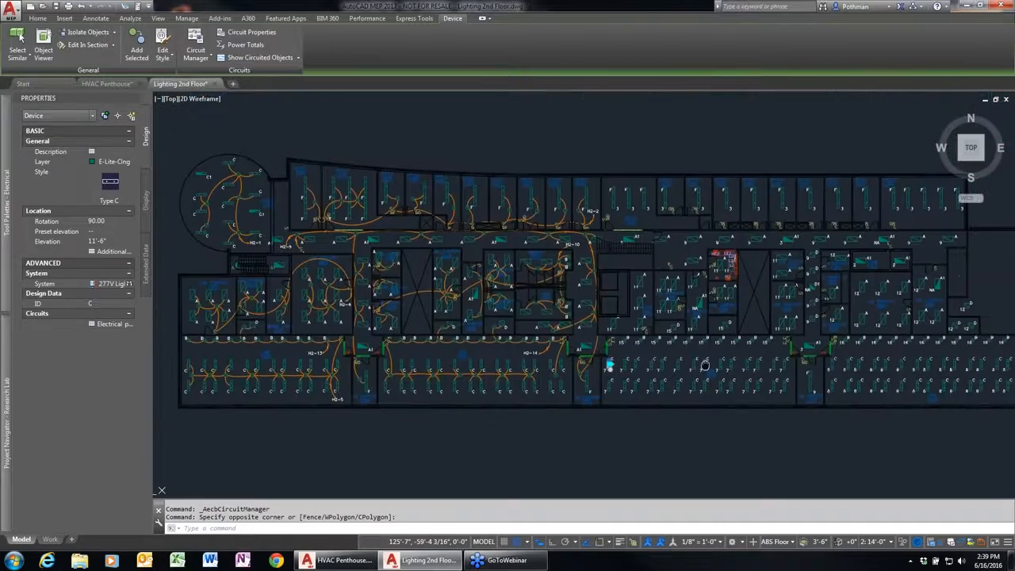
middle_click_drag(612, 386, 607, 363)
scroll(602, 348, "up", 8)
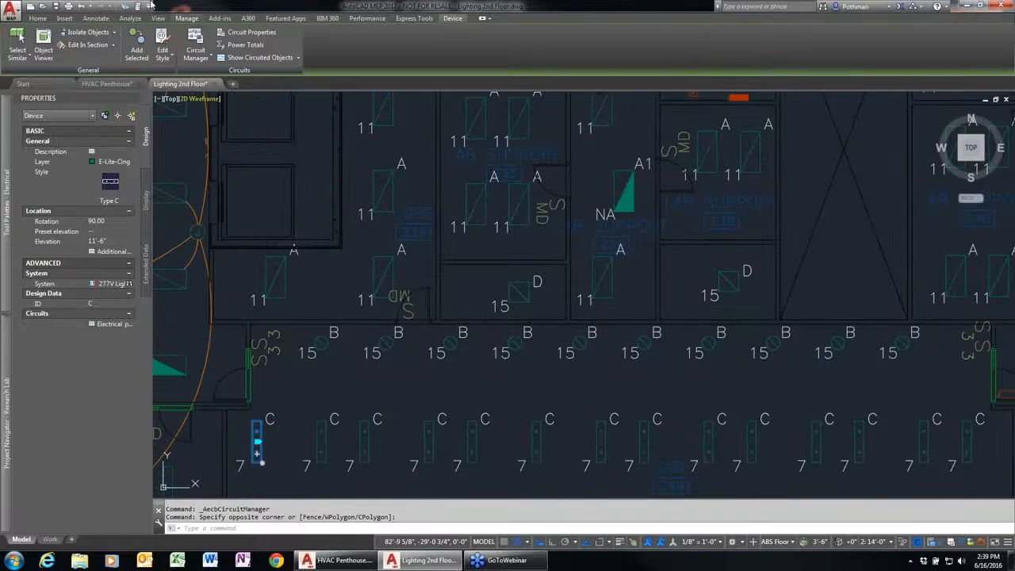
left_click(96, 18)
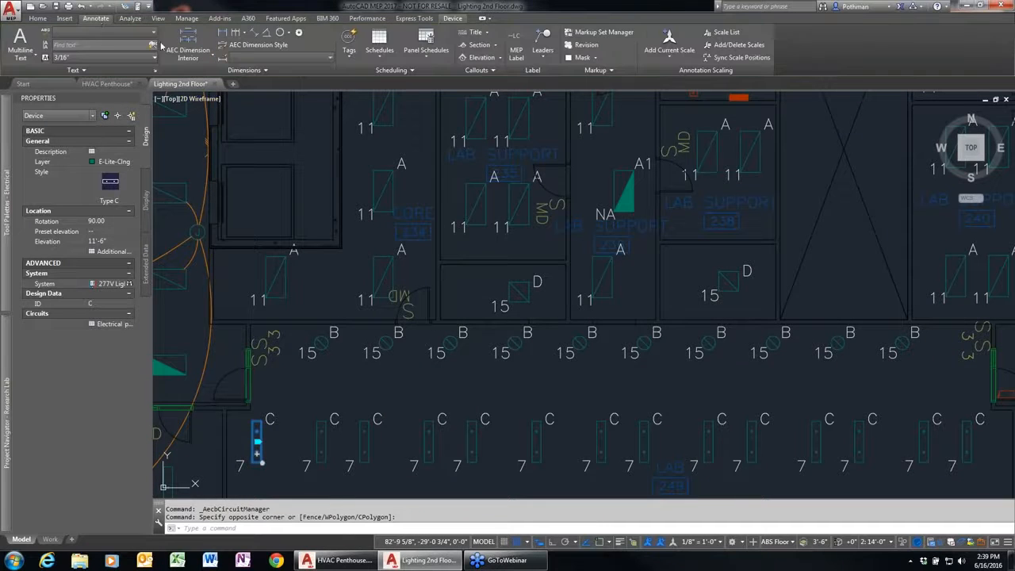
left_click(384, 56)
left_click(404, 93)
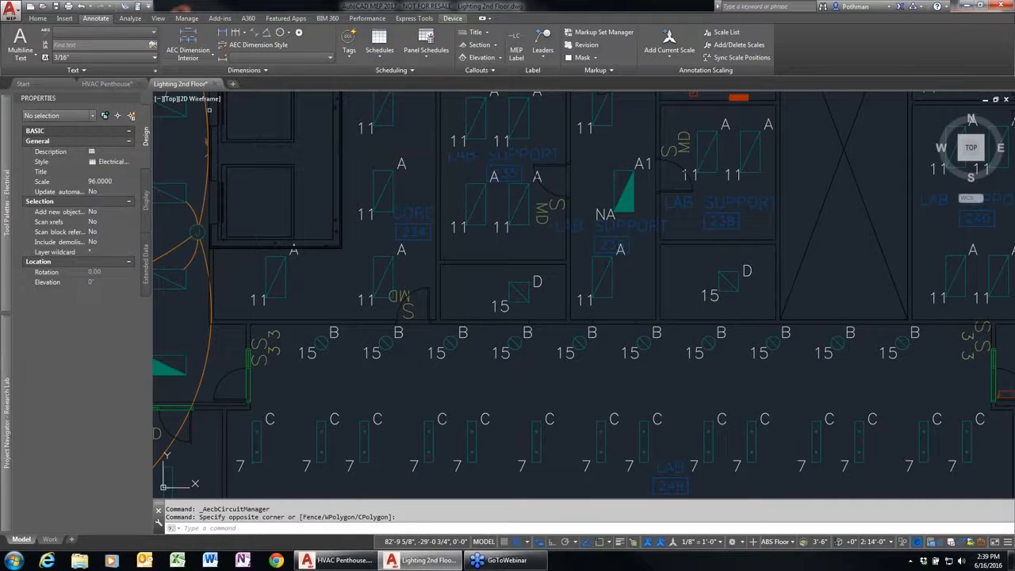
left_click(111, 161)
left_click(131, 161)
left_click(131, 201)
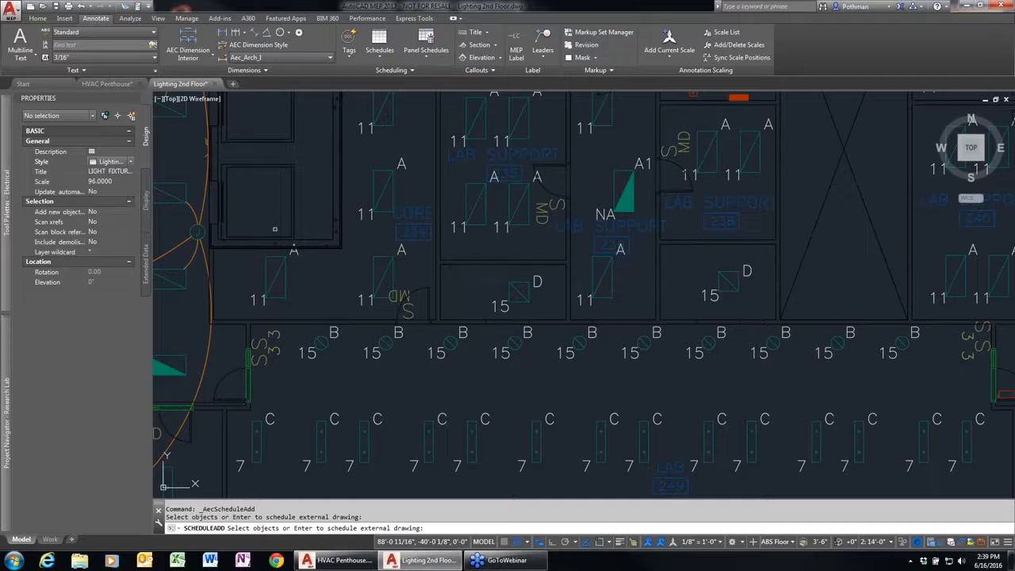
- Schedule the second floor's light fixtures and place the table below the floor plan at its default size
scroll(577, 327, "down", 5)
scroll(577, 327, "down", 2)
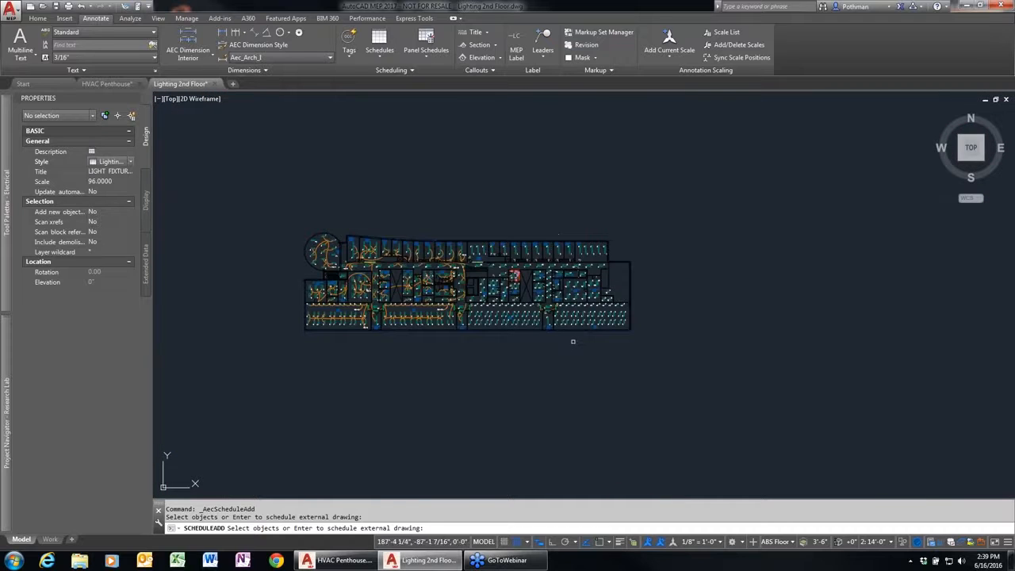
key("Return")
key("Return")
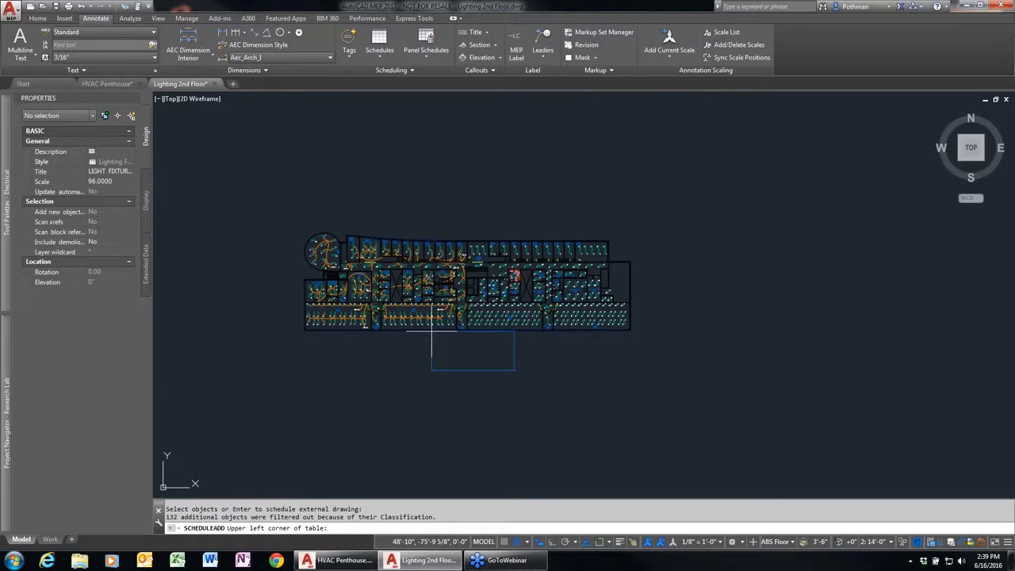
left_click(454, 343)
key("Return")
scroll(497, 388, "up", 6)
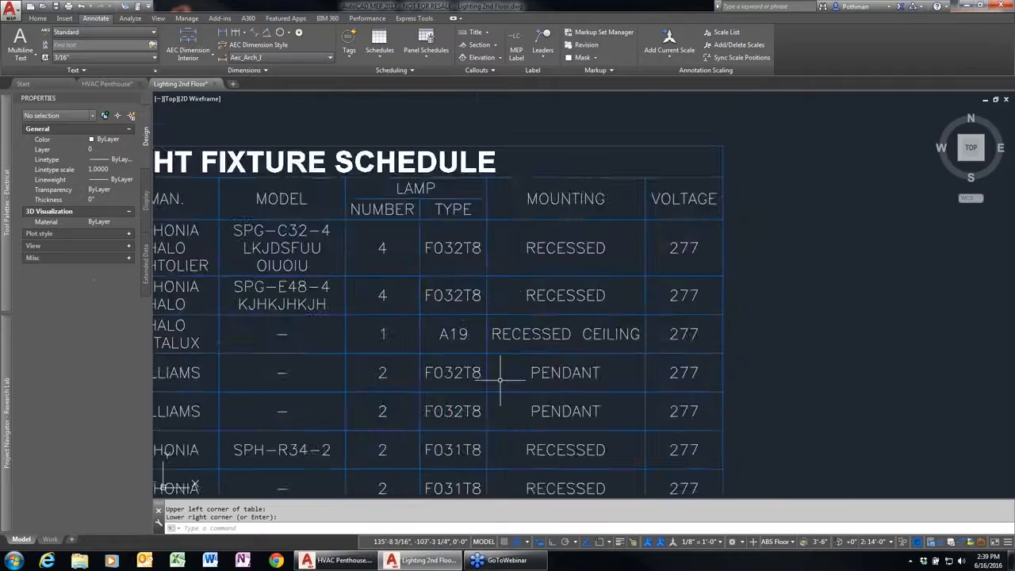
scroll(497, 389, "down", 8)
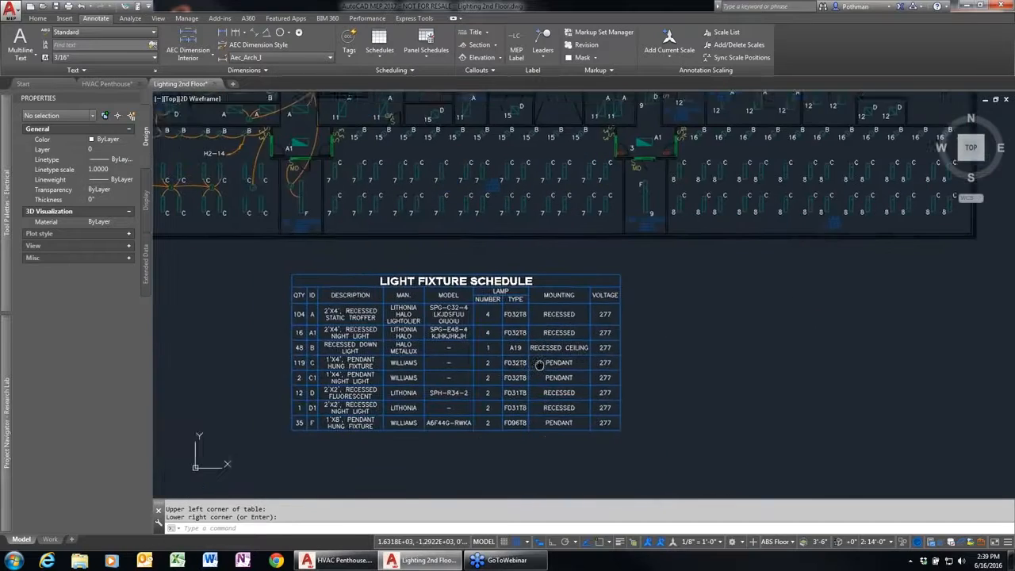
scroll(537, 332, "up", 2)
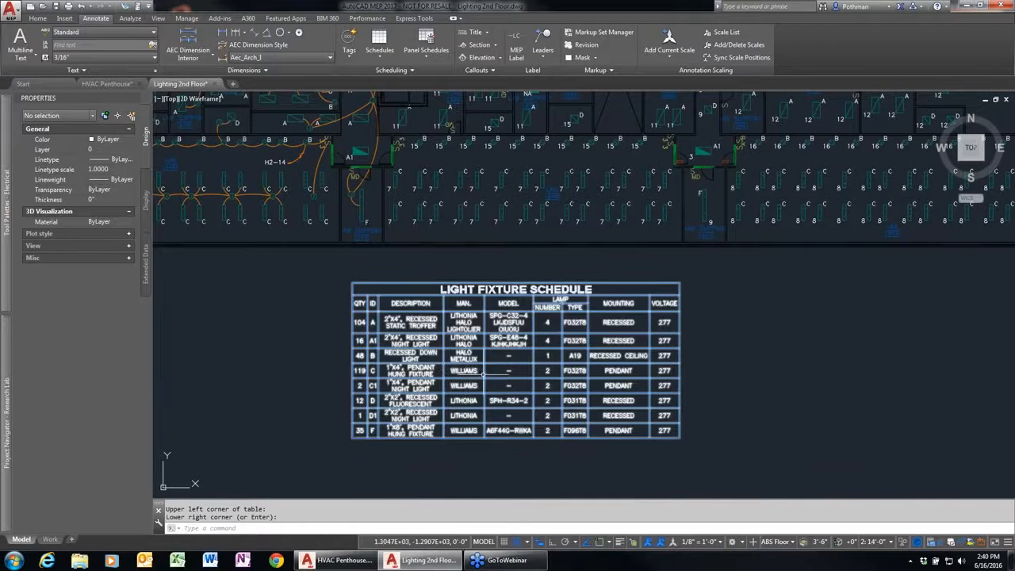
type("c")
key("Return")
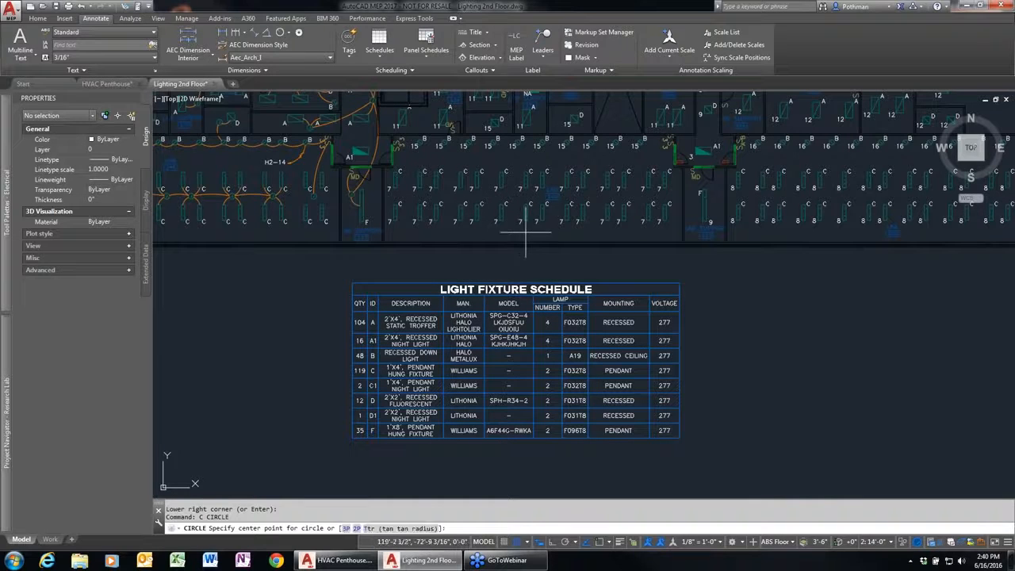
key("Escape")
key("Escape")
- Copy the lower row of Type C fixtures from the middle lab to just above the light fixture schedule, and undo the copy
type("co")
key("Return")
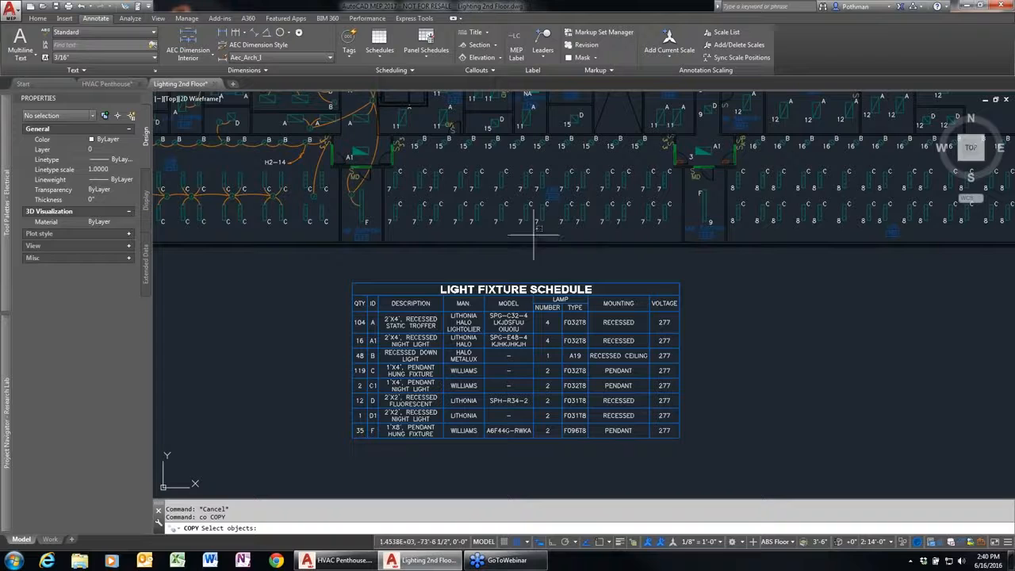
left_click(534, 235)
left_click(400, 205)
key("Return")
left_click(806, 274)
left_click(809, 319)
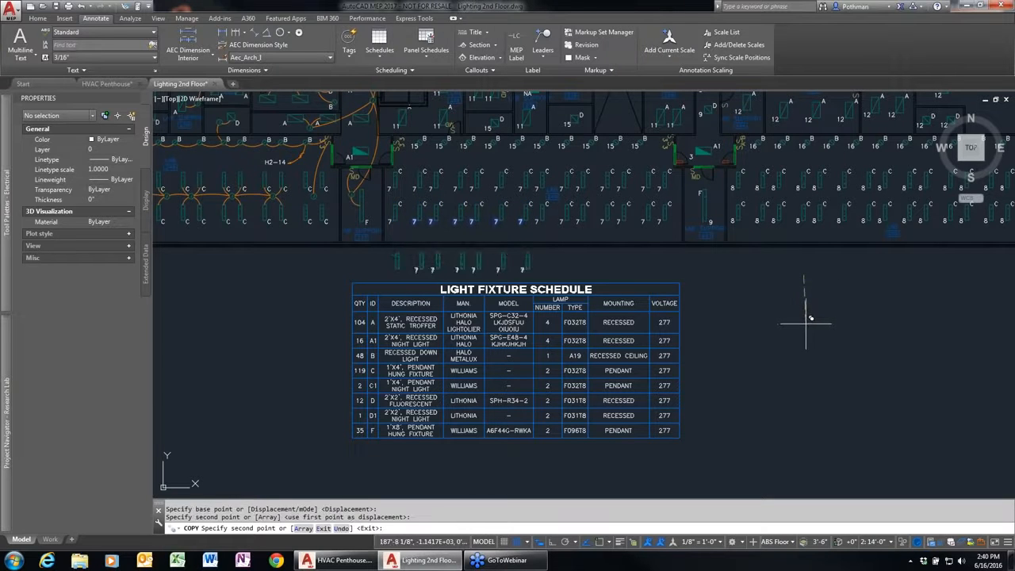
key("Return")
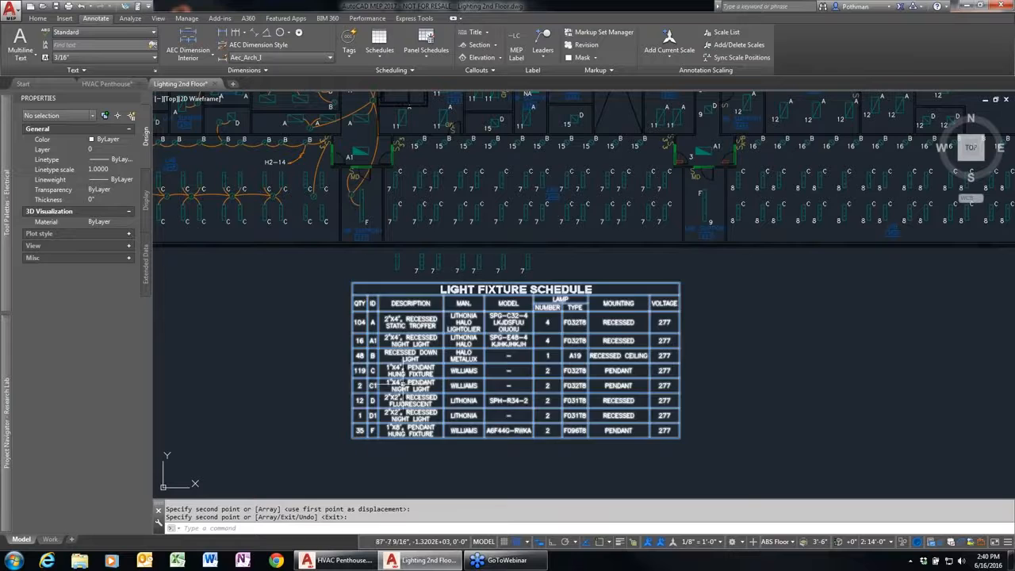
left_click(400, 373)
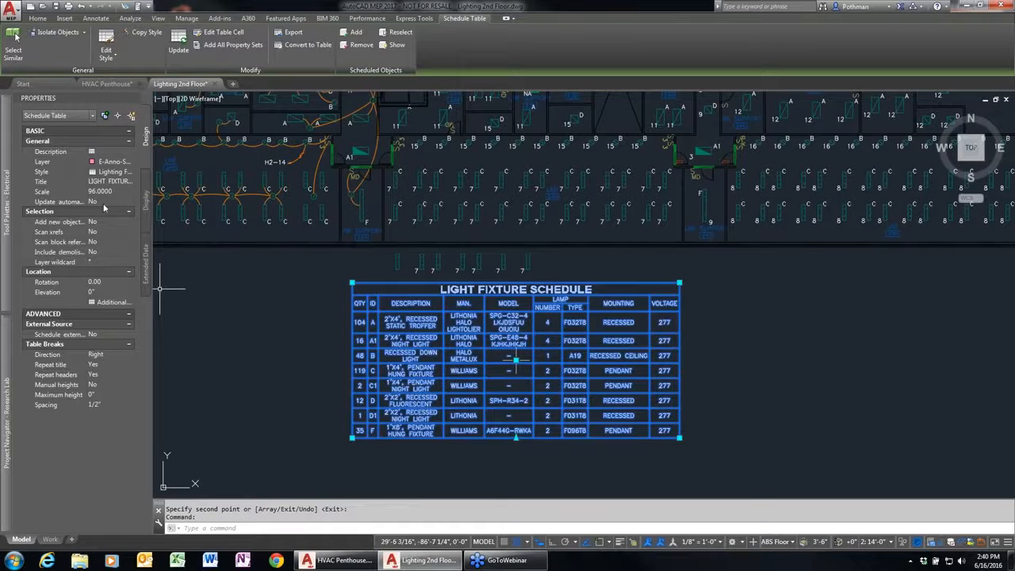
key("ctrl+z")
- Set the light fixture schedule table to update automatically and to add new objects automatically
left_click(530, 343)
left_click(272, 267)
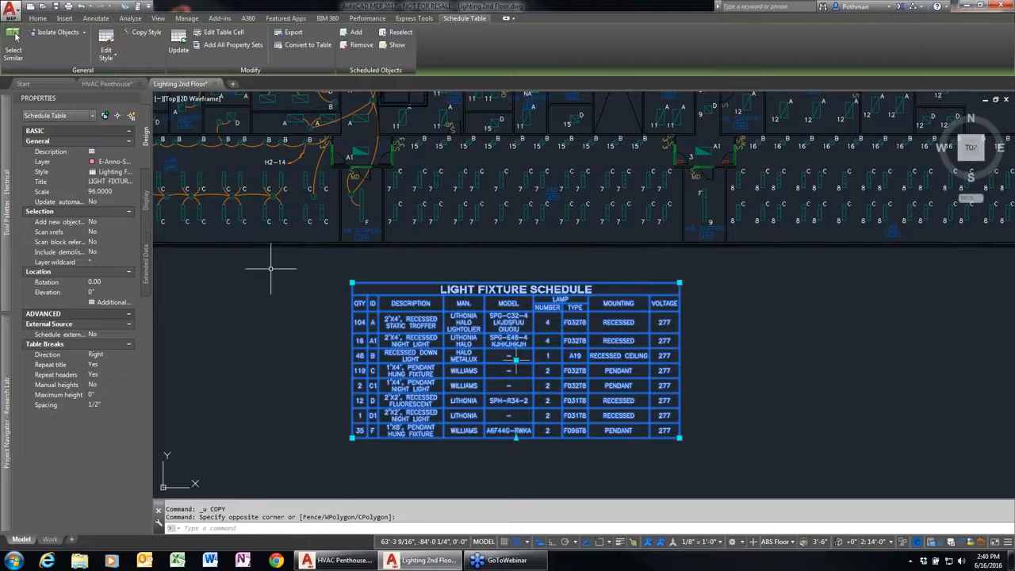
left_click(129, 205)
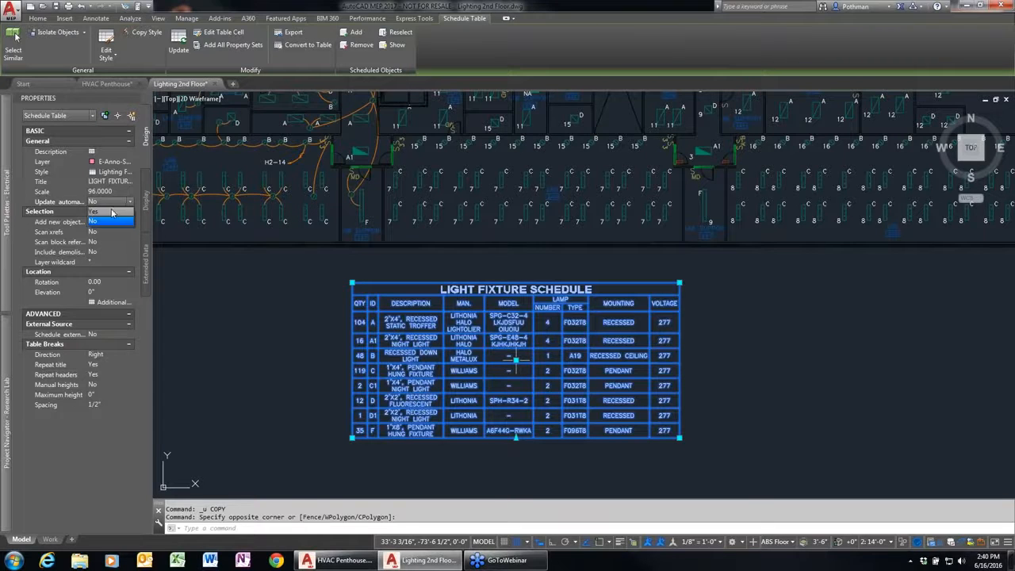
left_click(91, 218)
left_click(128, 225)
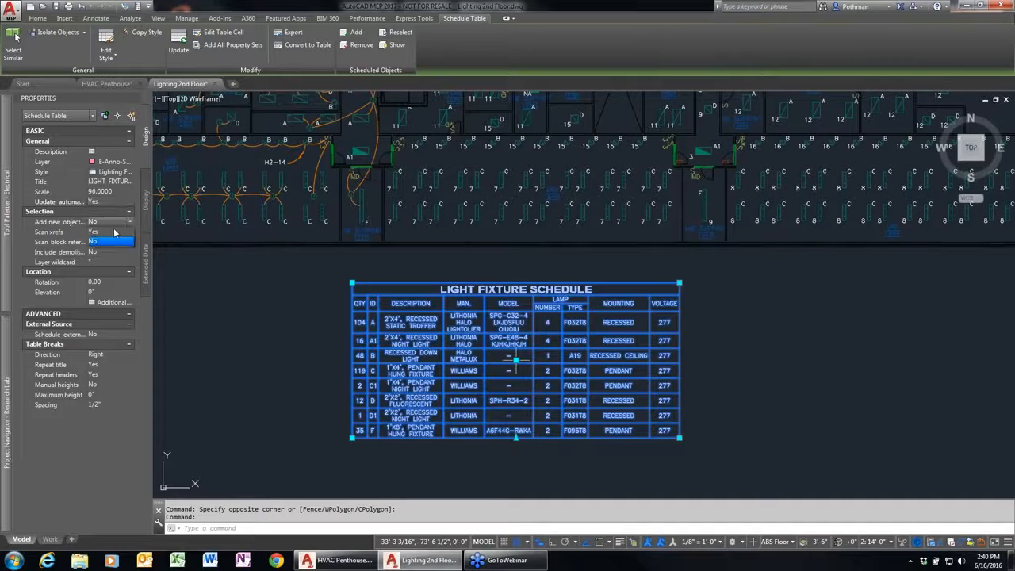
left_click(106, 231)
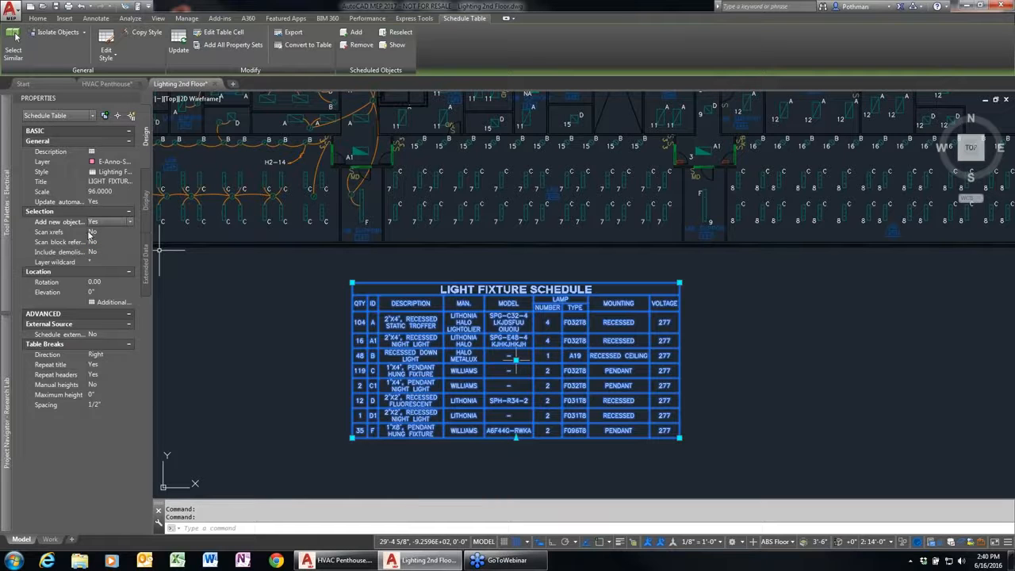
key("Escape")
key("Escape")
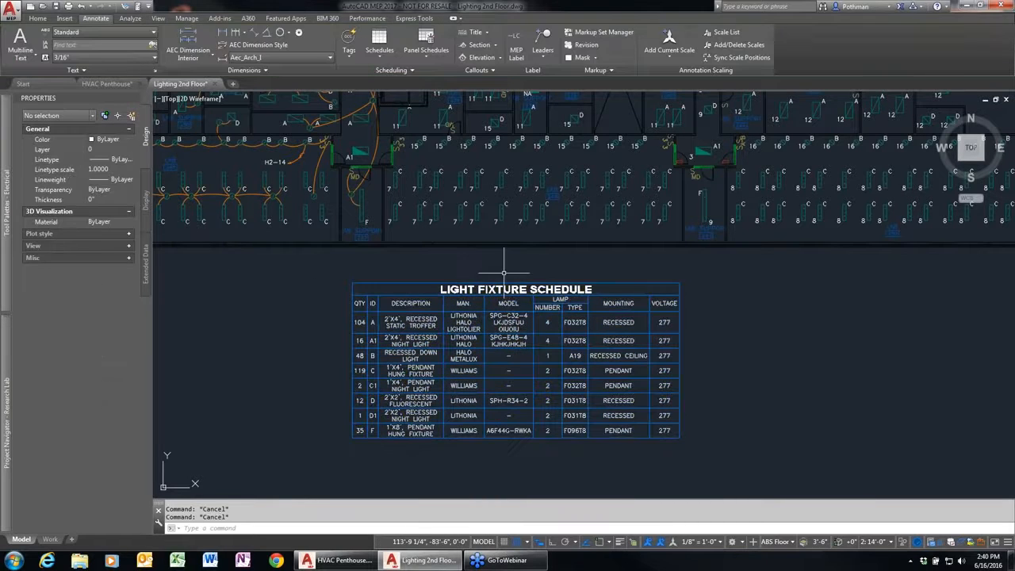
- Copy six Type C fixtures with their type and circuit tags from the middle lab to just above the schedule, and check the Type C quantity
type("co")
key("Return")
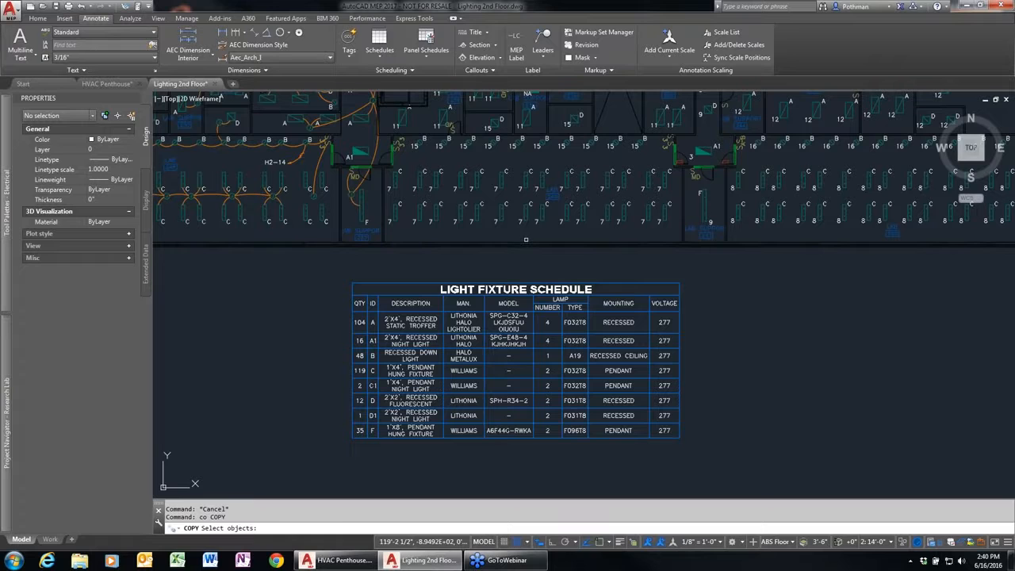
left_click(524, 236)
left_click(366, 180)
key("Return")
left_click(616, 271)
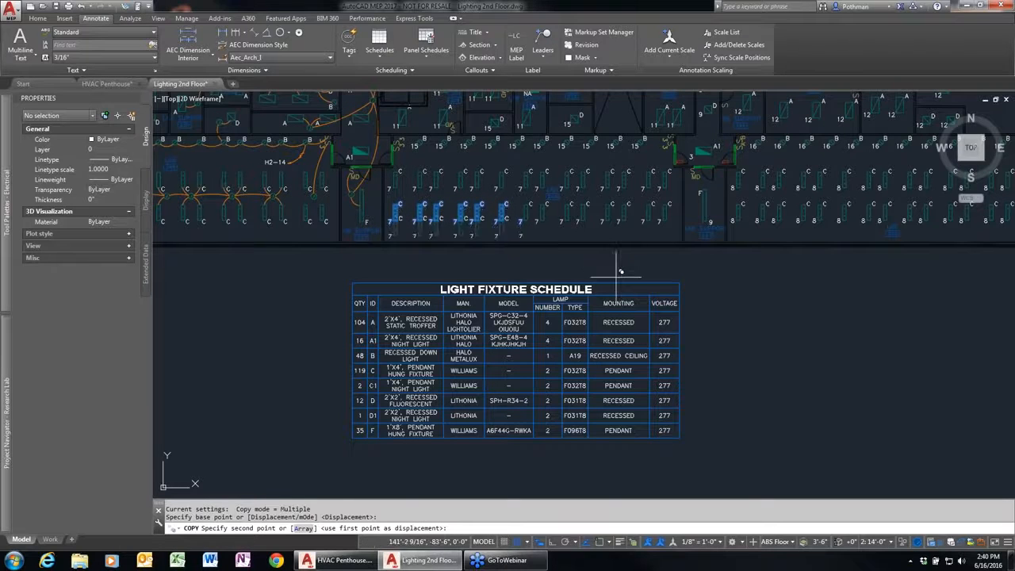
left_click(616, 325)
scroll(365, 370, "up", 4)
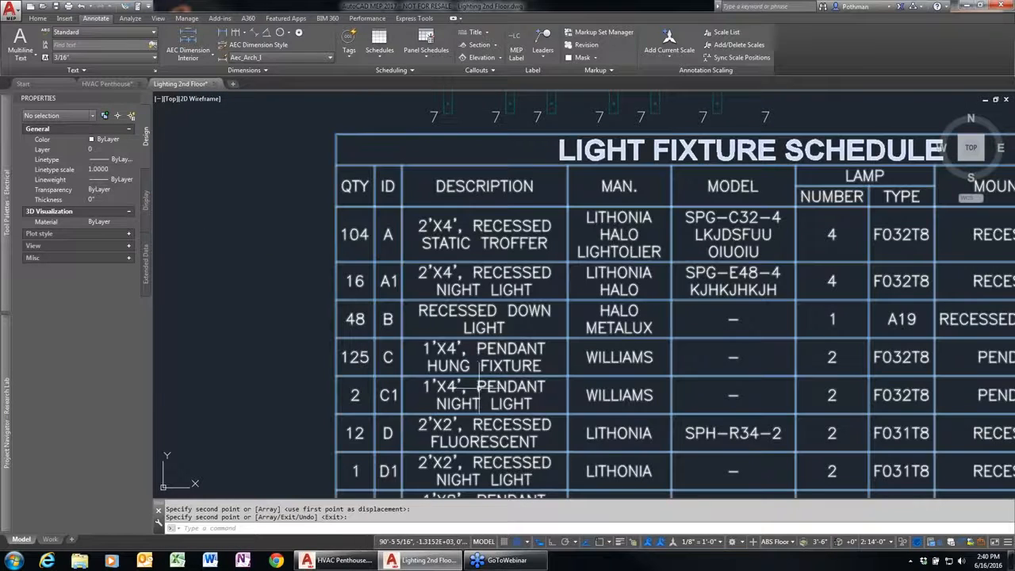
scroll(543, 341, "down", 3)
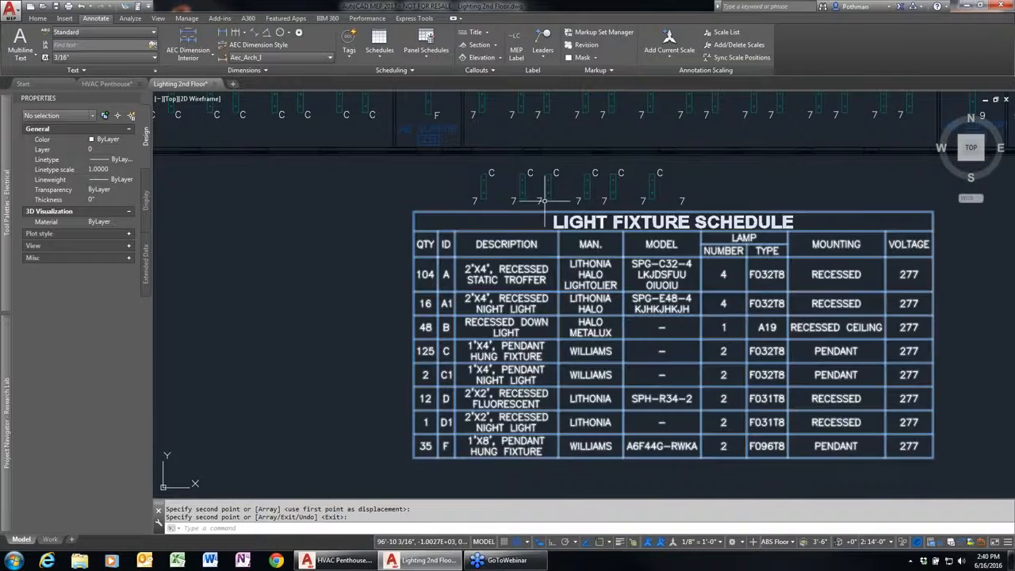
key("Return")
- Review the property set data of the first copied fixture's Type C device style, and close it without changes
left_click(482, 187)
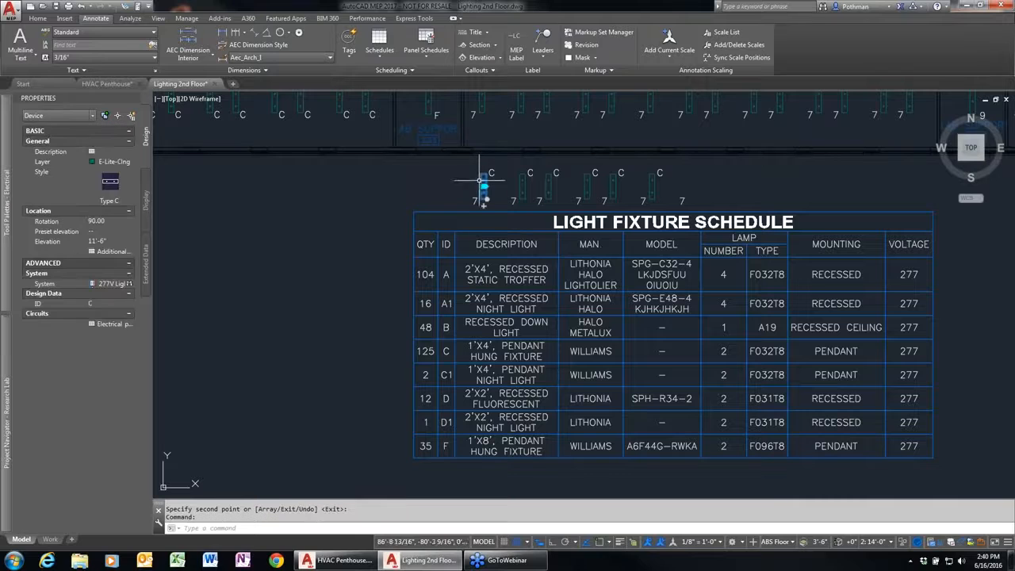
left_click(163, 44)
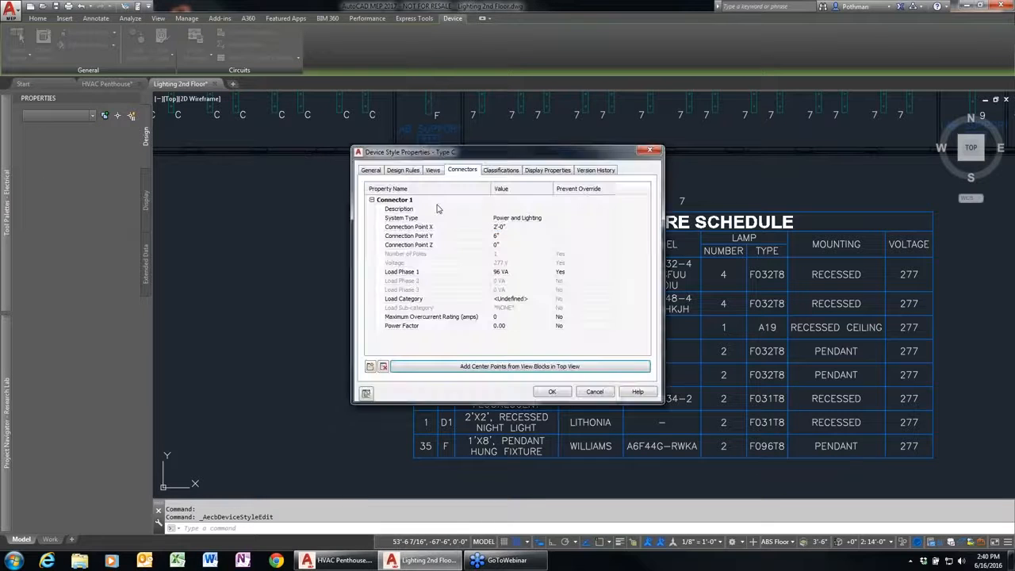
left_click(369, 171)
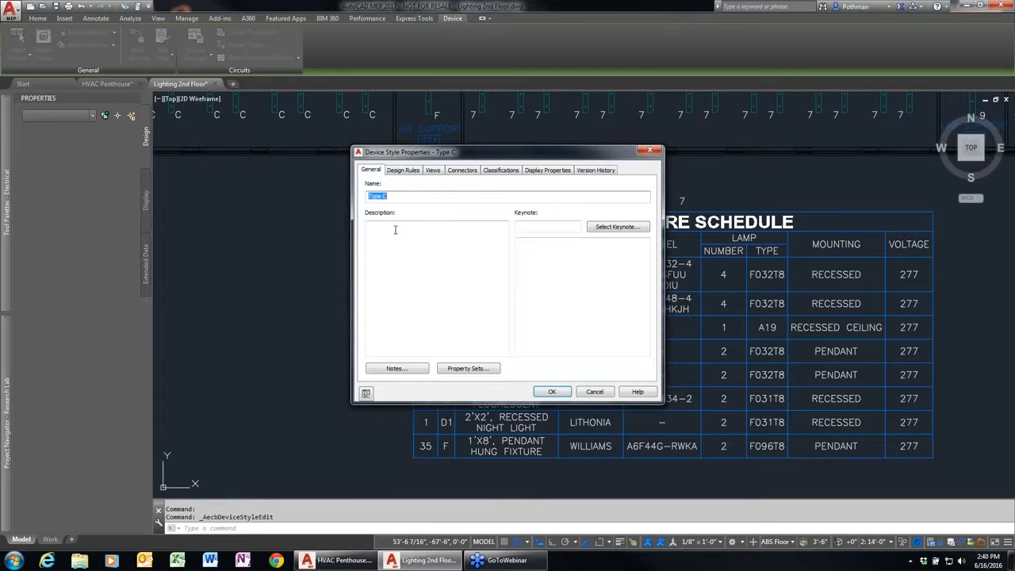
left_click(474, 369)
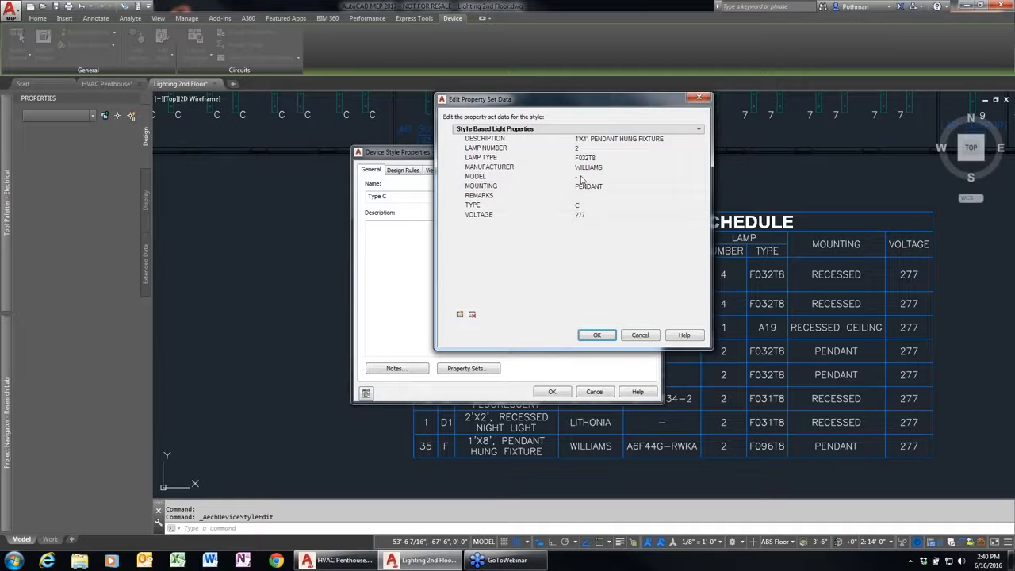
left_click(639, 335)
left_click(589, 389)
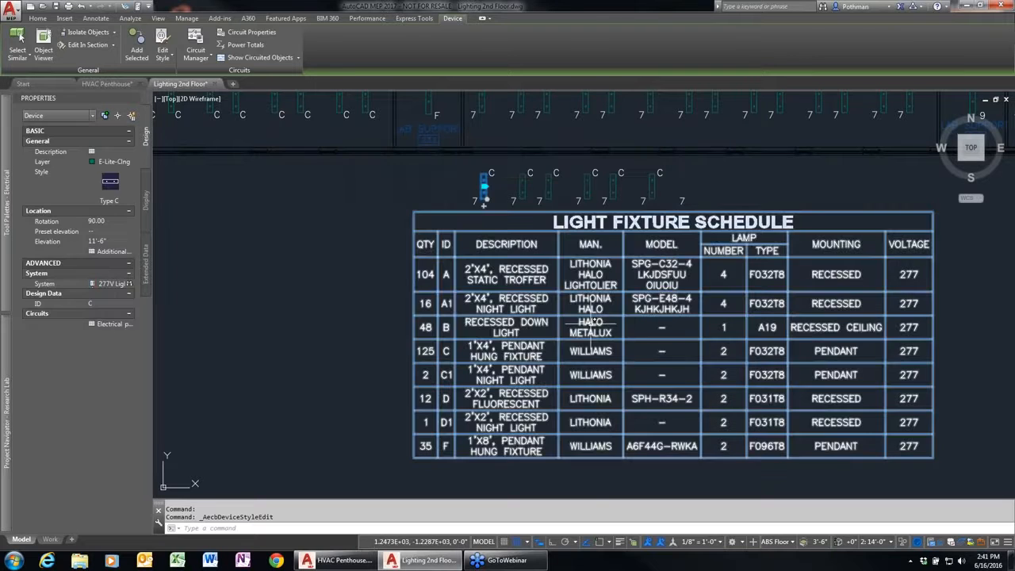
left_click(590, 325)
right_click(586, 297)
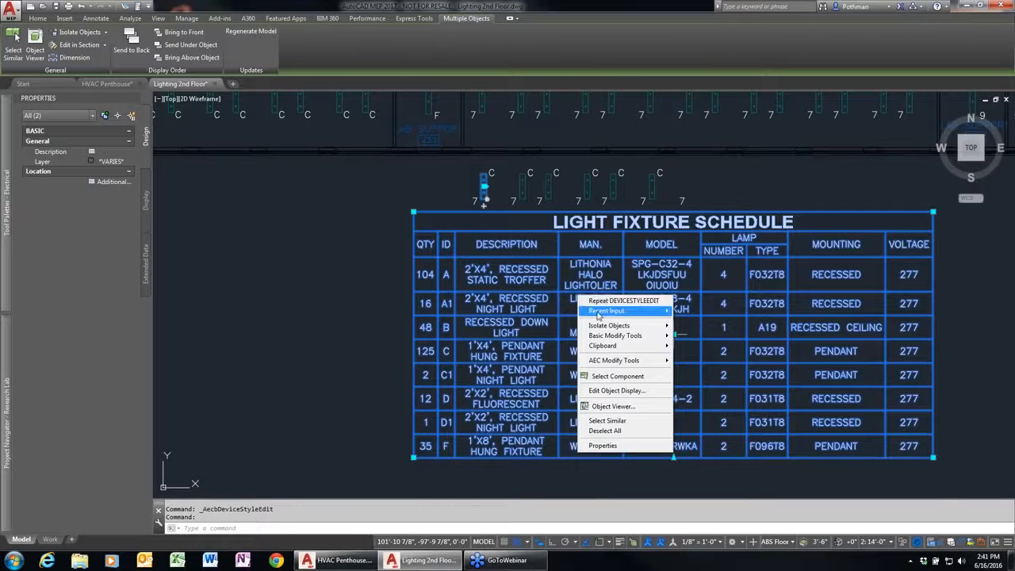
key("Escape")
key("Escape")
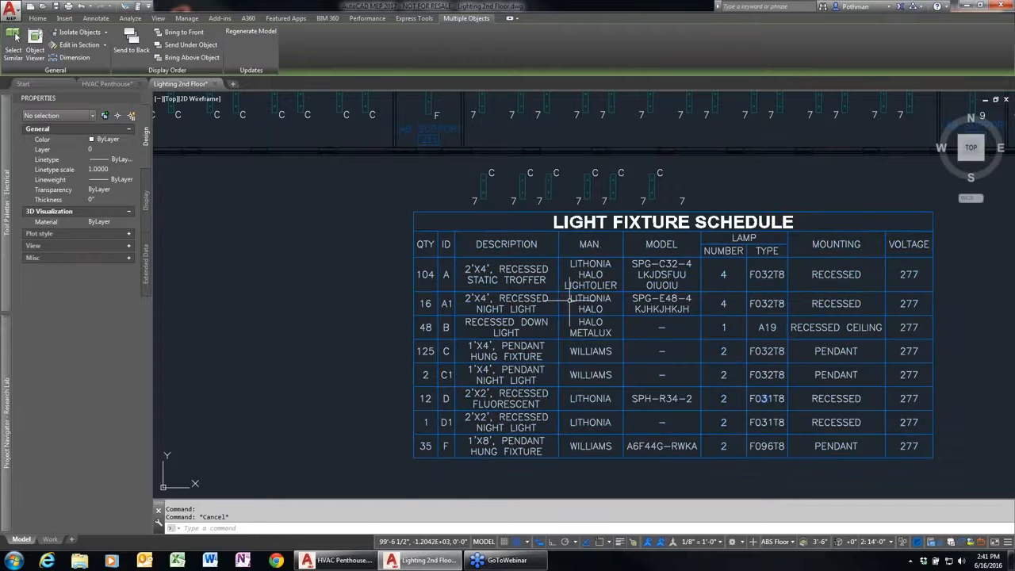
- Edit the Type C model cell in the light fixture schedule, accept changing the referenced style, and set the model to 123456
left_click(567, 305)
left_click(559, 315)
right_click(565, 318)
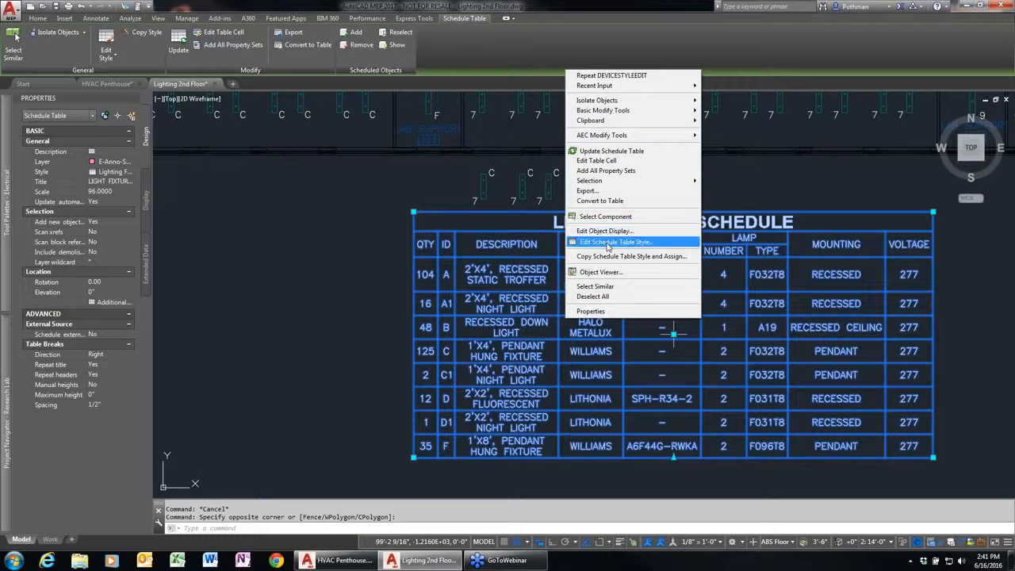
left_click(613, 163)
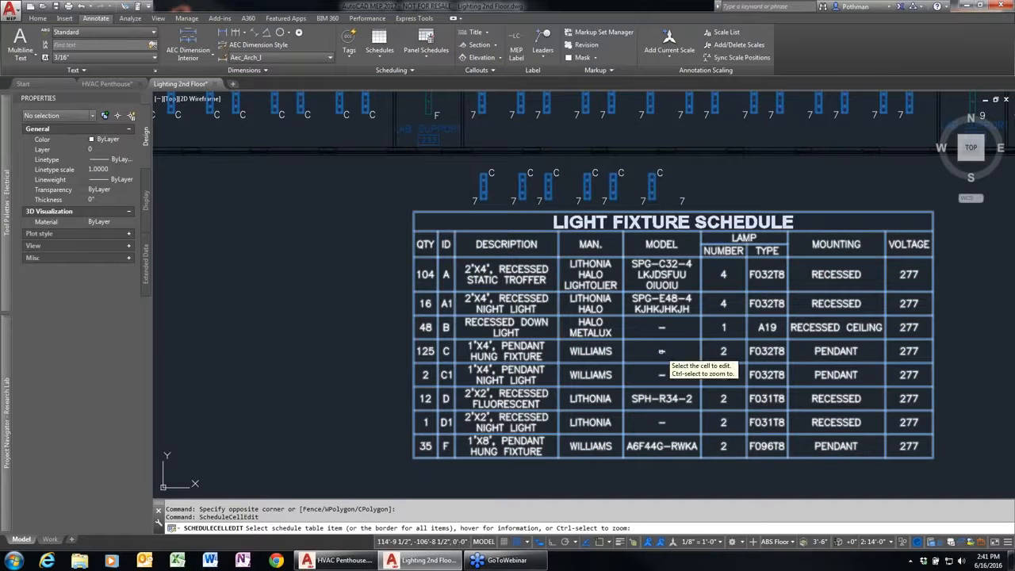
left_click(661, 352)
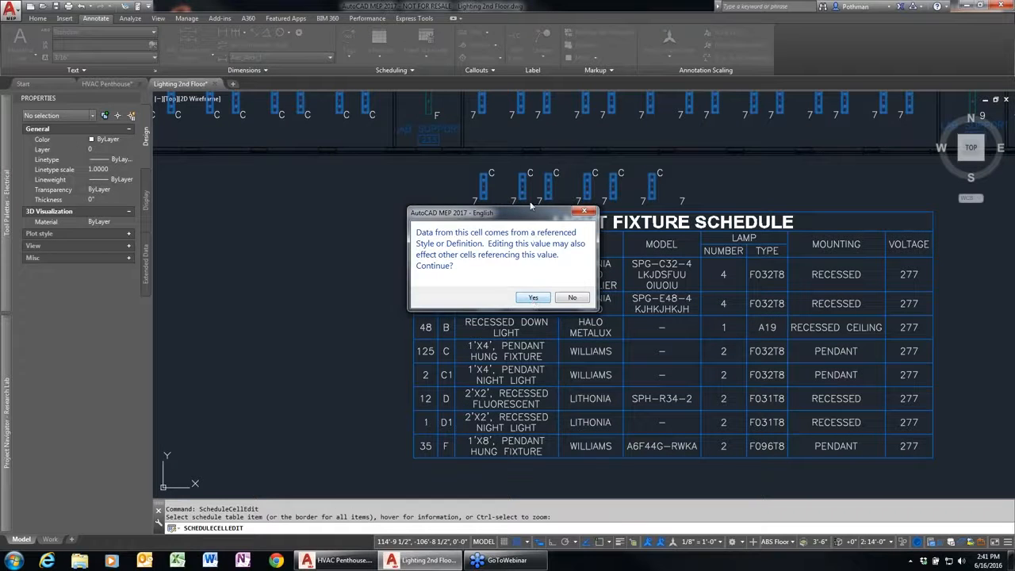
left_click(541, 299)
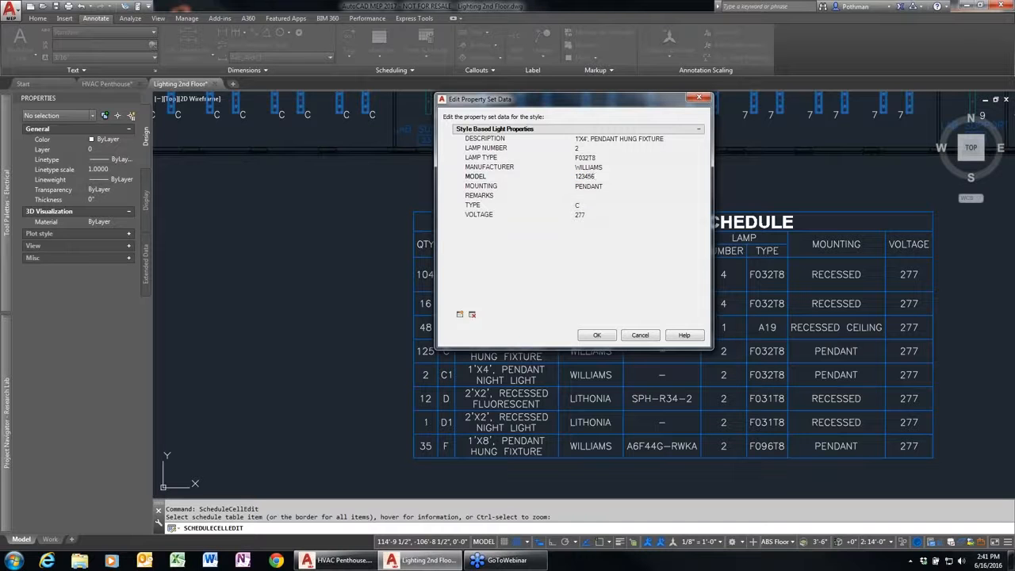
left_click(597, 336)
key("Escape")
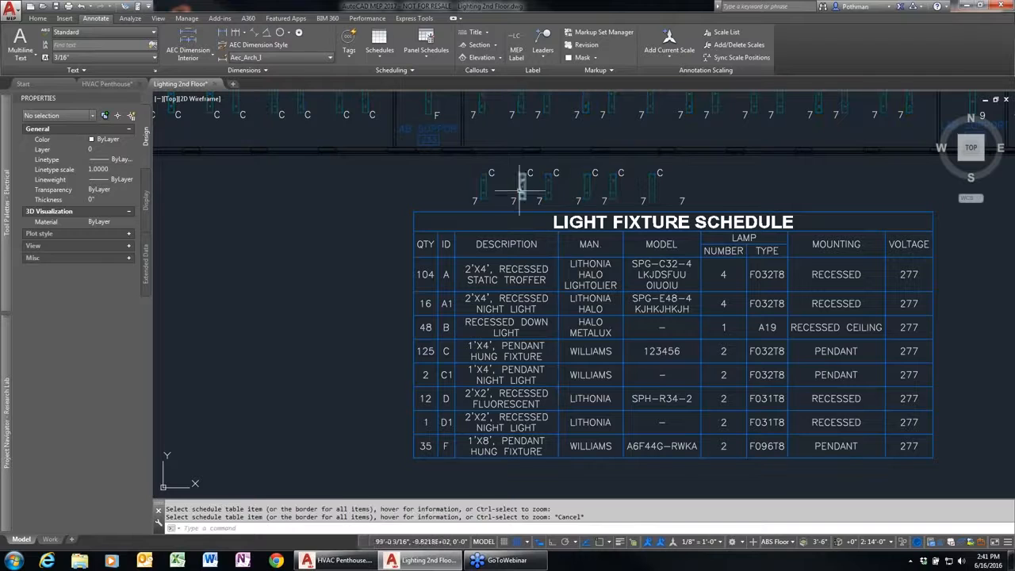
- Set the MODEL property to ABCDEF in the property sets of the first copied fixture's Type C device style
left_click(484, 188)
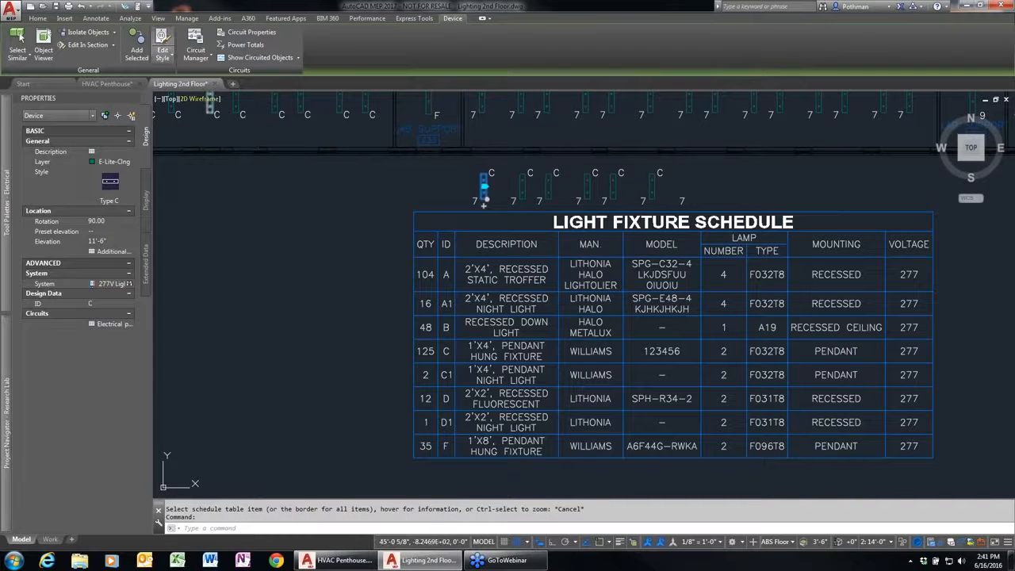
left_click(162, 49)
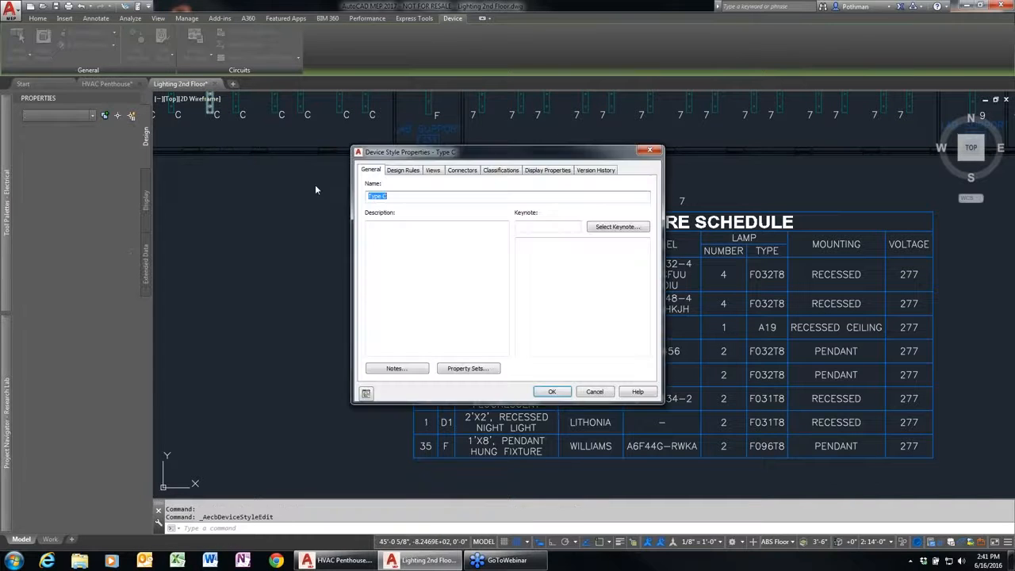
left_click(473, 371)
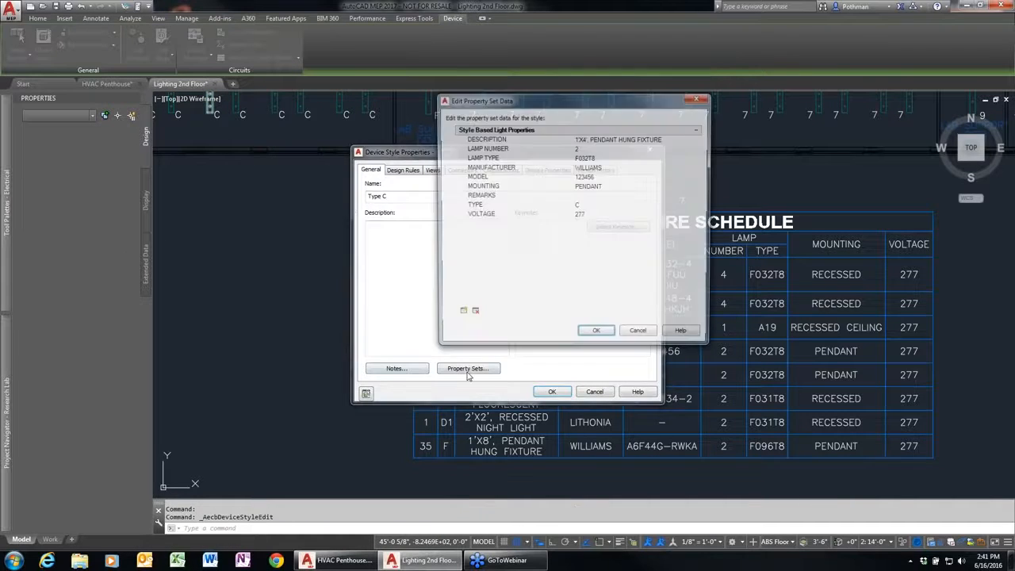
left_click(594, 180)
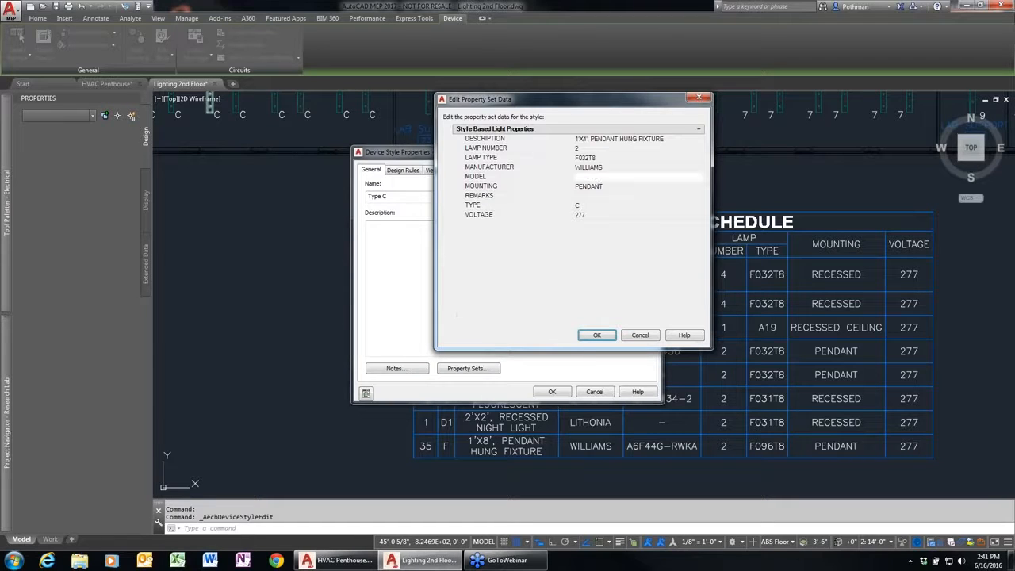
type("ABCDEF")
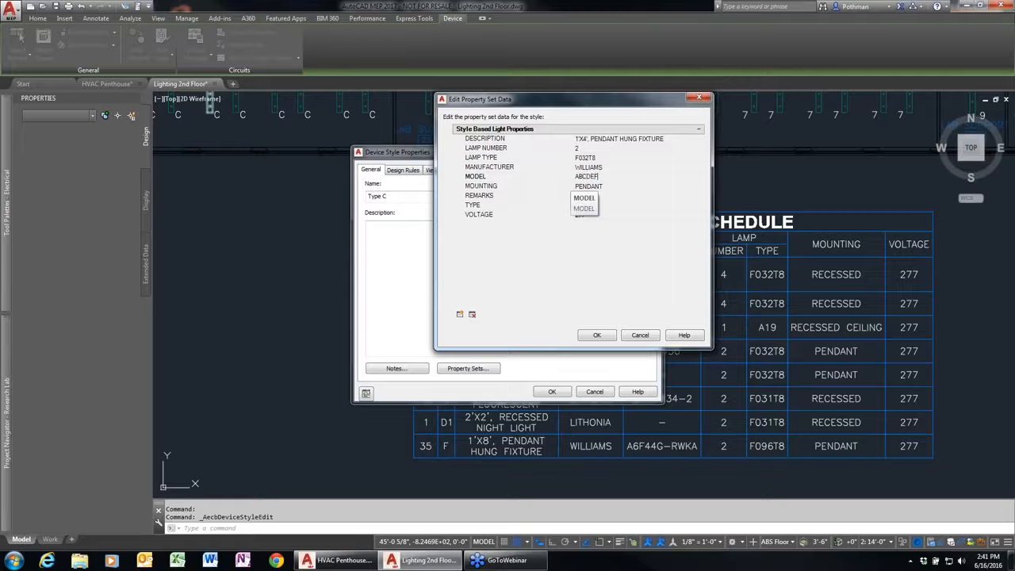
key("Return")
left_click(597, 336)
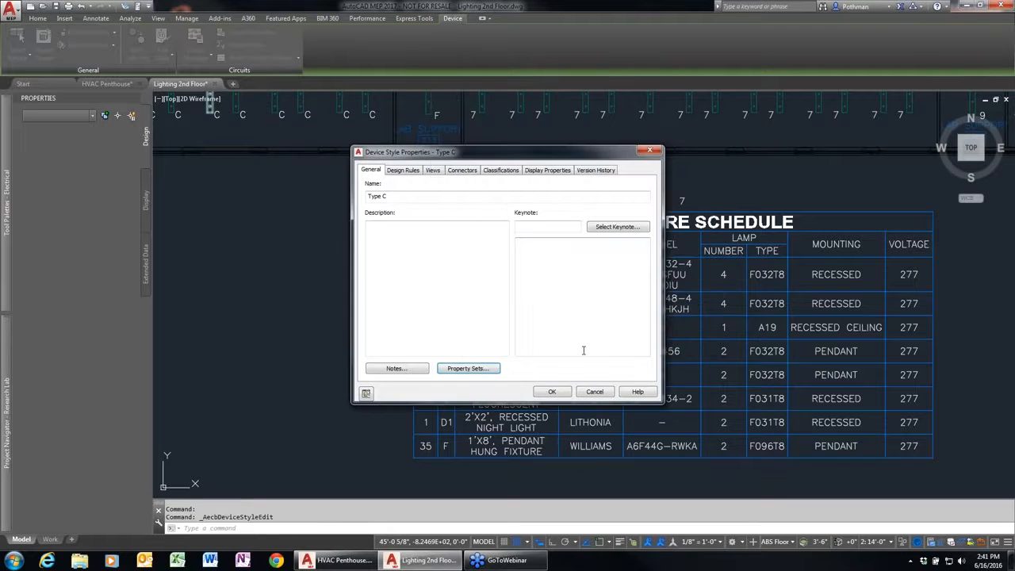
left_click(550, 391)
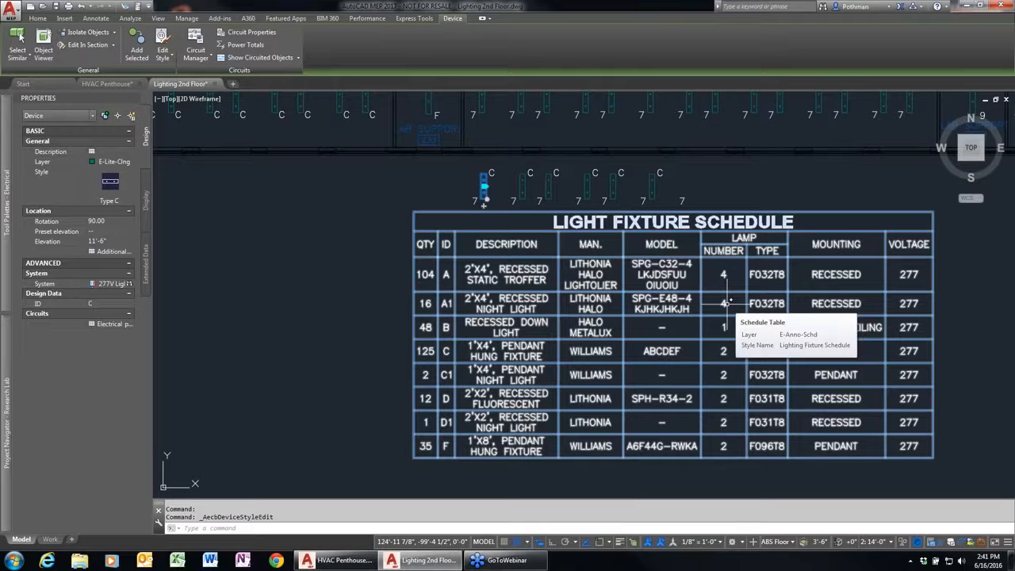
key("Escape")
key("Escape")
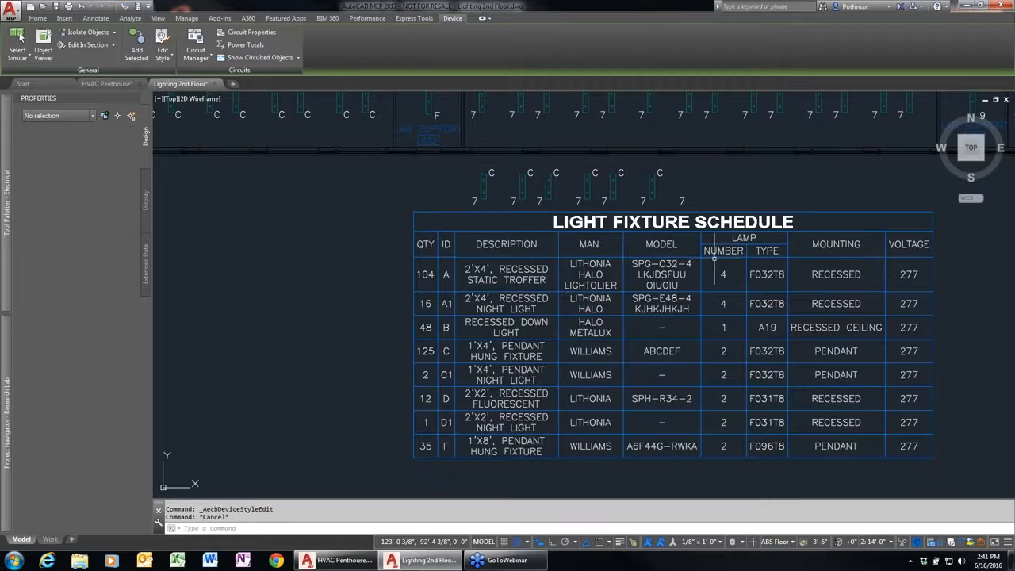
- Erase the copied Type C fixtures and their tags above the light fixture schedule
left_click(442, 206)
left_click(680, 168)
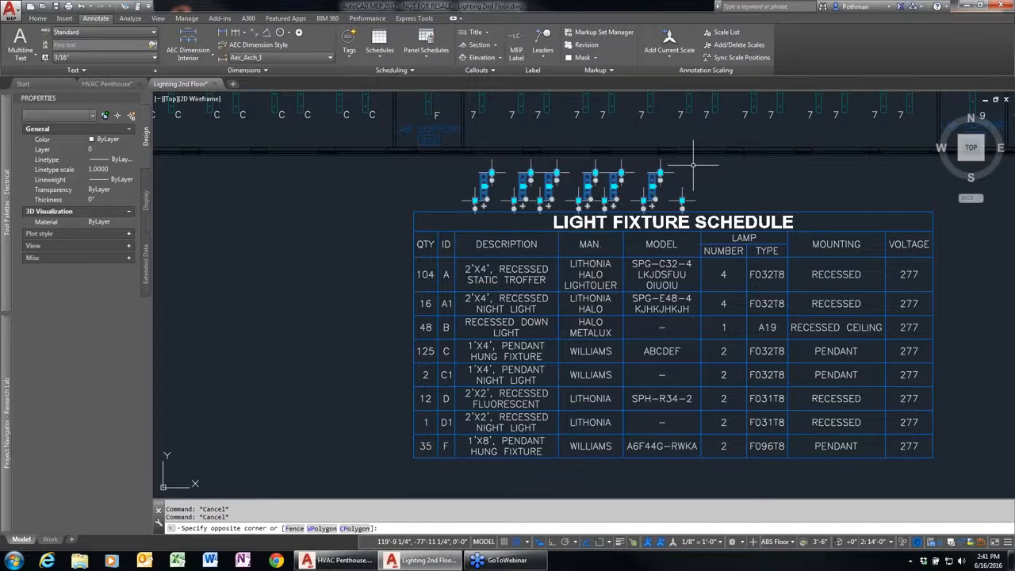
key("Delete")
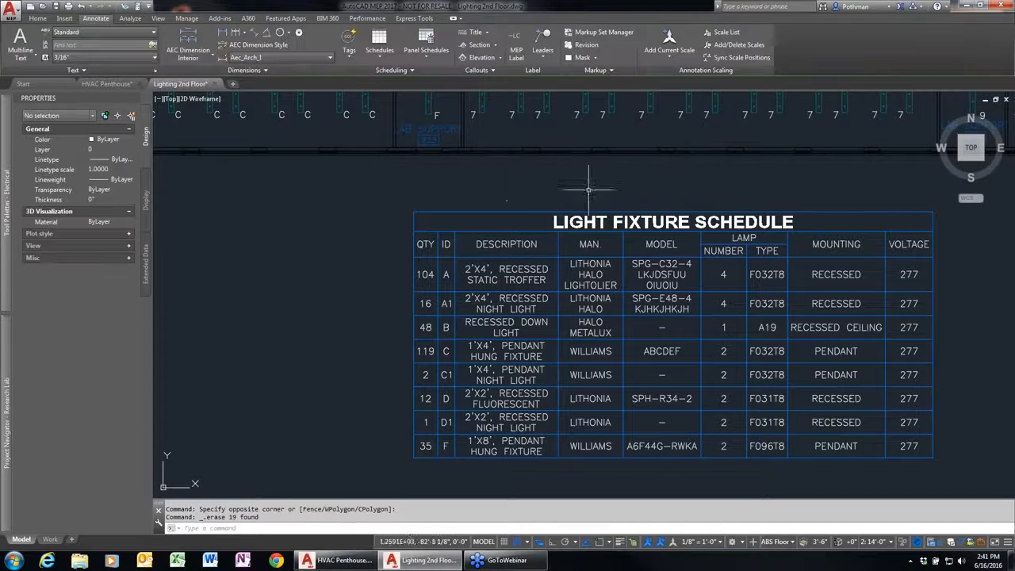
- Close the Lighting 2nd Floor drawing
left_click(213, 83)
left_click(544, 305)
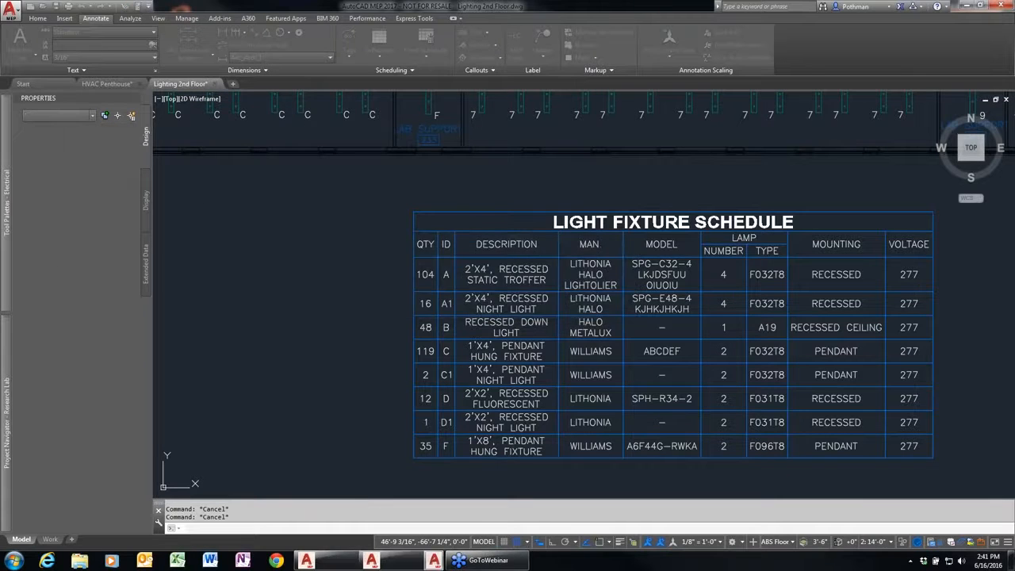
- Open the Power 2nd Floor drawing from the electrical constructs of the Research Lab project
mouse_move(6, 417)
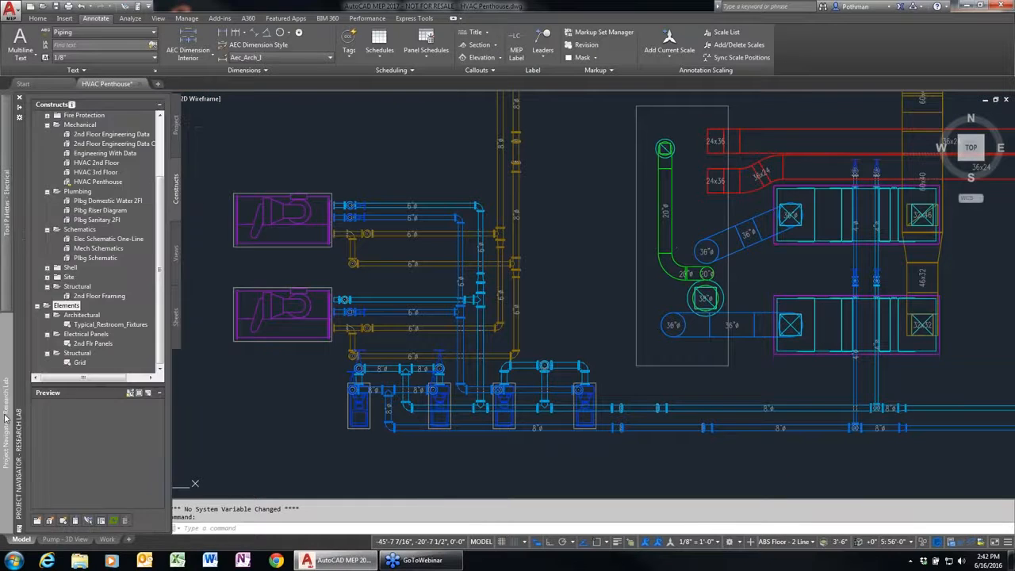
left_click_drag(162, 191, 169, 148)
left_click(97, 135)
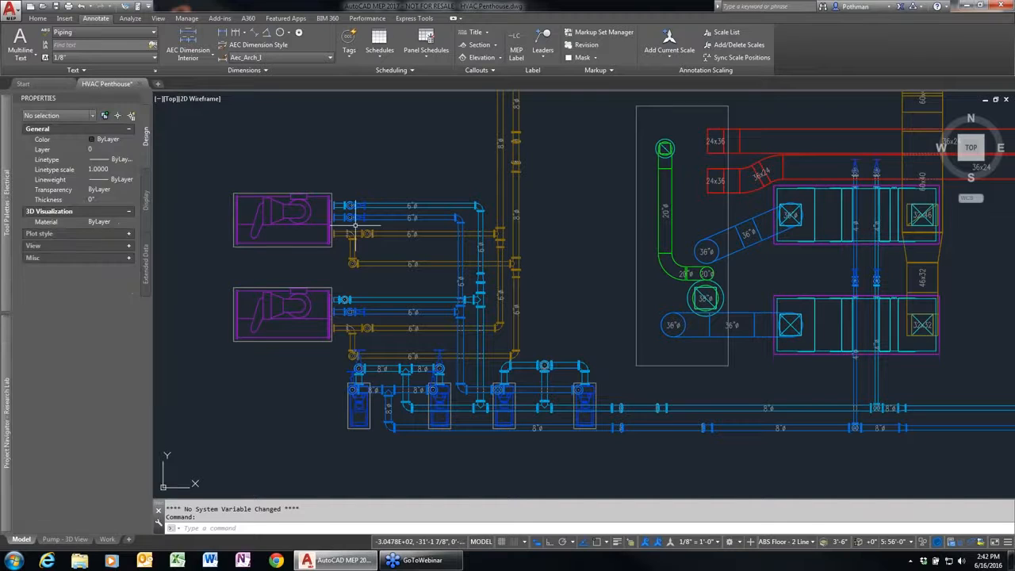
mouse_move(3, 168)
mouse_move(3, 397)
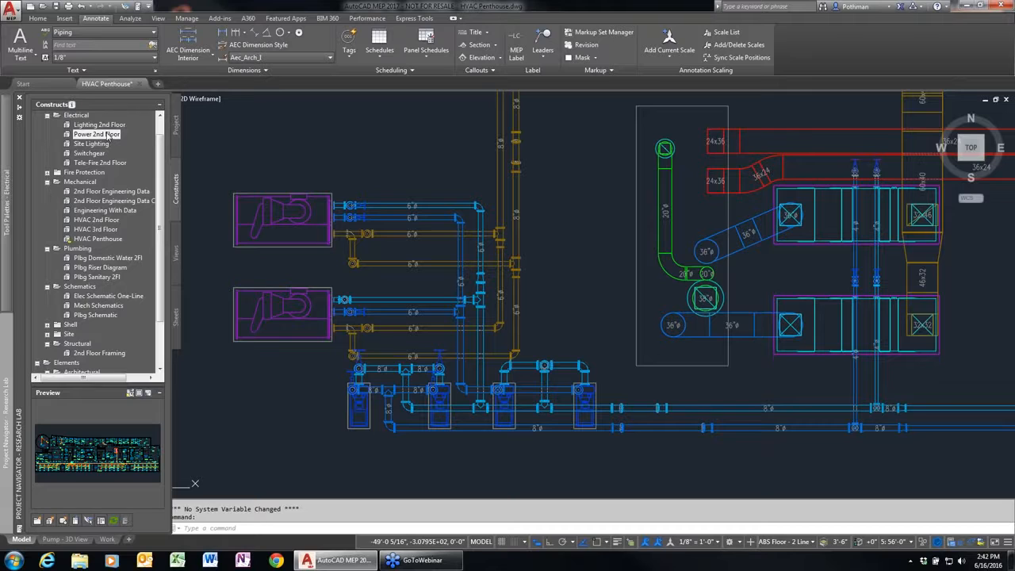
mouse_move(107, 137)
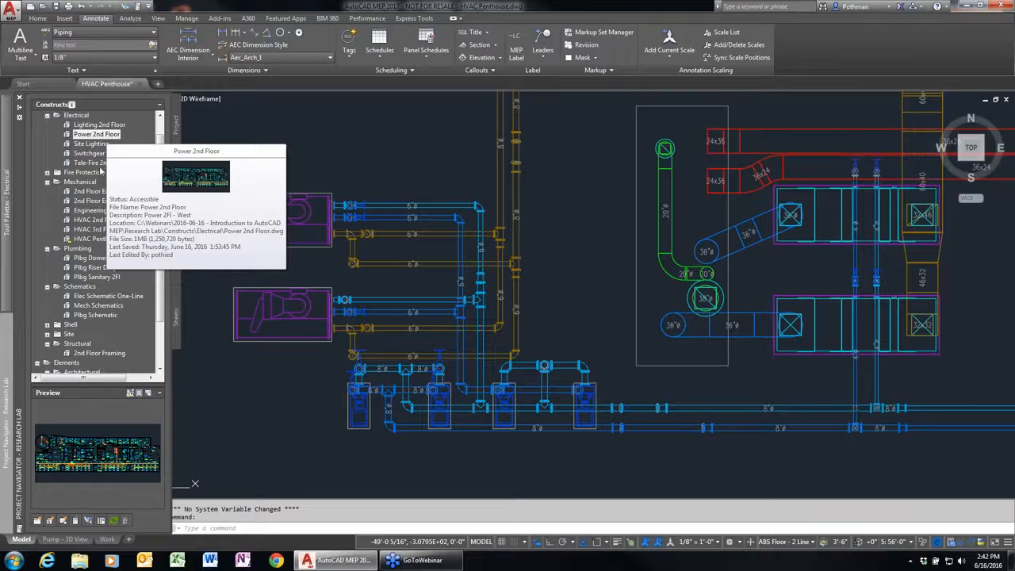
left_click(100, 163)
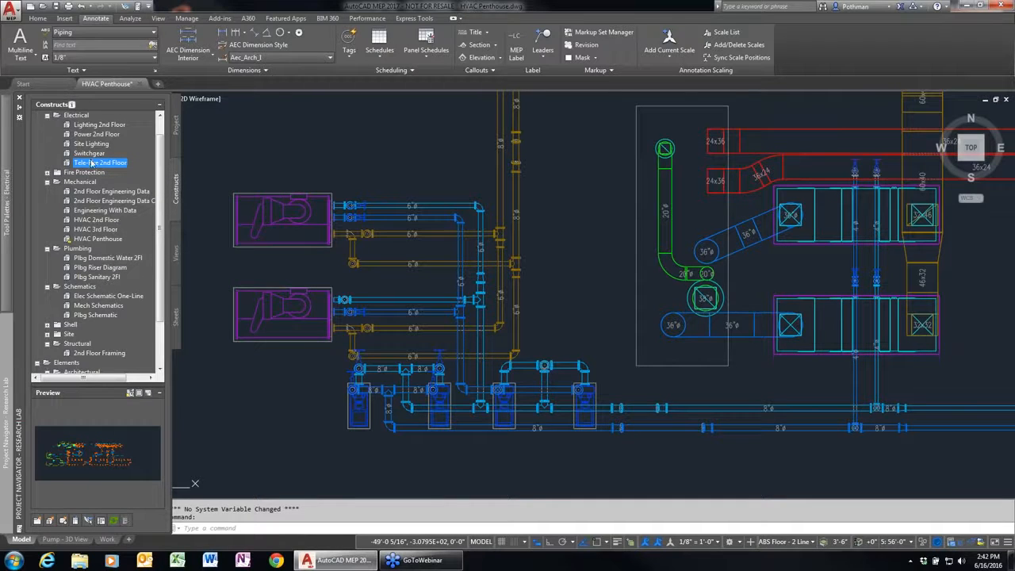
mouse_move(100, 139)
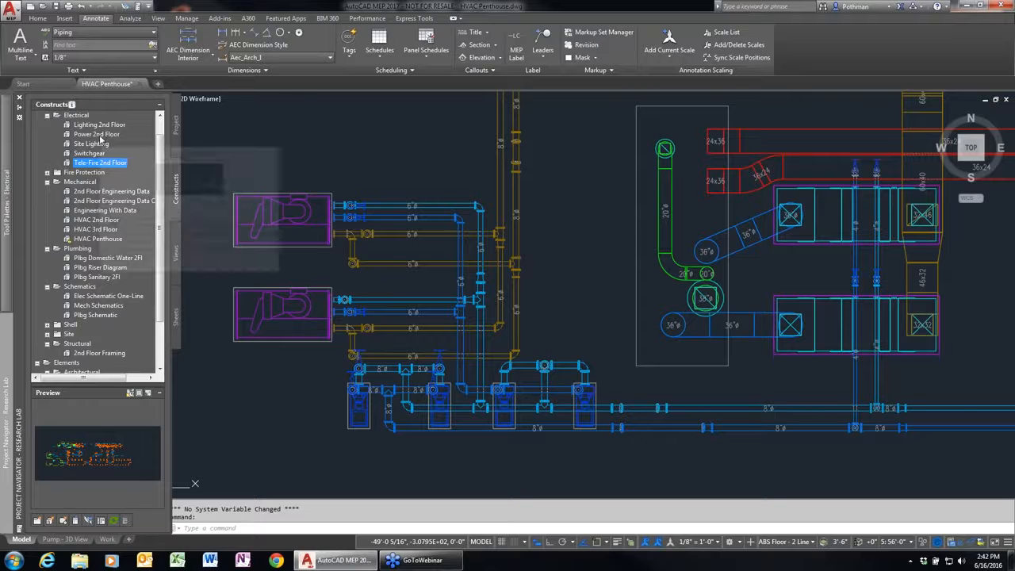
left_click(97, 212)
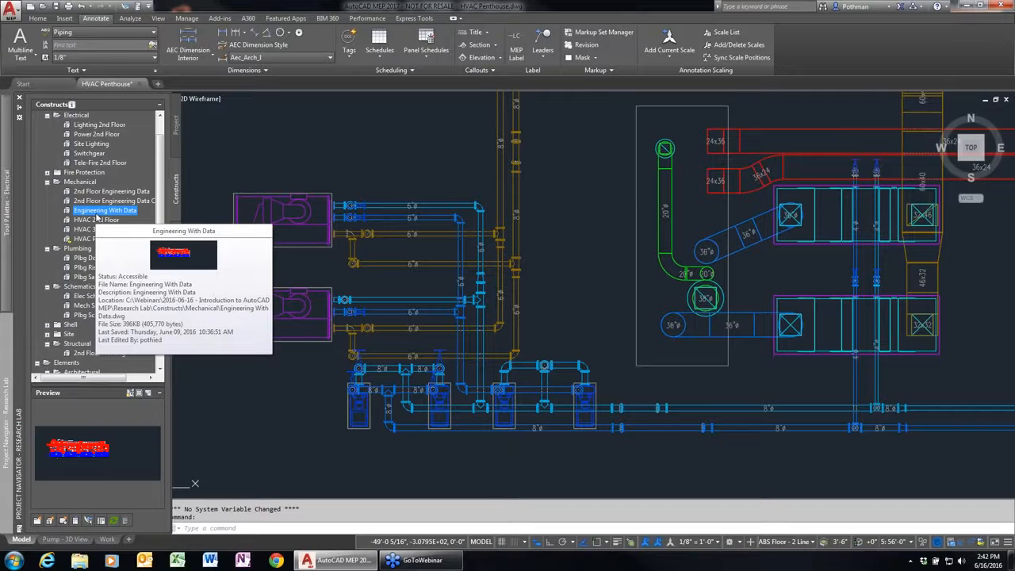
left_click(96, 136)
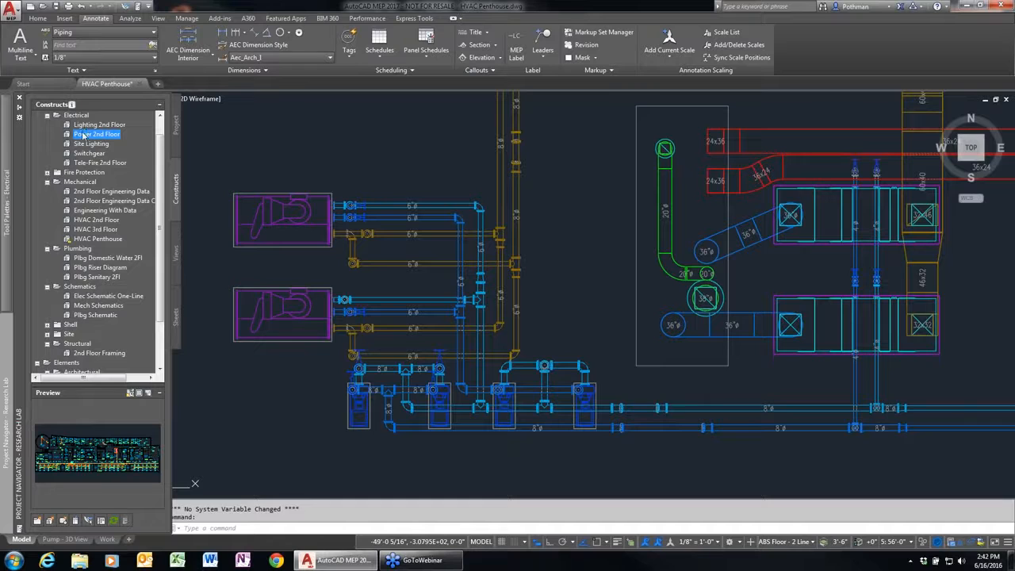
double_click(80, 136)
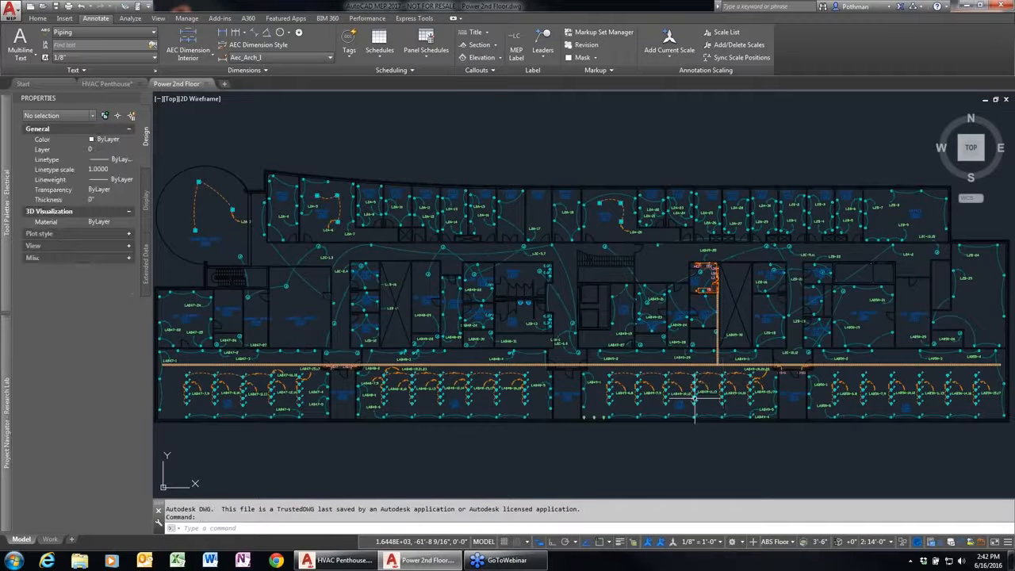
- Review the connector properties in the device style of the lowest wall receptacle on circuit LAB49-1, and close it without changes
scroll(695, 394, "up", 4)
middle_click_drag(617, 403, 550, 421)
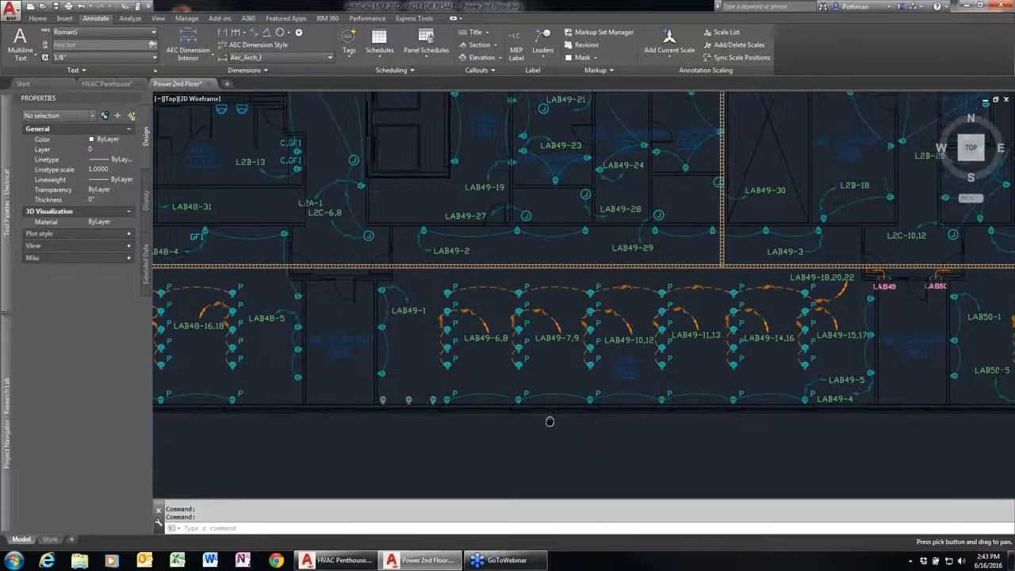
scroll(547, 421, "down", 3)
scroll(542, 422, "up", 3)
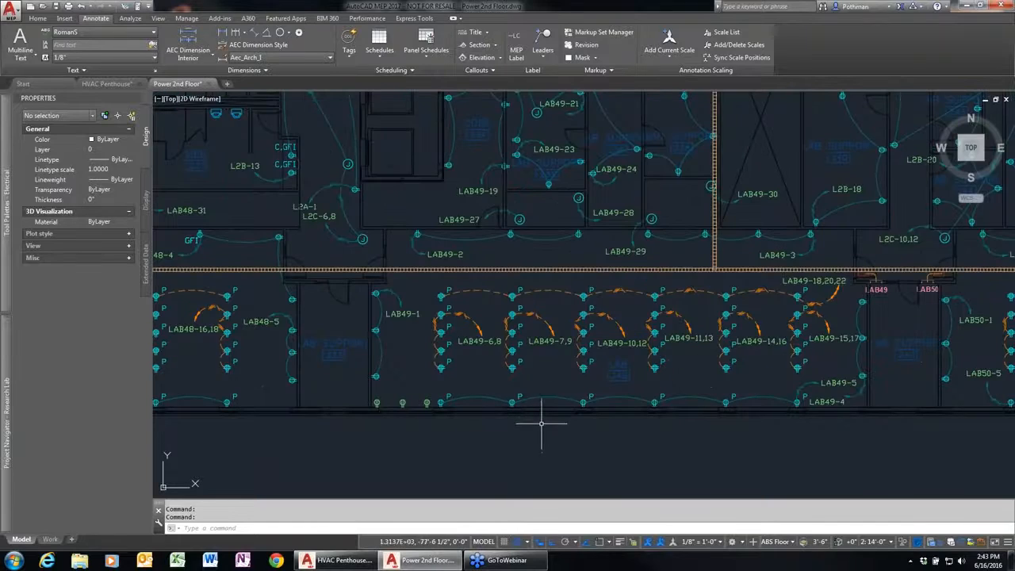
scroll(476, 339, "up", 4)
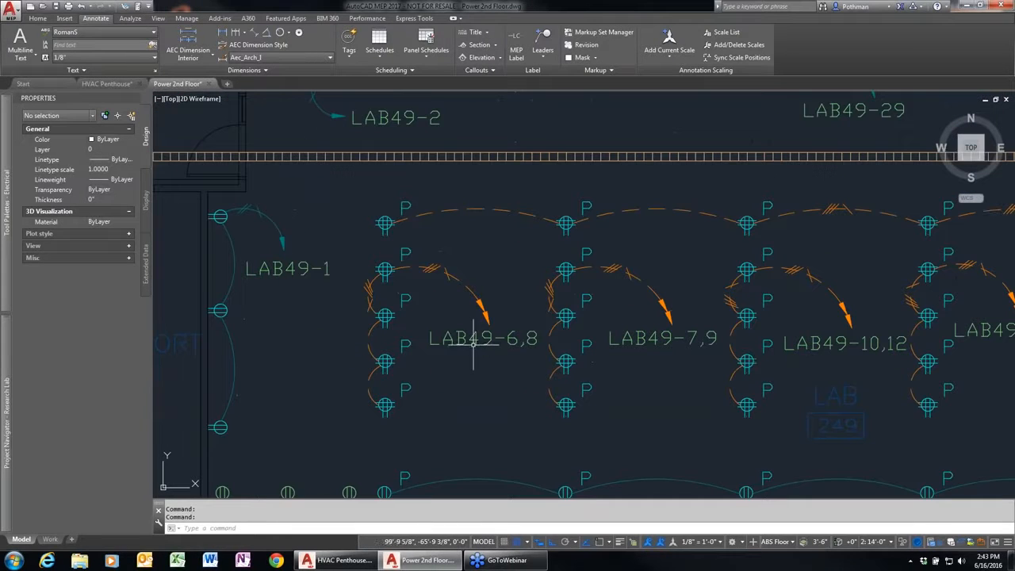
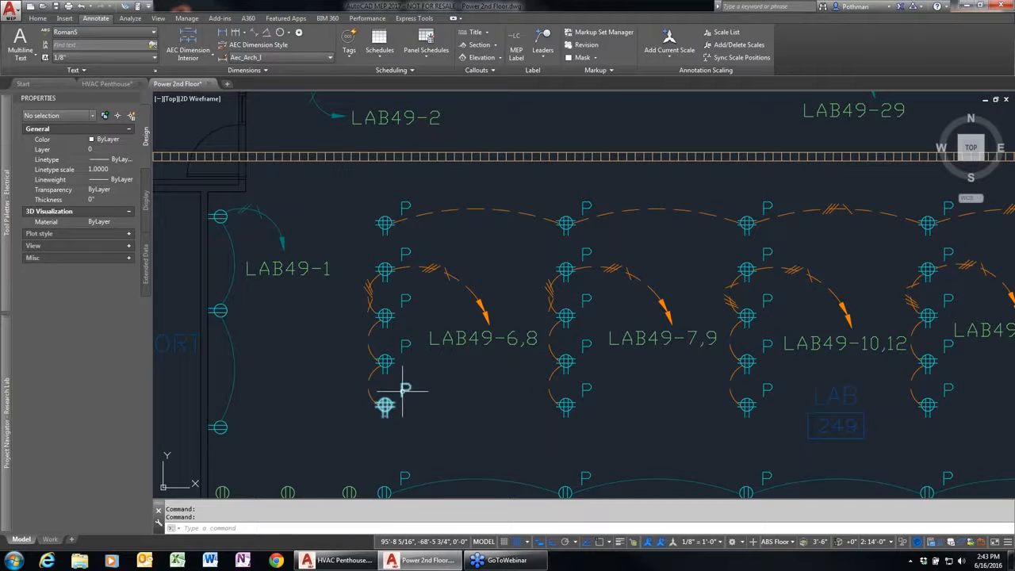
scroll(403, 388, "down", 3)
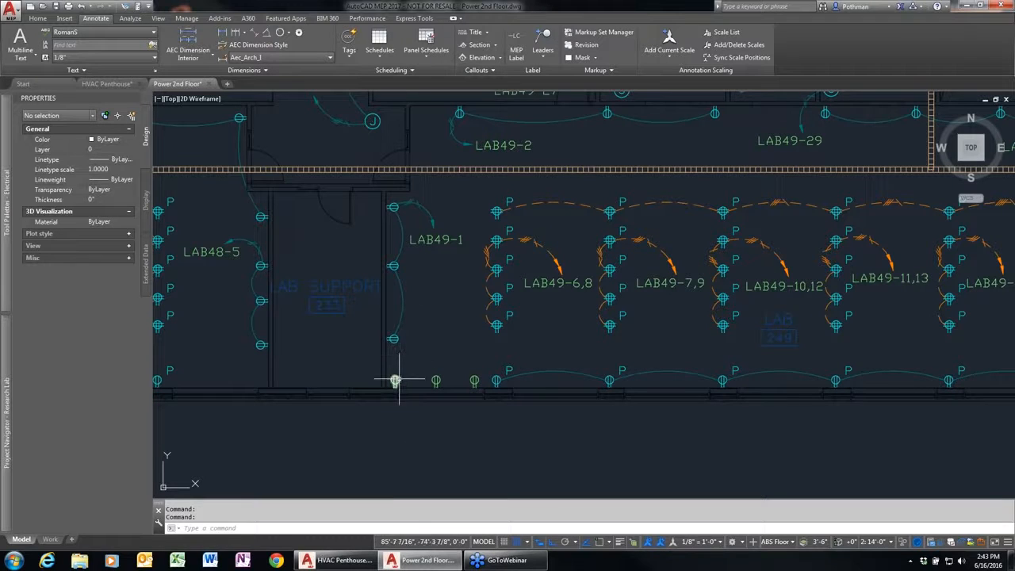
left_click(393, 340)
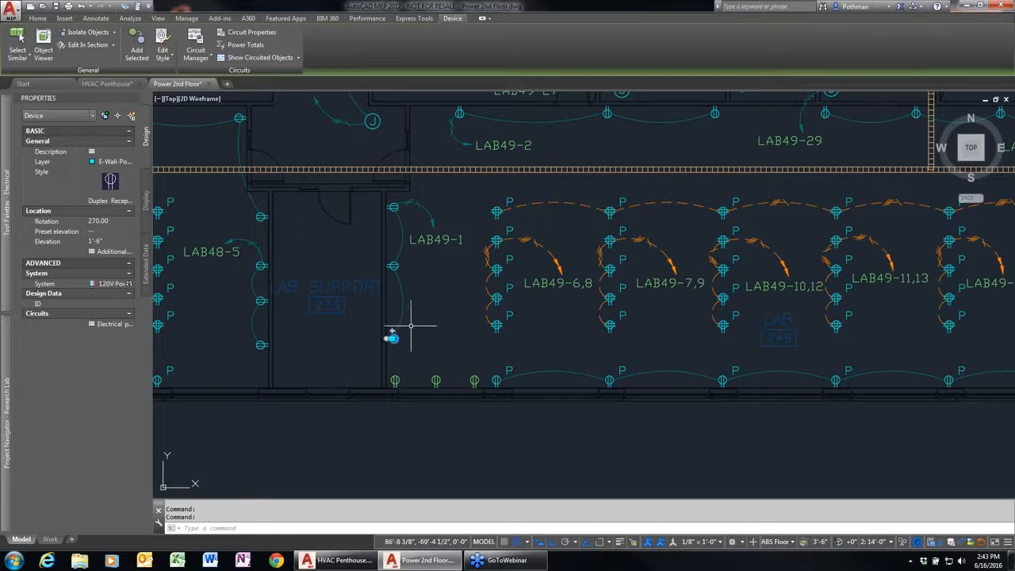
left_click(162, 49)
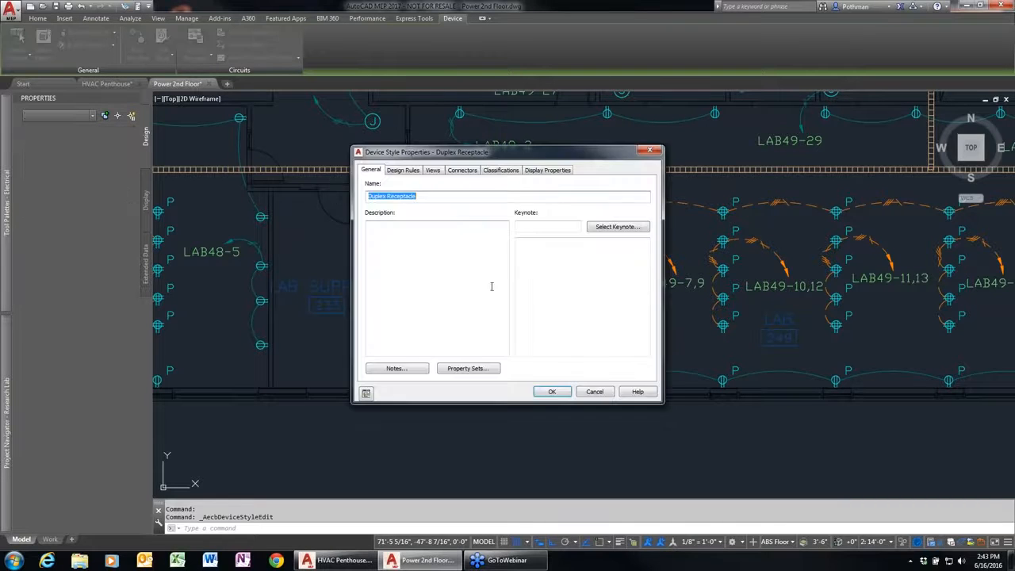
left_click(463, 171)
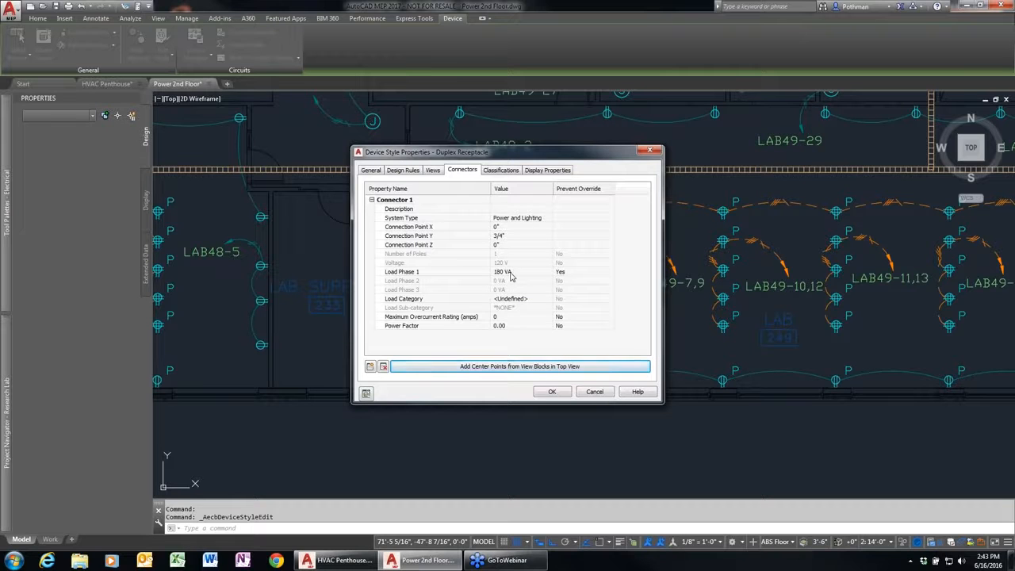
left_click(594, 392)
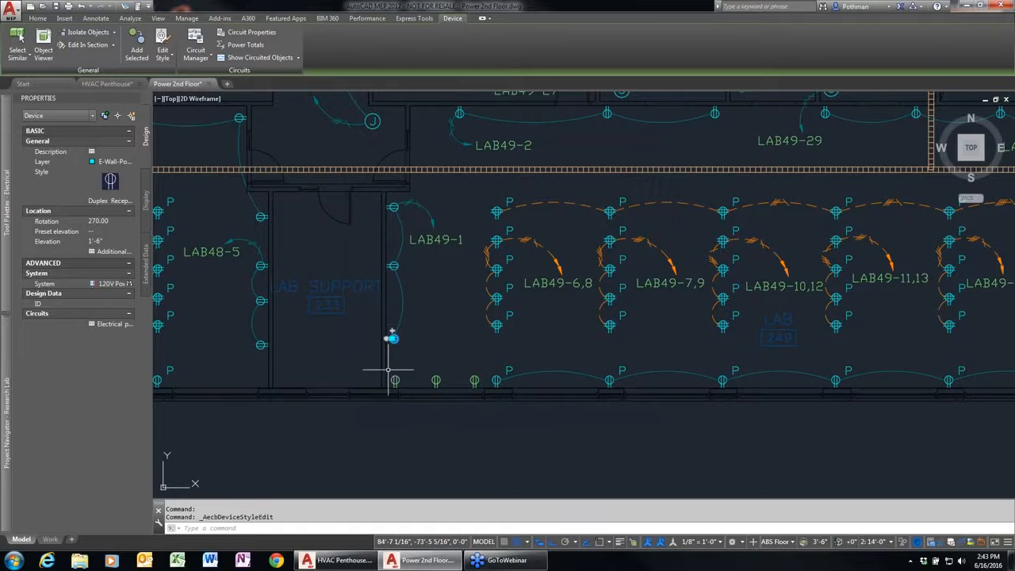
key("Escape")
- Review the connector load in the device style of the first green high-load receptacle on the lower wall of Lab 249
left_click(395, 380)
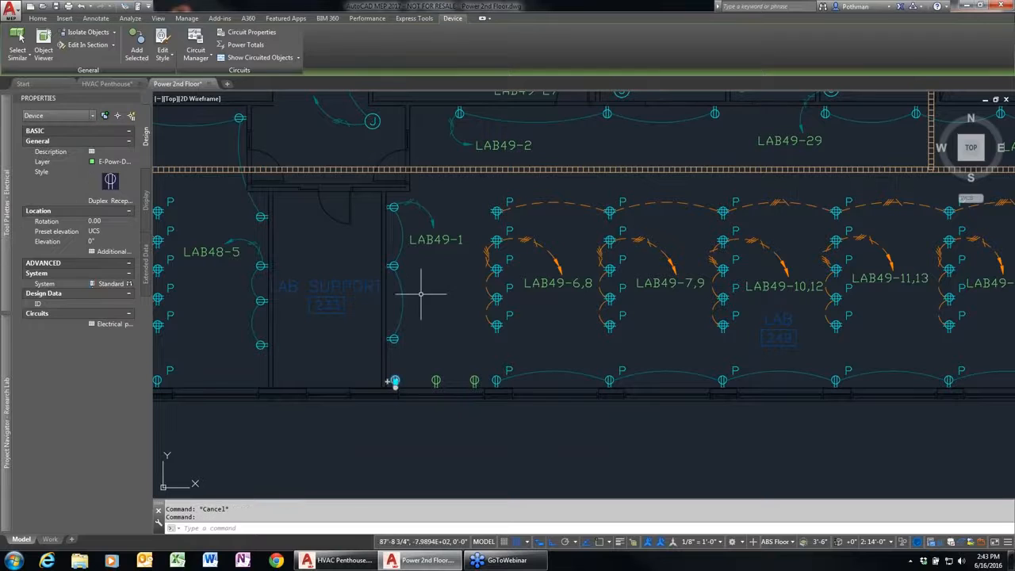
left_click(161, 44)
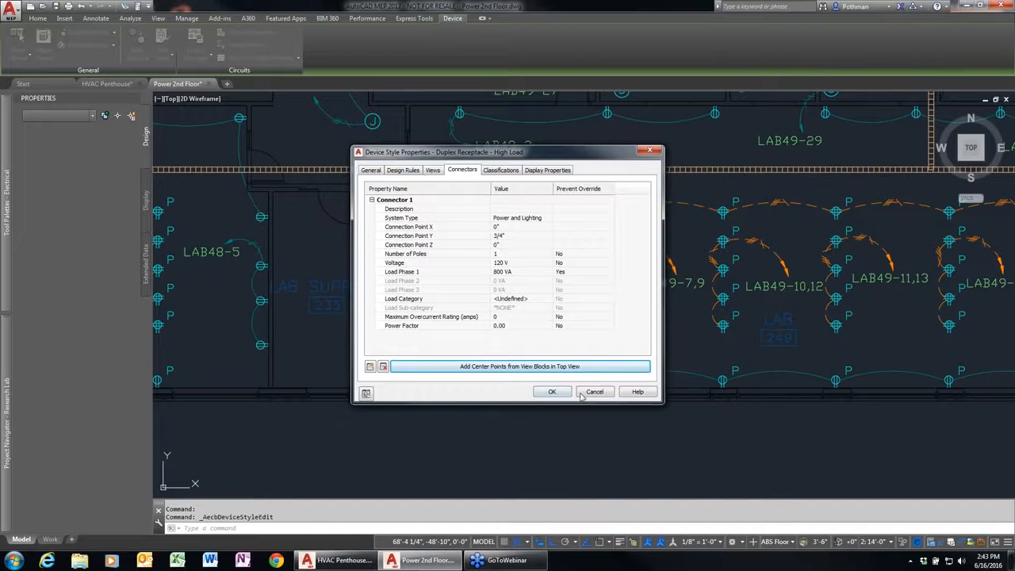
left_click(551, 391)
key("Escape")
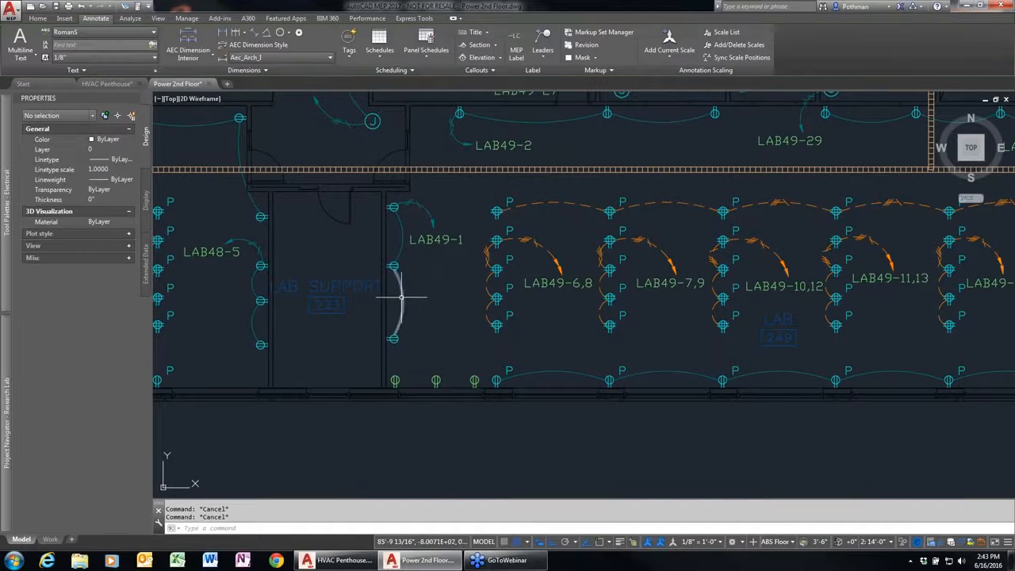
- Add an arc wire matching the existing LAB49-1 wire from the lowest wall receptacle to the first high-load receptacle
left_click(401, 301)
right_click(433, 293)
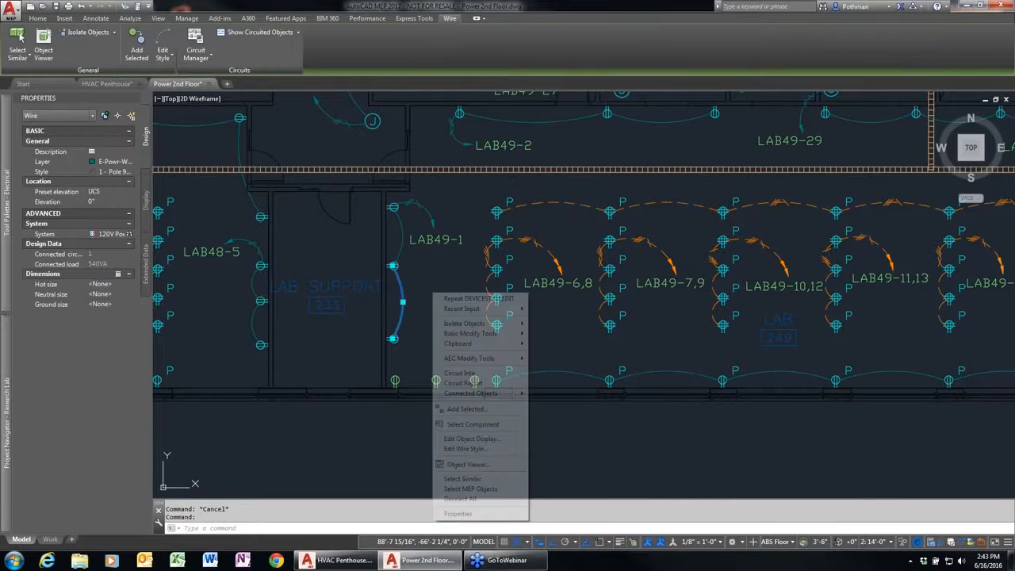
left_click(473, 409)
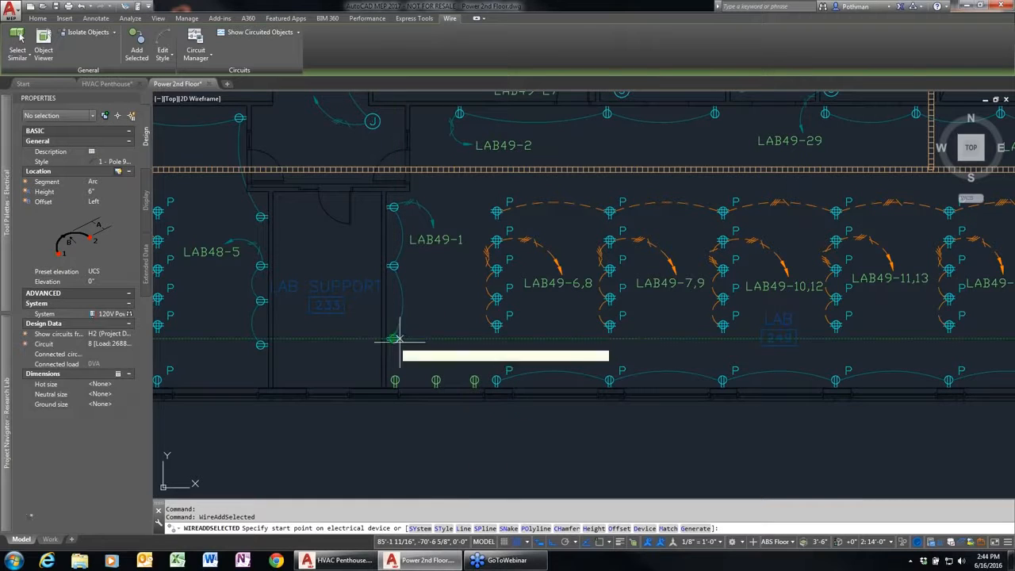
key("F3")
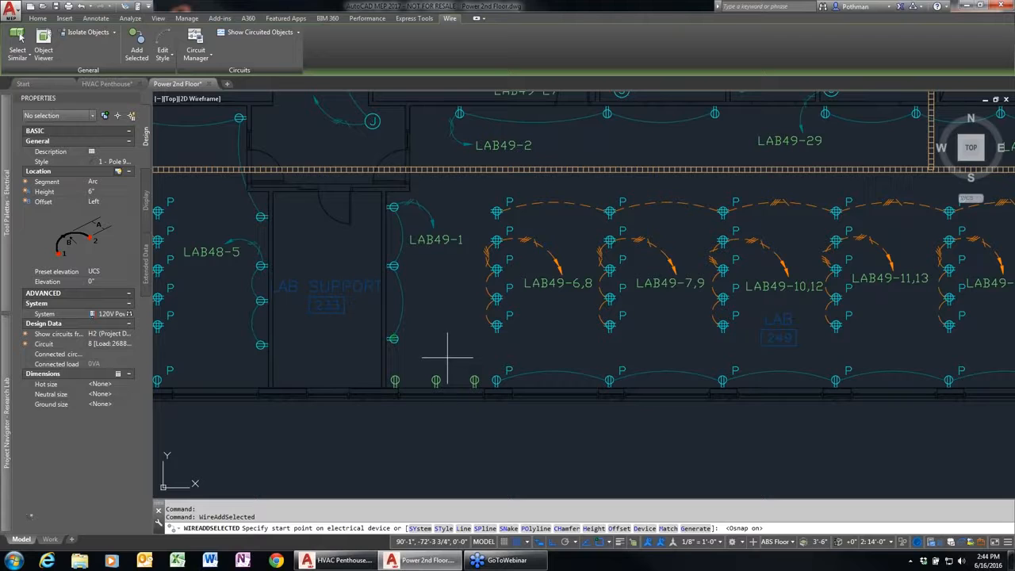
key("F3")
scroll(425, 353, "up", 4)
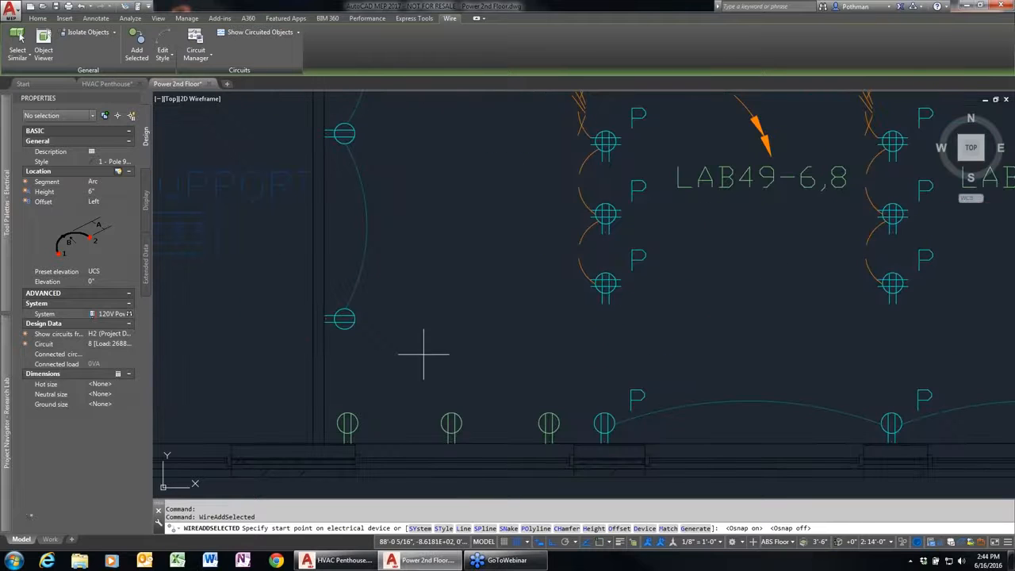
left_click(344, 319)
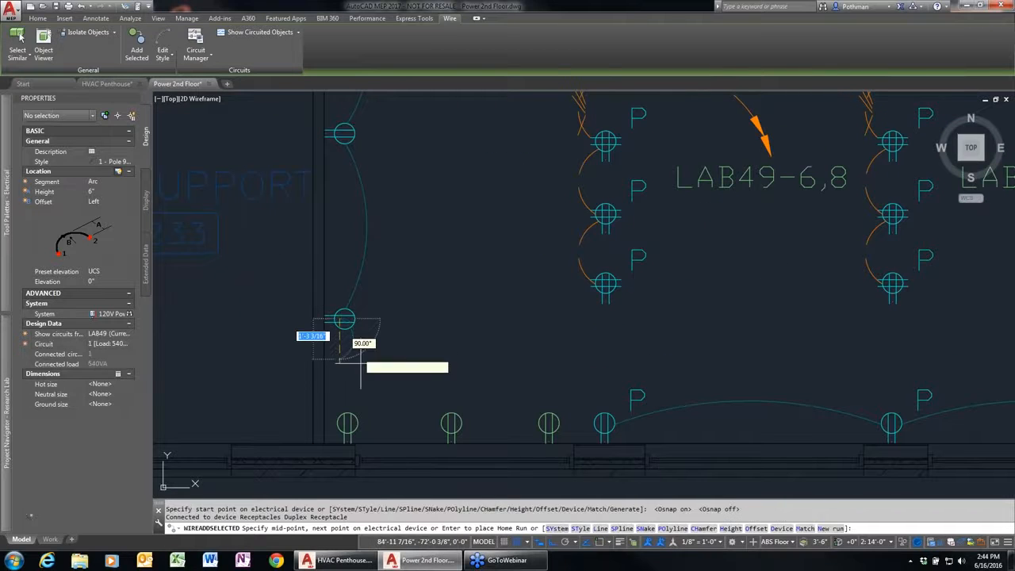
left_click(347, 423)
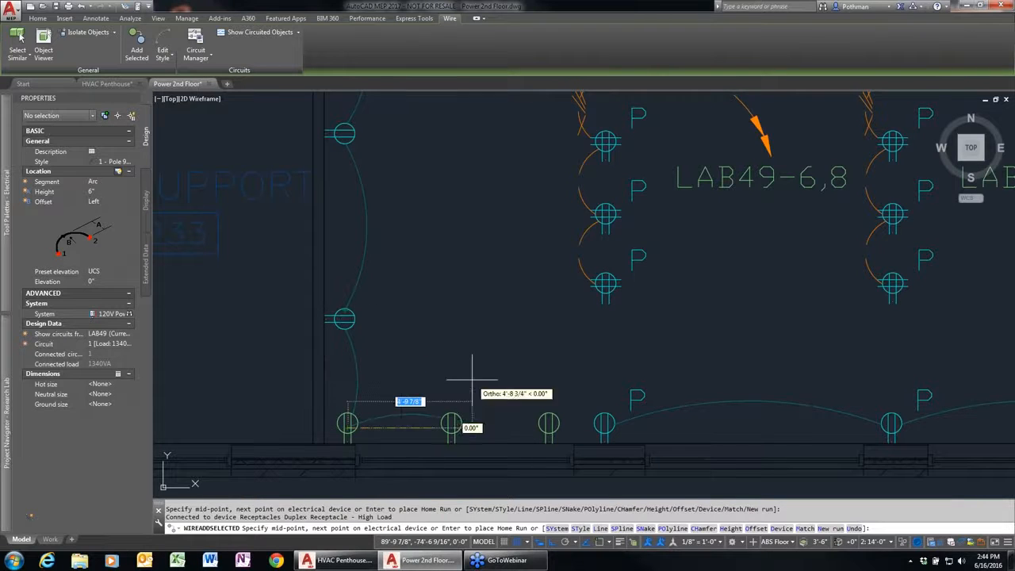
- Continue the wire through the second and third high-load receptacles, accepting the circuit load warnings, and finish without a home run
left_click(450, 423)
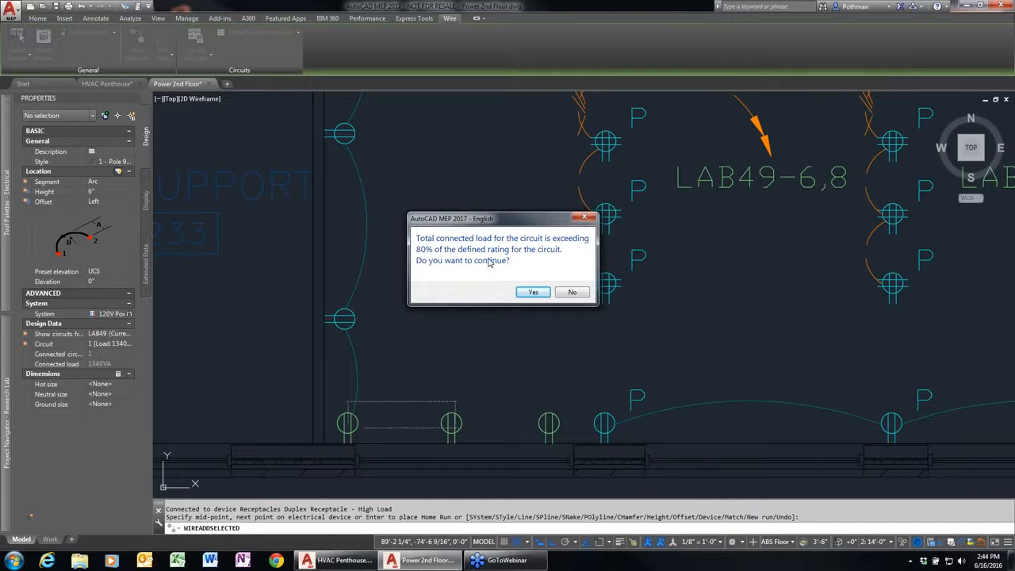
left_click(534, 293)
left_click(547, 423)
left_click(530, 288)
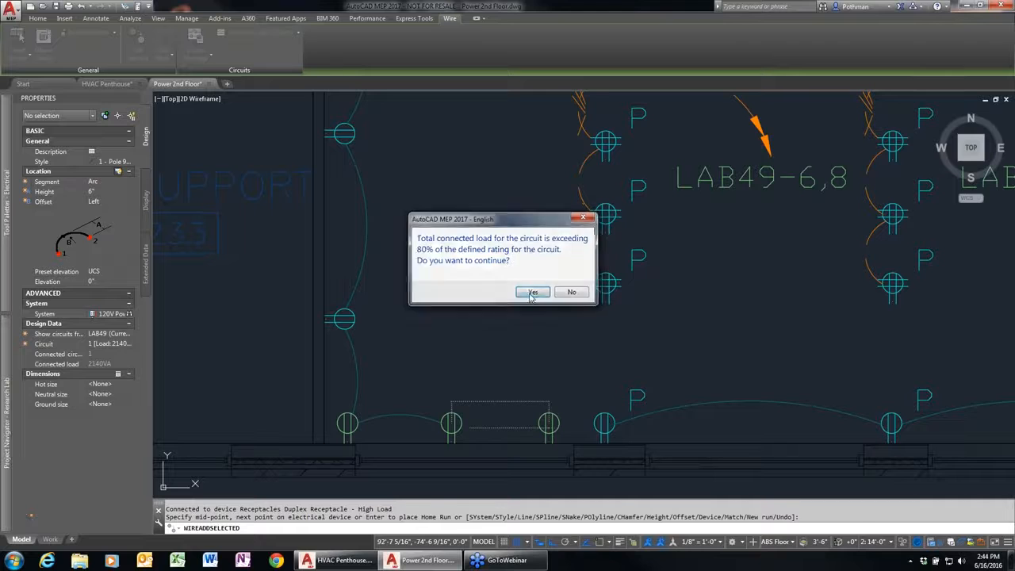
key("Return")
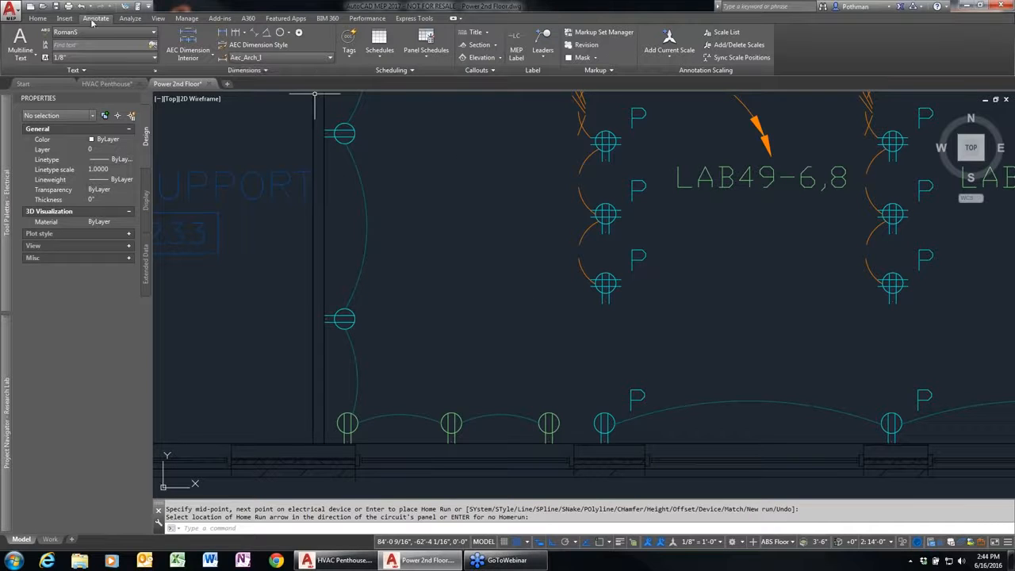
- In the Circuit Manager, set the rating of overloaded circuit 1 on panel LAB49 to 40 amps and close the manager
left_click(130, 19)
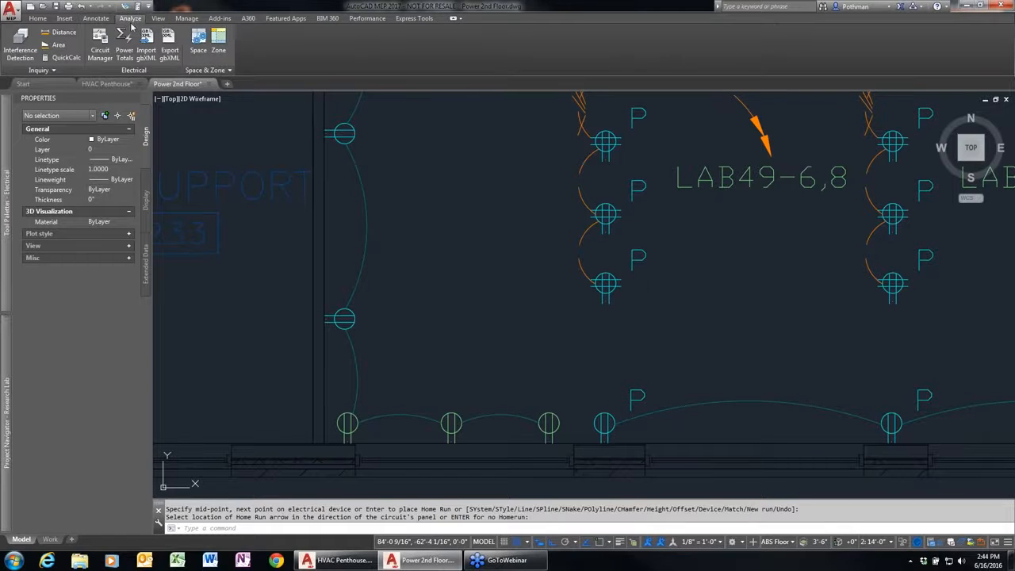
left_click(99, 52)
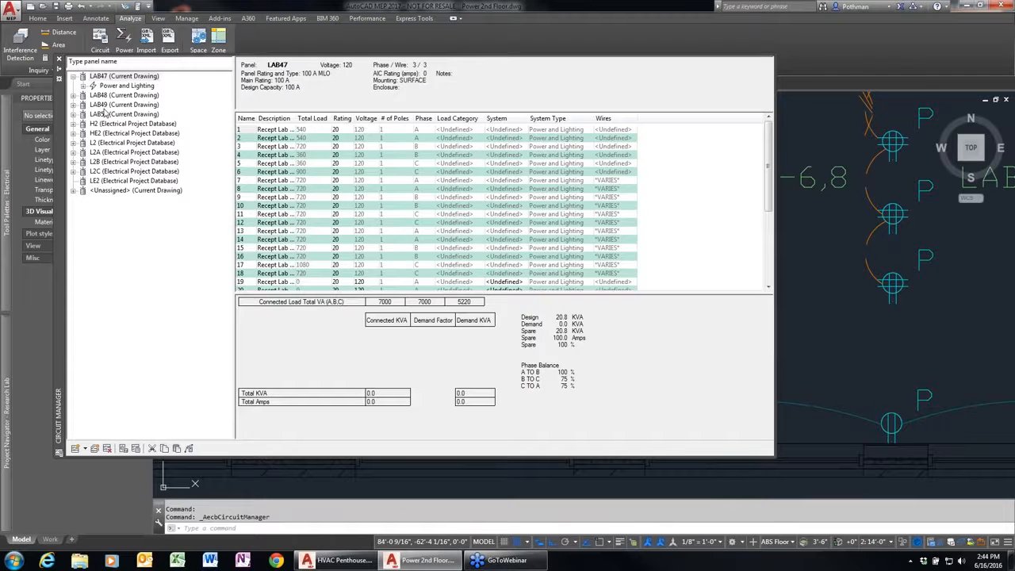
left_click(101, 105)
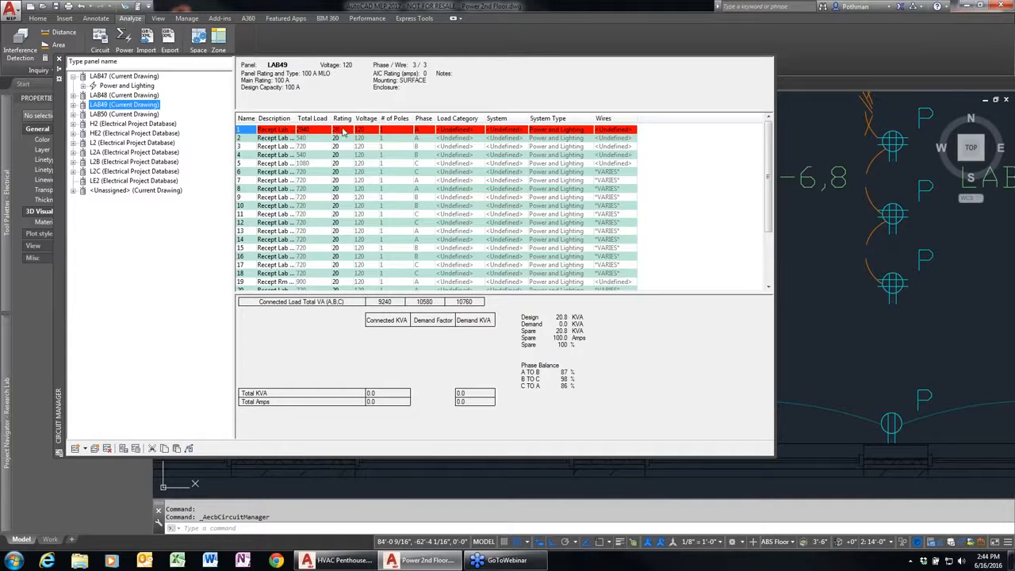
left_click(341, 130)
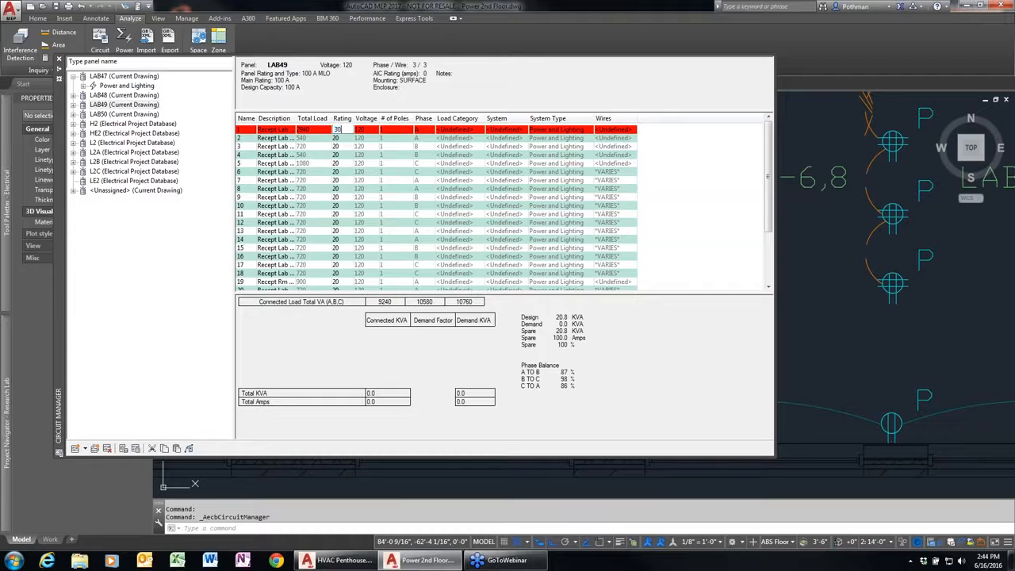
key("Return")
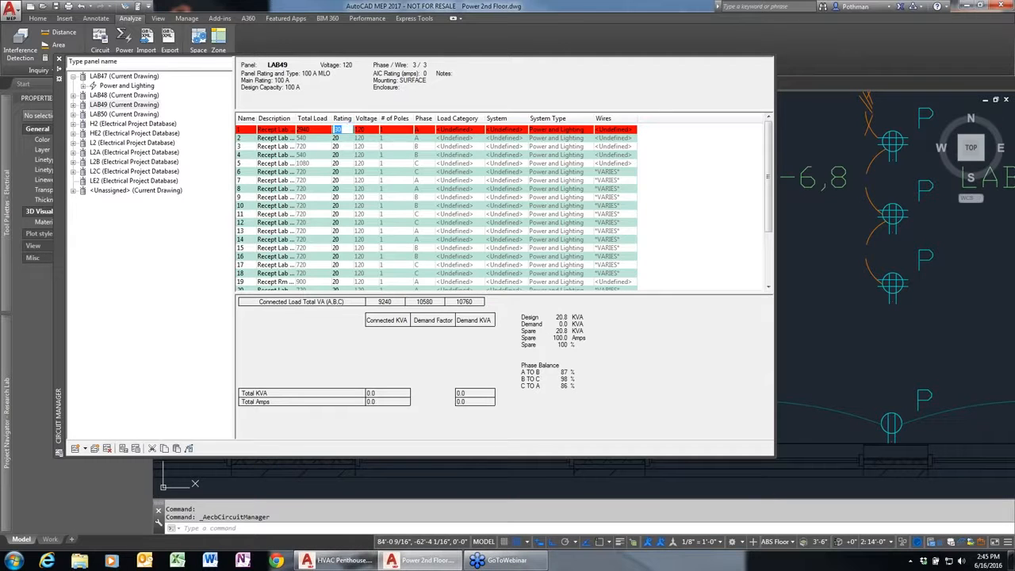
type("40")
key("Return")
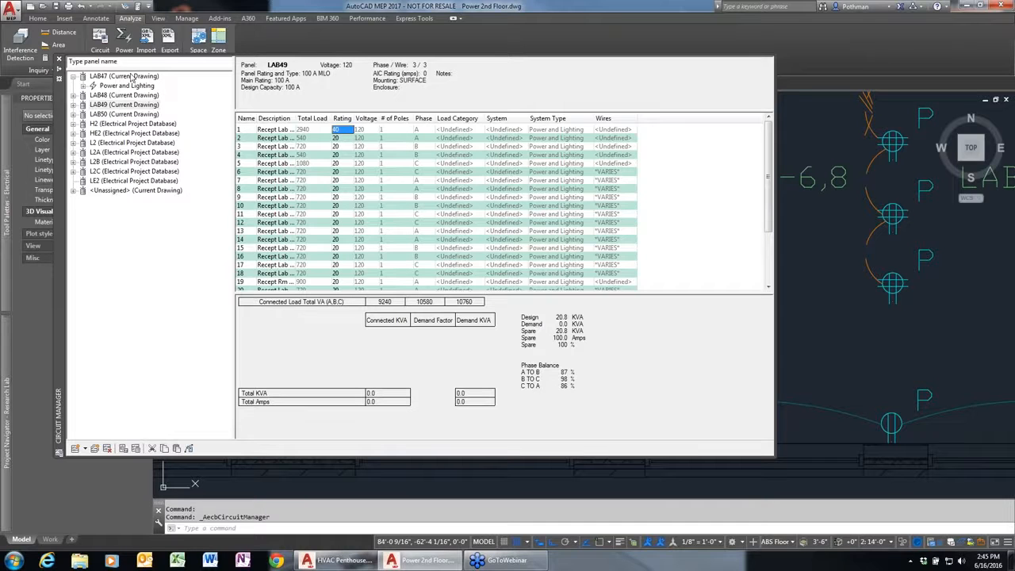
left_click(59, 61)
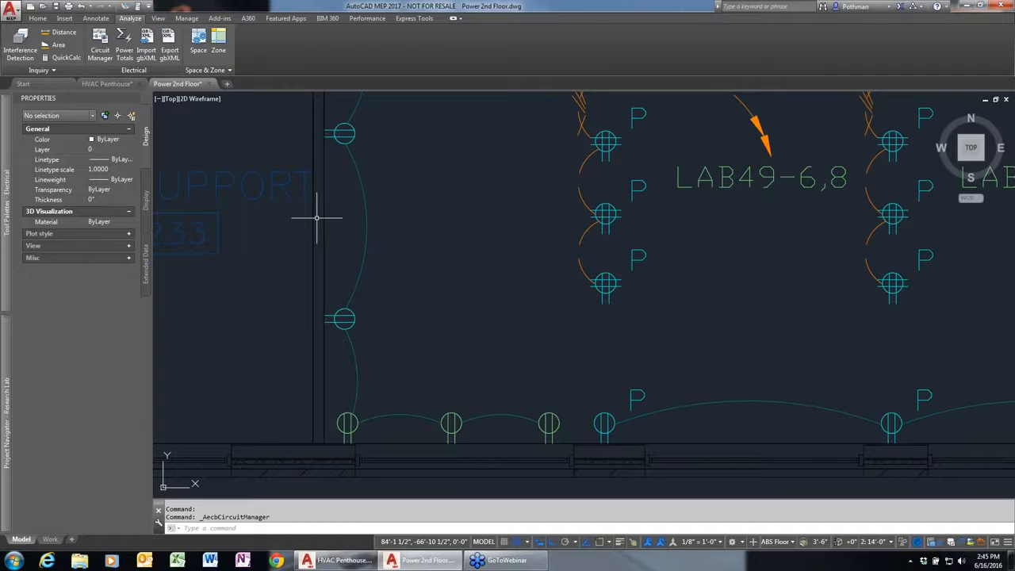
- Insert a 3-phase branch panel schedule for panel LAB49 from the current drawing, using the Branch Panel Three Phase style, below the floor plan
scroll(484, 288, "down", 2)
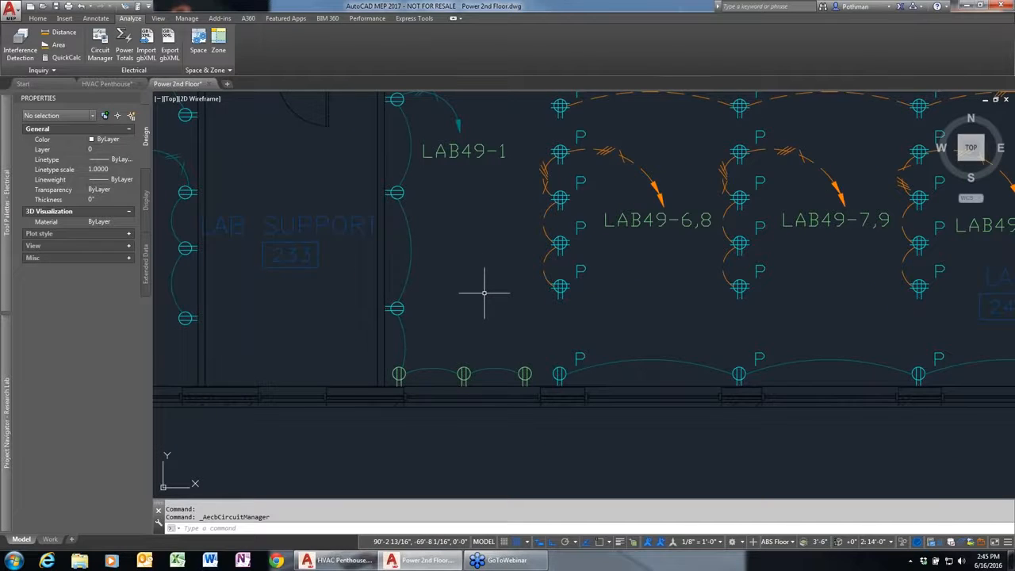
scroll(482, 291, "down", 2)
scroll(467, 295, "down", 3)
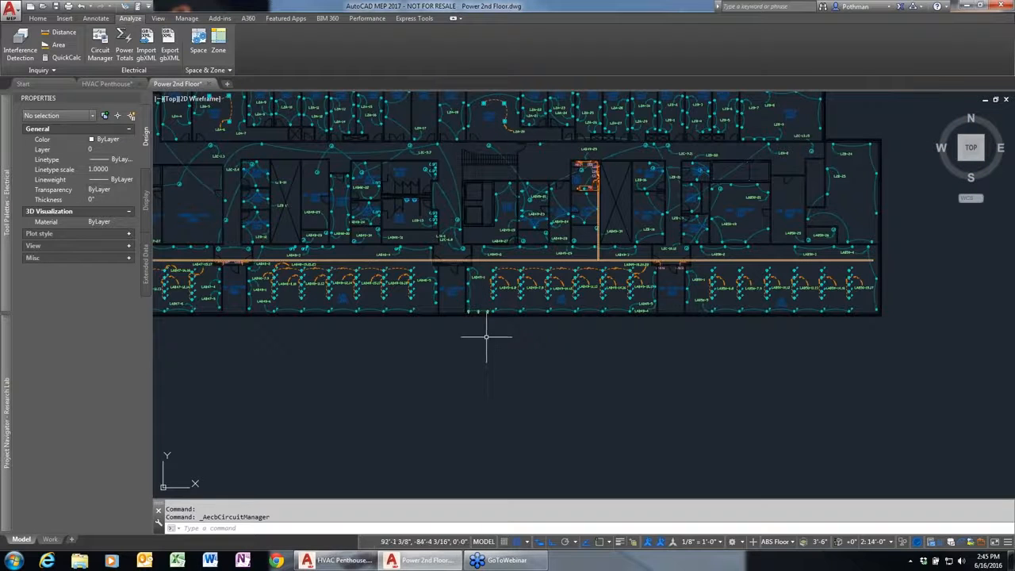
left_click(95, 17)
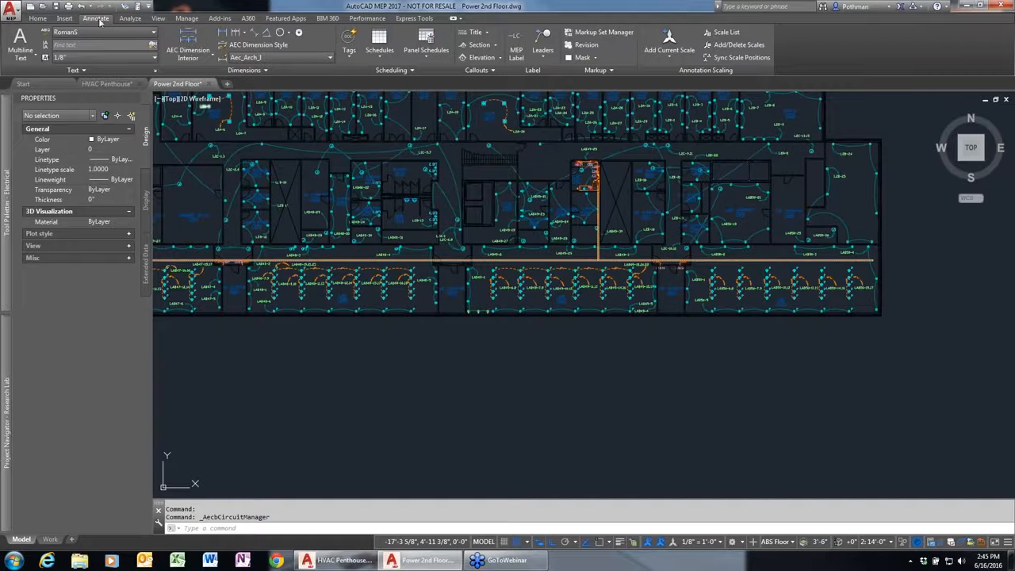
left_click(421, 46)
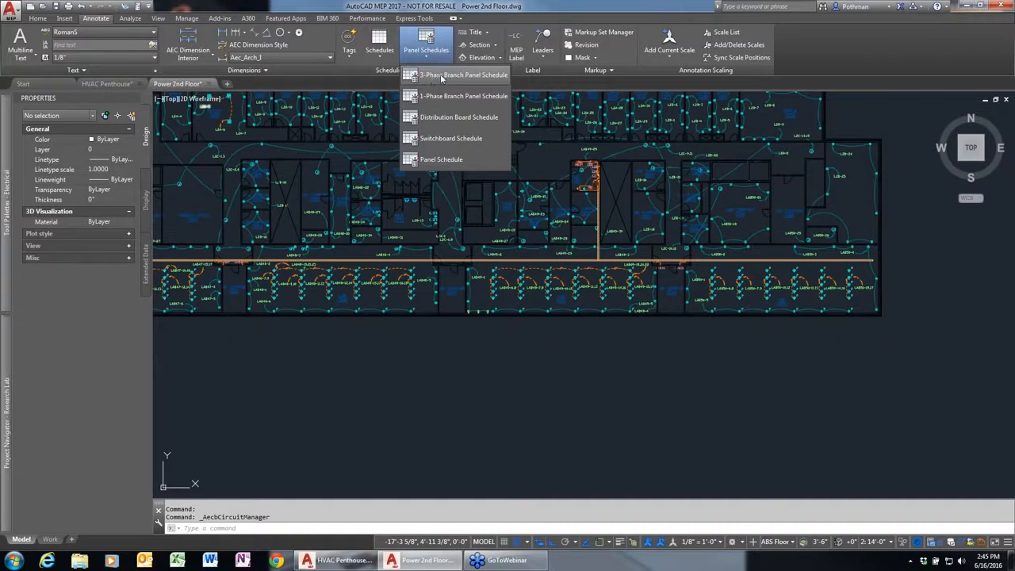
left_click(442, 76)
left_click(363, 238)
left_click(349, 265)
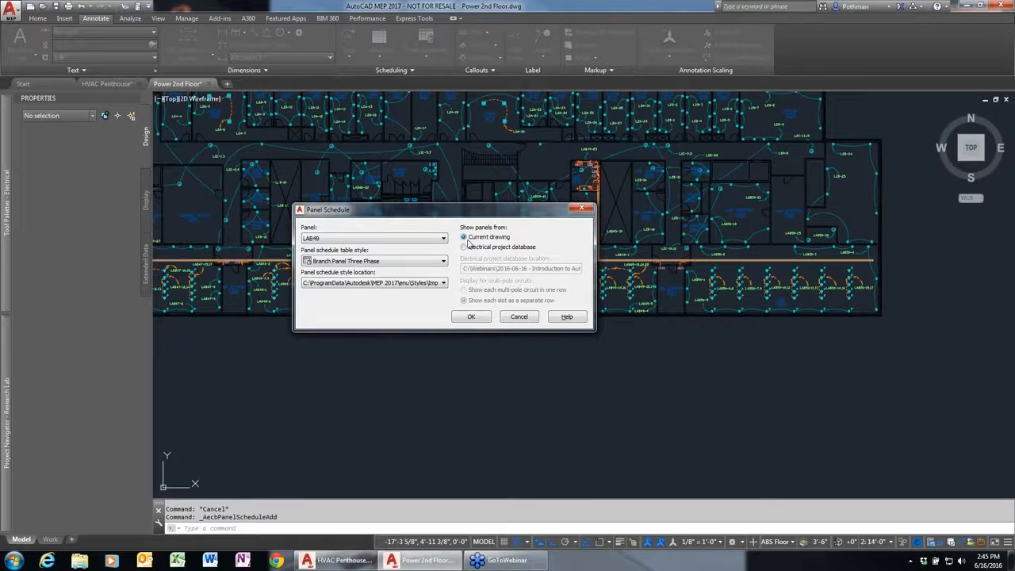
left_click(471, 317)
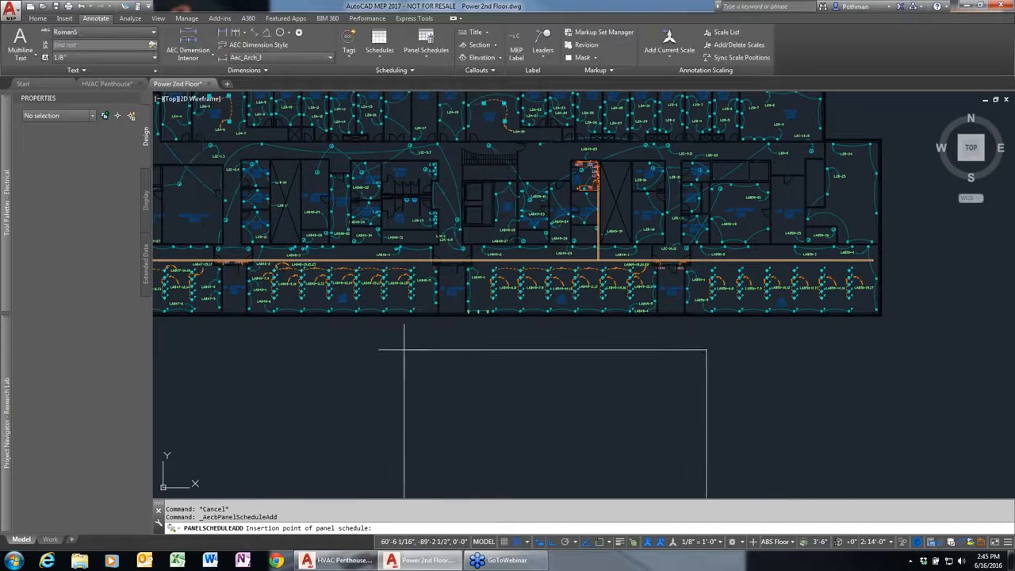
left_click(404, 333)
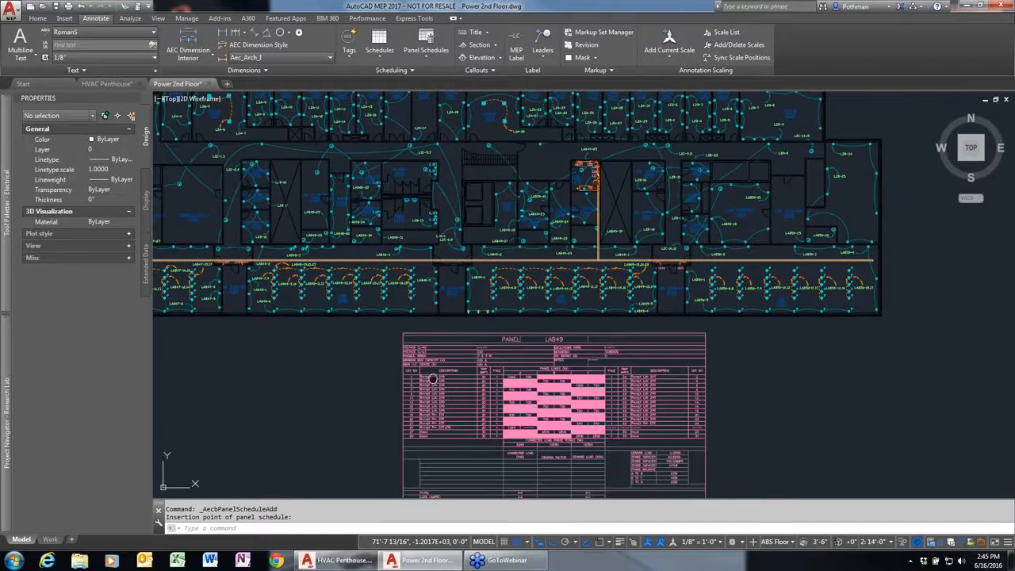
- Examine the LAB49 panel schedule's circuit descriptions, trip ratings, phase loads, connected load totals and phase balance
middle_click_drag(433, 381, 416, 263)
scroll(416, 263, "up", 2)
scroll(416, 262, "up", 2)
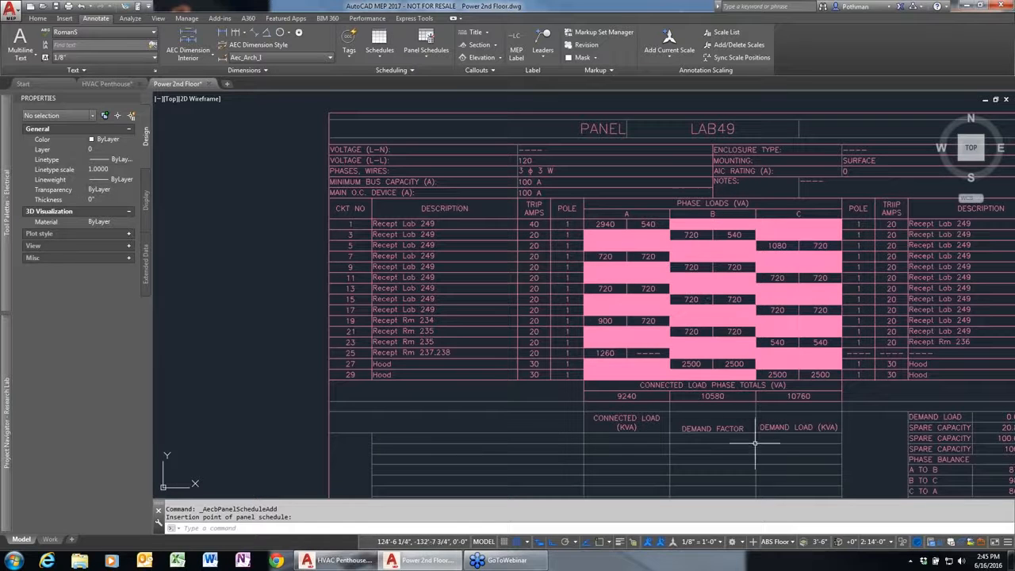
middle_click_drag(753, 439, 690, 319)
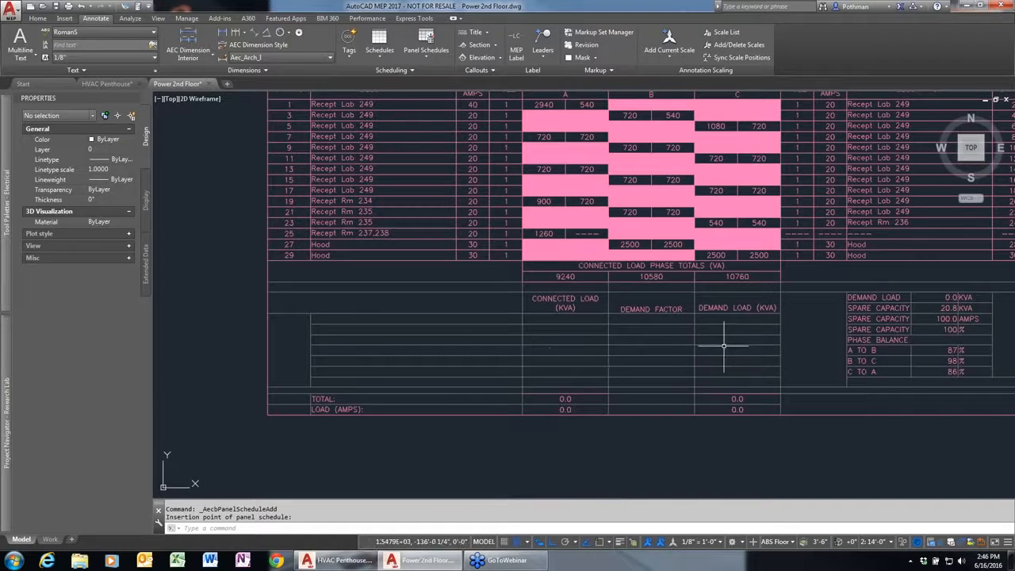
middle_click_drag(808, 329, 568, 349)
scroll(569, 350, "up", 1)
scroll(706, 360, "down", 3)
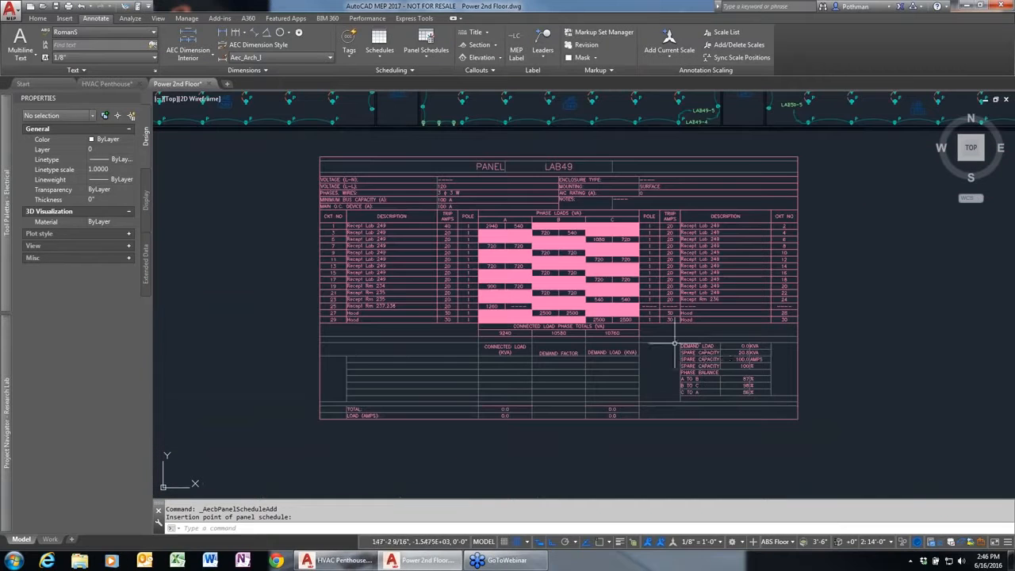
scroll(411, 230, "up", 4)
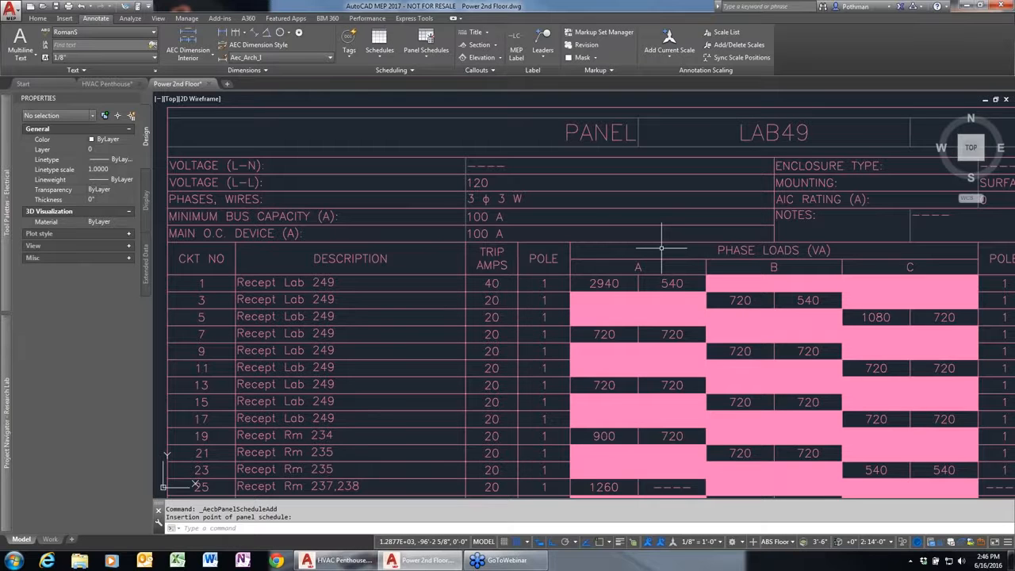
- Close the Power 2nd Floor drawing without saving its changes and return to the HVAC Penthouse drawing
left_click(210, 85)
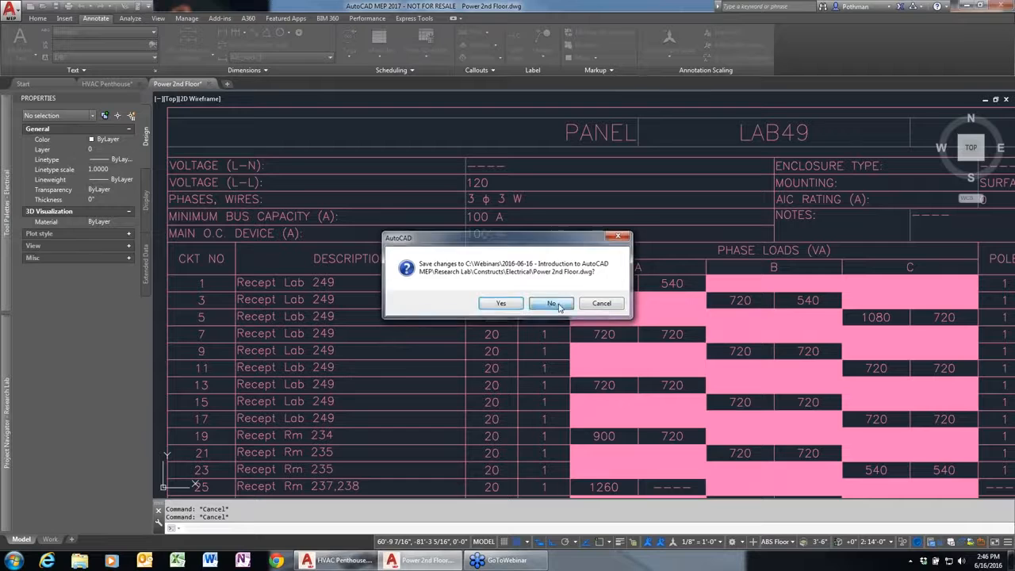
left_click(553, 304)
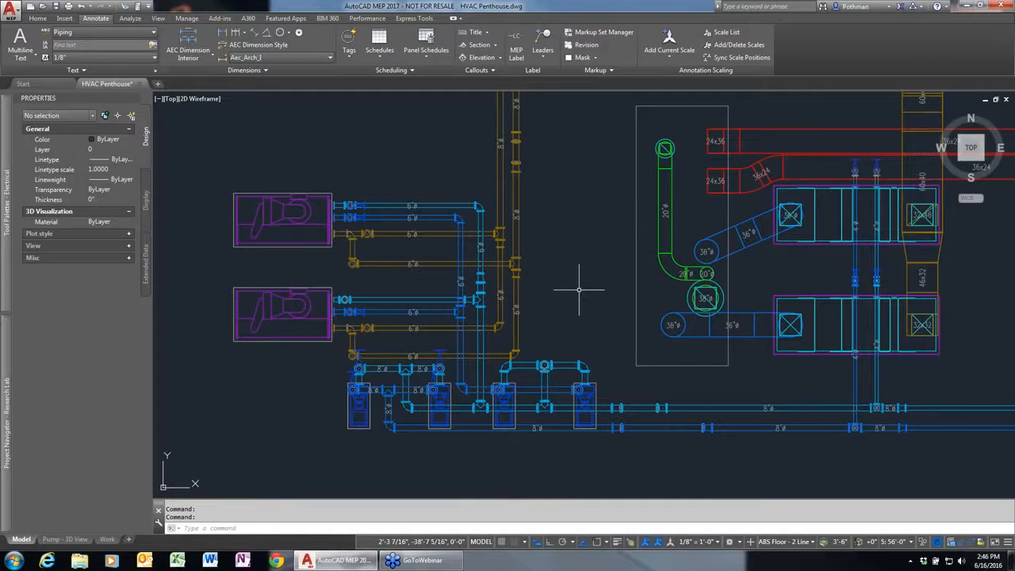
- Open the westernmost upper air handler and its surrounding ductwork in the Object Viewer, turned to an isometric view
scroll(584, 294, "down", 2)
middle_click_drag(775, 263, 557, 305)
scroll(551, 308, "down", 2)
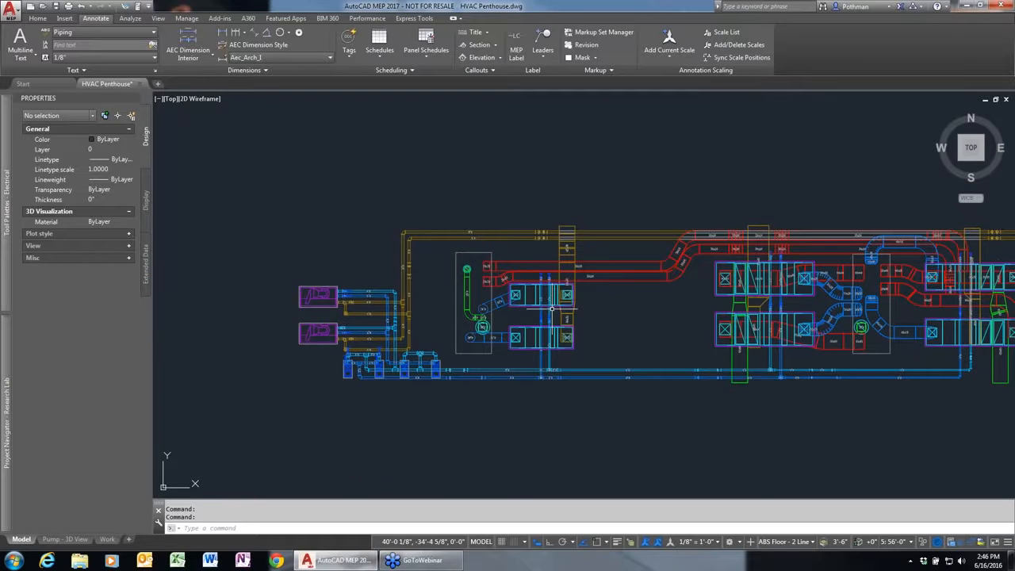
scroll(552, 308, "down", 2)
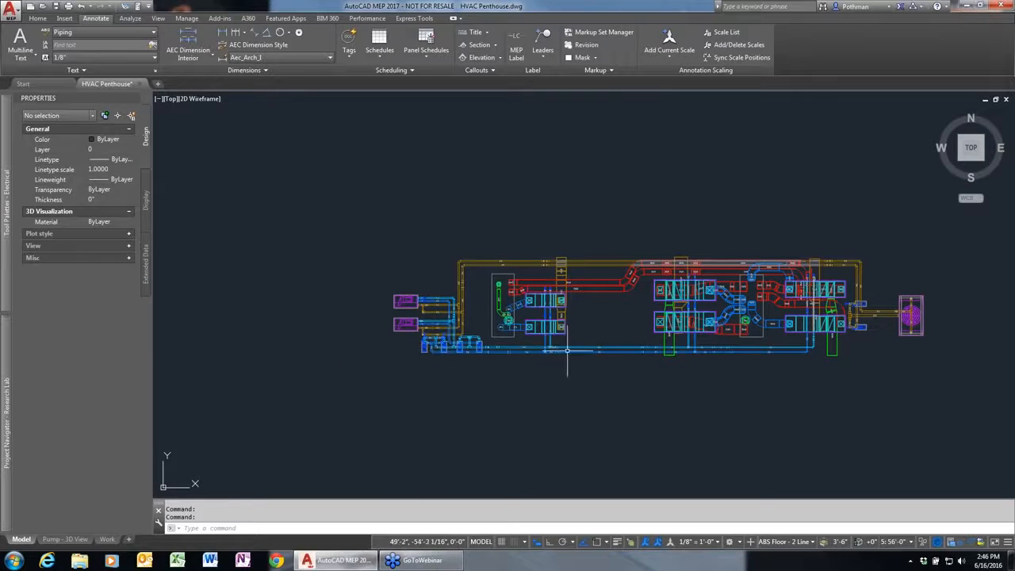
scroll(538, 334, "up", 4)
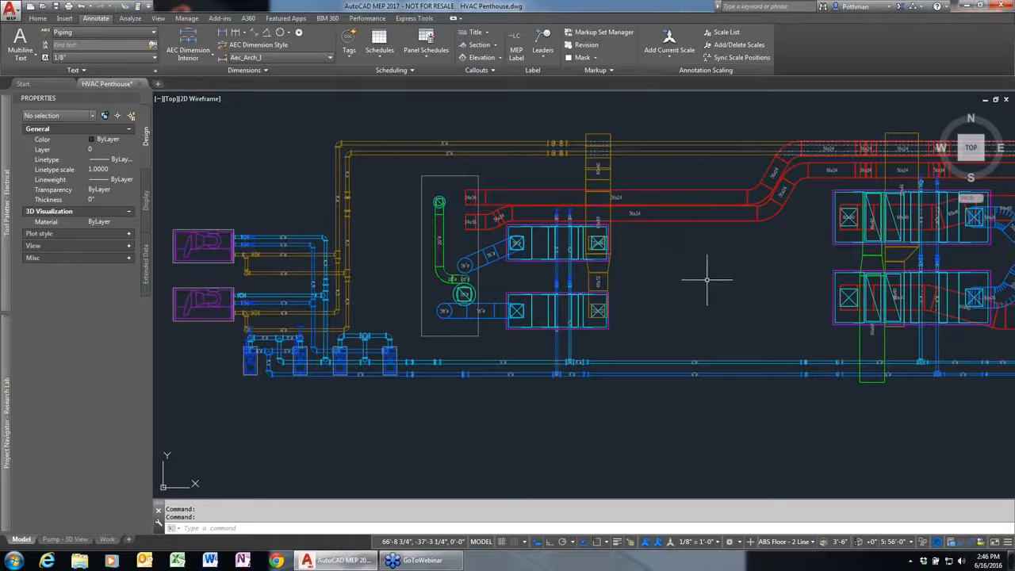
left_click(411, 110)
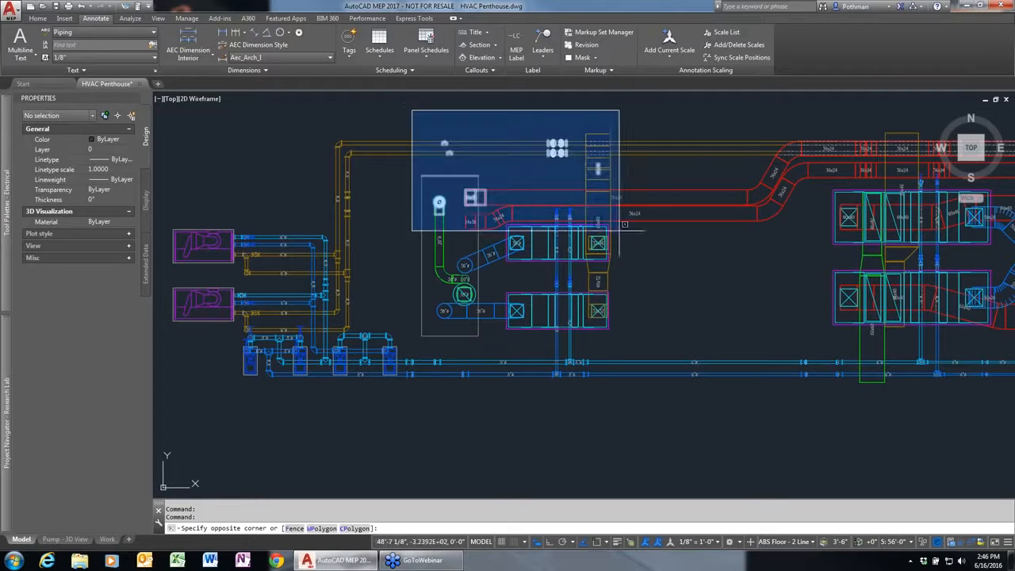
left_click(784, 272)
right_click(713, 264)
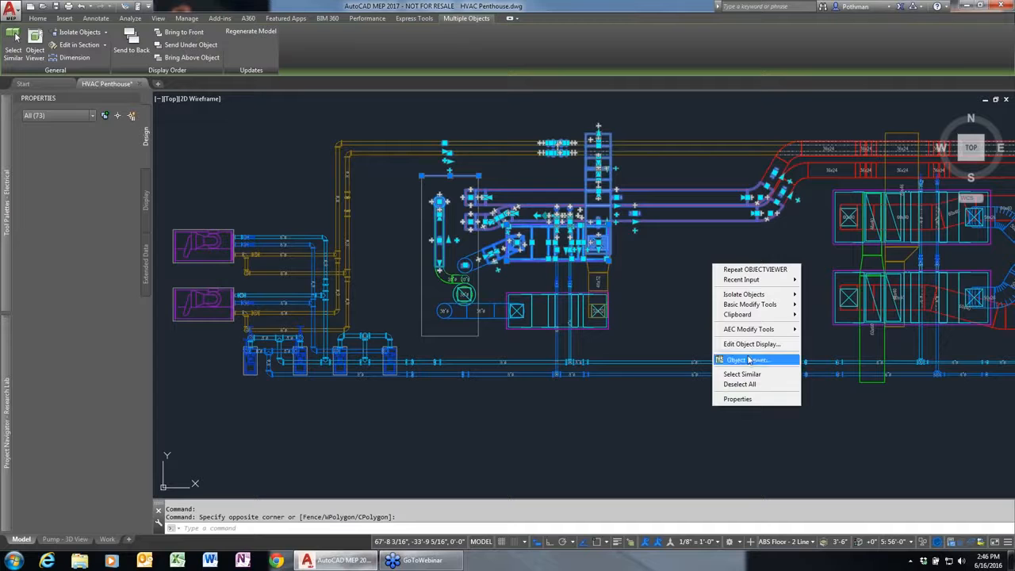
left_click(747, 360)
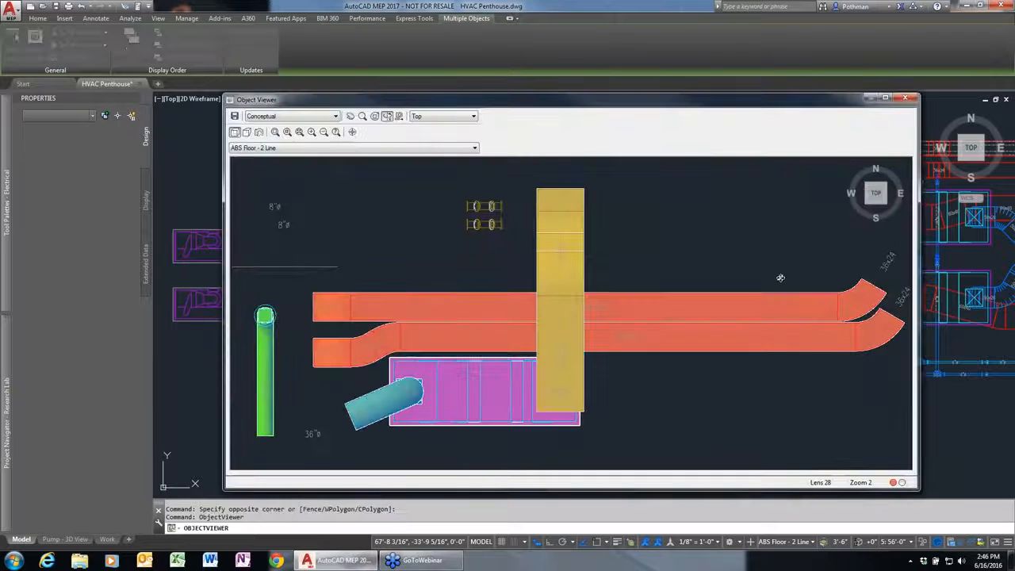
left_click(887, 204)
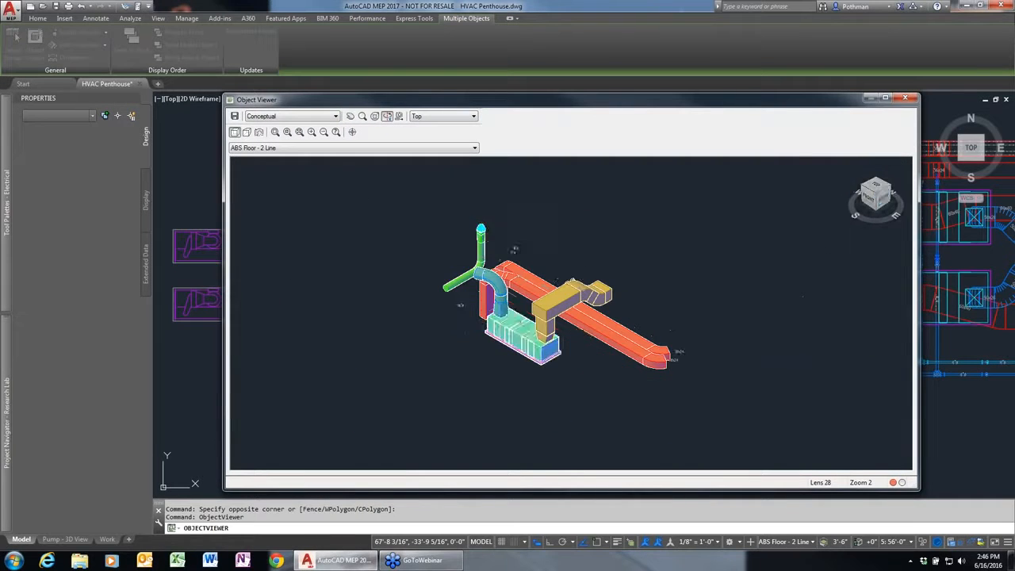
- Examine the air handler's ducts and pipe valves in 3D from several angles, and close the Object Viewer
left_click_drag(561, 359, 524, 320)
scroll(593, 318, "up", 5)
scroll(601, 331, "up", 4)
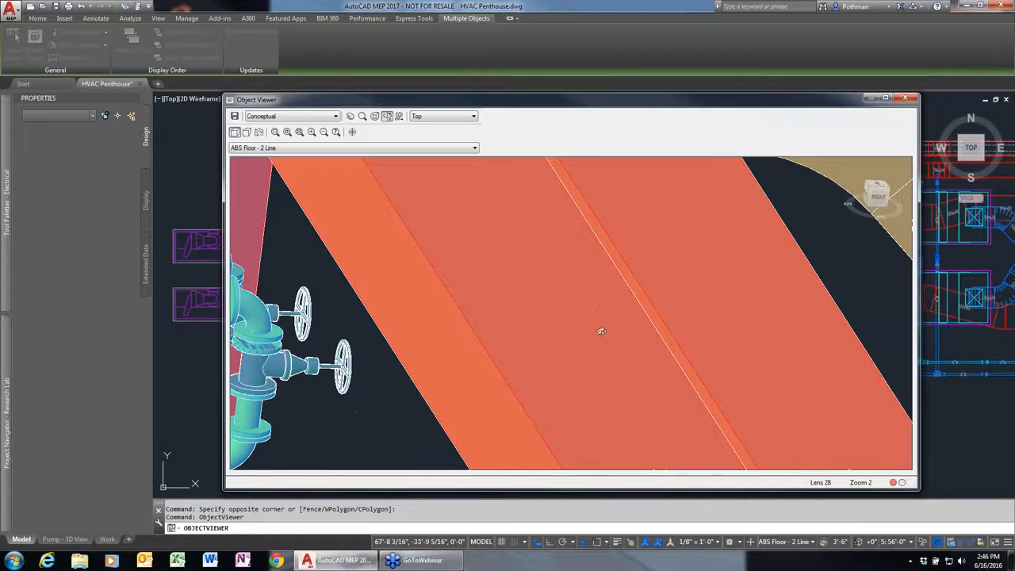
scroll(601, 331, "down", 4)
left_click_drag(600, 331, 756, 186)
left_click(904, 98)
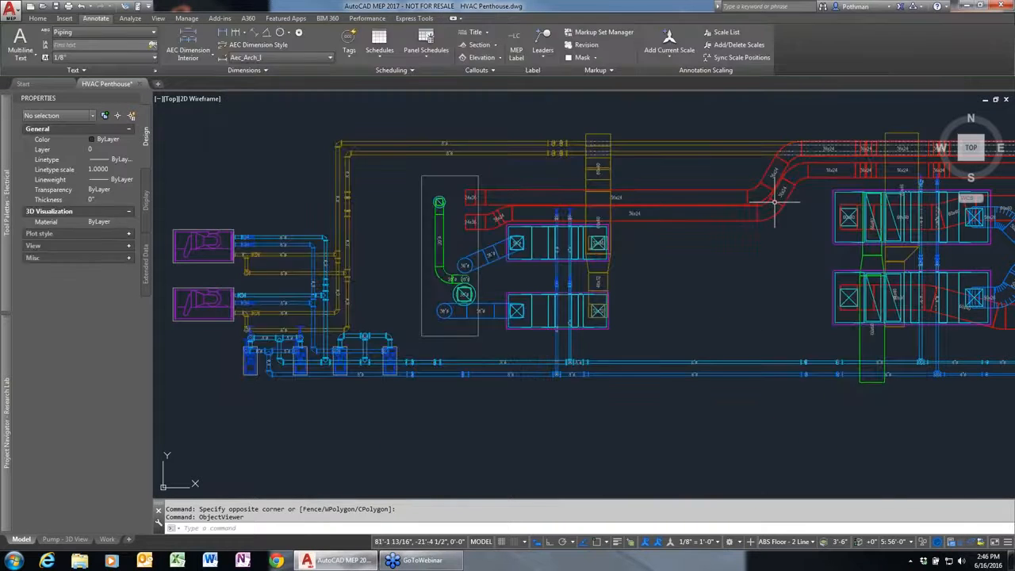
- Draw a straight horizontal section callout line west to east through the whole penthouse plan, with its extents reaching north beyond the yellow piping
scroll(773, 214, "down", 3)
scroll(785, 214, "up", 1)
scroll(785, 214, "down", 2)
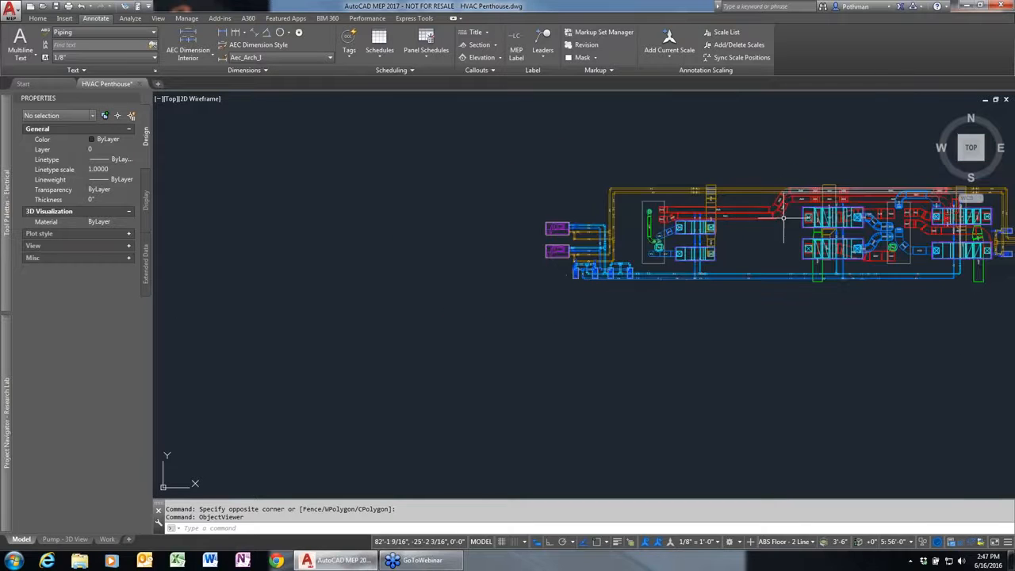
middle_click_drag(783, 218, 549, 272)
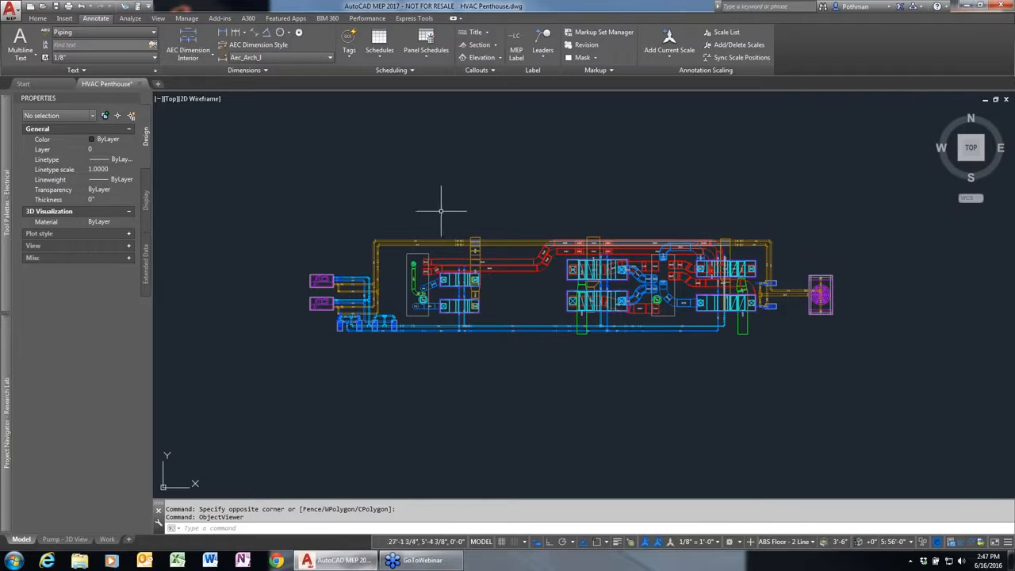
left_click(496, 46)
left_click(294, 291)
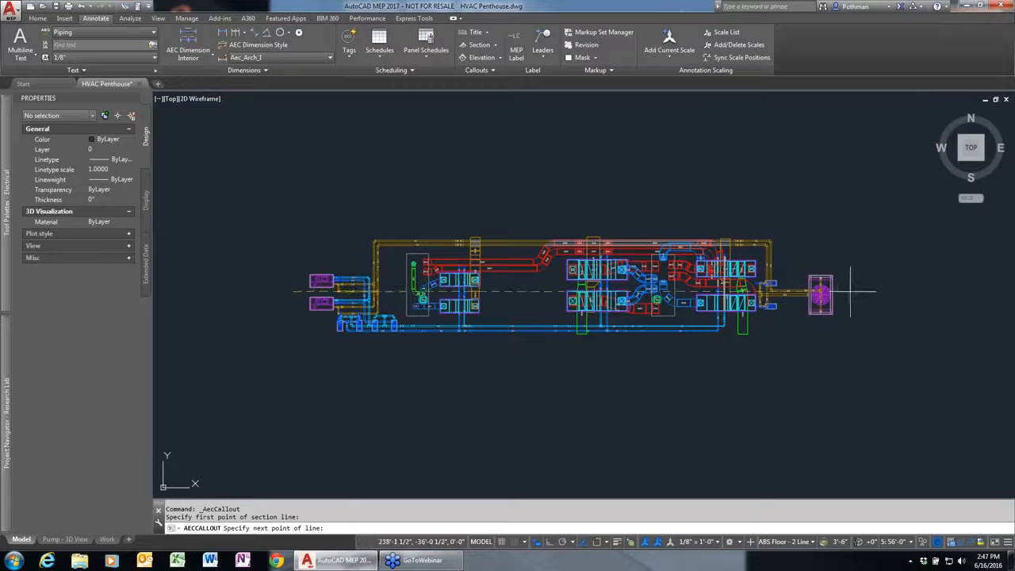
key("F8")
left_click(854, 291)
key("Return")
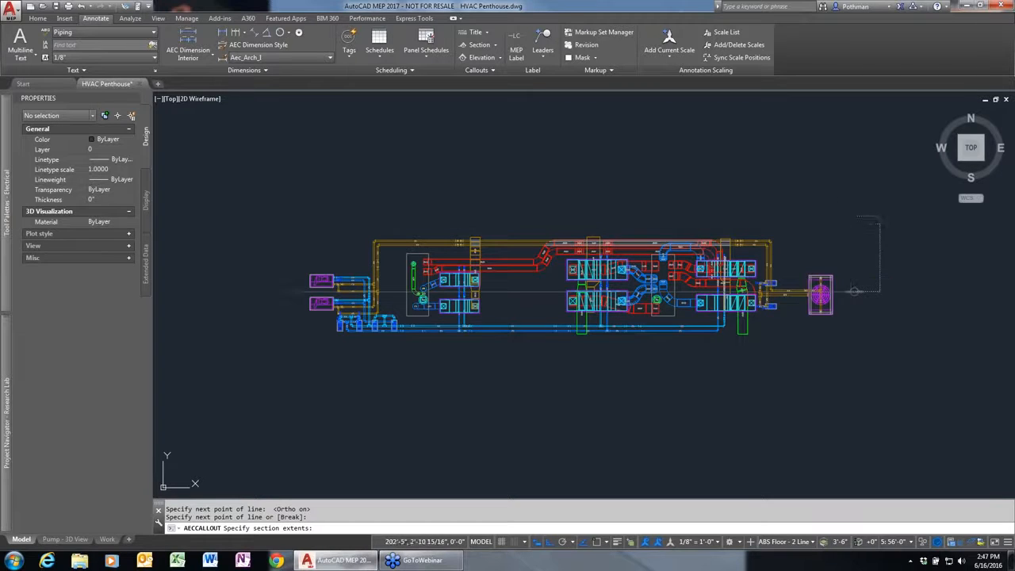
left_click(780, 212)
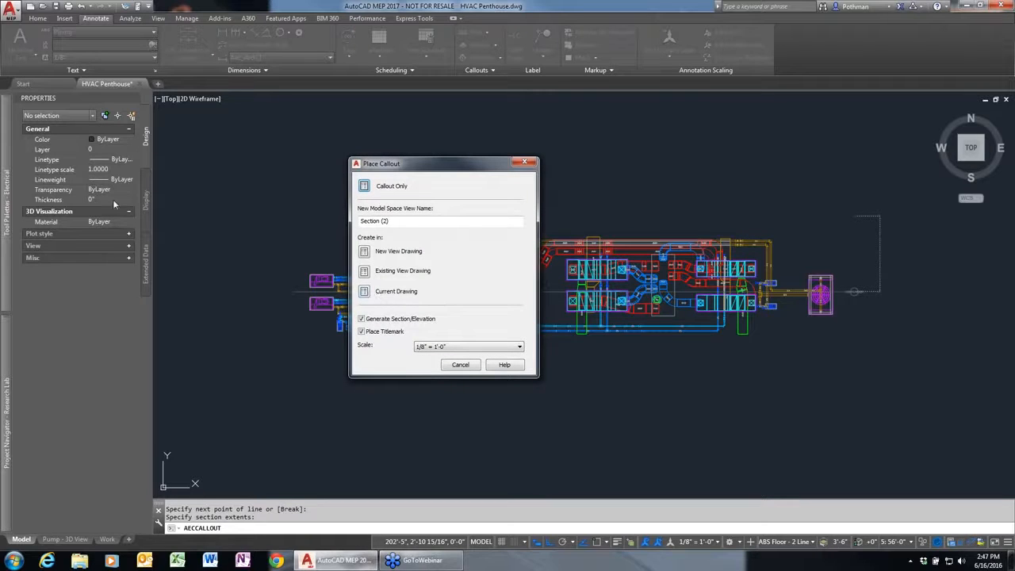
- Generate the section with a titlemark in the current drawing at 1/8" = 1'-0" and place it directly above the plan
left_click(364, 291)
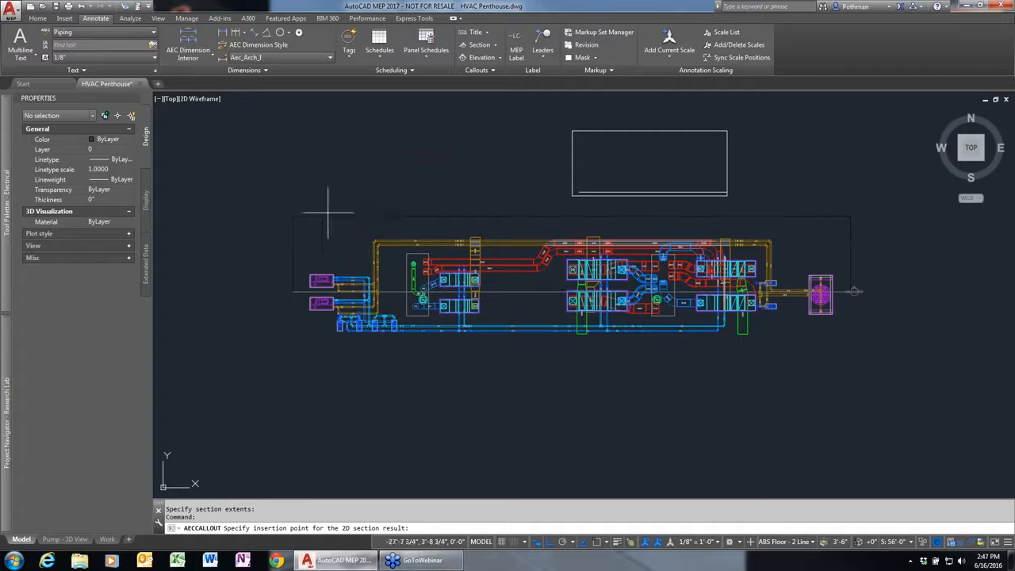
left_click(294, 201)
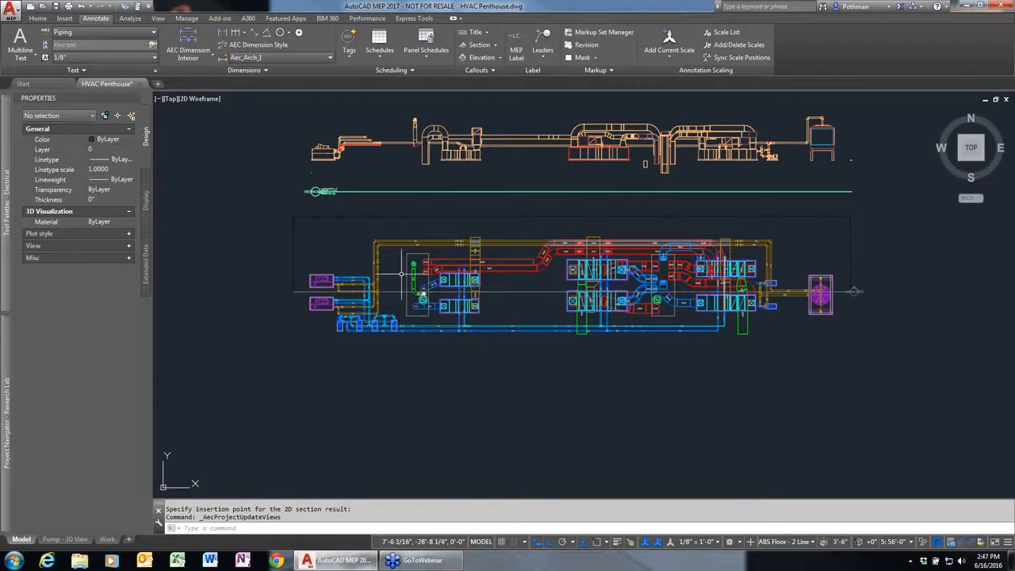
middle_click_drag(428, 226, 491, 264)
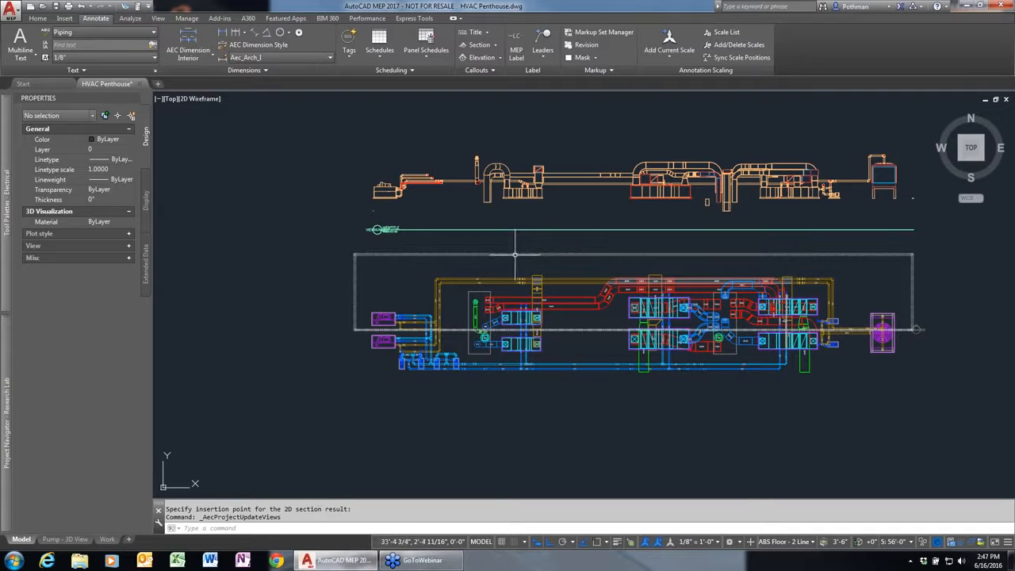
- Move the rooftop fan at the north end of the green duct west, past the shaft outline, keeping its ductwork connected
scroll(516, 266, "up", 2)
scroll(511, 270, "down", 4)
scroll(506, 273, "up", 4)
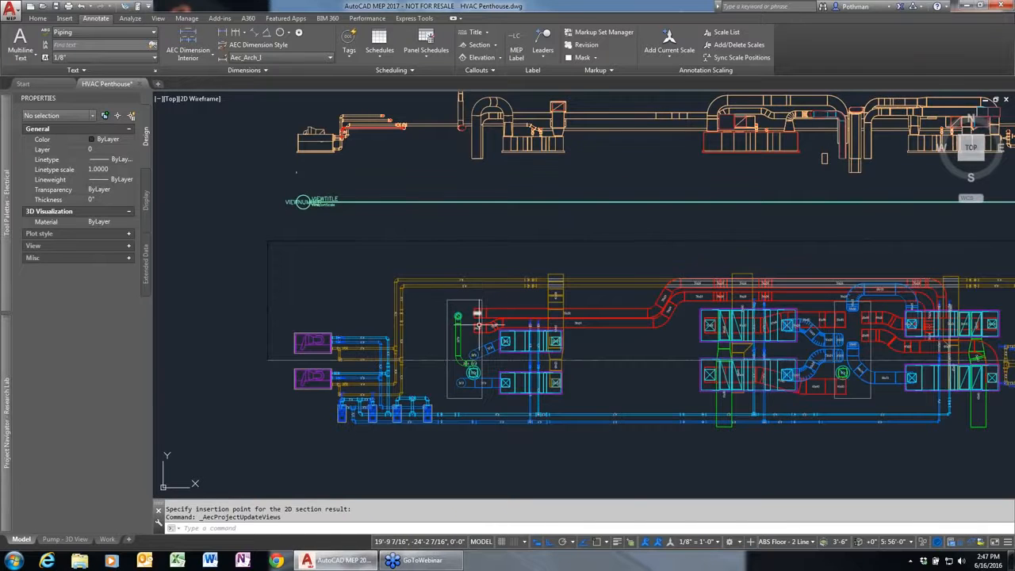
scroll(476, 333, "down", 4)
scroll(471, 379, "up", 2)
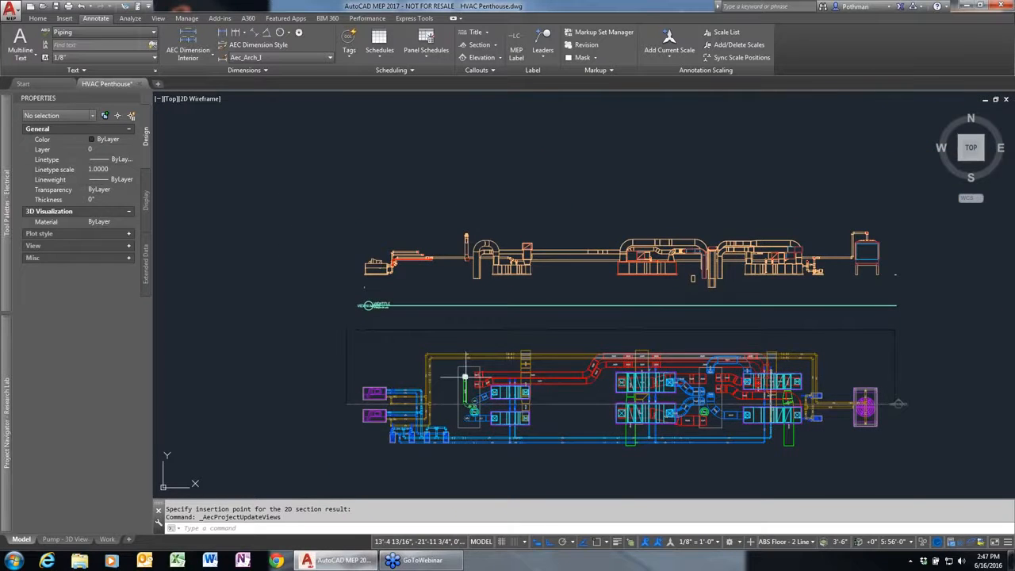
scroll(464, 376, "up", 3)
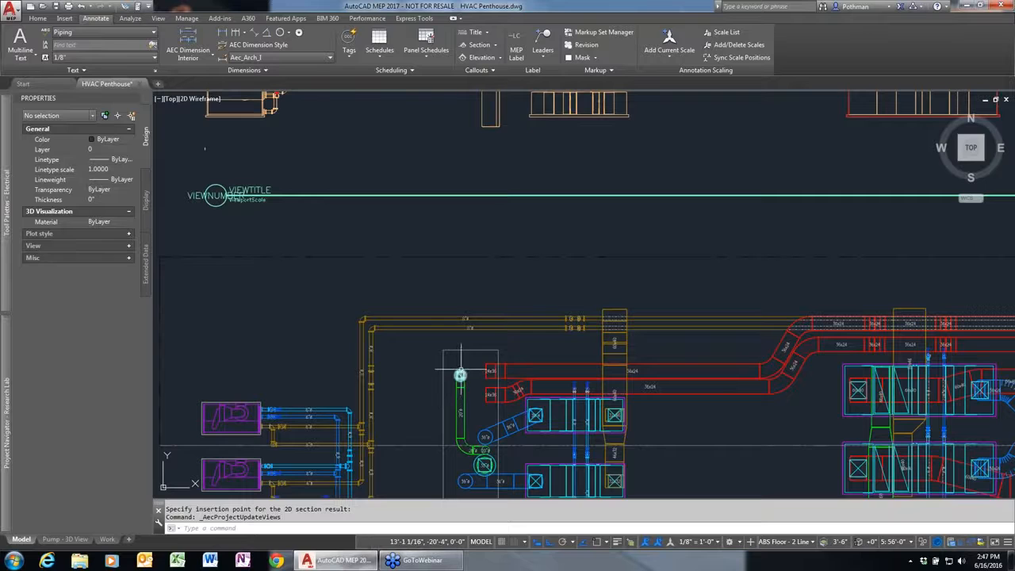
left_click(461, 374)
left_click(460, 374)
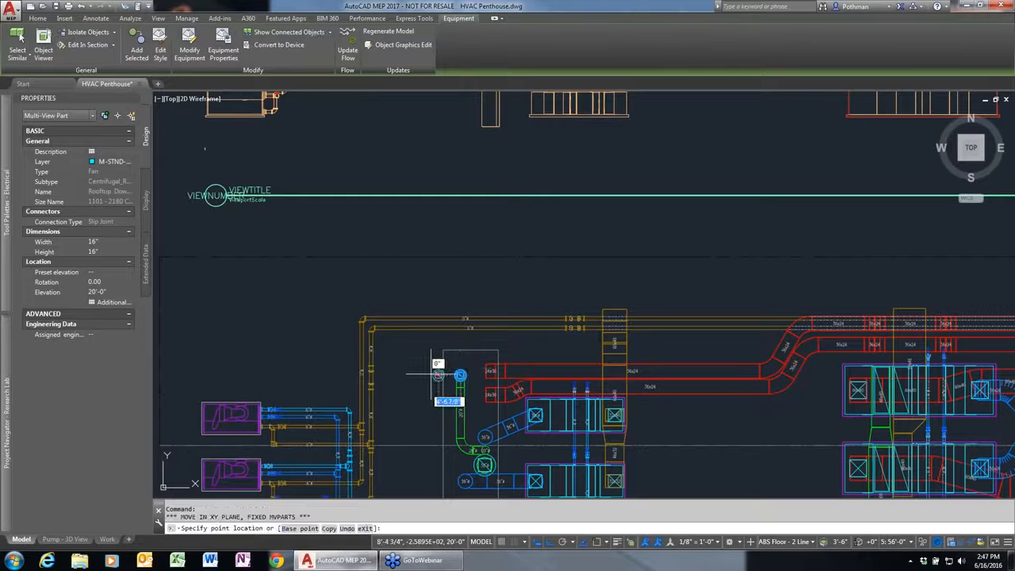
key("Escape")
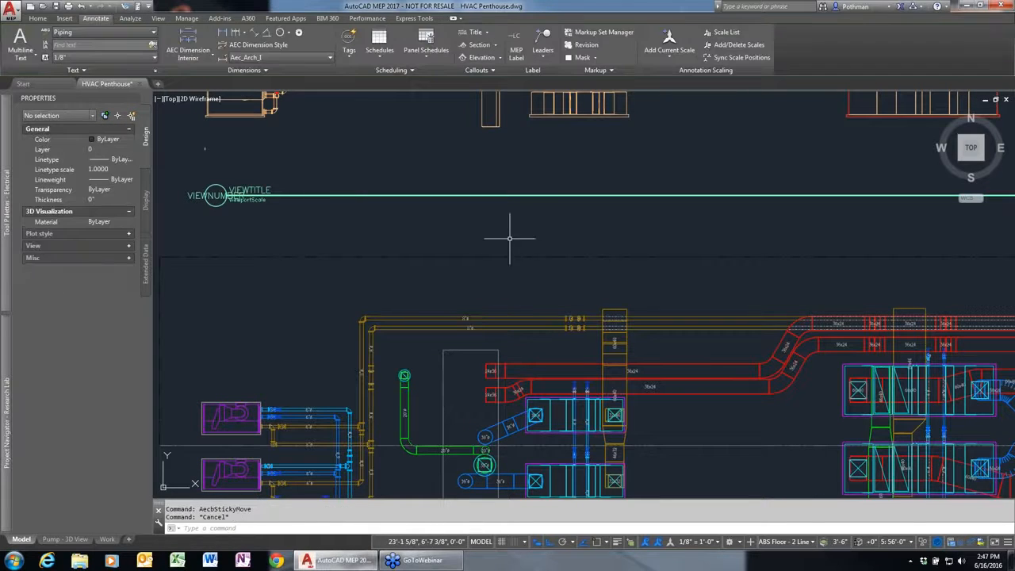
- Refresh the generated 2D section above the plan to match the fan's moved position
middle_click_drag(522, 209, 525, 413)
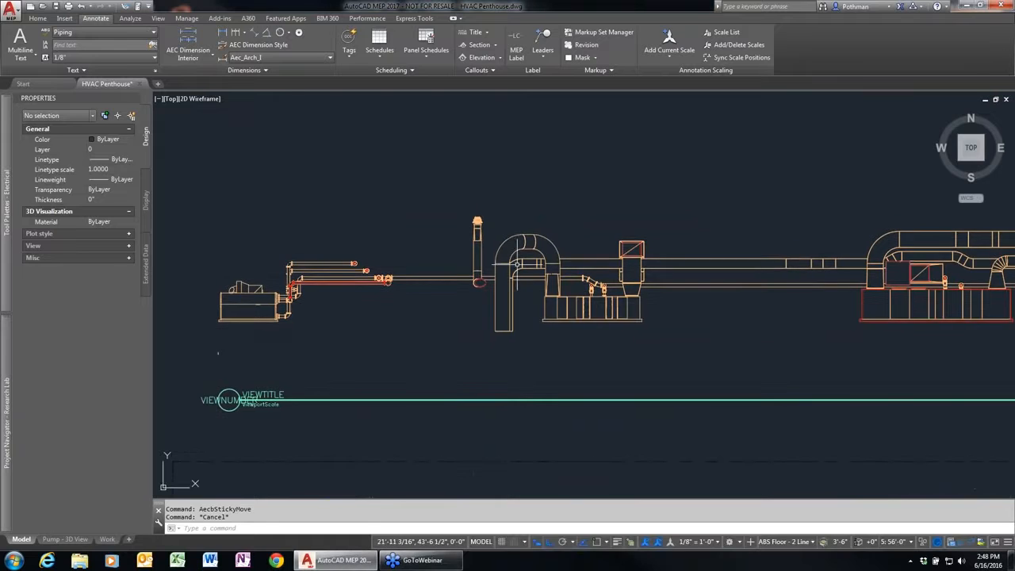
left_click(176, 321)
right_click(527, 257)
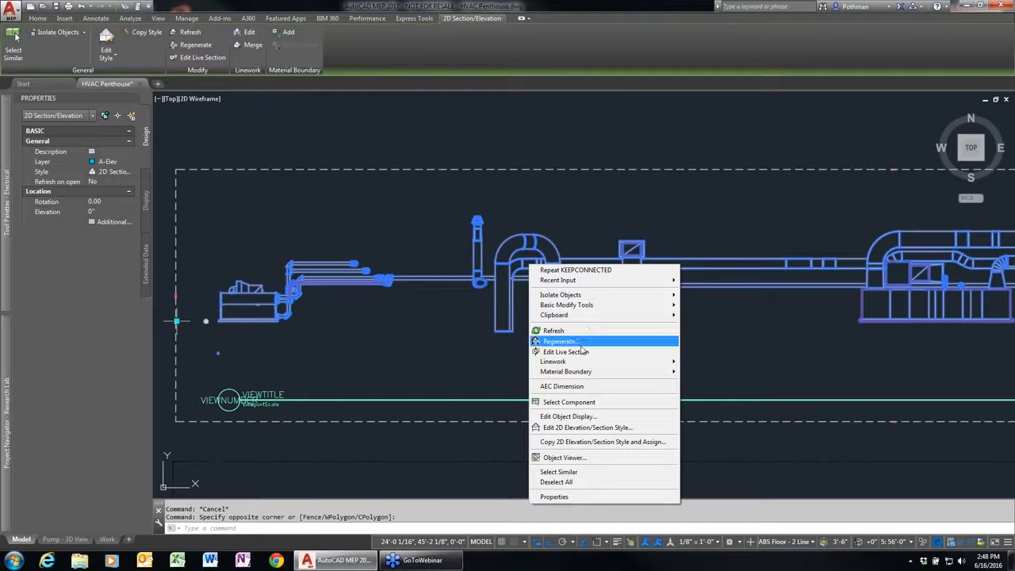
left_click(584, 331)
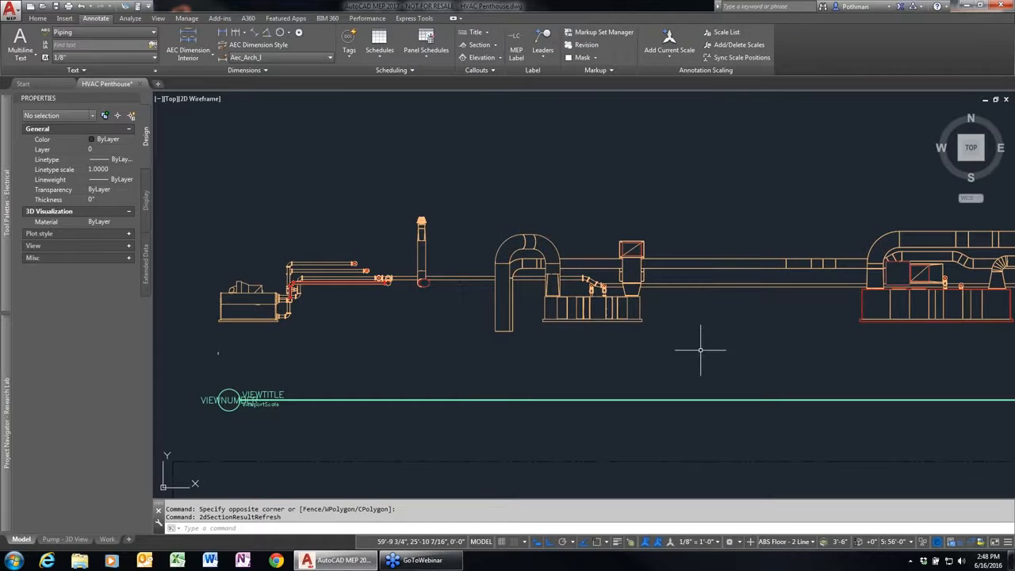
scroll(706, 349, "down", 3)
middle_click_drag(711, 355, 453, 259)
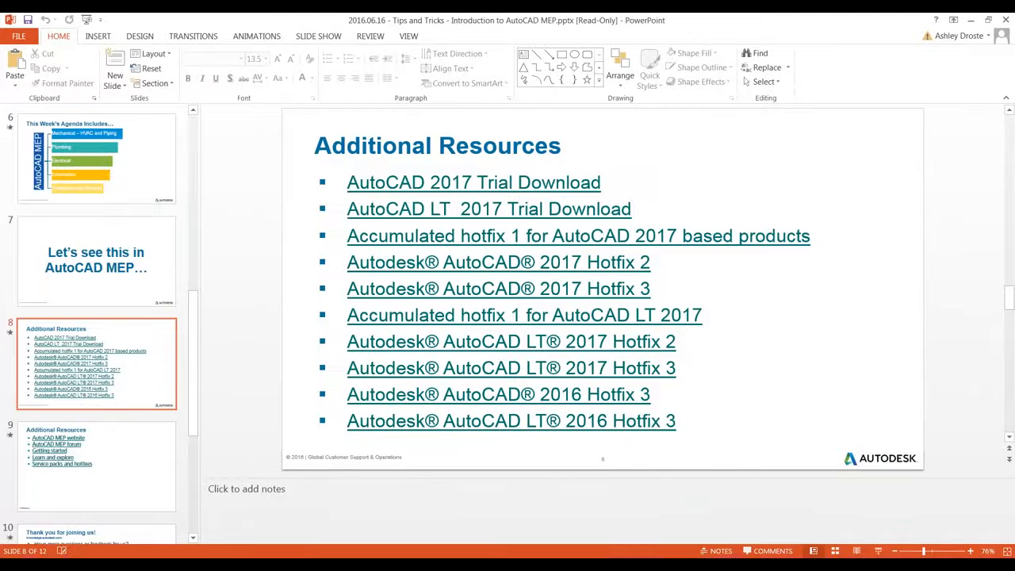
- Start the PowerPoint slide show at Additional Resources, advance to the following slide and reveal its links through Learn and explore
left_click(878, 552)
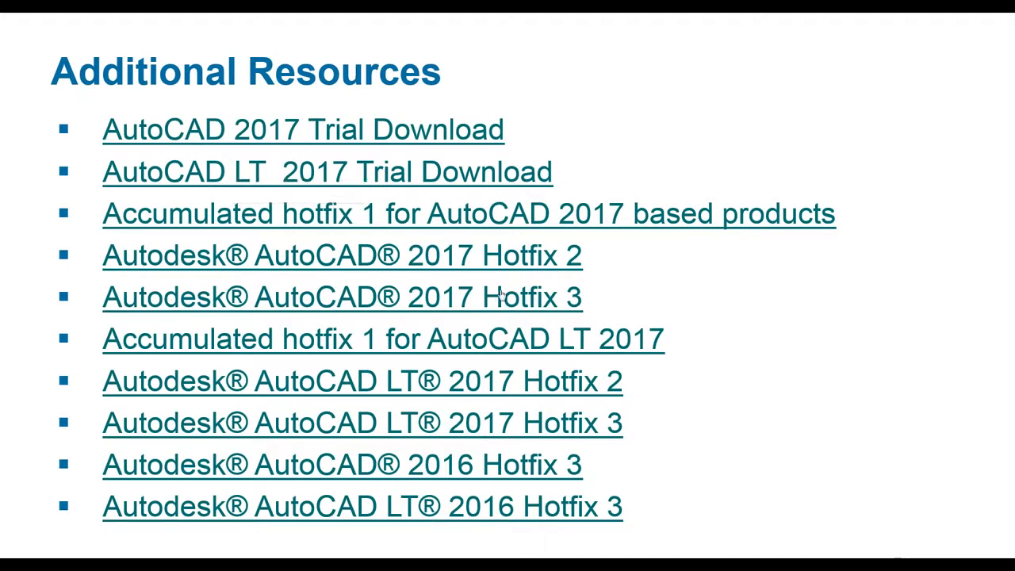
left_click(669, 300)
left_click(670, 300)
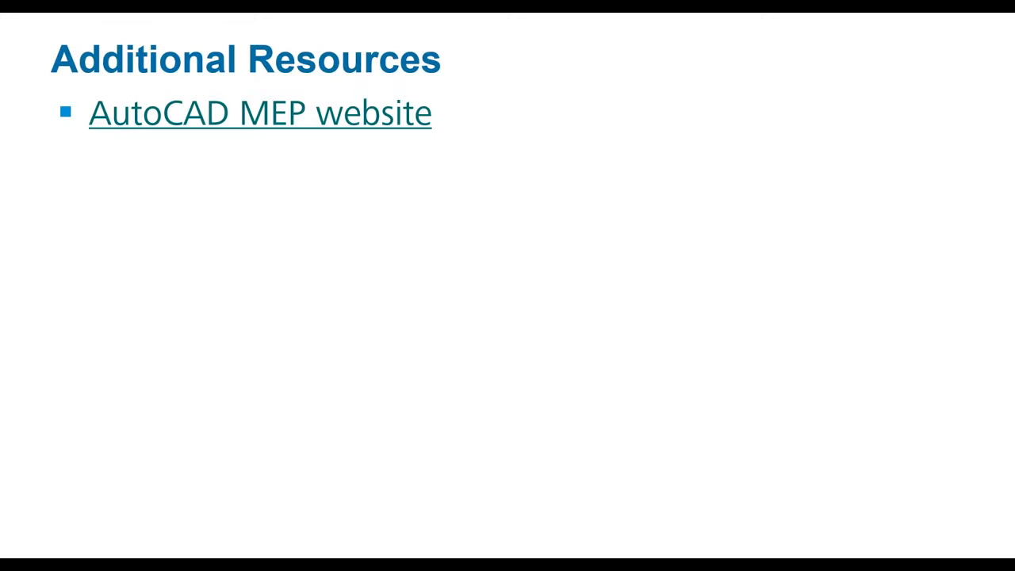
key("Right")
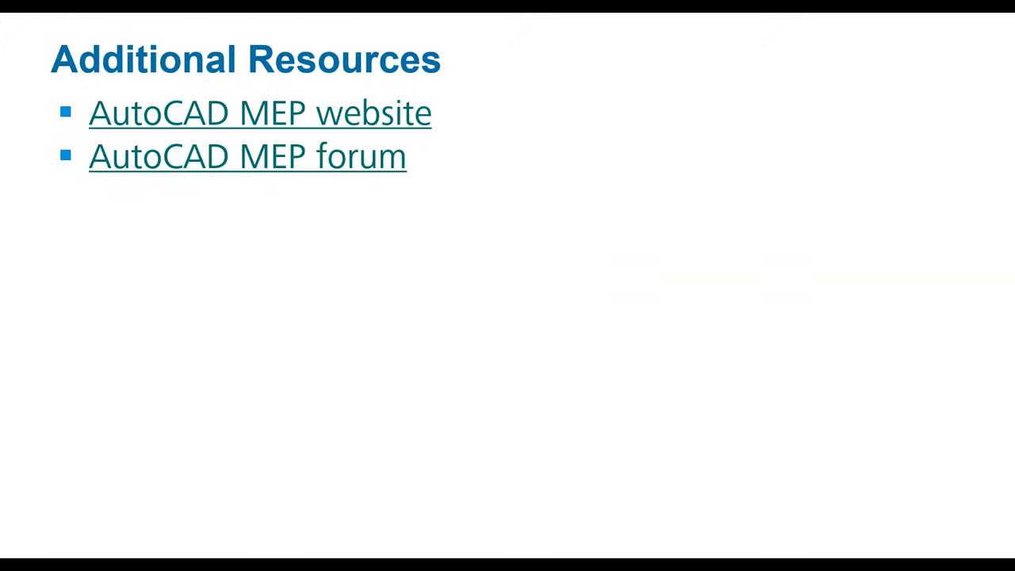
key("Right")
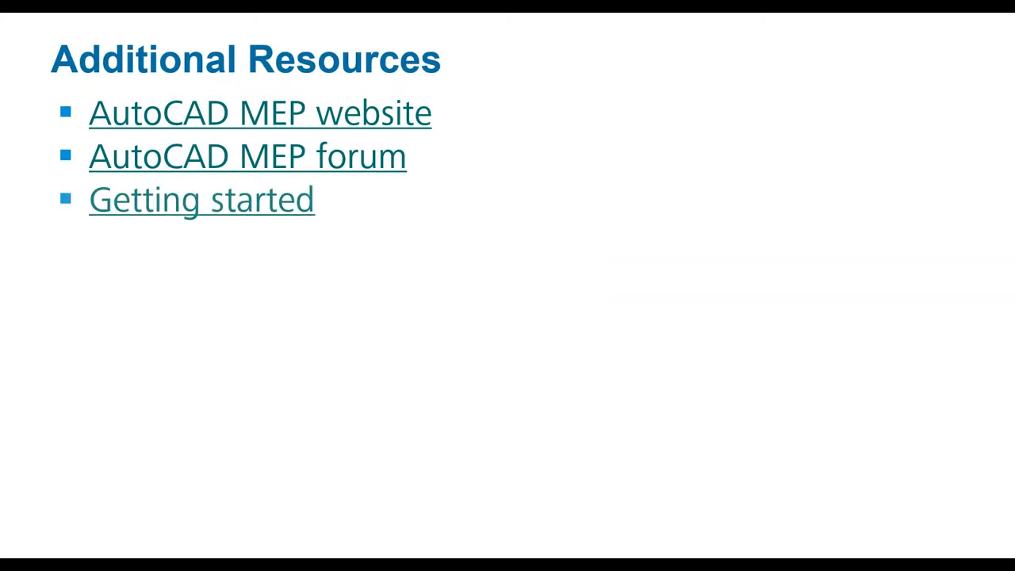
key("Right")
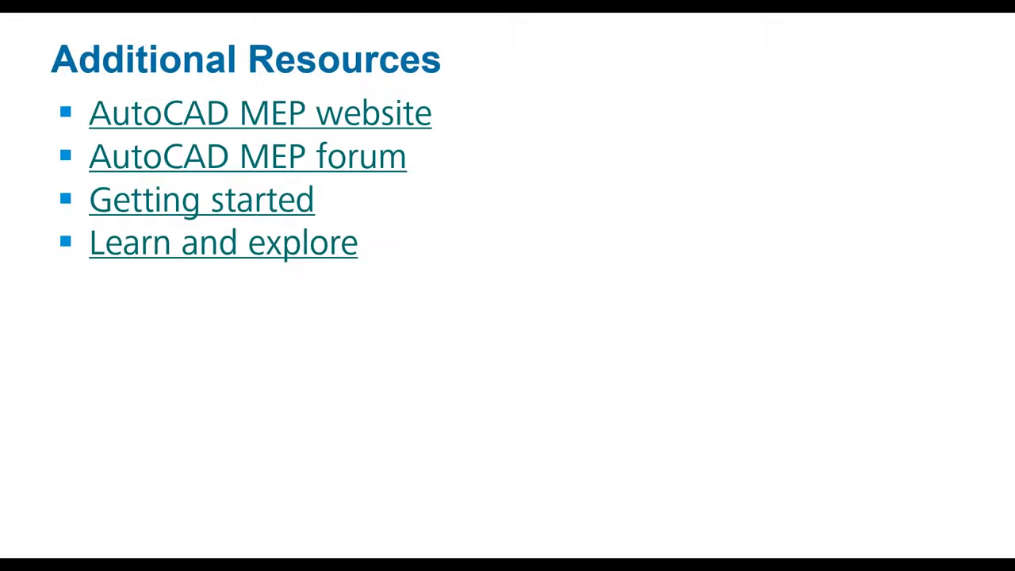
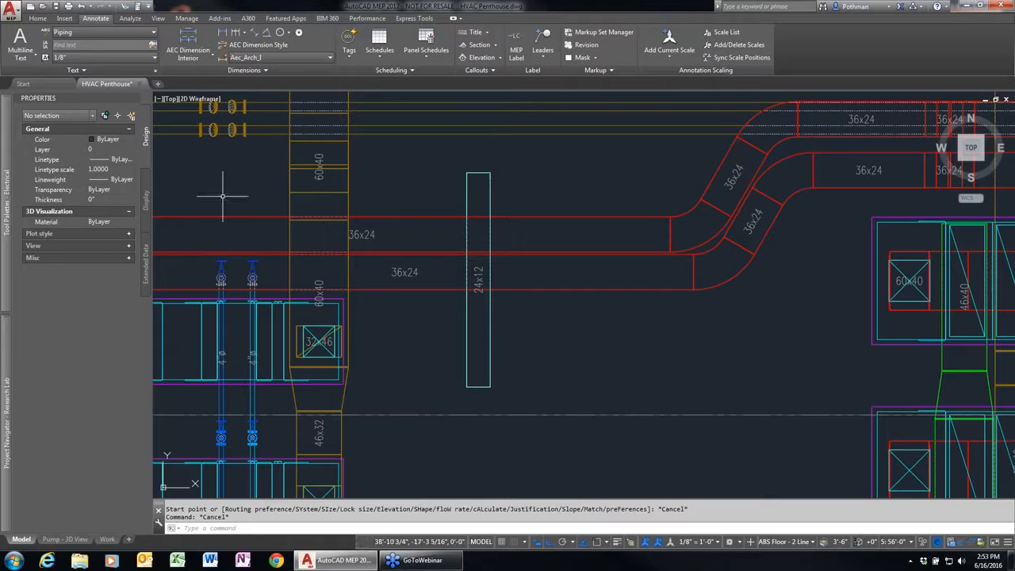
type("duyc")
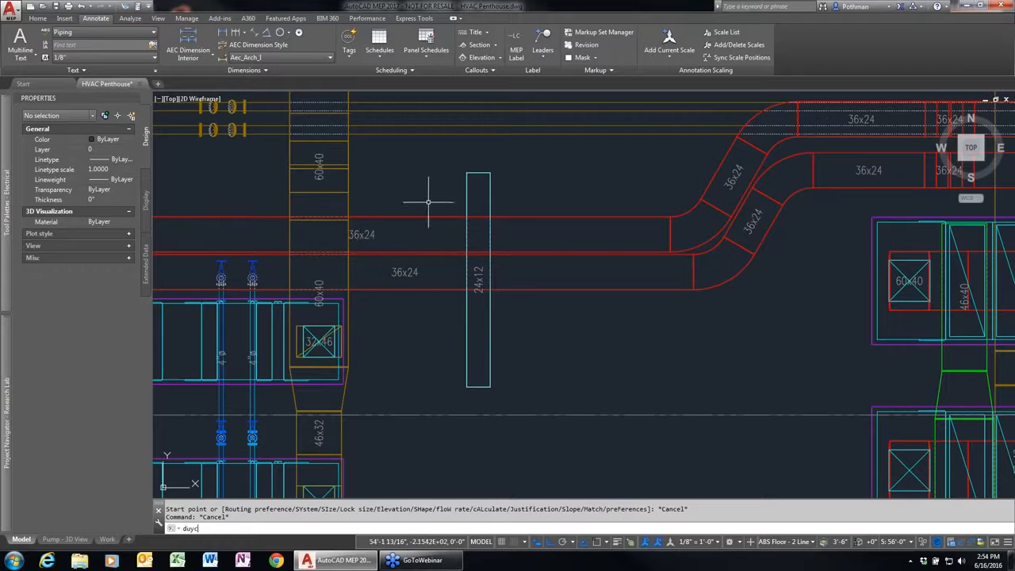
key("BackSpace")
key("BackSpace")
key("BackSpace")
key("BackSpace")
key("BackSpace")
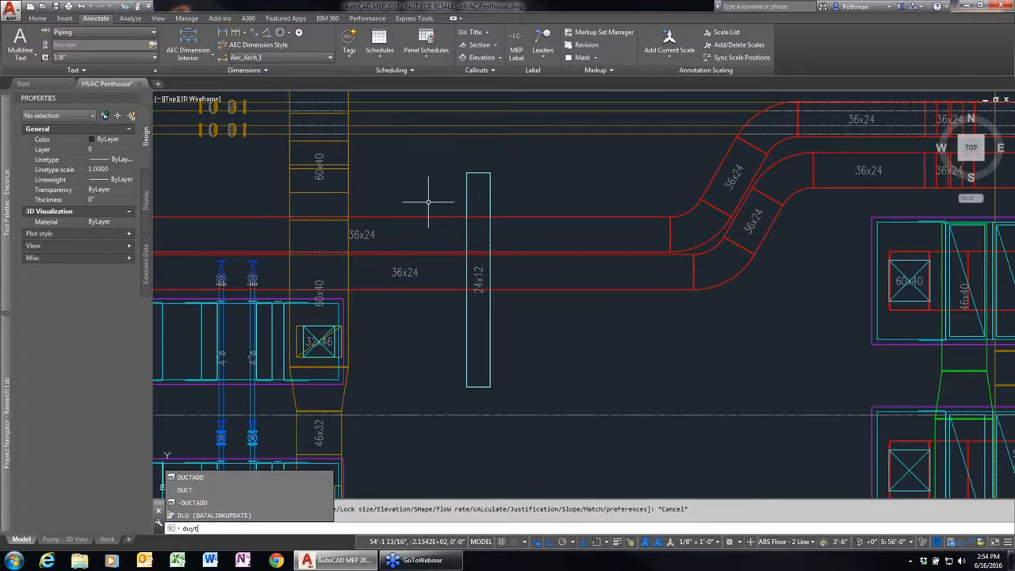
type("uctadd")
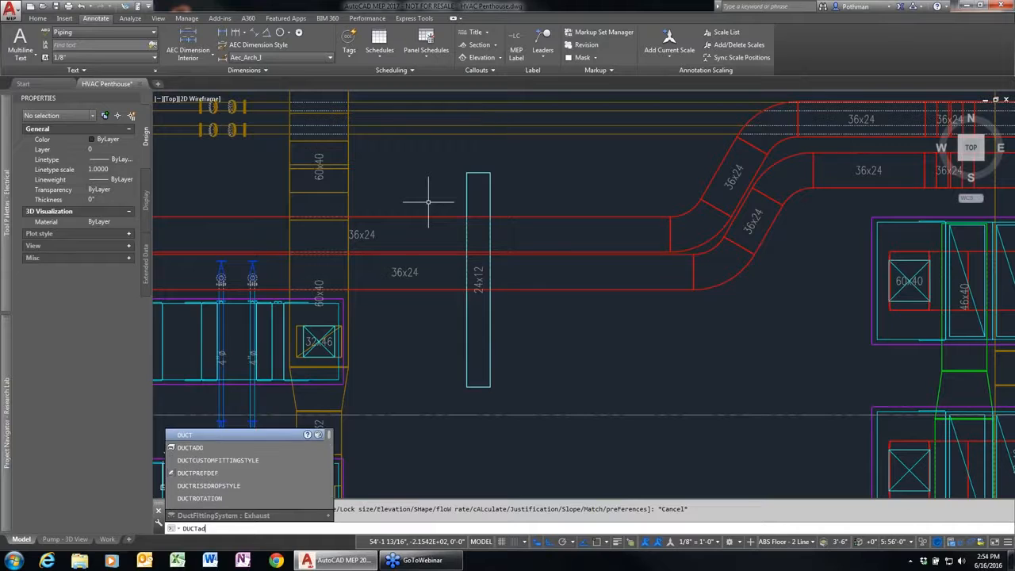
key("Return")
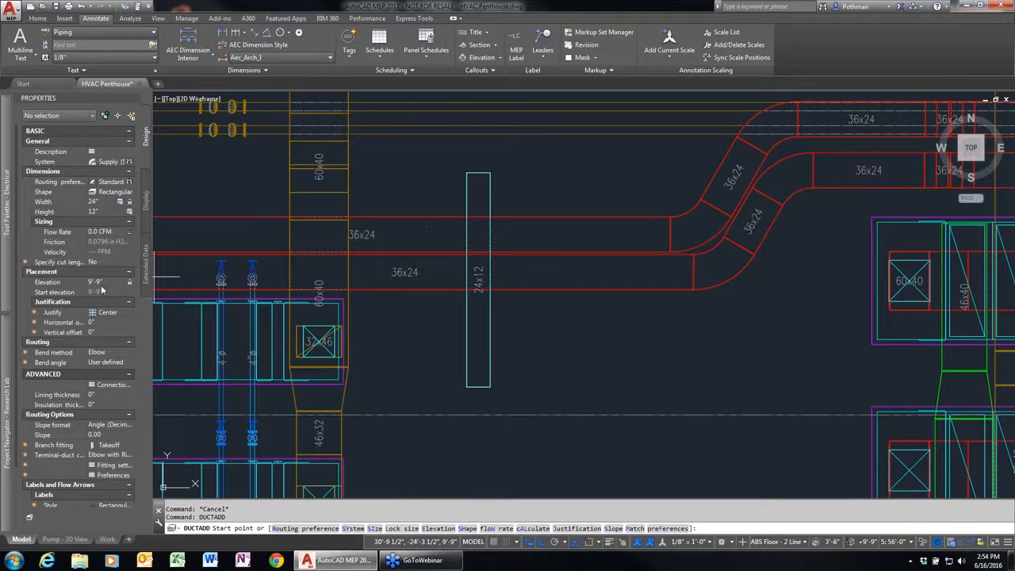
left_click(54, 282)
key("Escape")
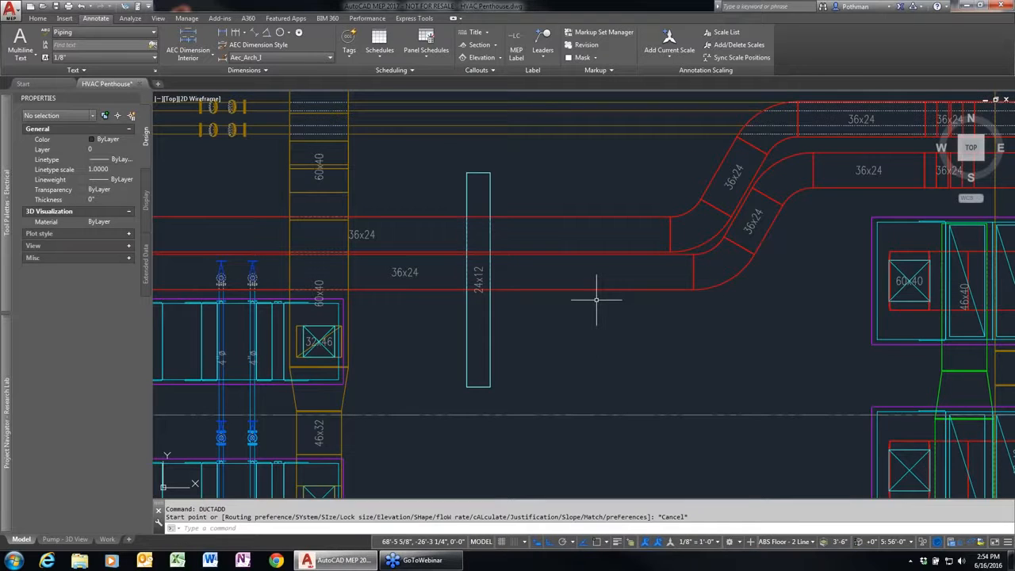
- Start adding a duct with DUCTADD and set its system to Outdoor Air from the content library's duct system definitions
key("Up")
key("Return")
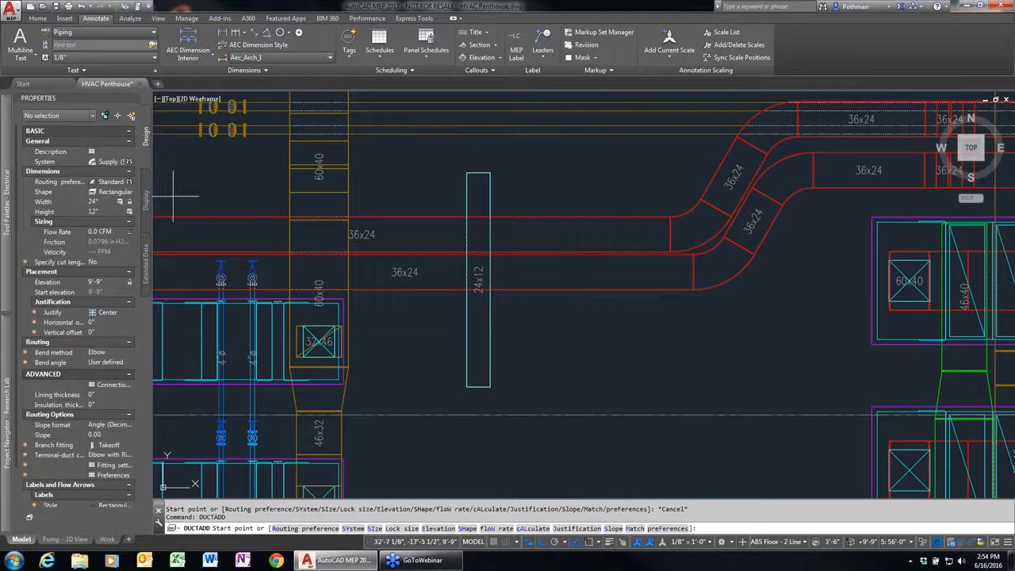
left_click(111, 162)
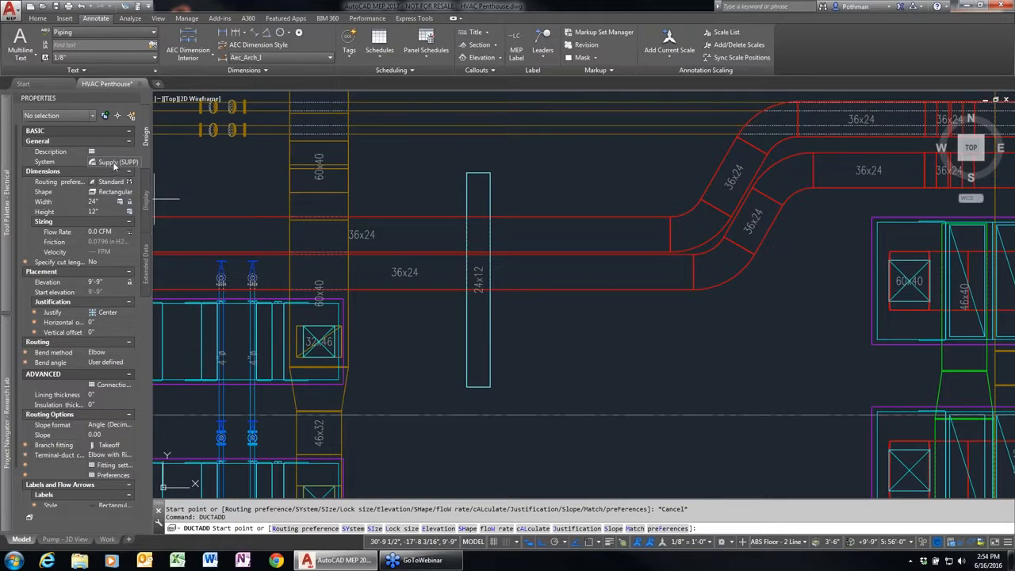
left_click(128, 163)
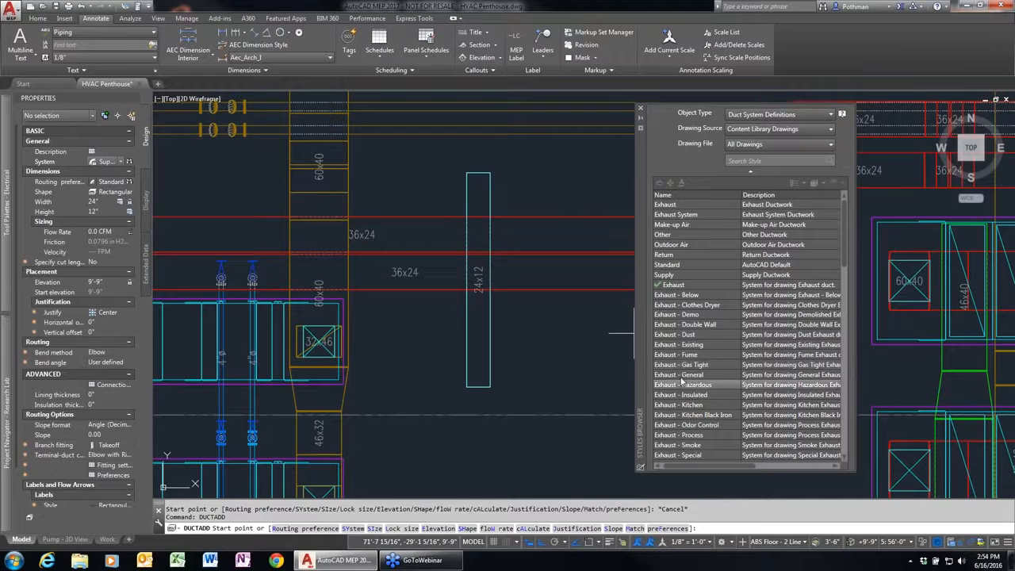
left_click(679, 247)
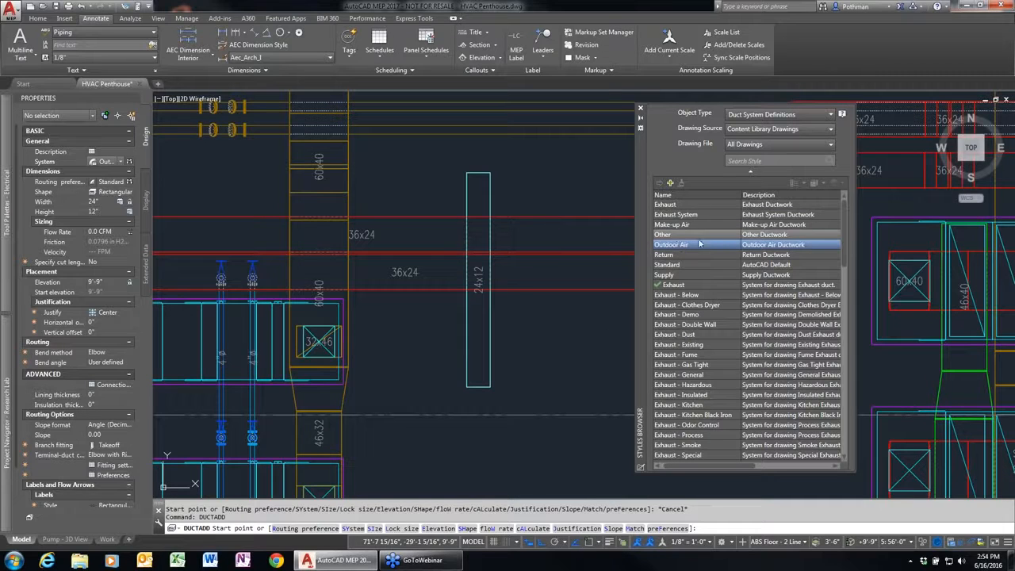
- Check the HVAC object types offered in the Styles Browser, keep Duct System Definitions, and close the browser
left_click(831, 118)
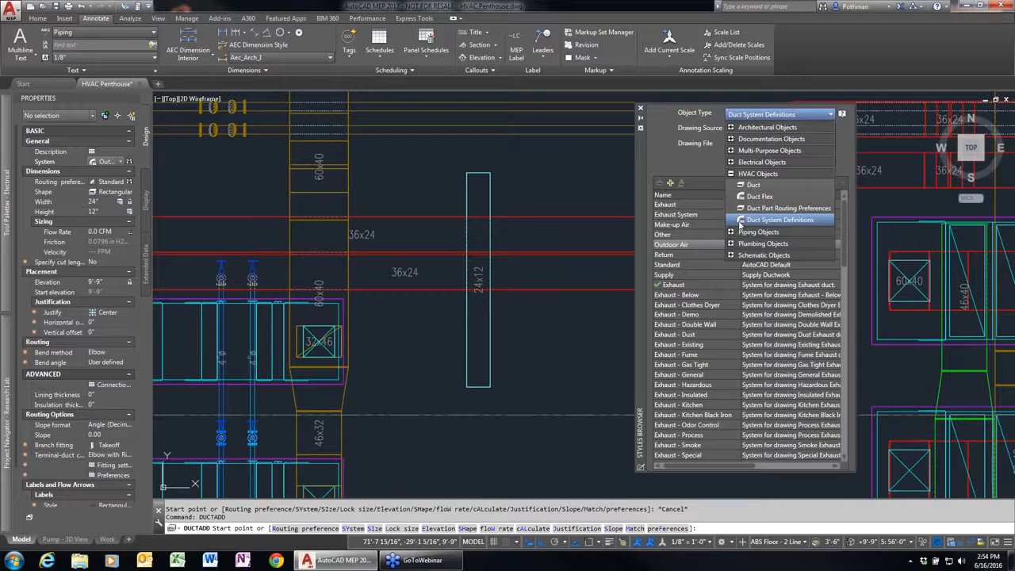
left_click(657, 137)
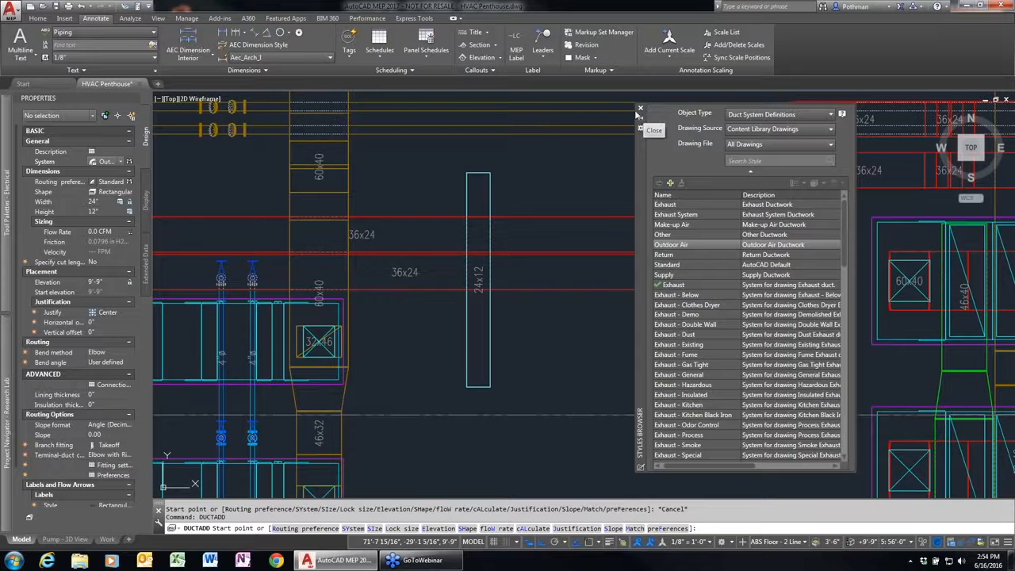
left_click(641, 110)
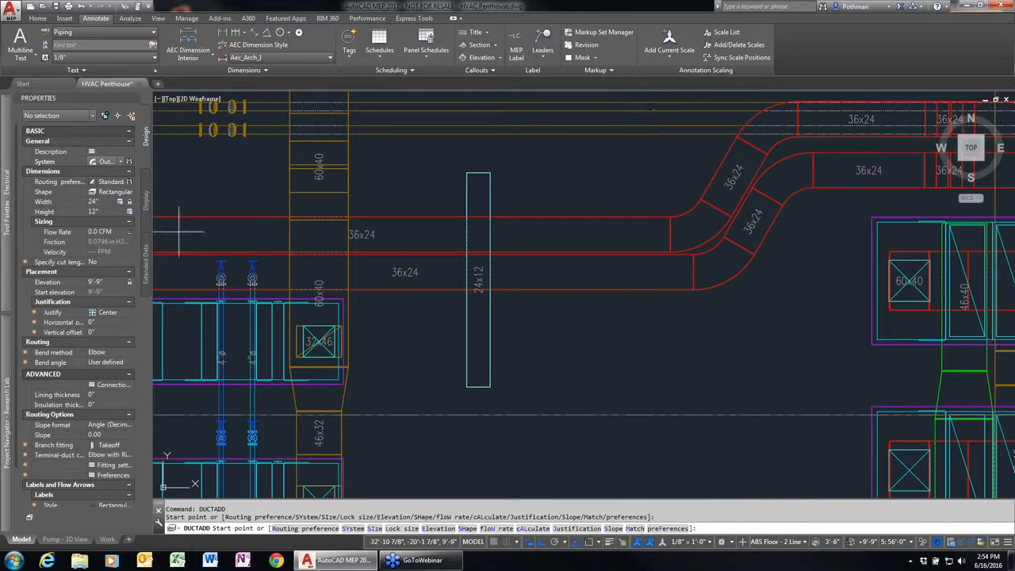
- Leave the duct command in the penthouse plan, create a new blank drawing and start DUCTADD there
key("Escape")
key("Escape")
left_click(32, 8)
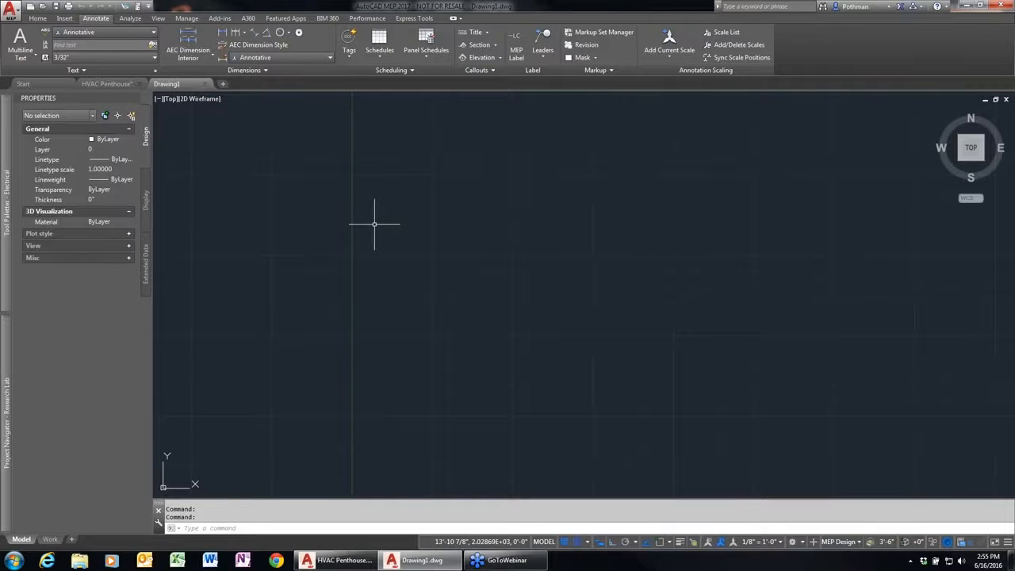
type("ductadd")
key("Return")
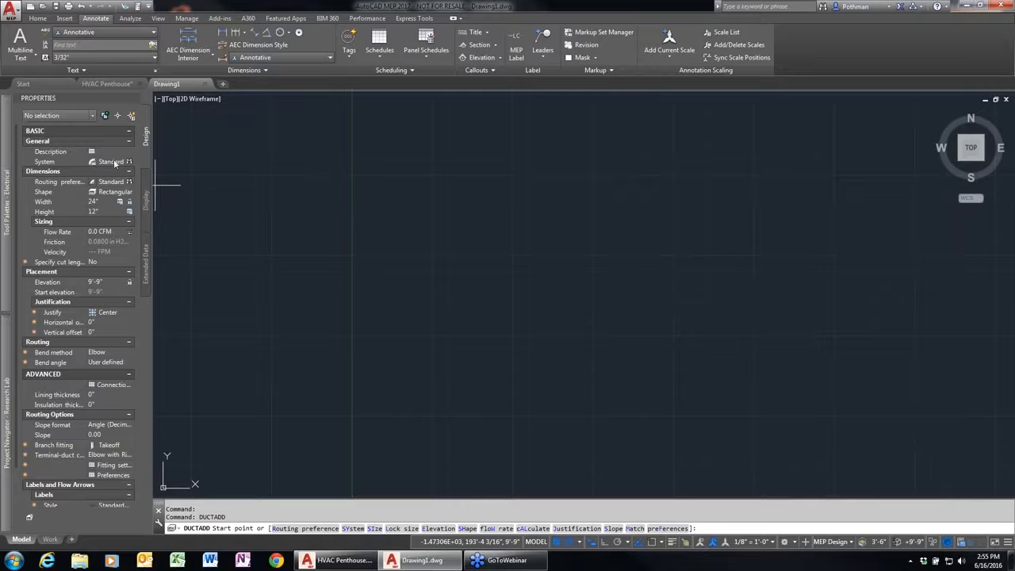
- Search the content library's duct system definitions for supply and apply the Supply system to the new duct
left_click(120, 162)
left_click(120, 163)
left_click(130, 162)
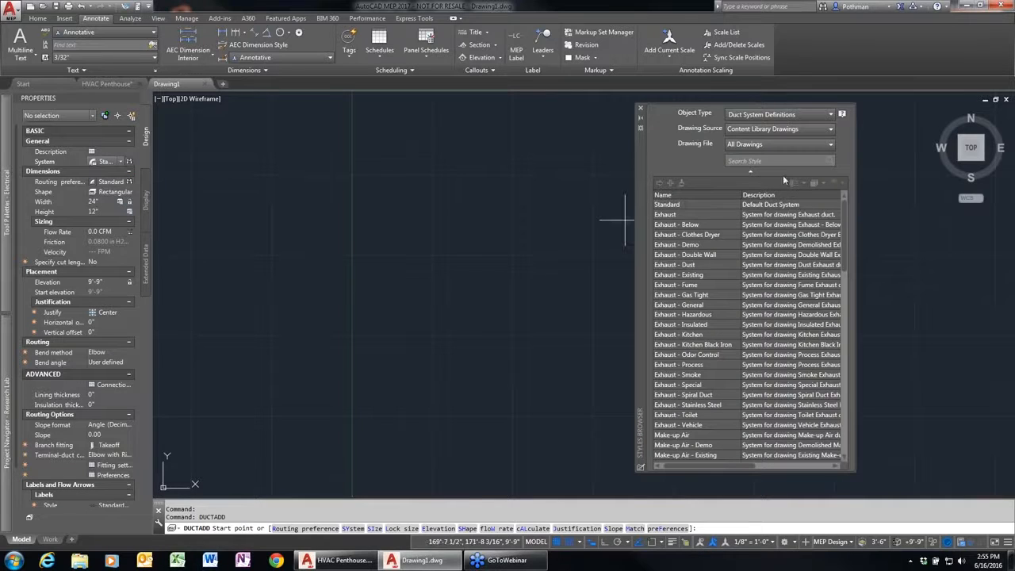
type("supply")
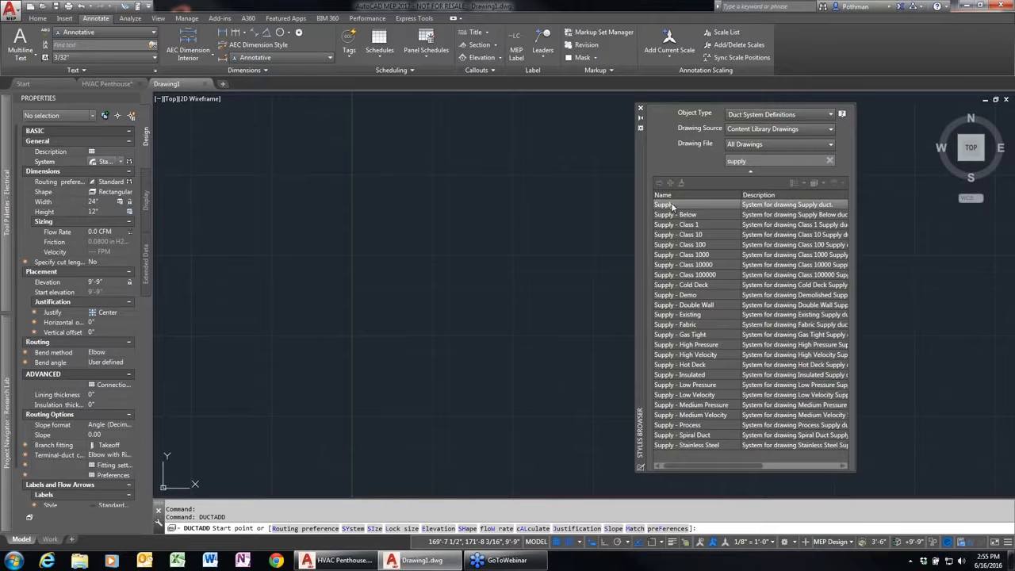
double_click(672, 207)
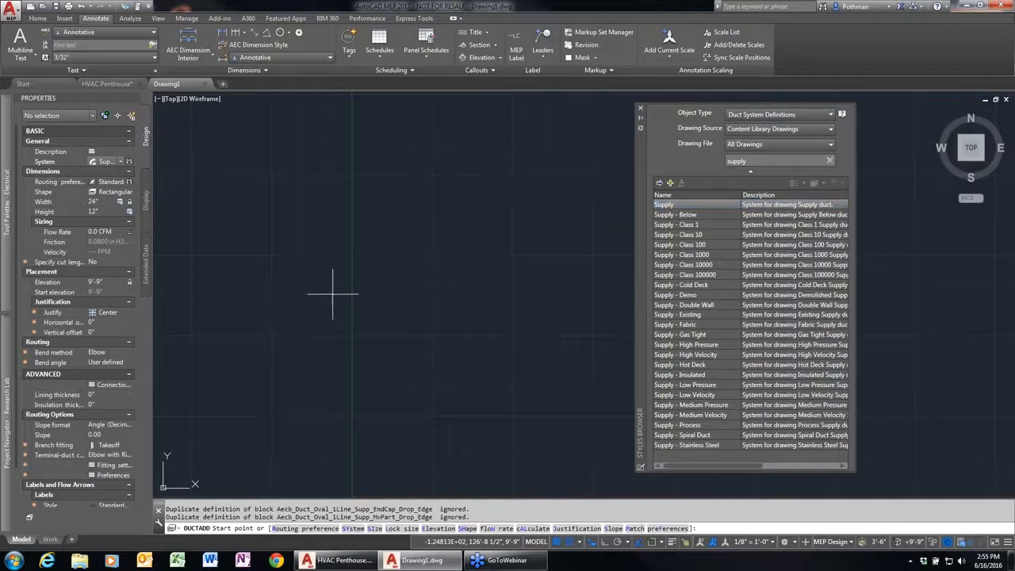
- Check which duct systems the new drawing offers, and close Drawing1 without saving
left_click(120, 162)
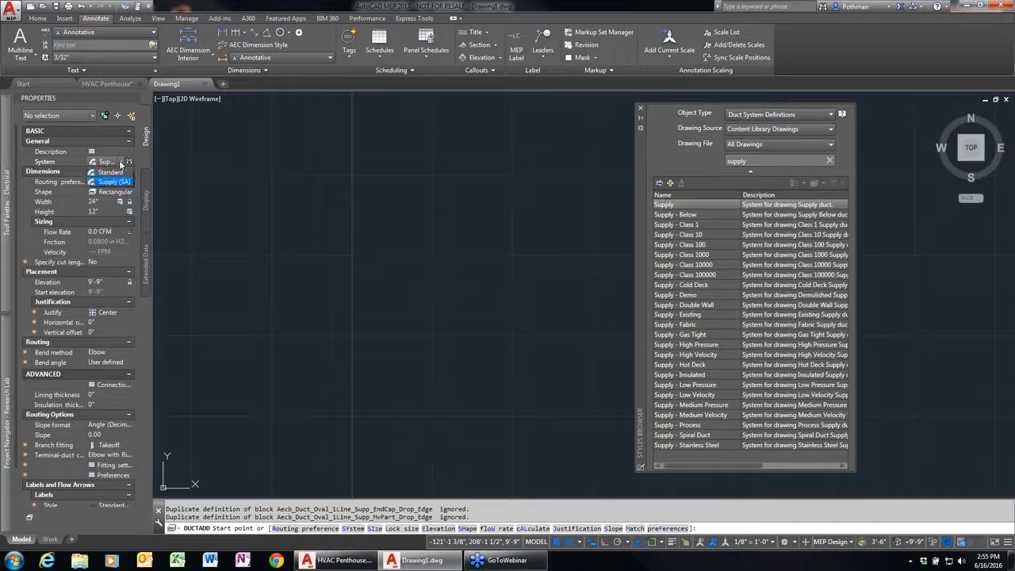
left_click(122, 164)
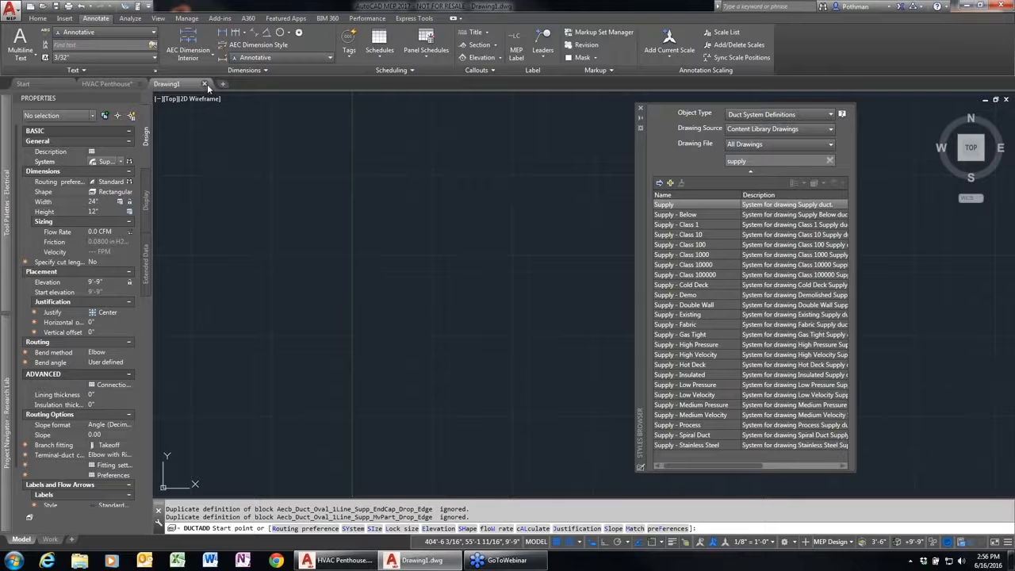
left_click(206, 84)
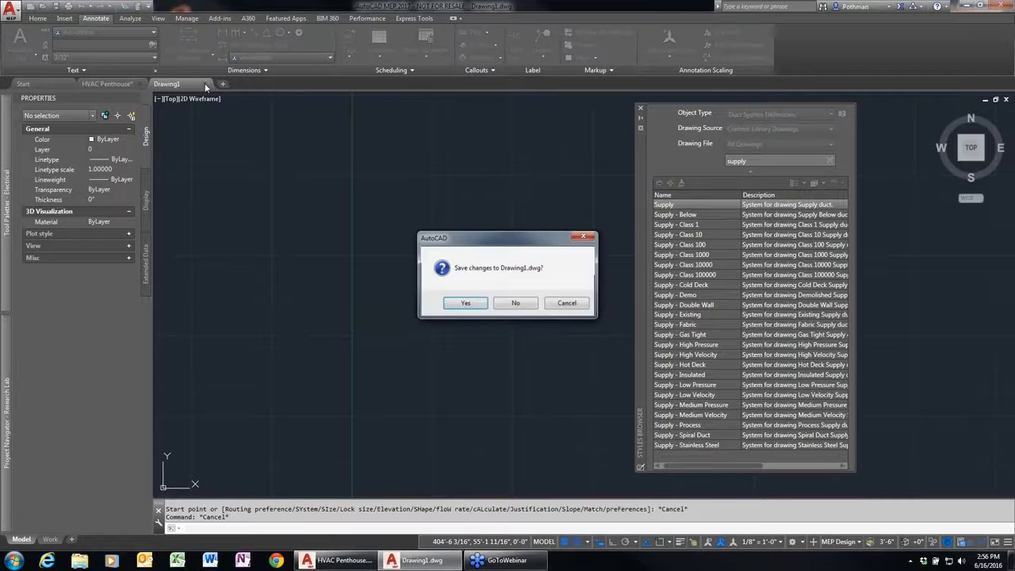
left_click(523, 305)
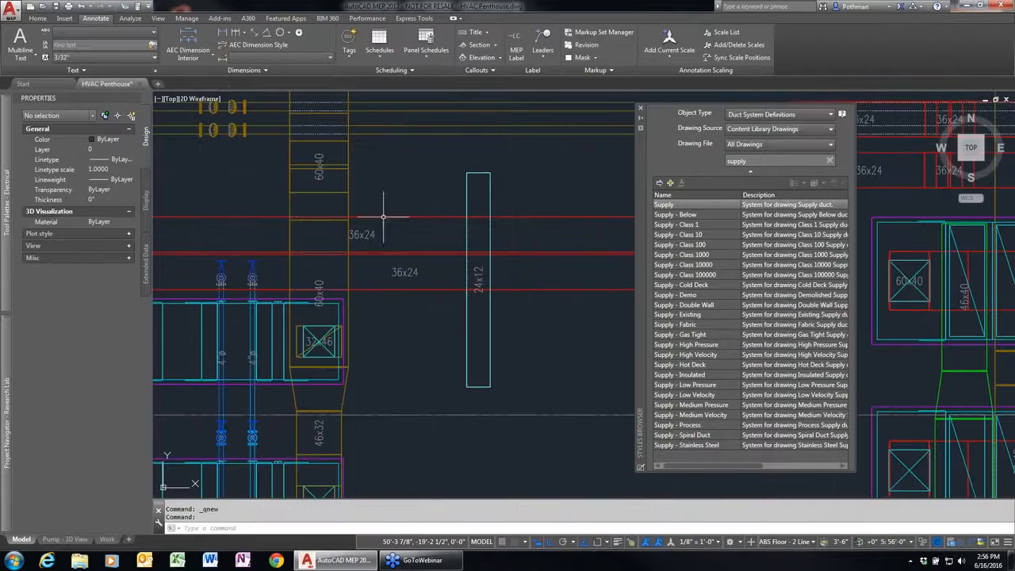
- Bring the Interference Detection palette into view, review its object, clearance and interference settings, and close it
left_click(127, 19)
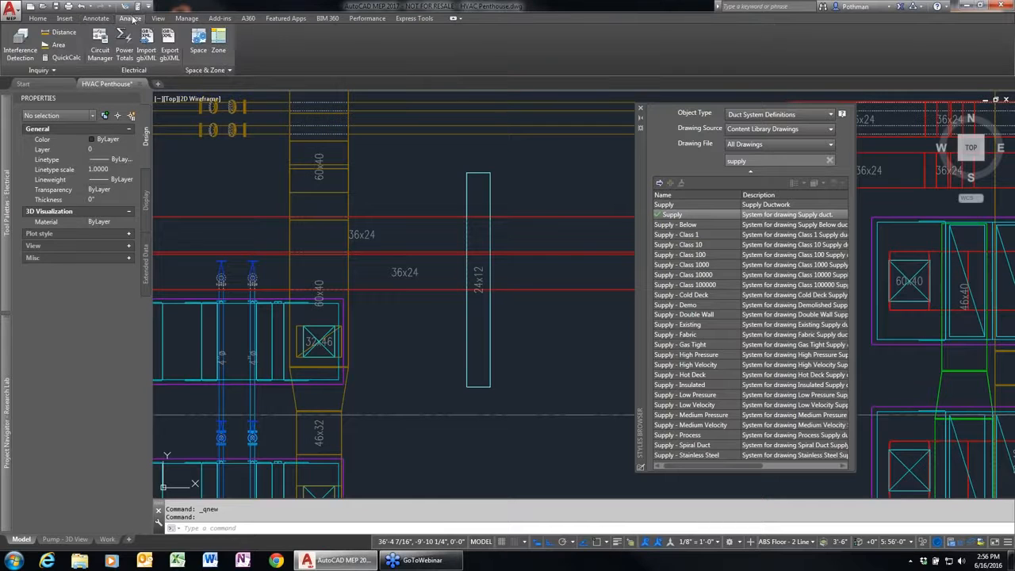
left_click(29, 55)
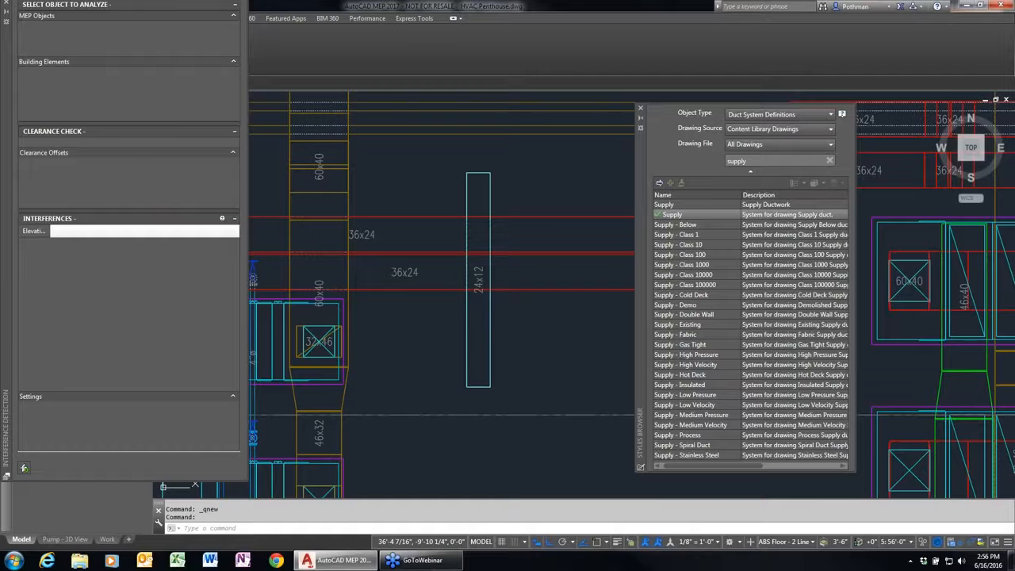
left_click_drag(9, 68, 295, 129)
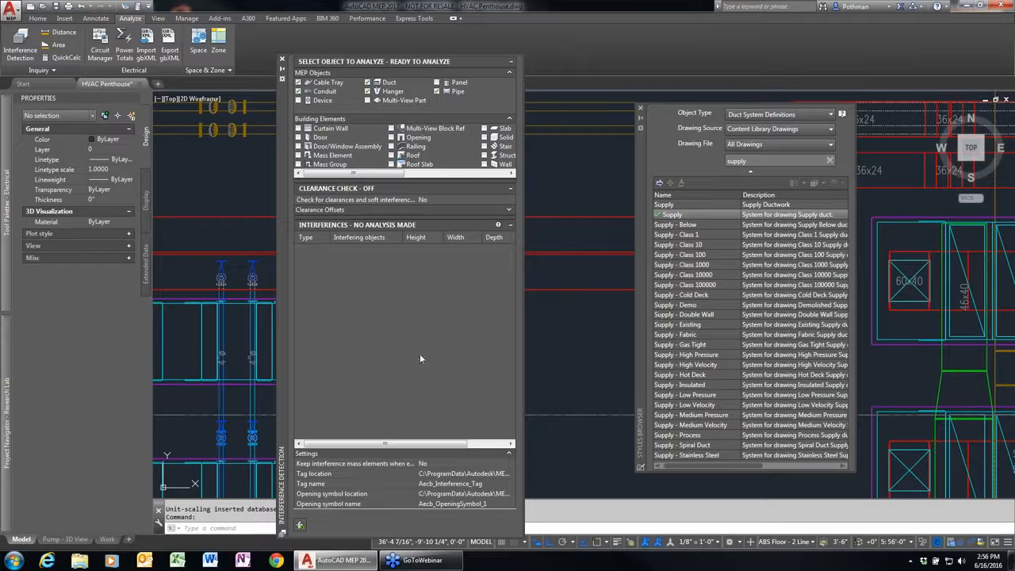
left_click(284, 63)
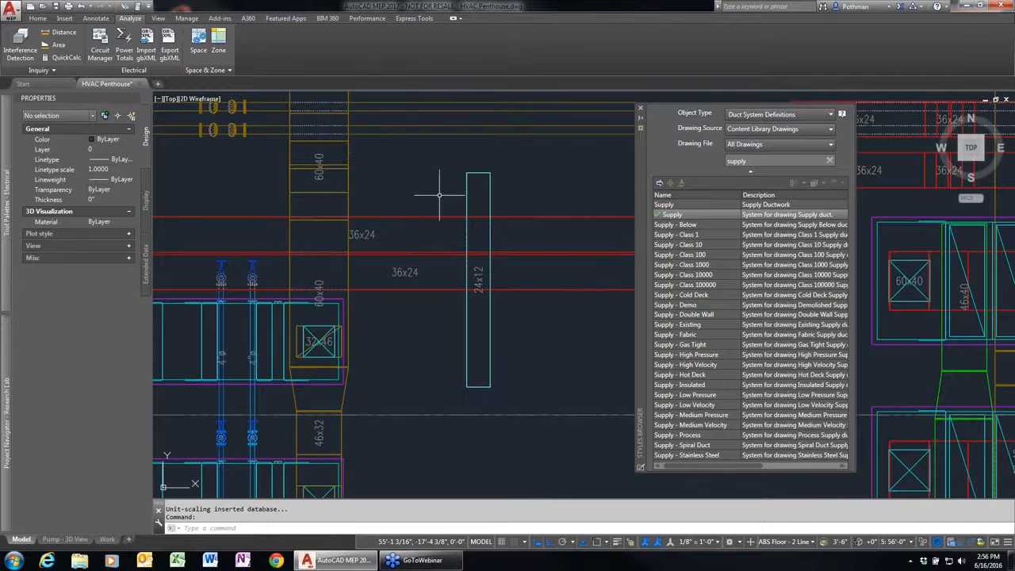
- Erase the vertical 24x12 duct that crosses the two 36x24 ducts
left_click(486, 279)
key("Delete")
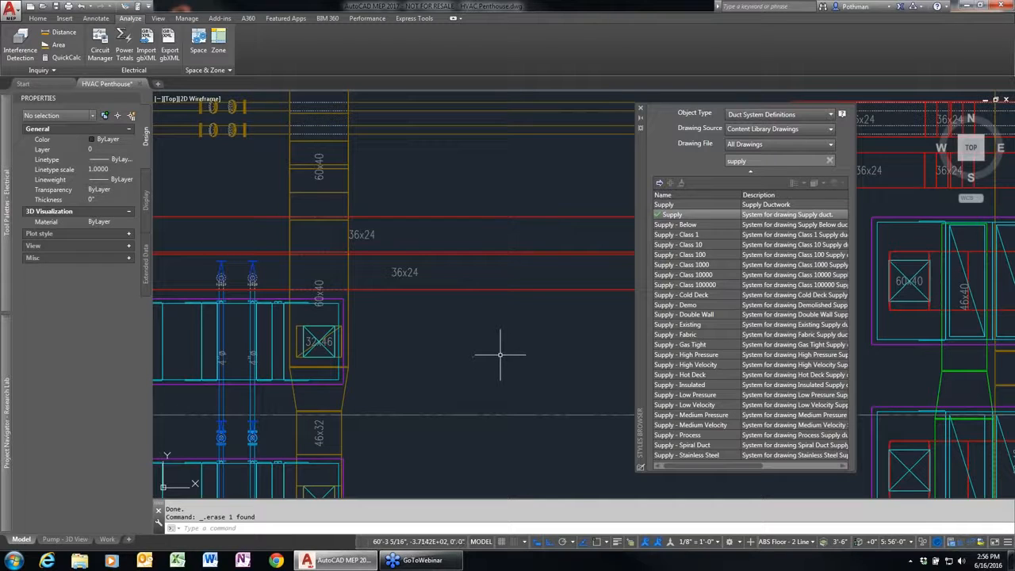
type("rec")
key("Return")
key("Escape")
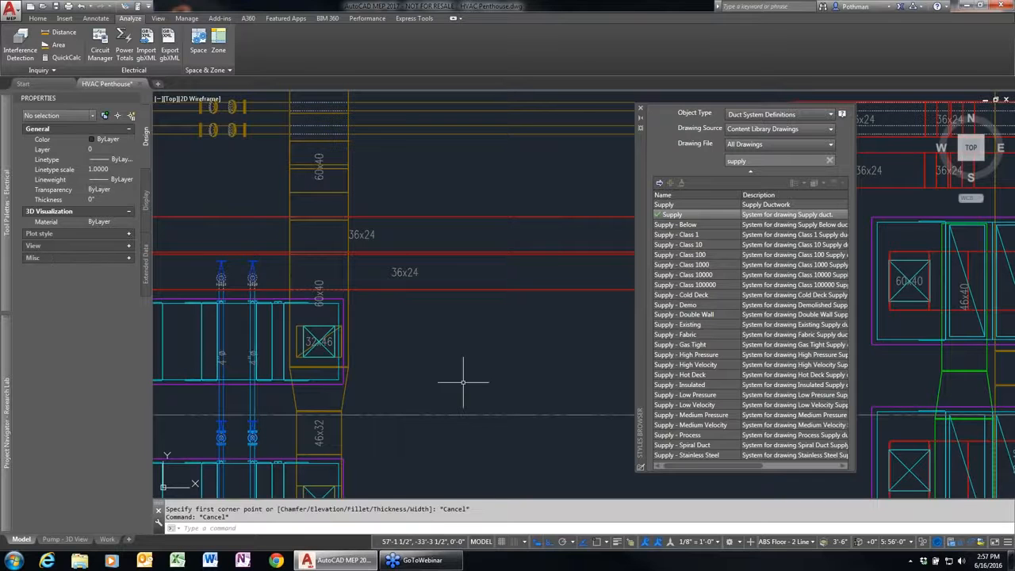
- Draw a small 3D box in the open area below the two 36x24 ducts
type("box")
key("Return")
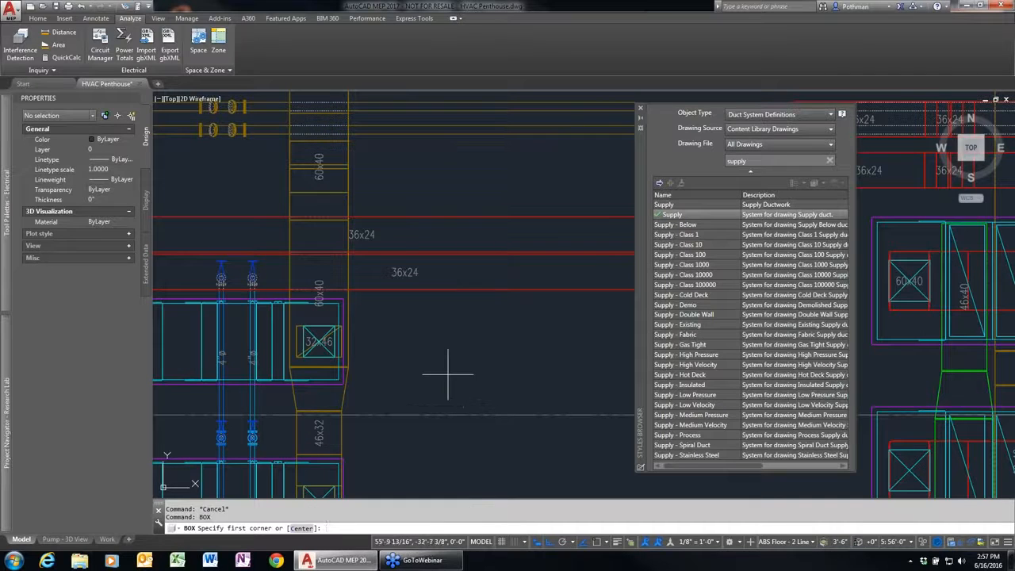
left_click(431, 372)
left_click(482, 349)
key("Escape")
key("Escape")
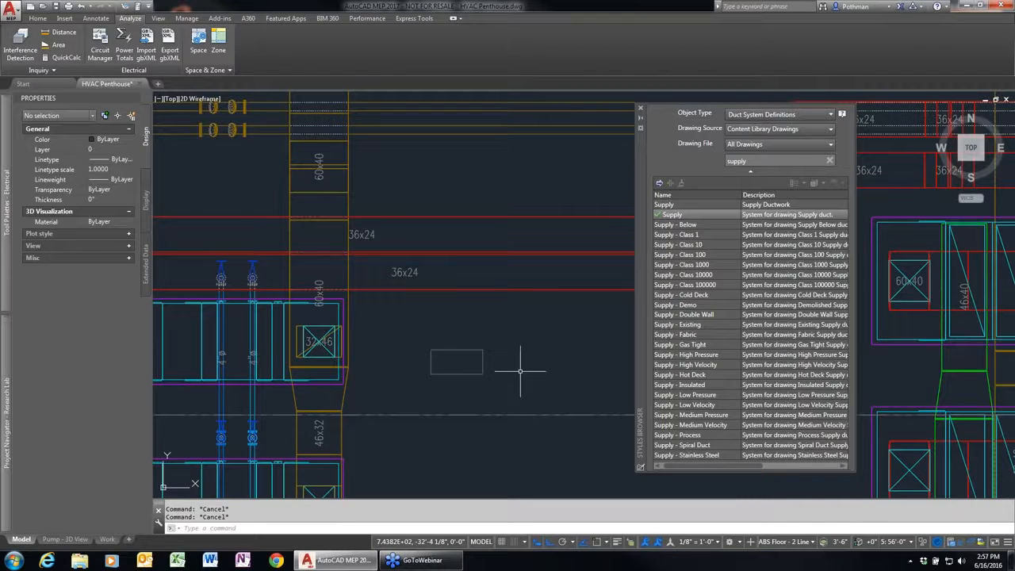
- Convert the box into a block named test, with its base point at the box's lower-left corner
type("block")
key("Return")
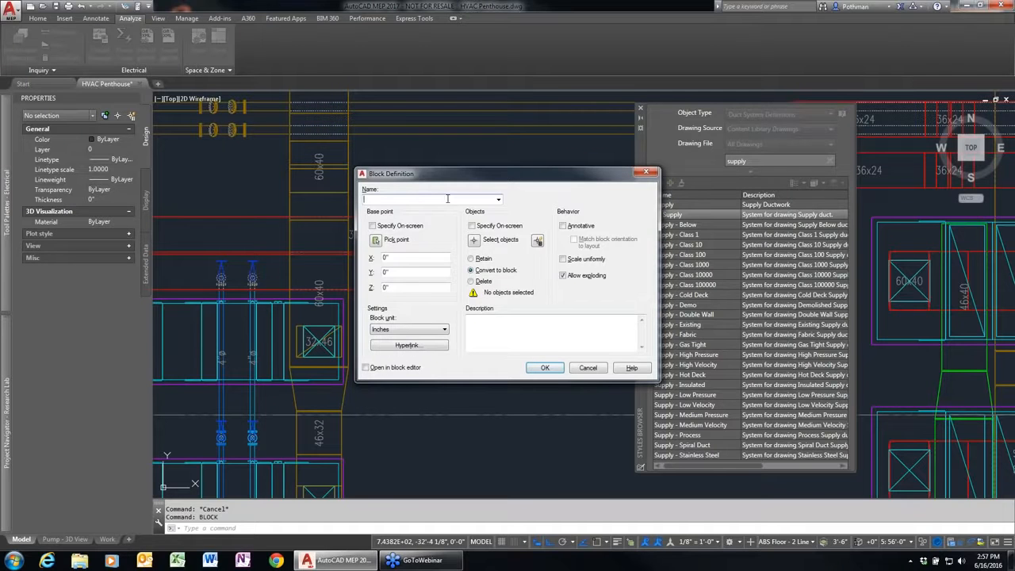
left_click(376, 240)
left_click(432, 369)
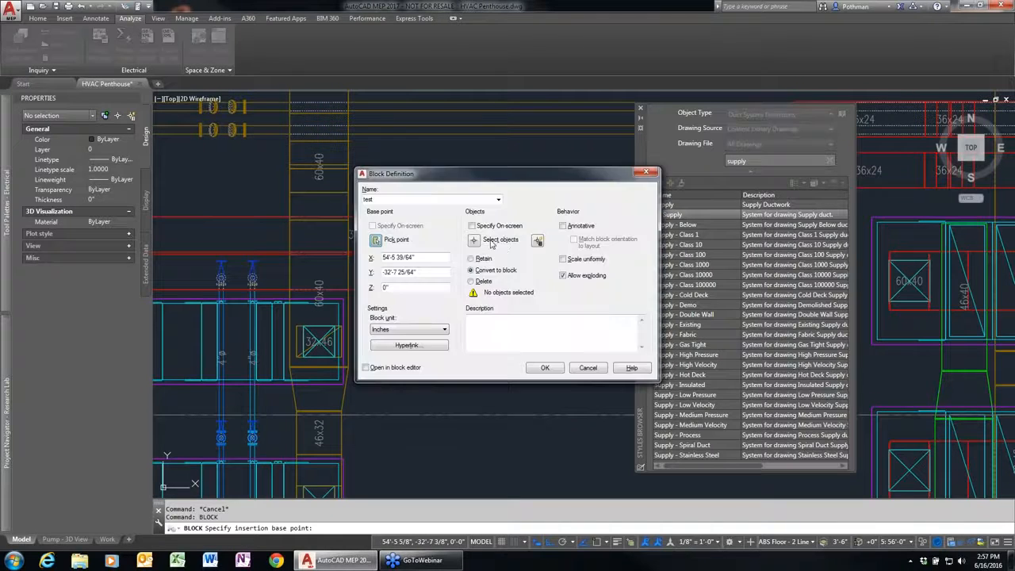
left_click(477, 242)
left_click(500, 325)
left_click(403, 396)
key("Return")
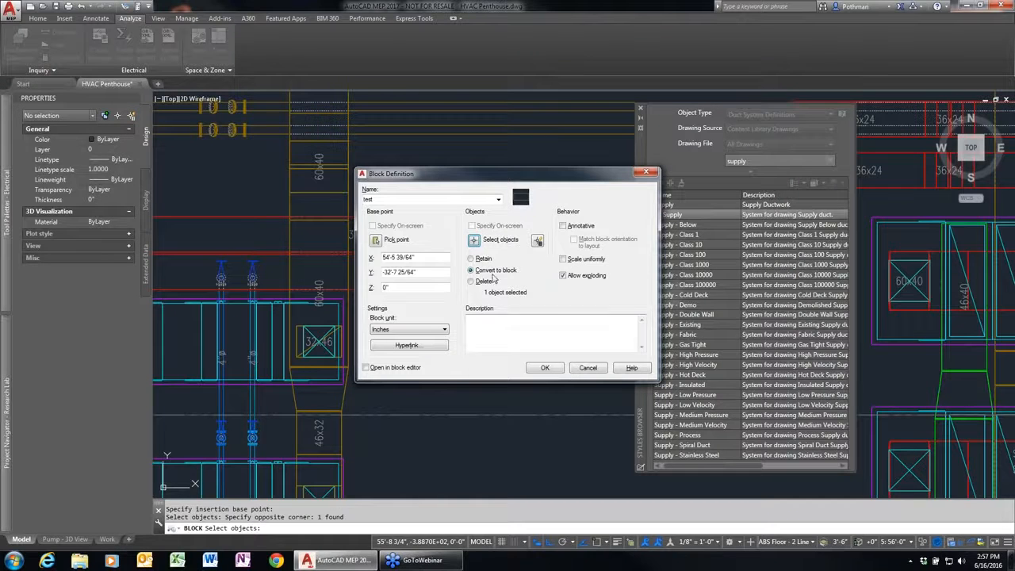
left_click(544, 368)
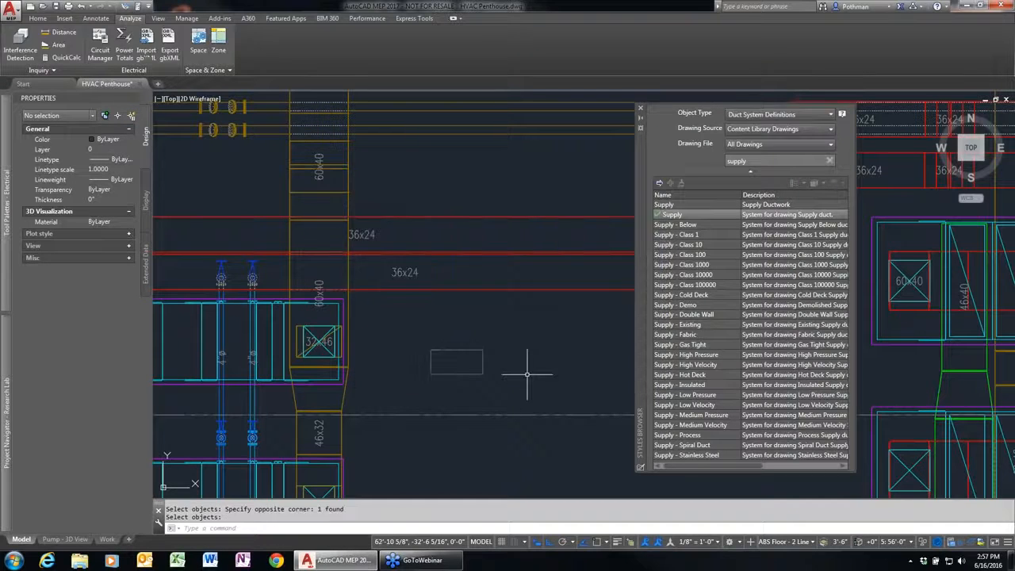
- Examine the Convert To options, Multi-view Part and Device, for the test block without converting it
left_click(458, 374)
right_click(493, 313)
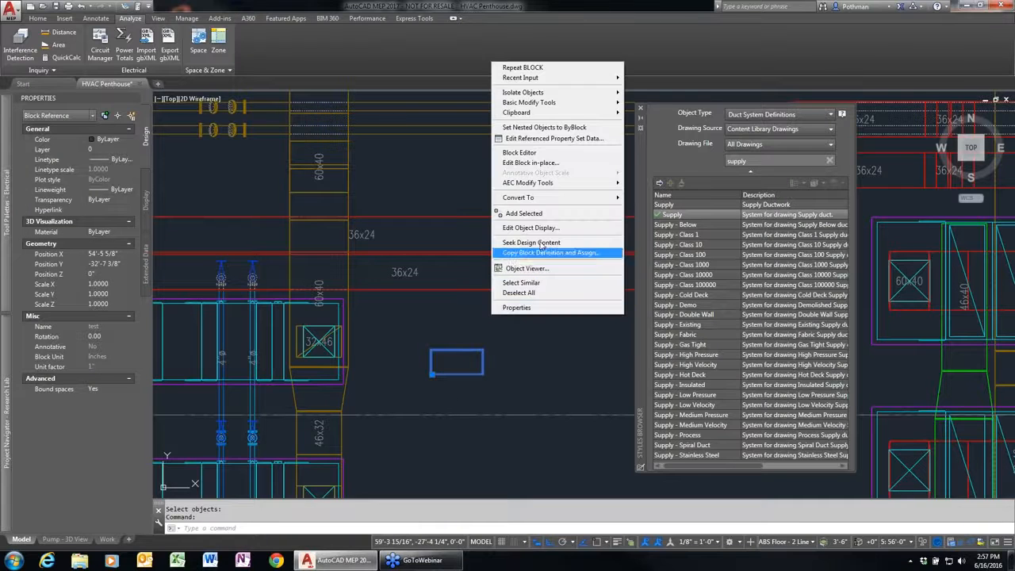
mouse_move(547, 202)
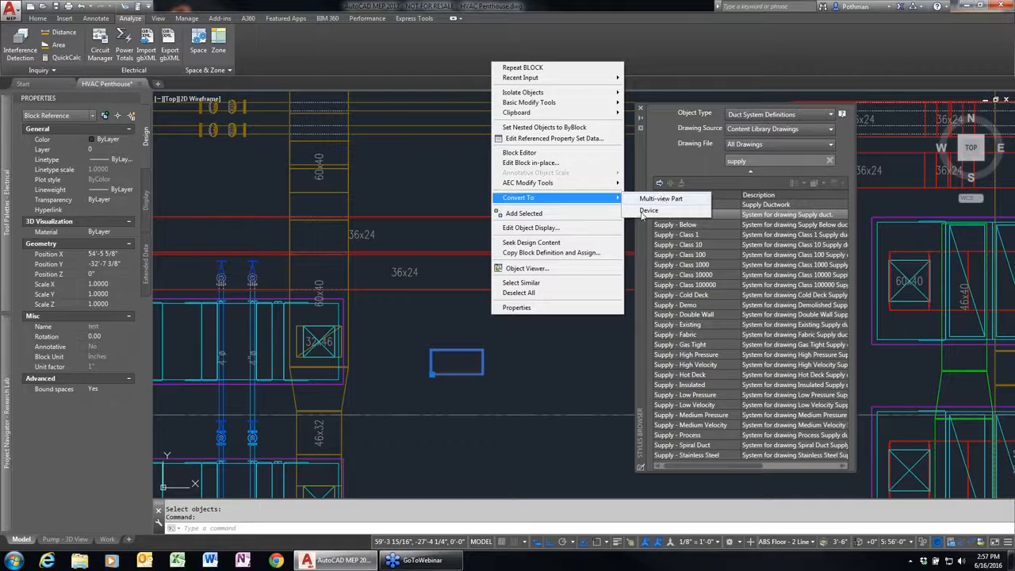
key("Escape")
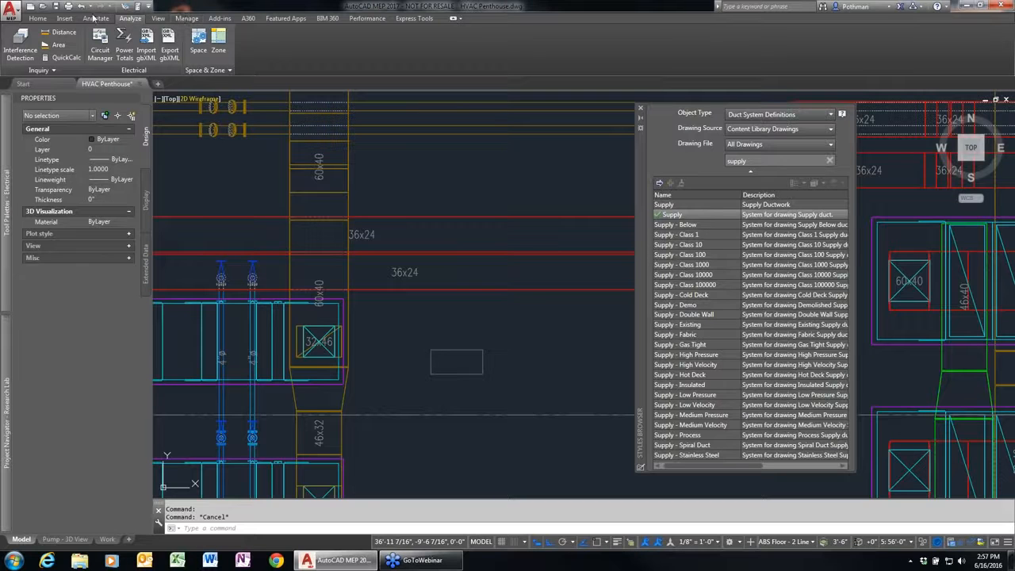
- Open the Parametric Part Wizard for creating parts and part sizes from templates
left_click(17, 11)
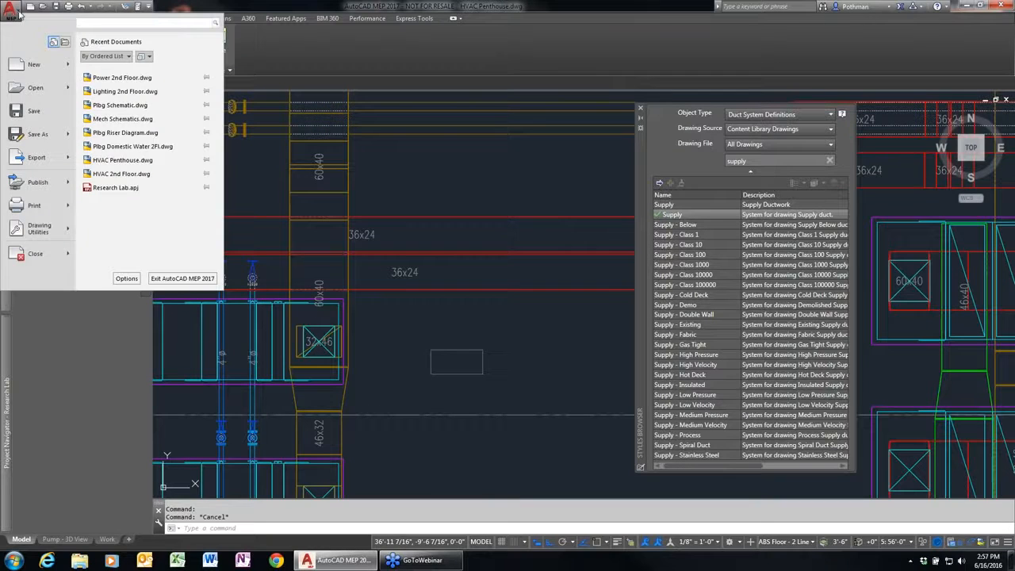
left_click(119, 17)
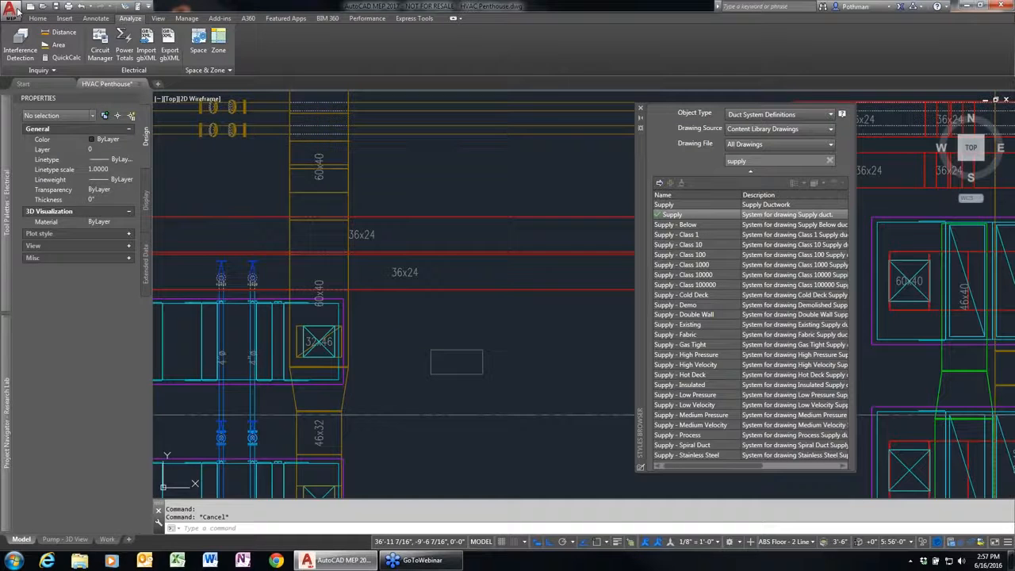
left_click(39, 18)
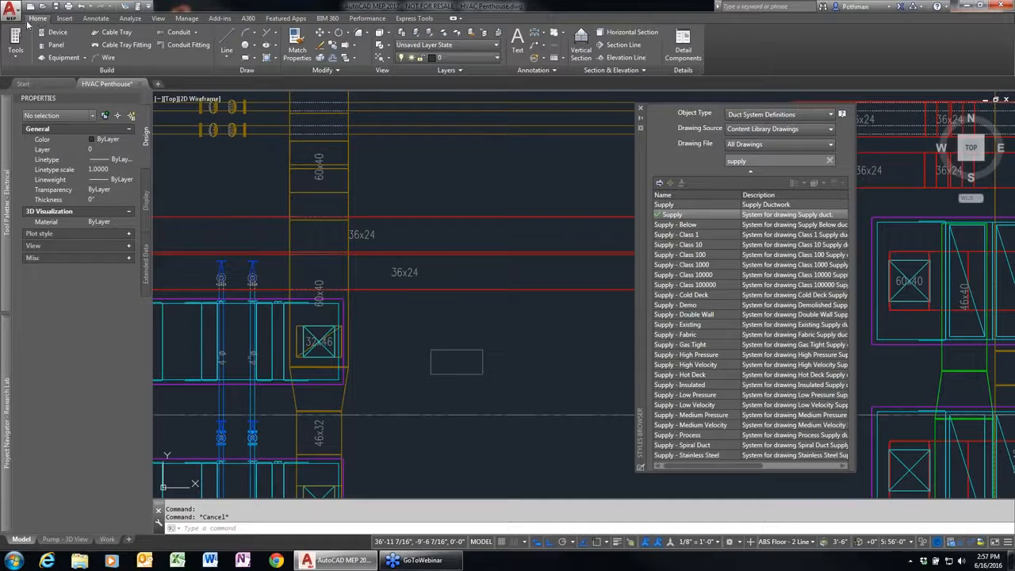
left_click(16, 59)
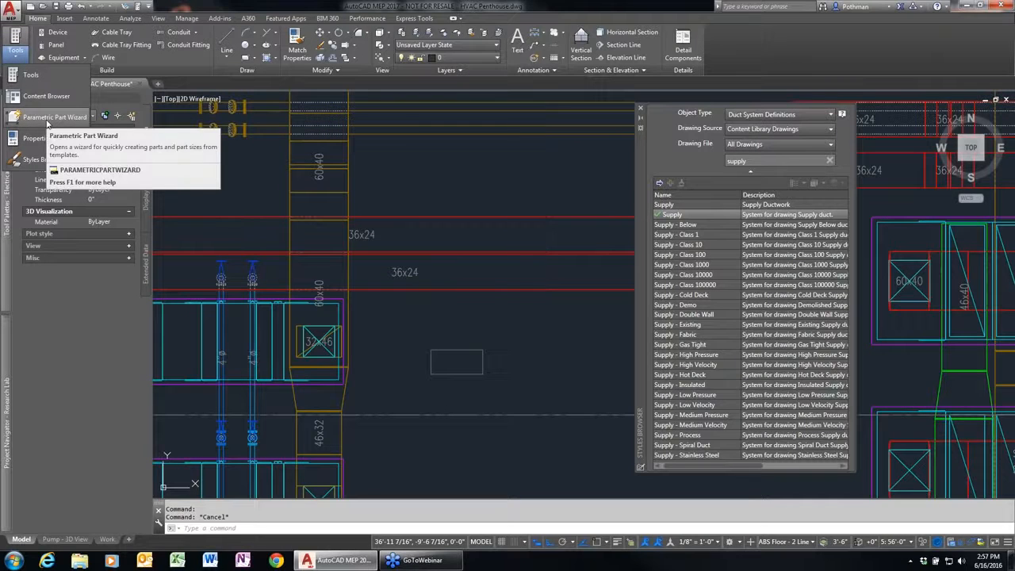
left_click(48, 119)
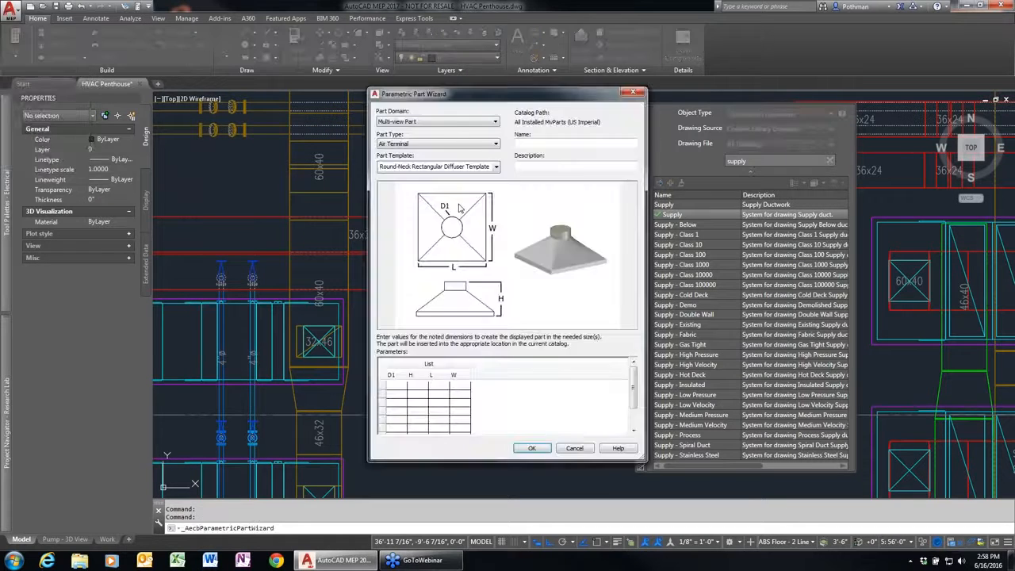
- Preview the Horizontal Centrifugal Pump Template for a Multi-view Part of type Pump, and close the wizard without creating a part
left_click(444, 122)
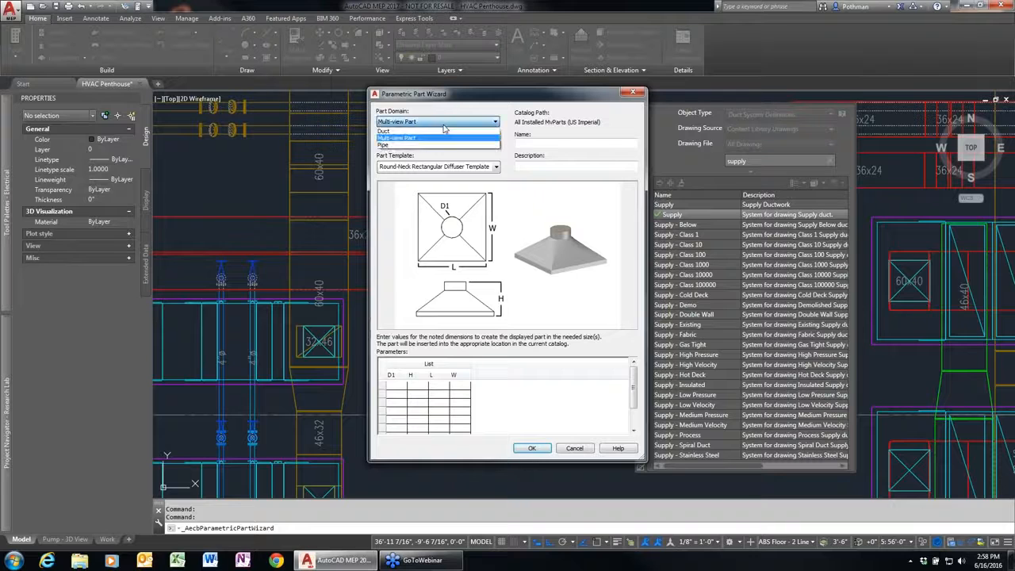
left_click(404, 138)
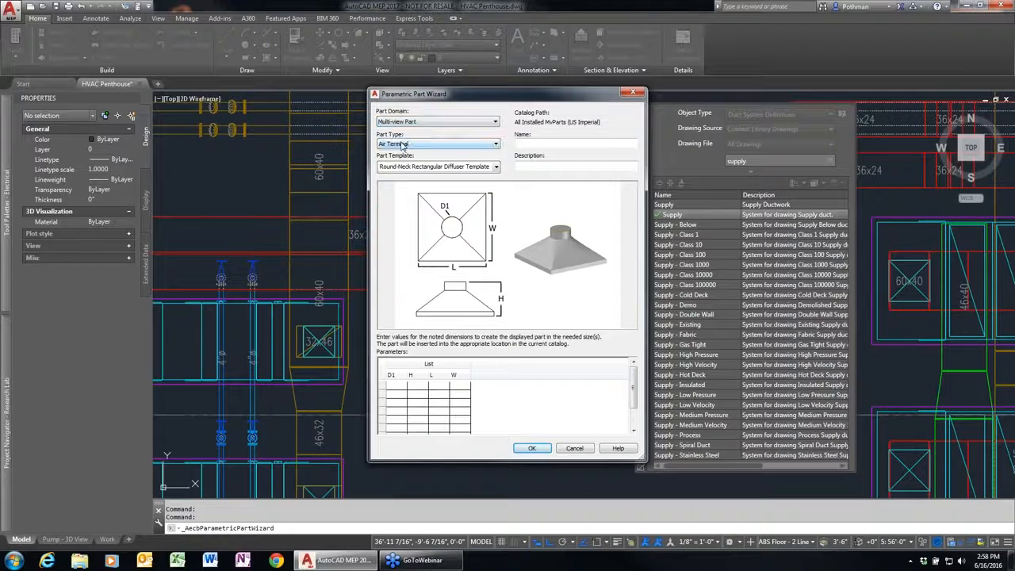
left_click(406, 143)
left_click(388, 173)
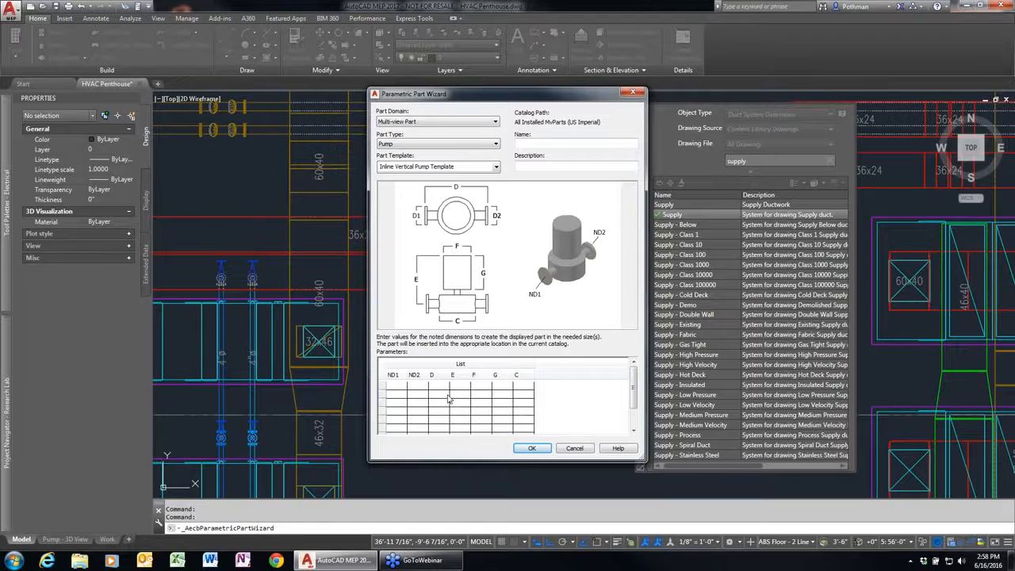
left_click(497, 168)
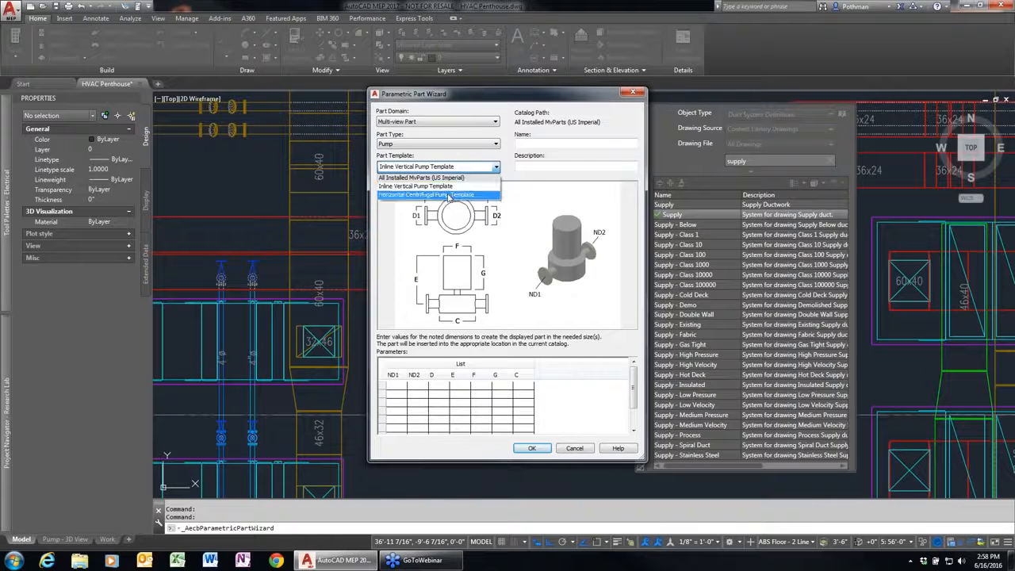
left_click(448, 196)
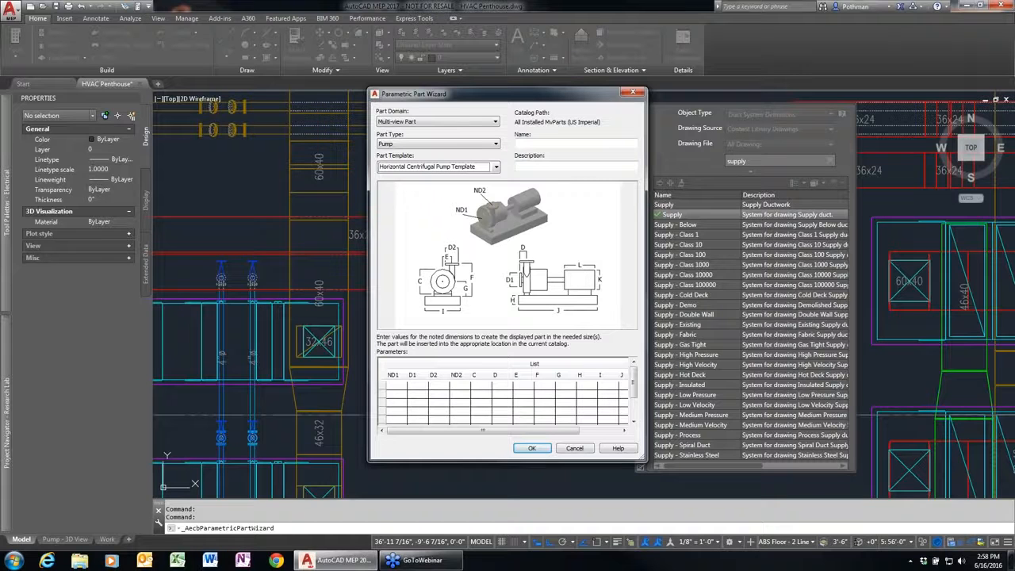
left_click(632, 92)
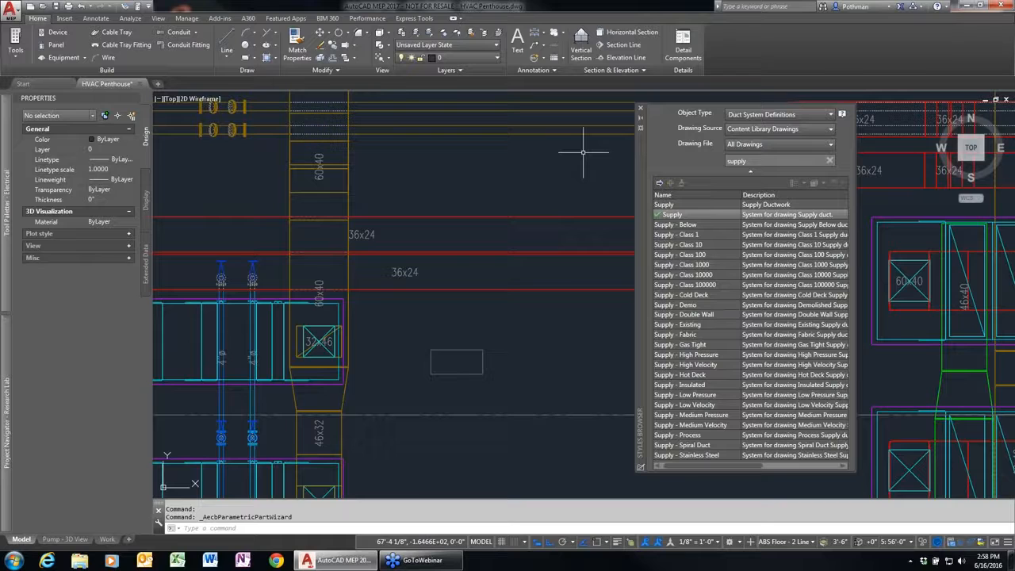